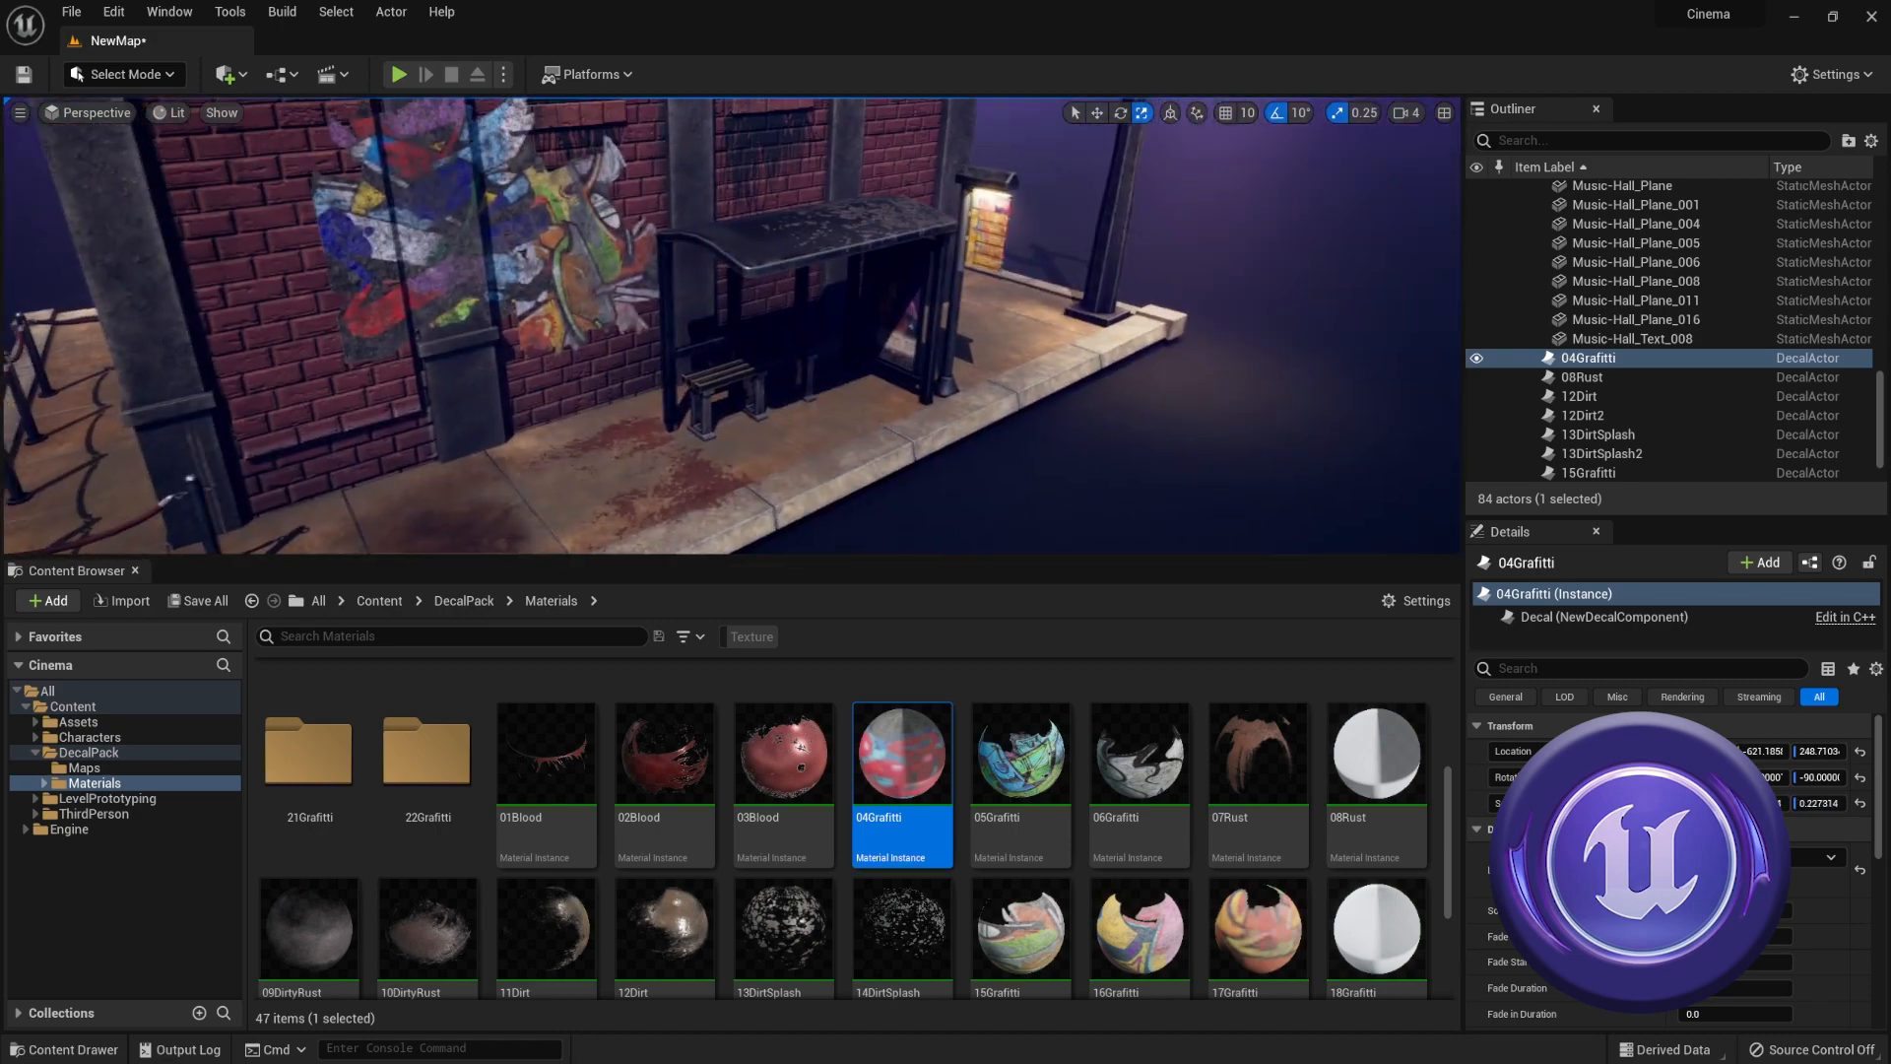
drag(883, 557, 883, 830)
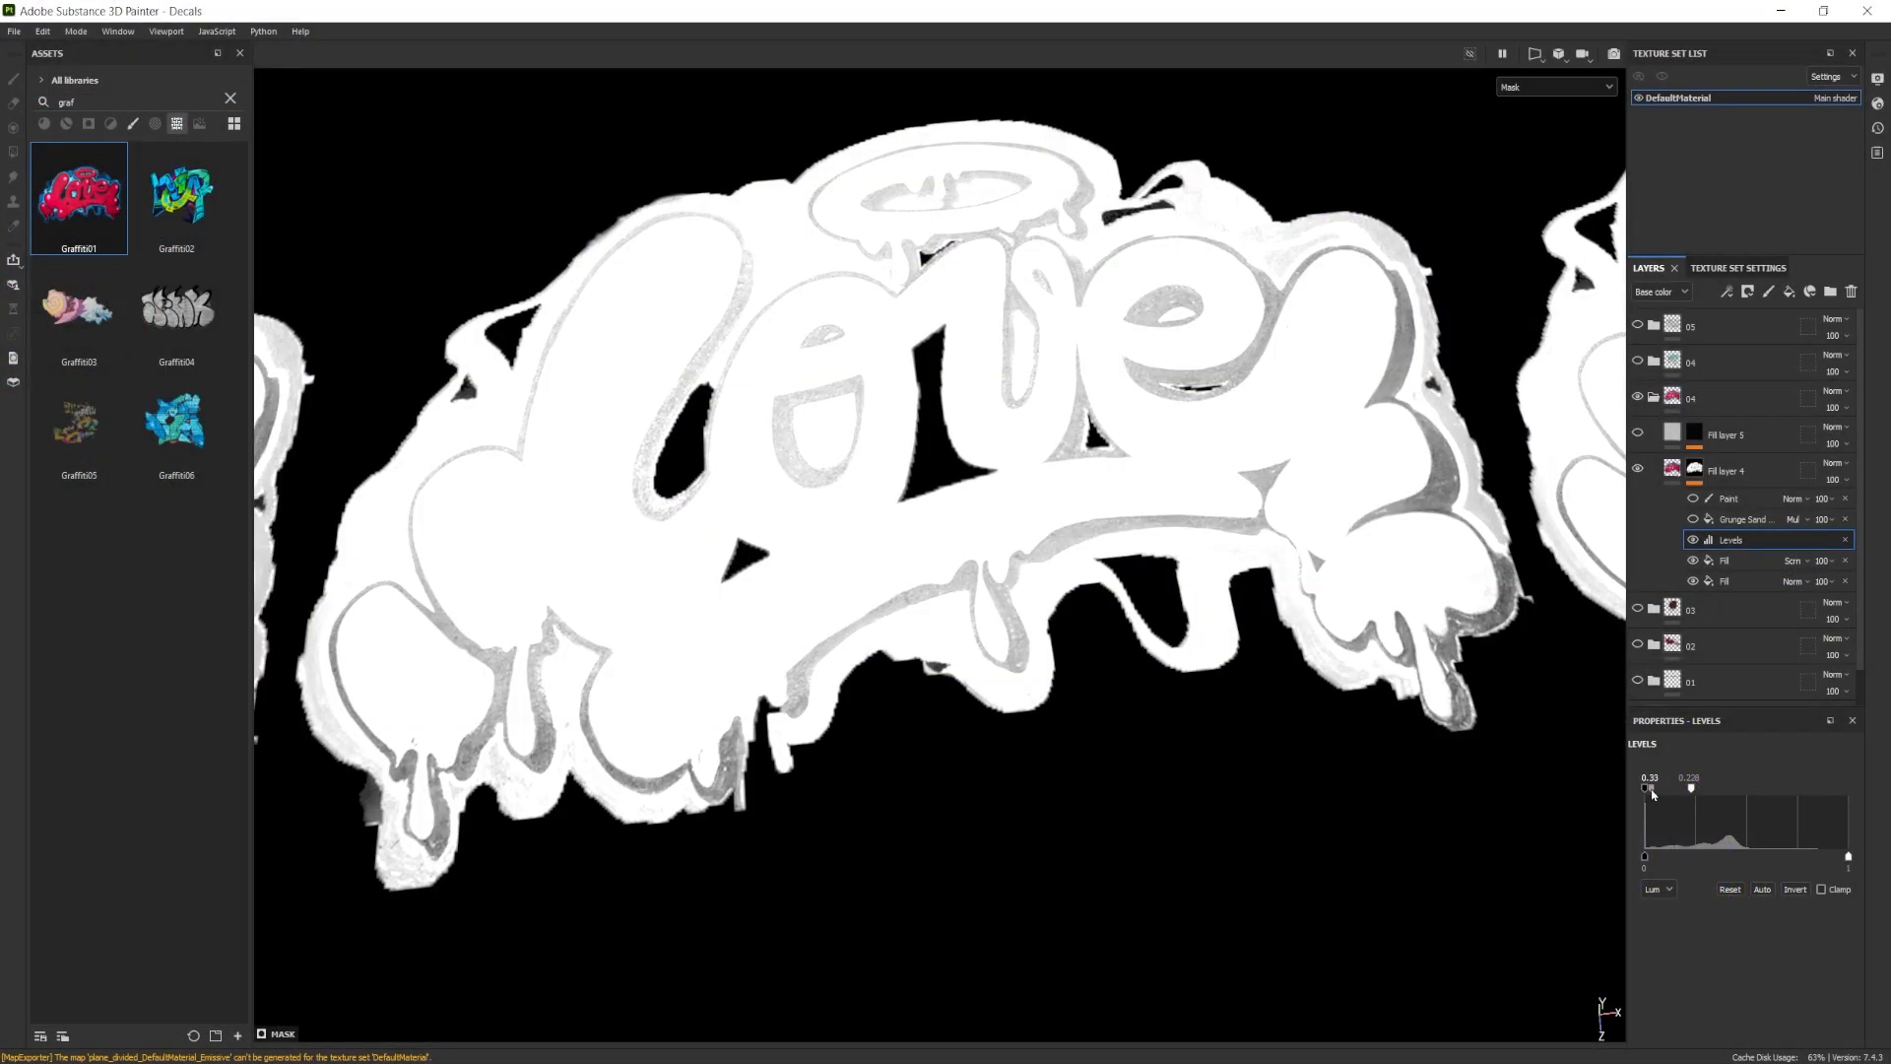
Adjust the Levels on the graffiti fill layer's mask and search for "bev" to find a bevel effect for Fill layer 5.
drag(1646, 789, 1663, 789)
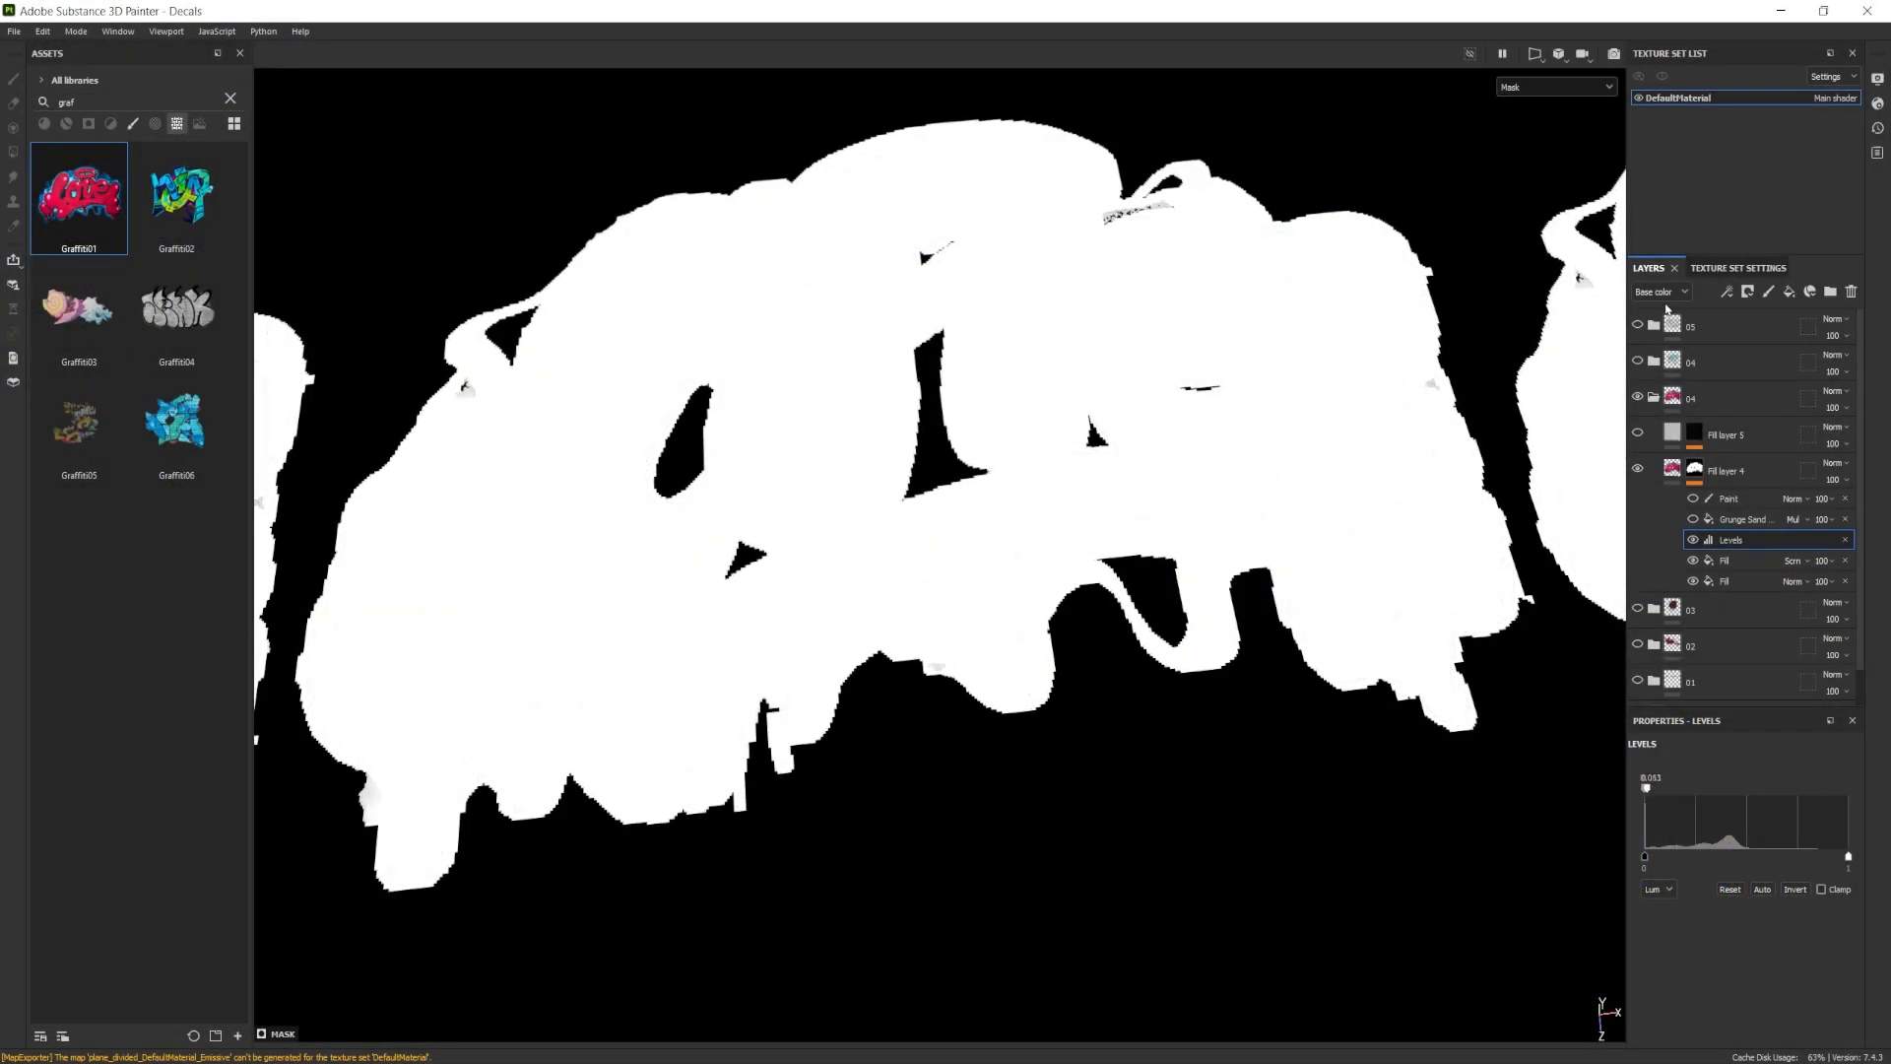
click(1667, 294)
click(1728, 293)
click(1677, 294)
click(1728, 292)
click(1748, 421)
click(1723, 791)
text(bev)
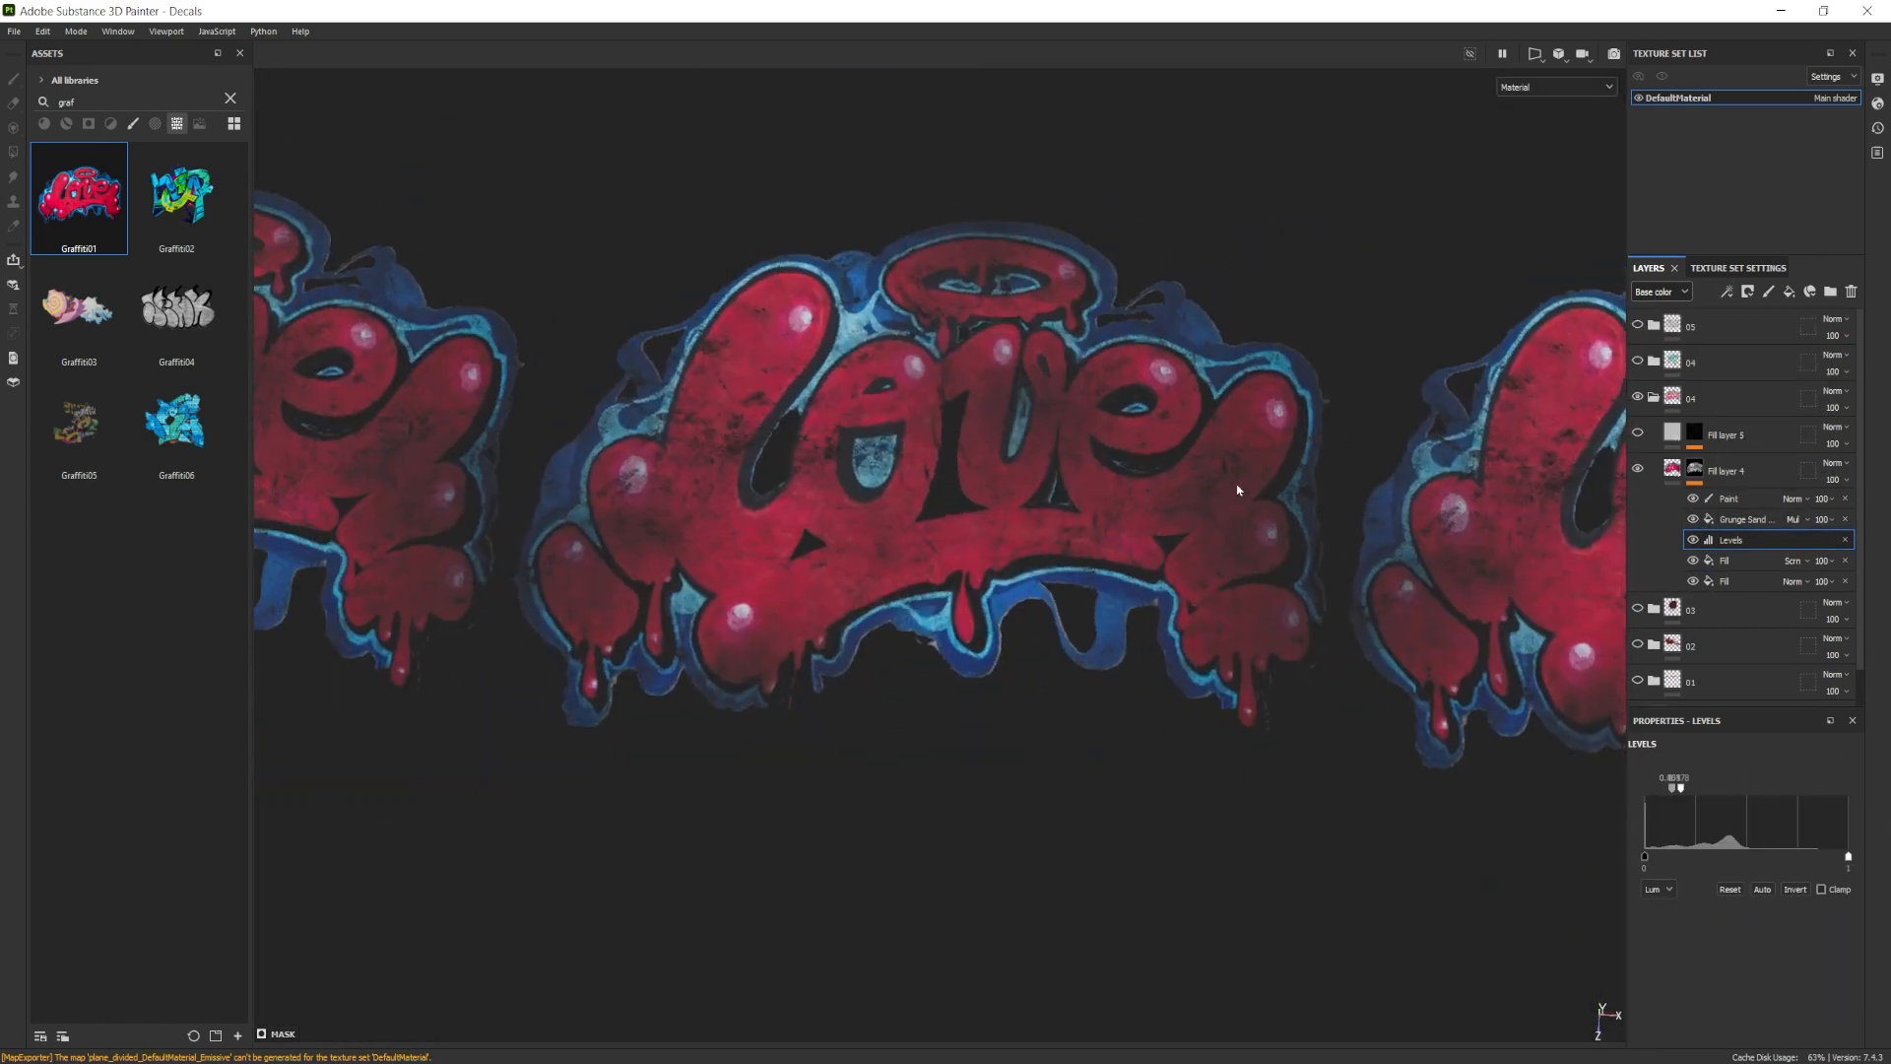
Select the Paint effect in the graffiti layer's mask and display the full material in the viewport.
scroll(1404, 551, up, 1)
click(1730, 498)
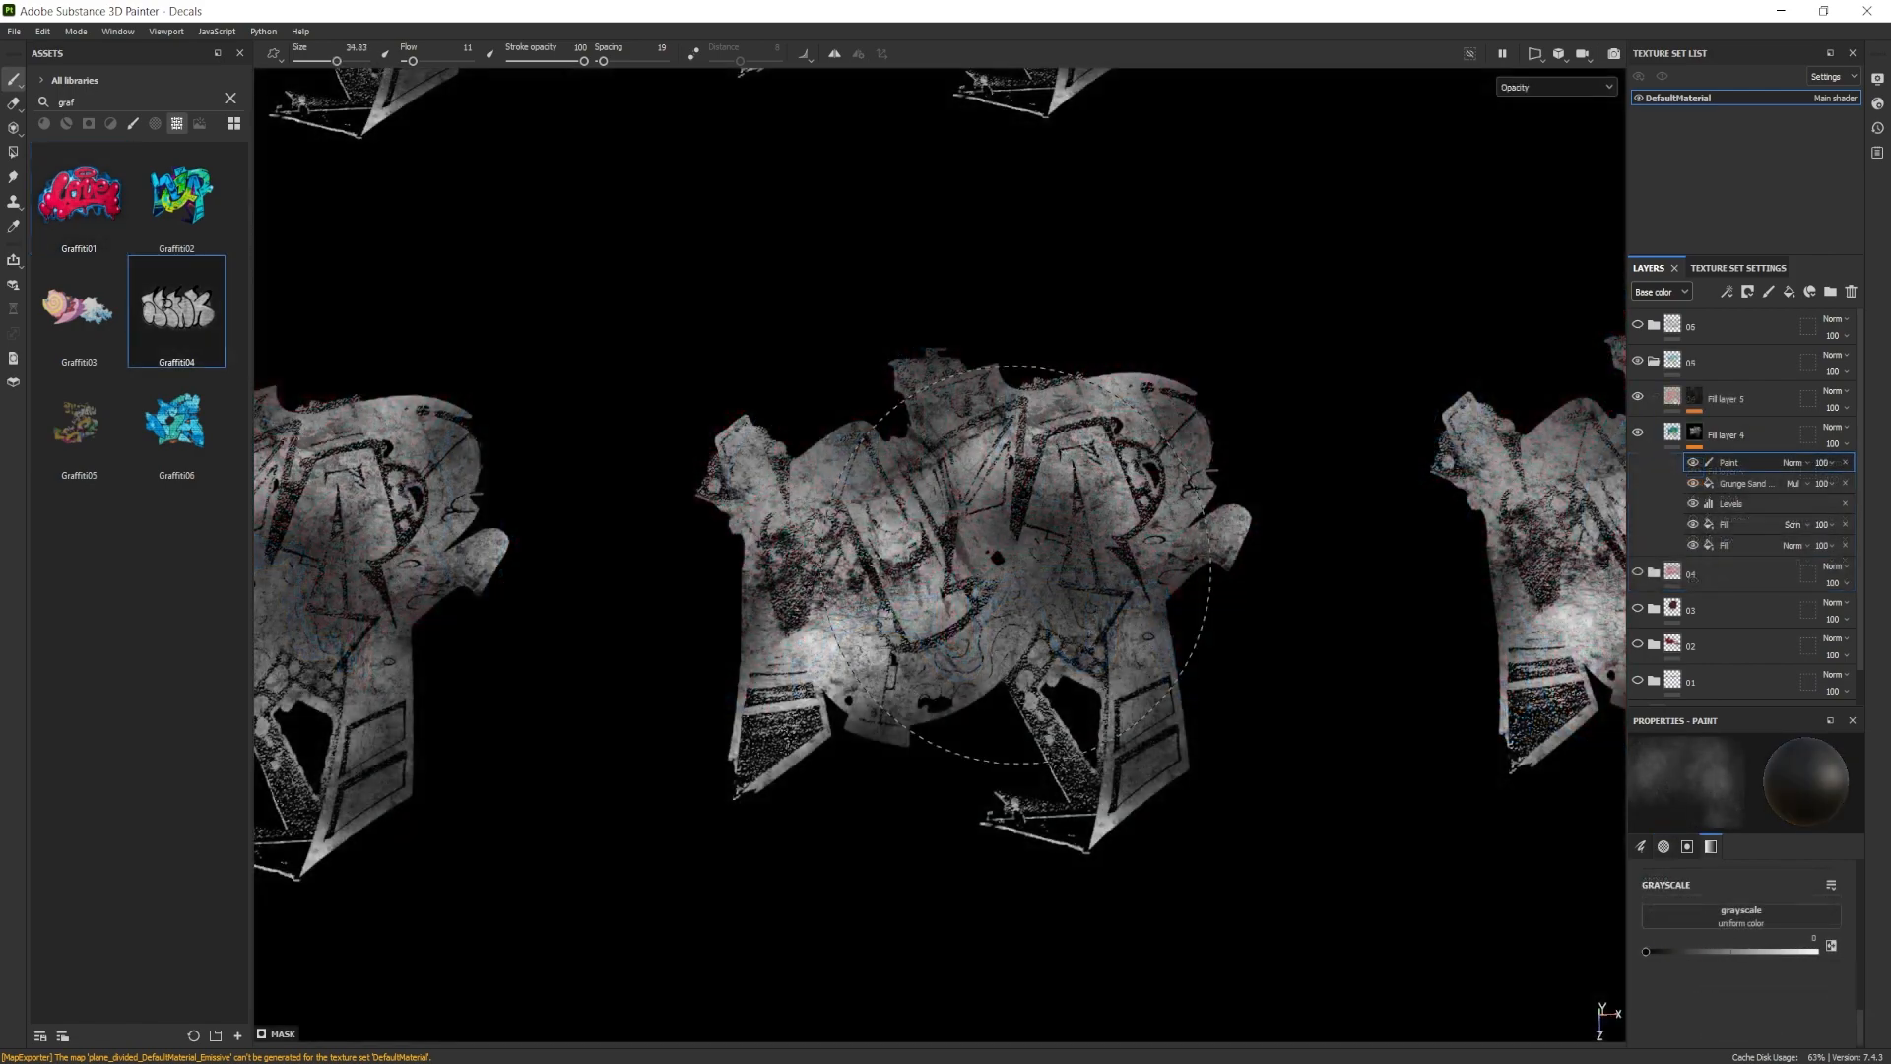
key(m)
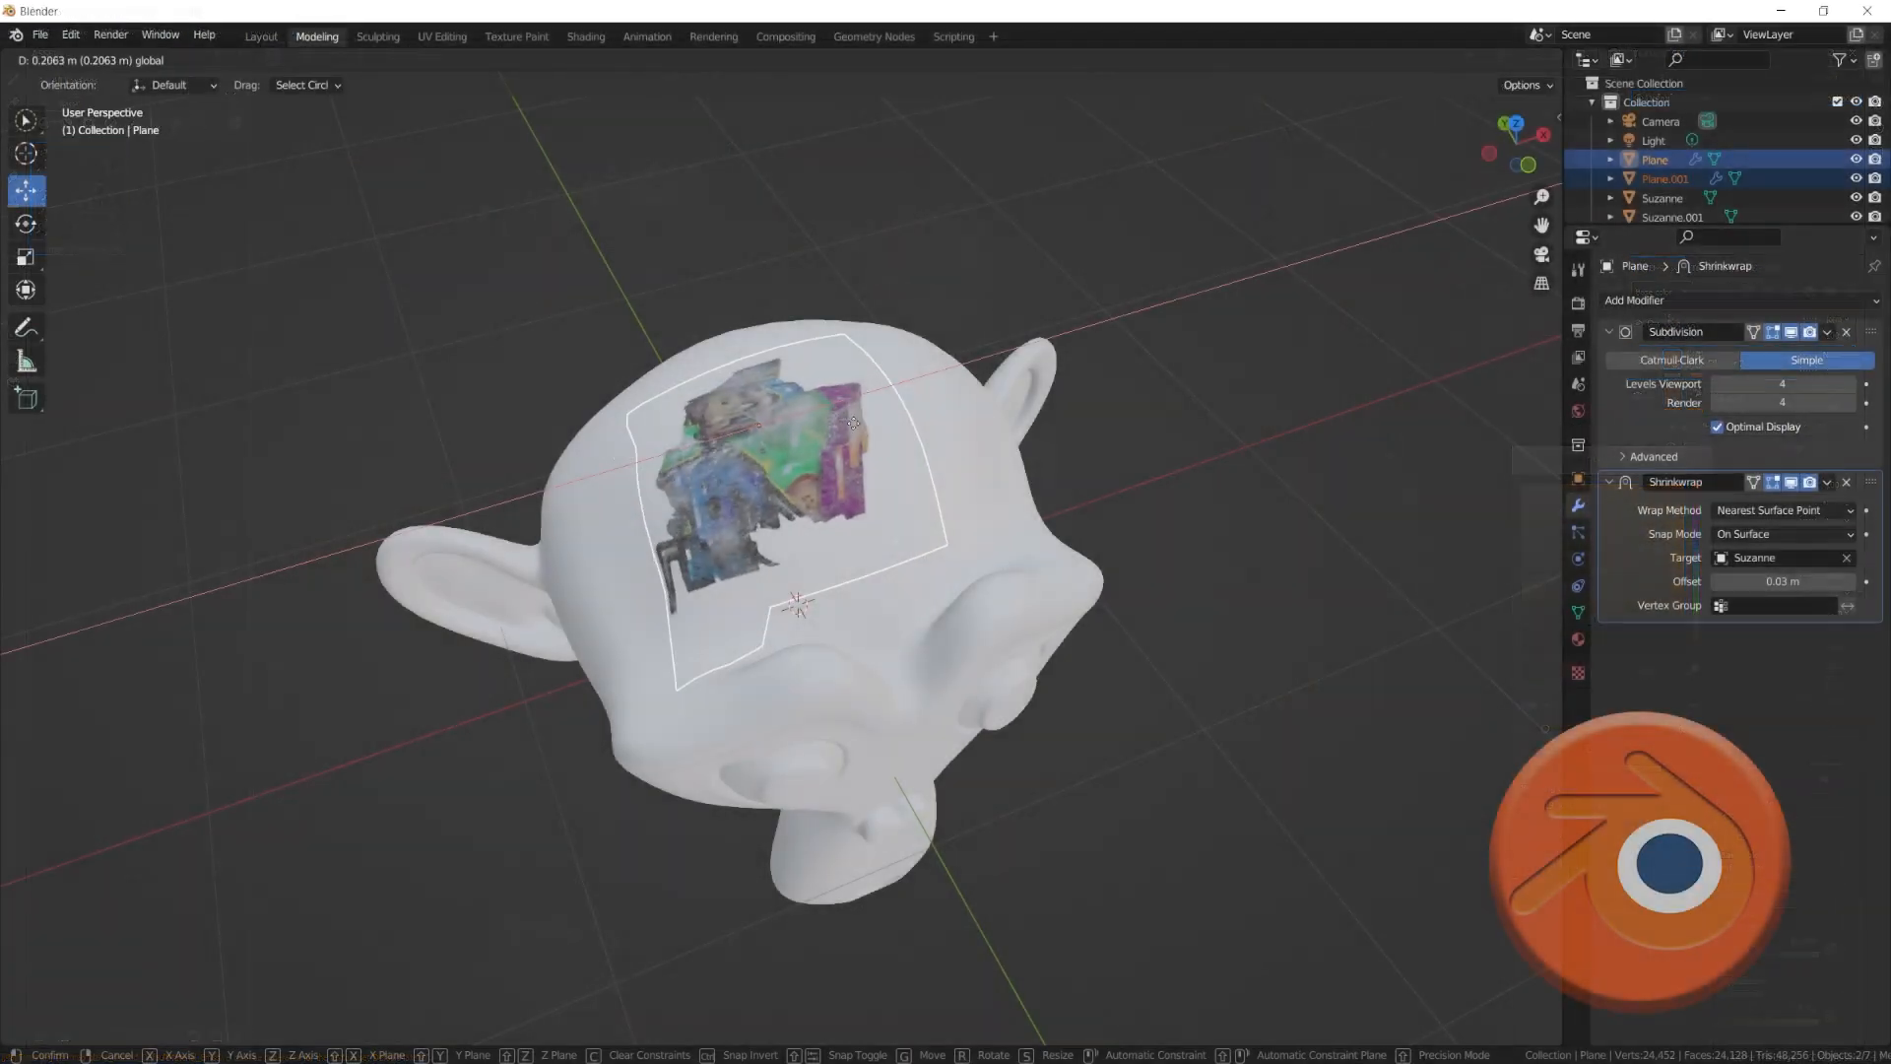
Switch to Blender and move the shrinkwrapped graffiti decal plane over the surface of the Suzanne head.
middle_drag(904, 433, 908, 492)
key(g)
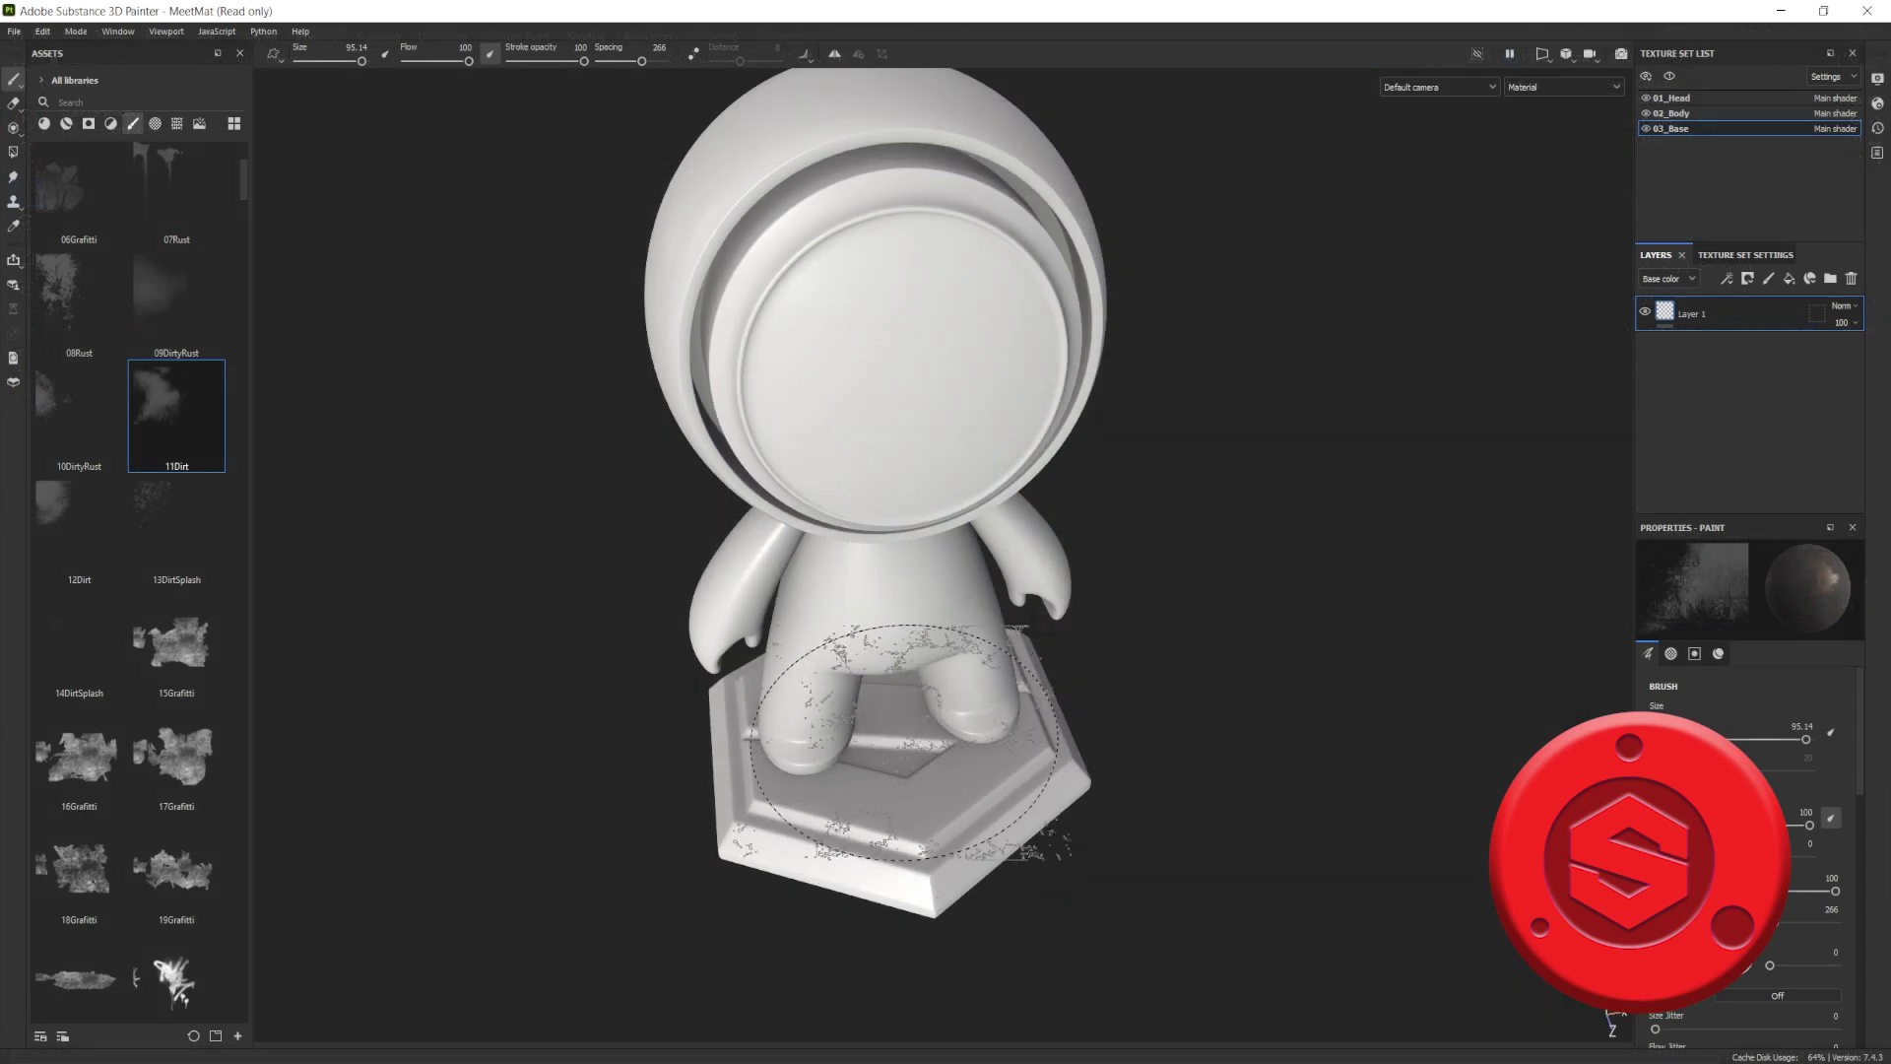
Switch to Substance 3D Painter, stamp a decal brush onto the MeetMat figure and choose the 17Grafitti brush.
drag(904, 742, 552, 689)
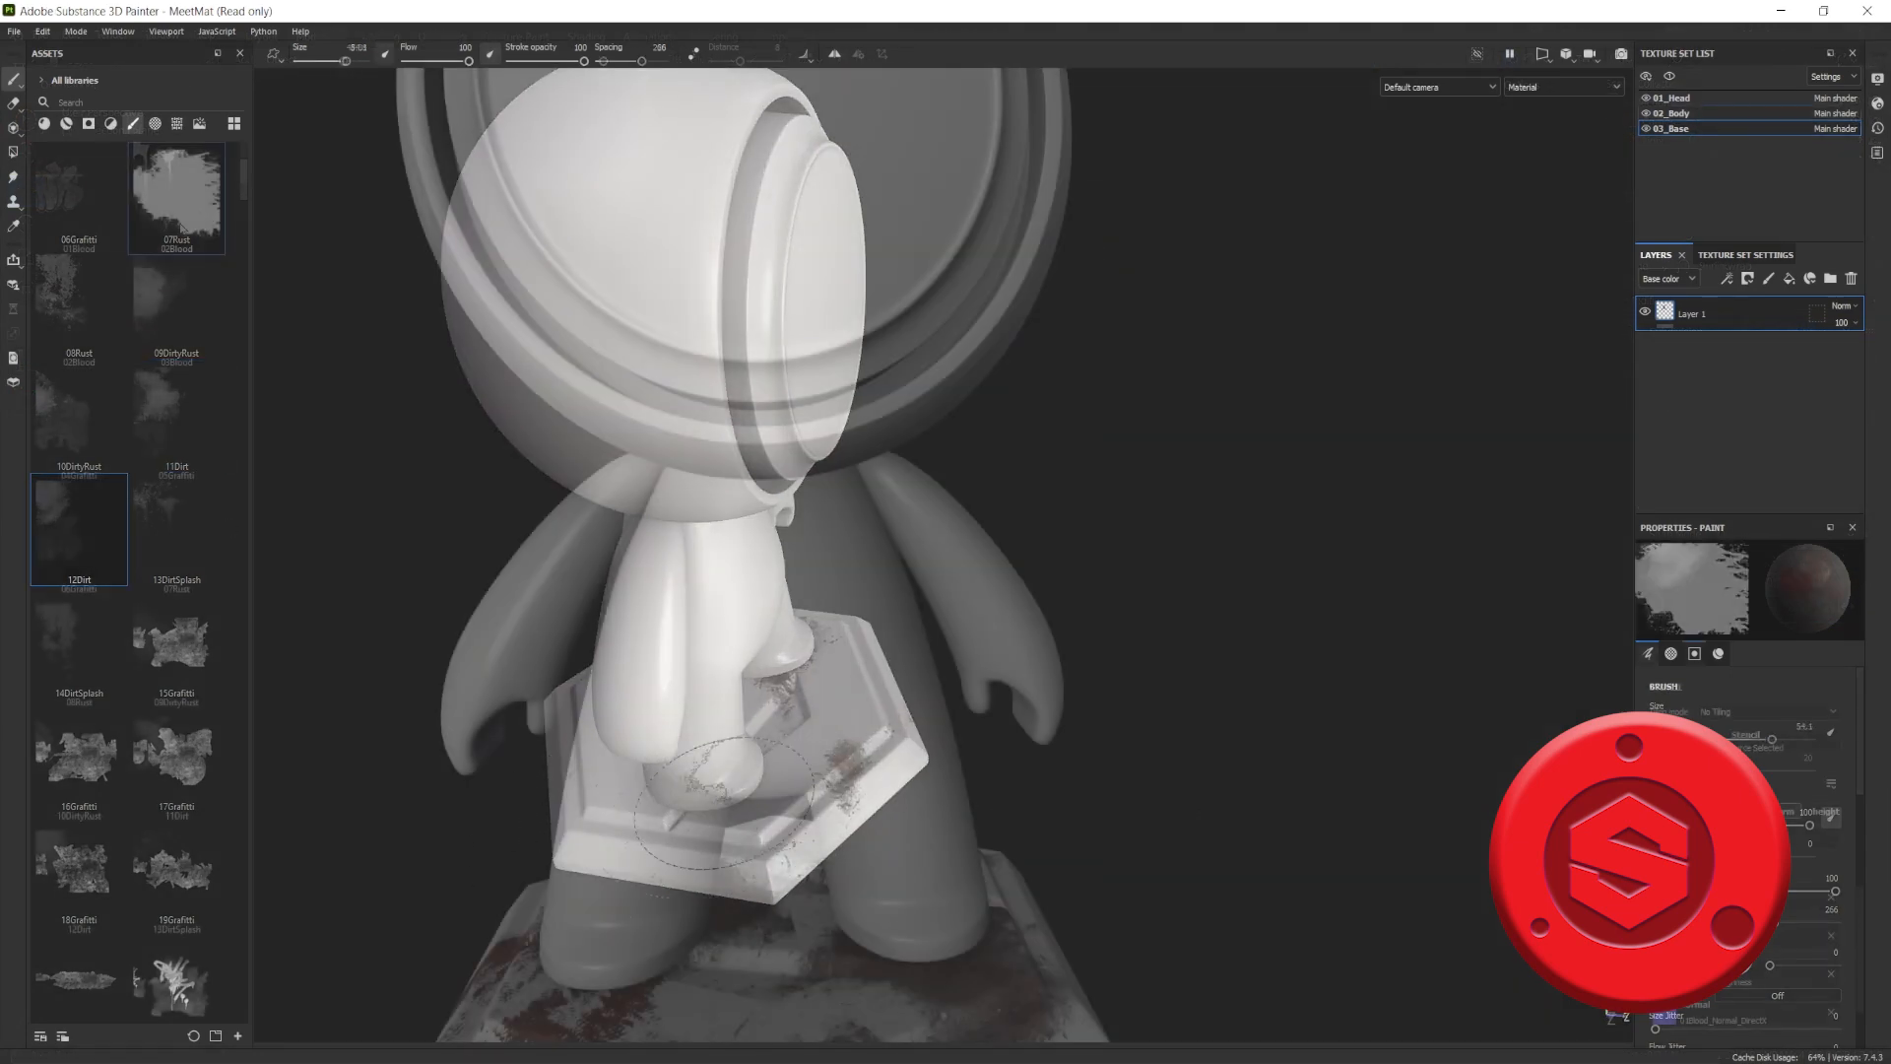
click(150, 330)
click(739, 611)
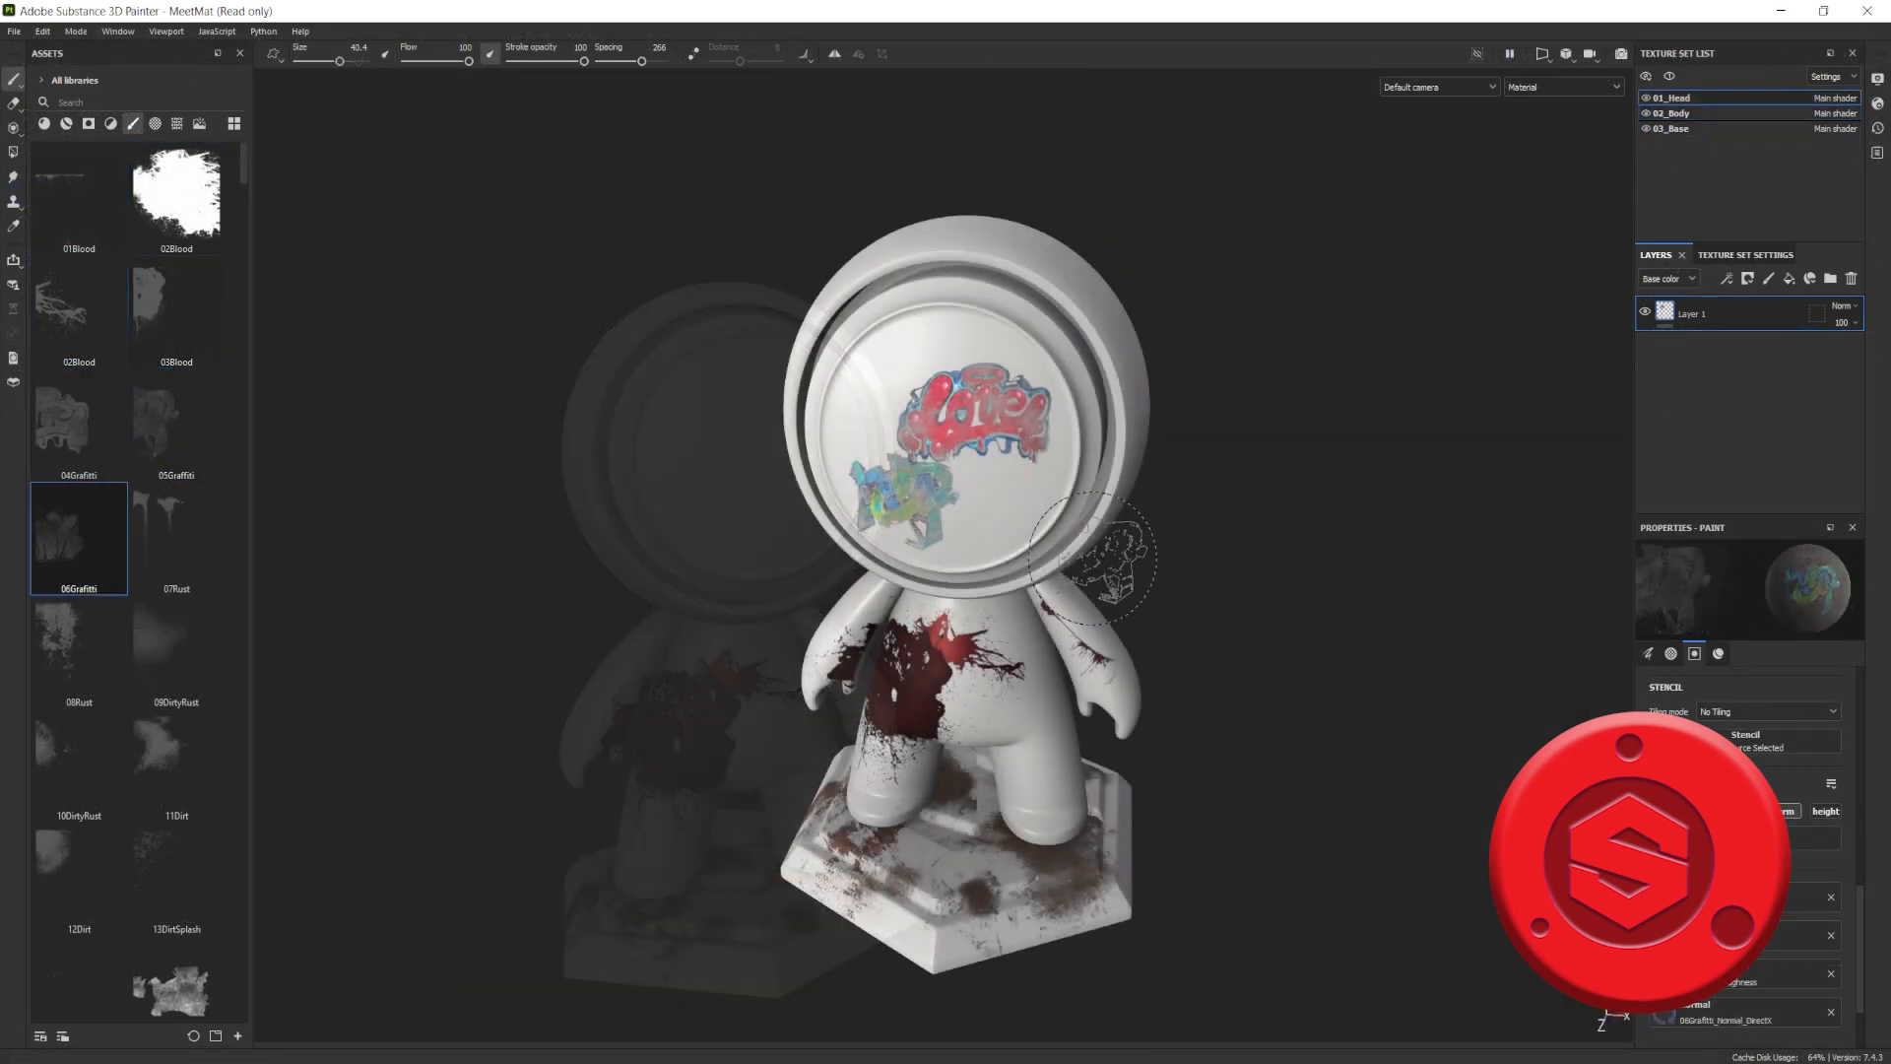
alt+drag(788, 493, 946, 492)
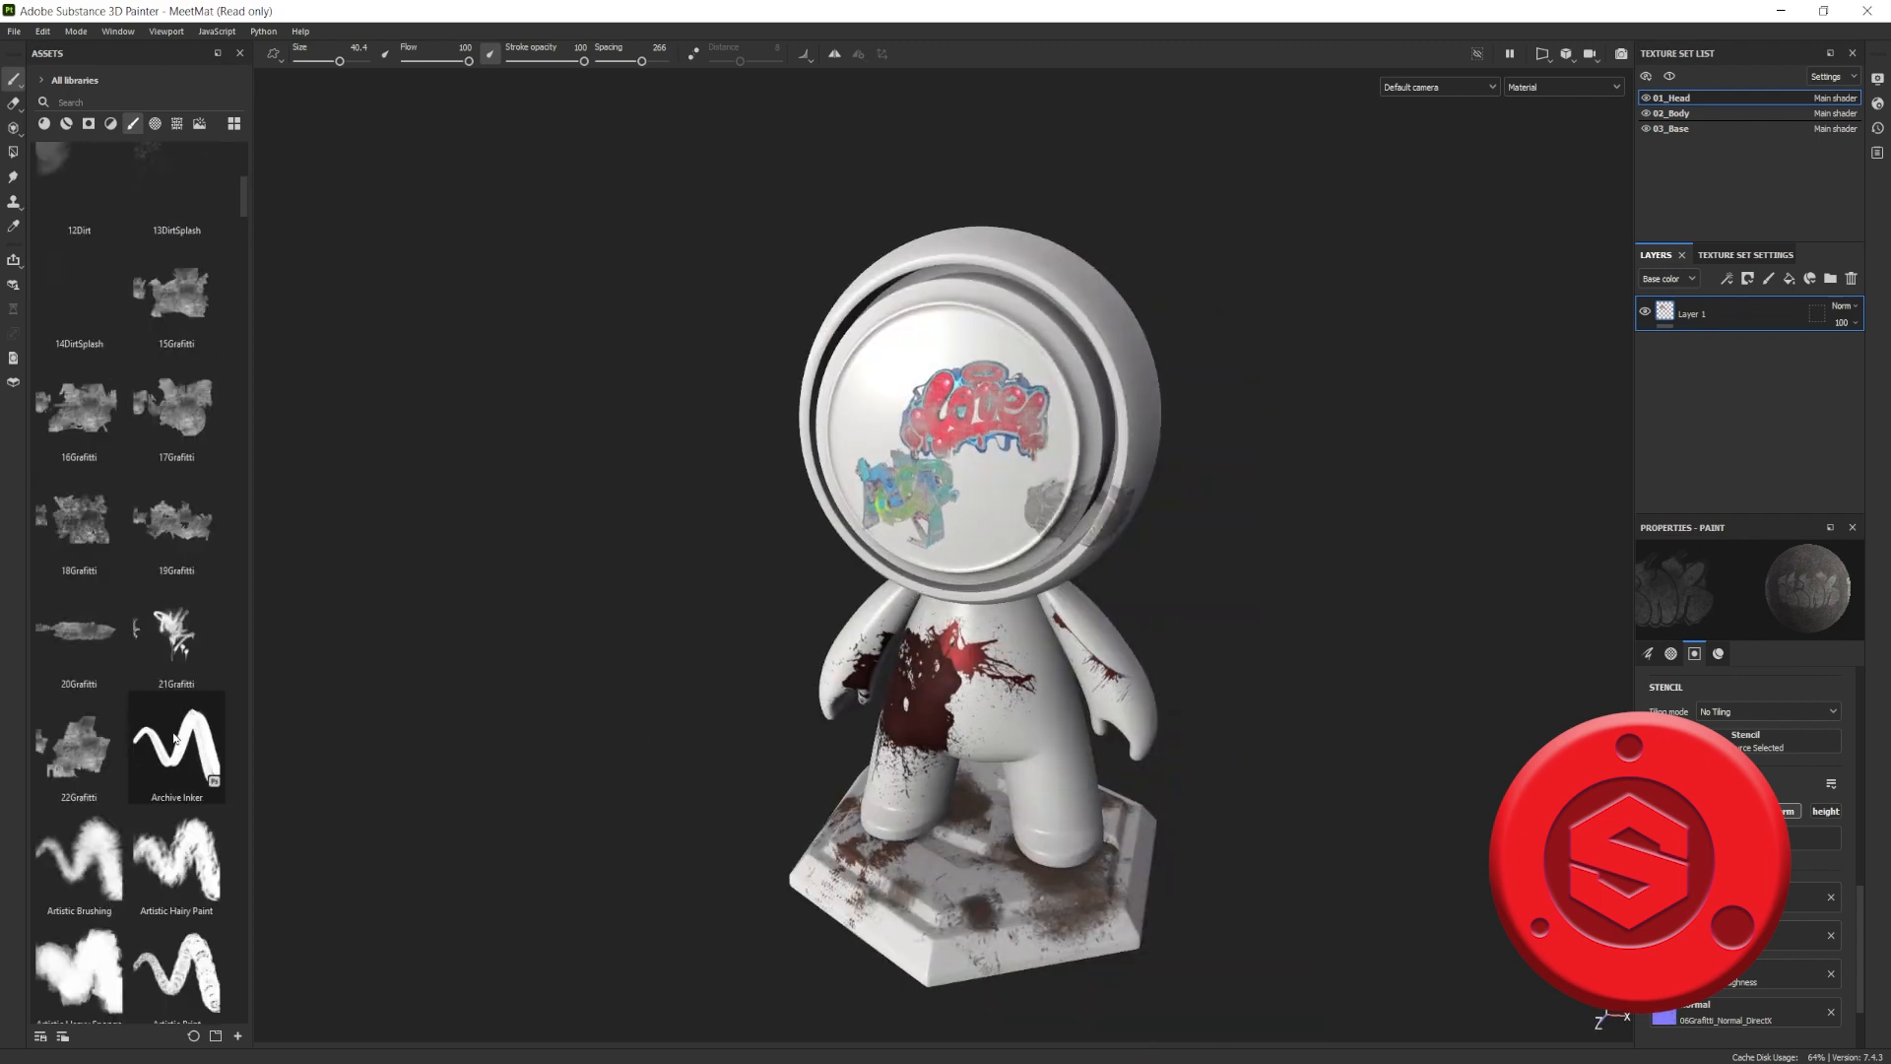
click(176, 406)
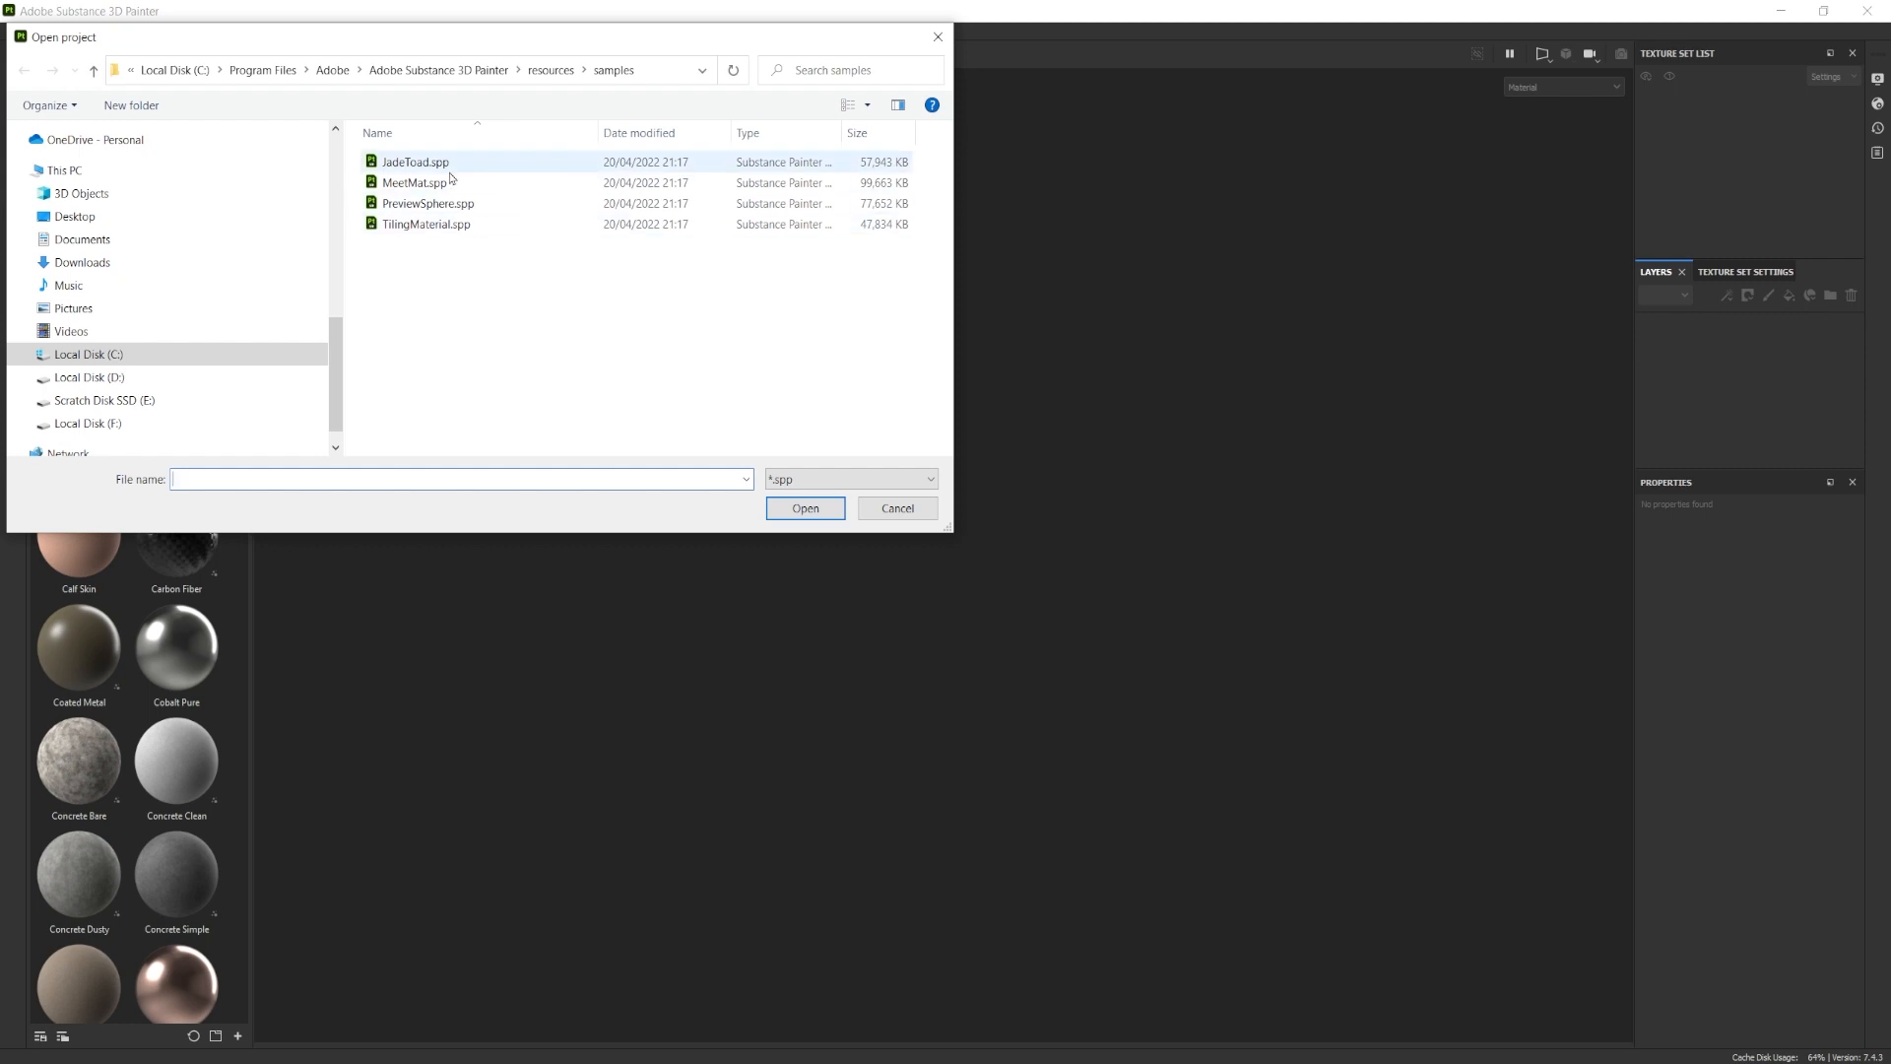
Open the MeetMat.spp sample project and inspect the figure from the front and back.
double_click(434, 185)
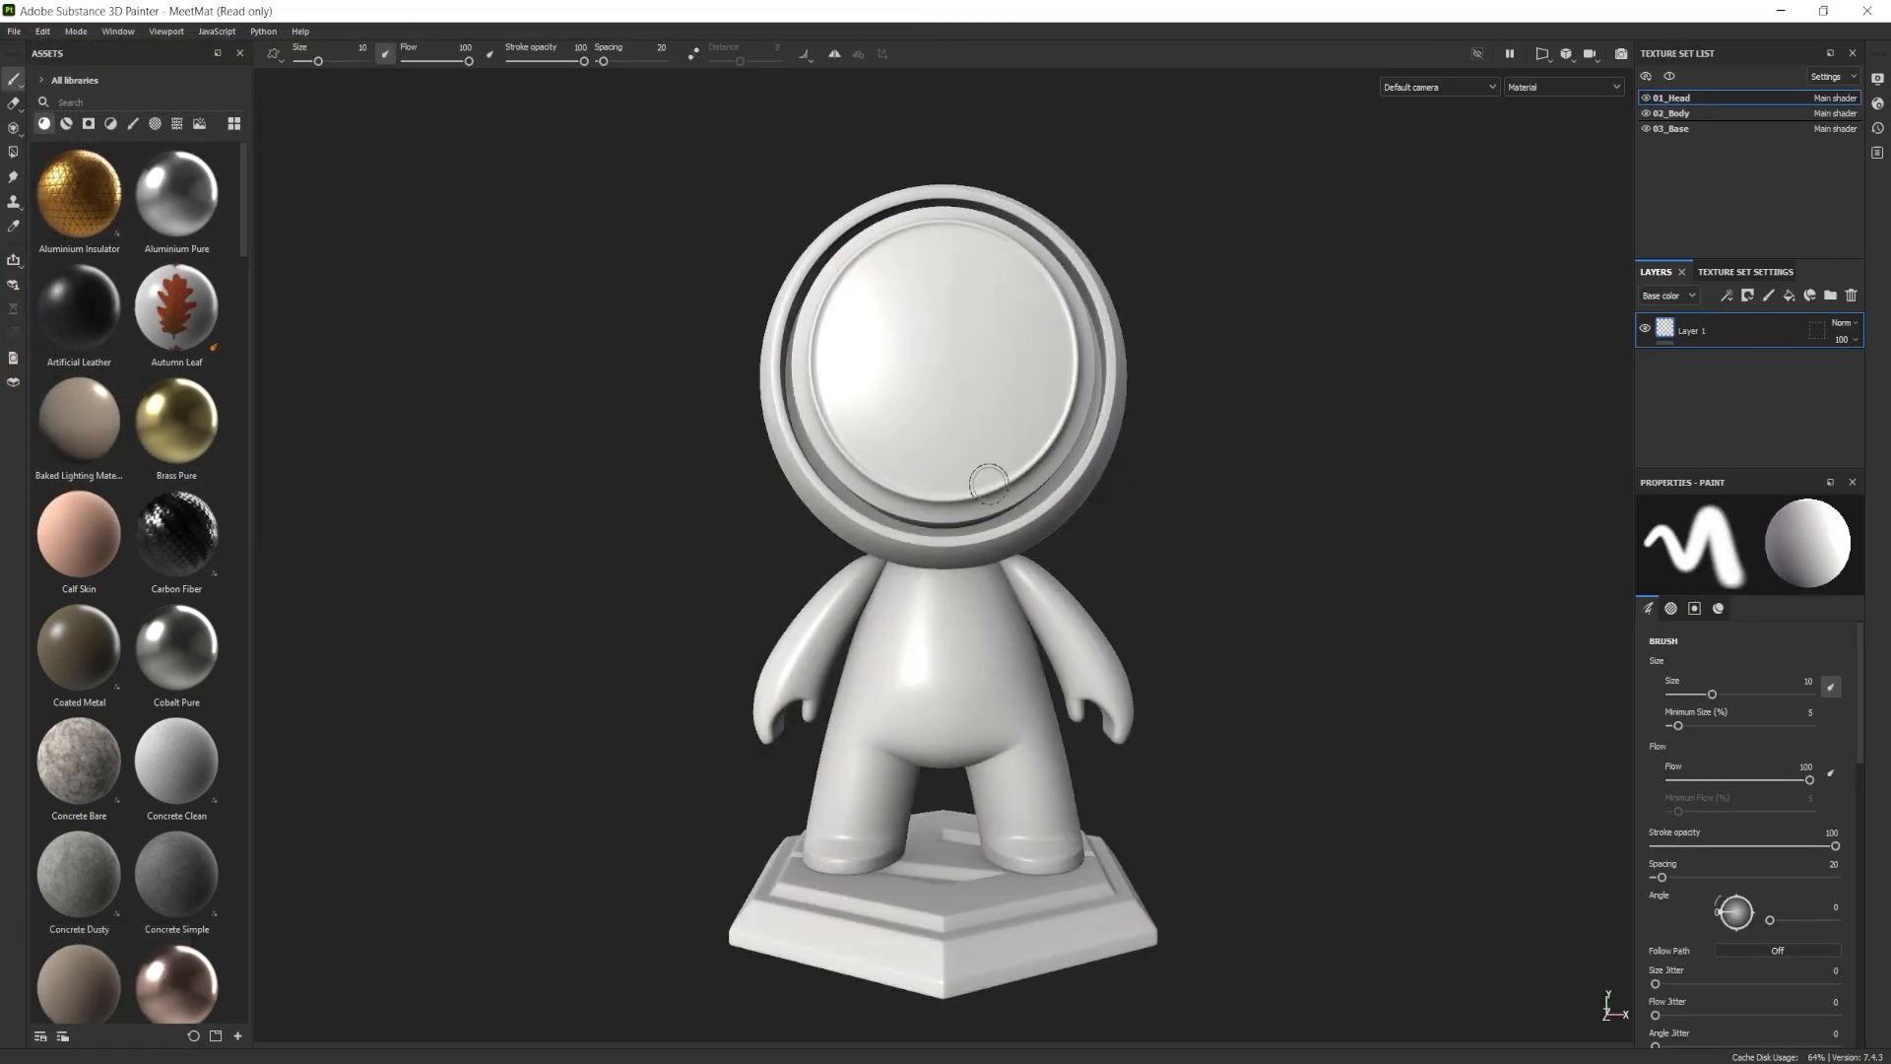
alt+drag(1008, 702, 1132, 776)
mouse_move(1060, 623)
alt+middle_down()
mouse_move(1021, 692)
mouse_move(1041, 699)
alt+middle_up()
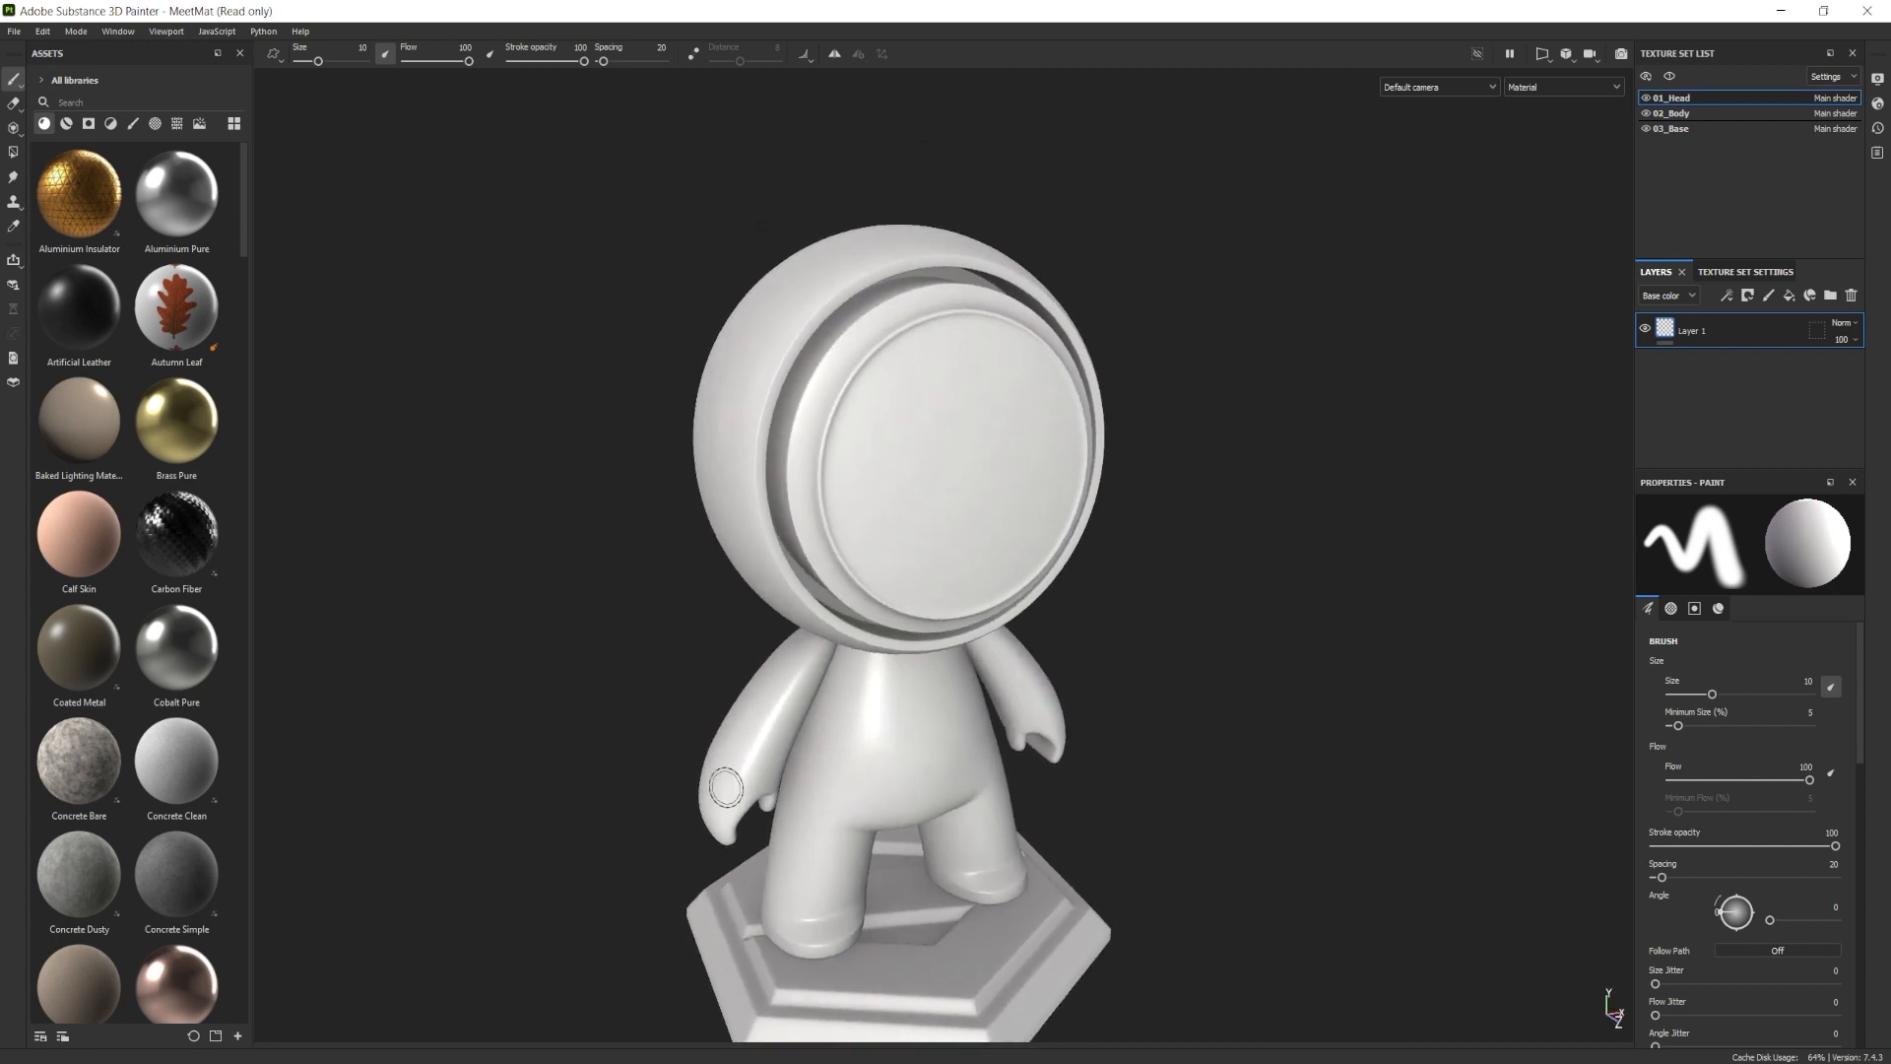
mouse_move(762, 591)
alt+mouse_down()
mouse_move(1203, 611)
mouse_move(1132, 583)
mouse_move(1199, 595)
alt+mouse_up()
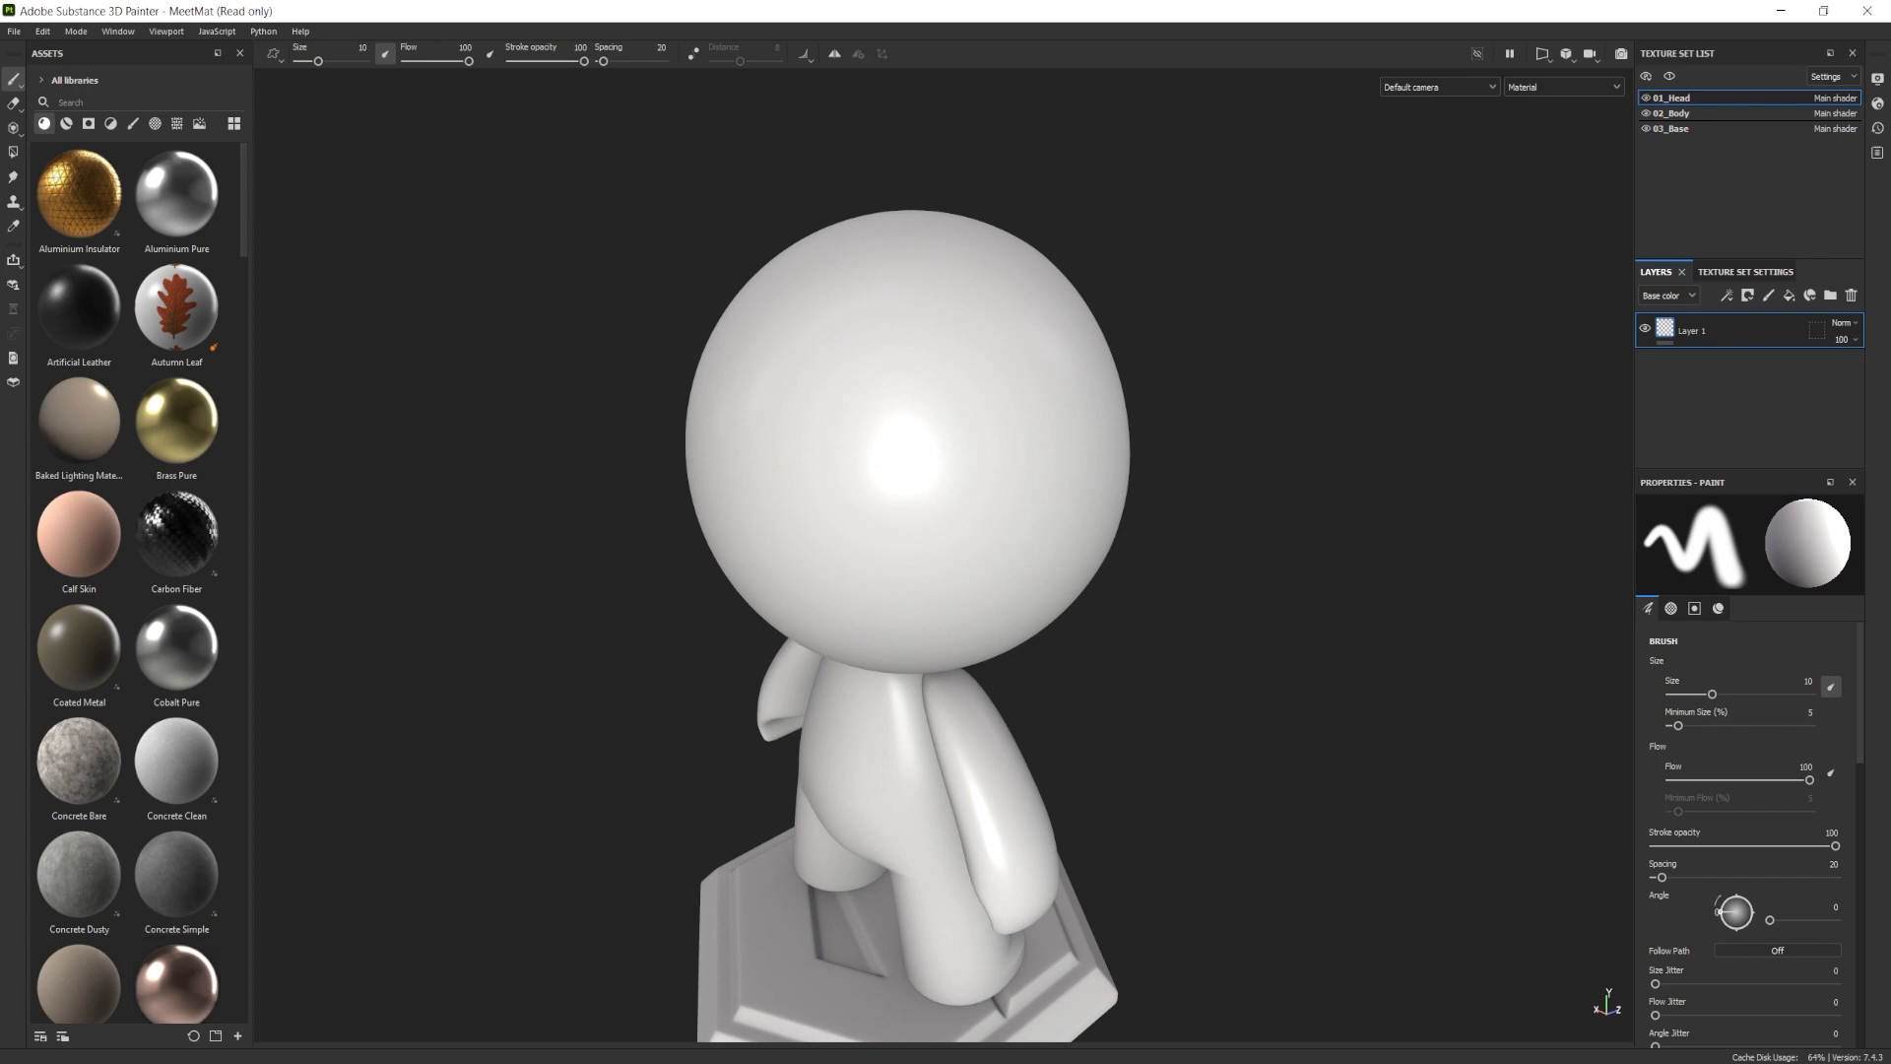
Switch to File Explorer and import the DecalPack's SubstancePainterTools folder of .sppr brushes into Substance 3D Painter's asset library.
key(alt+Tab)
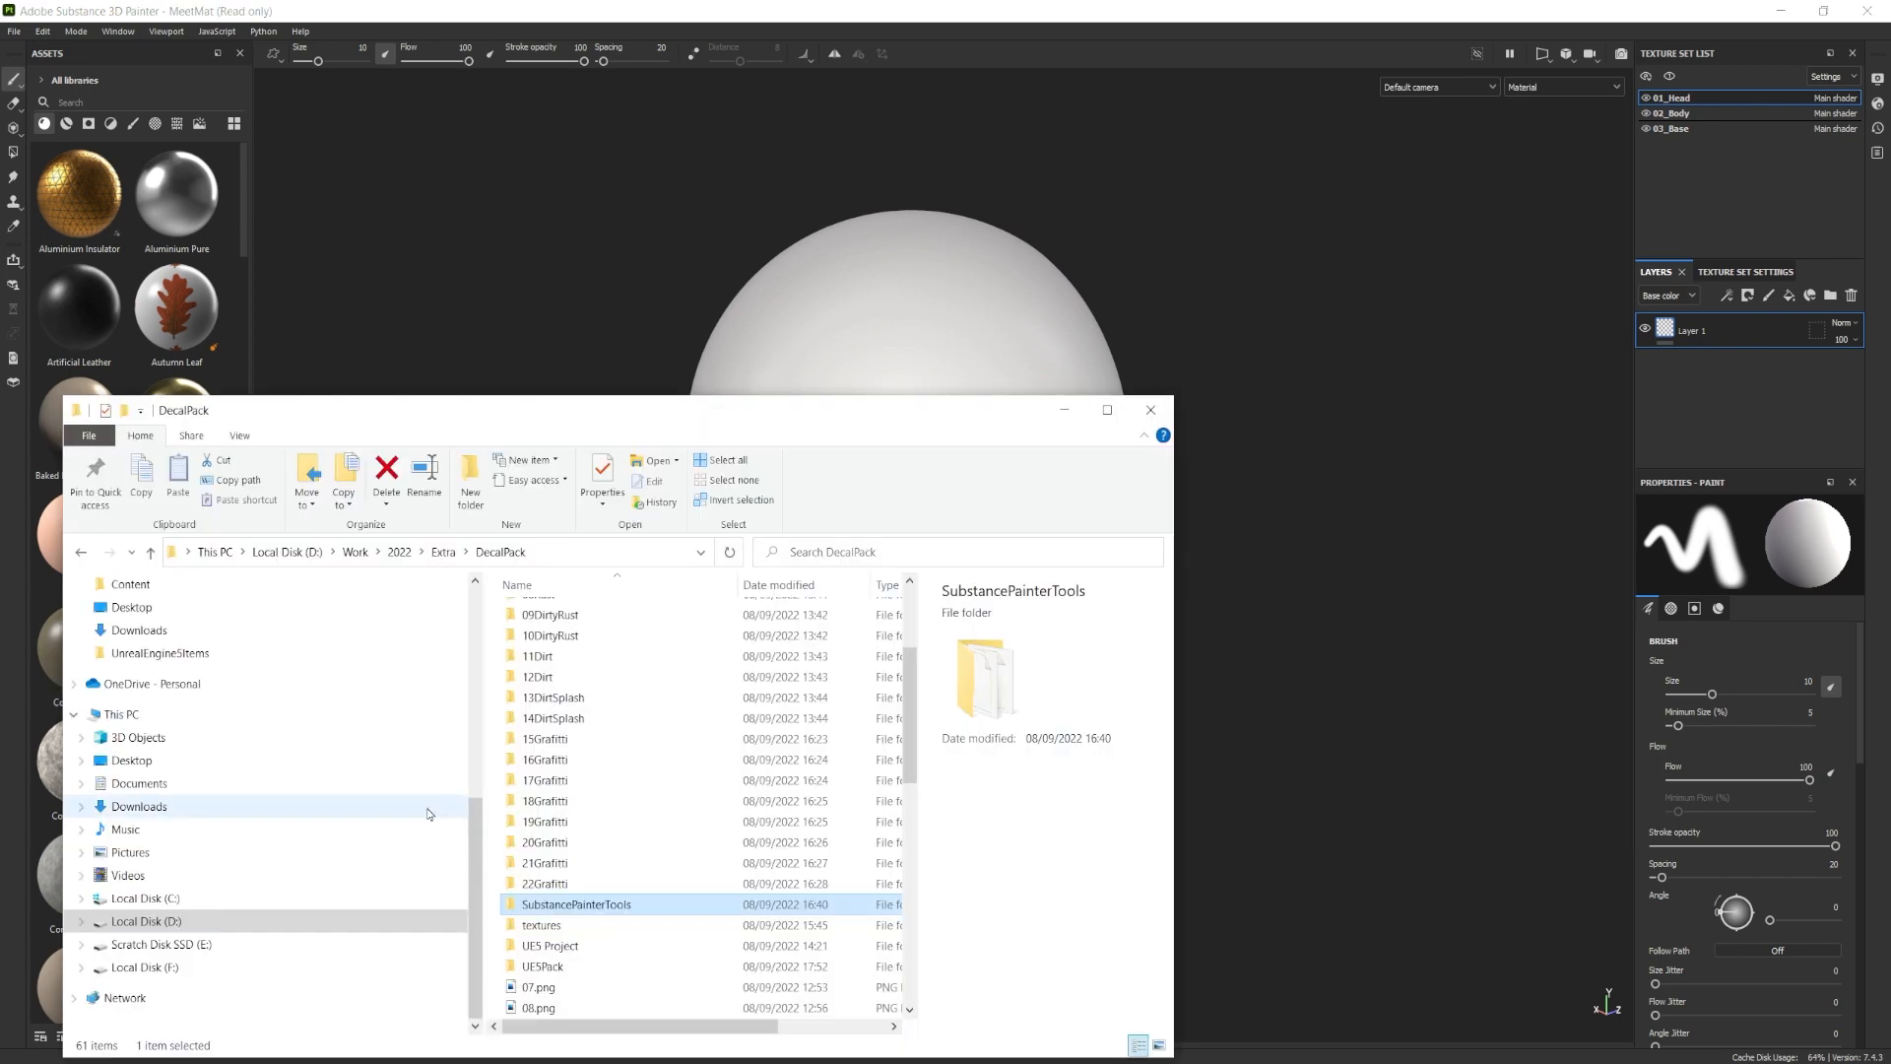
double_click(564, 906)
scroll(529, 790, down, 2)
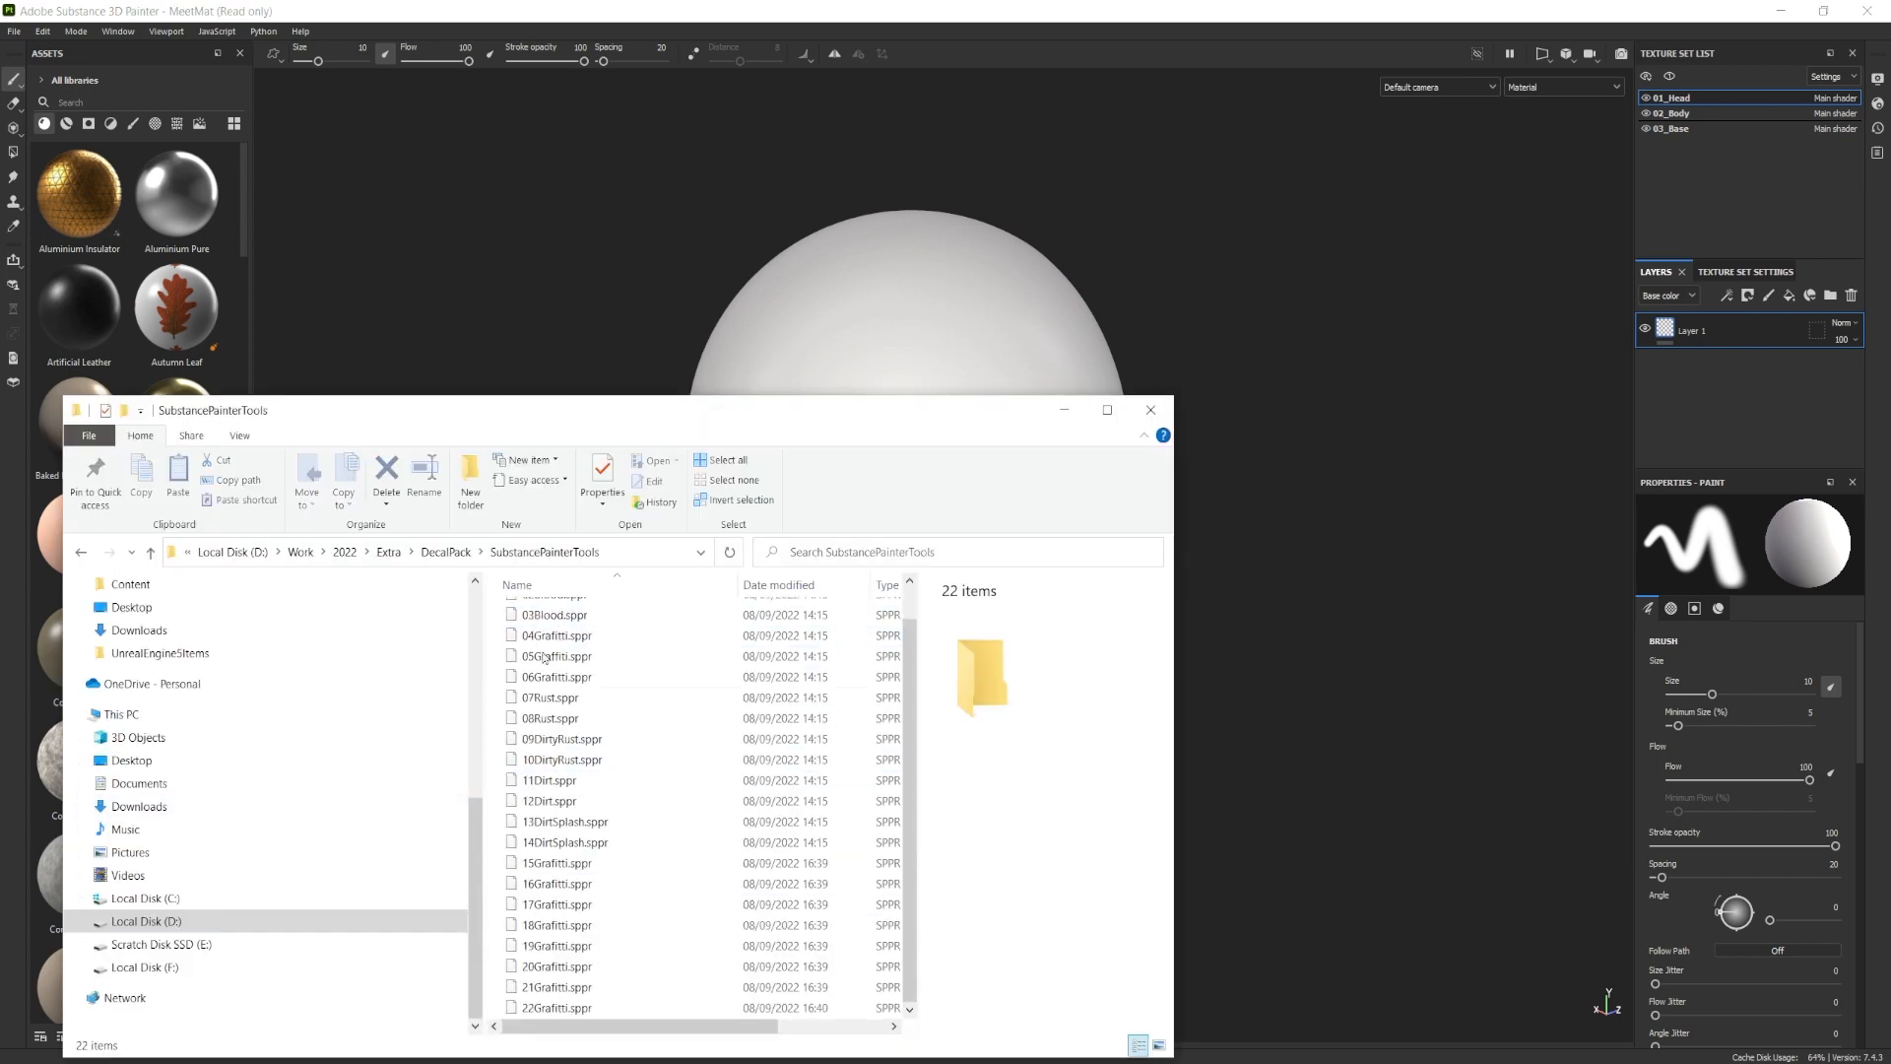
click(455, 552)
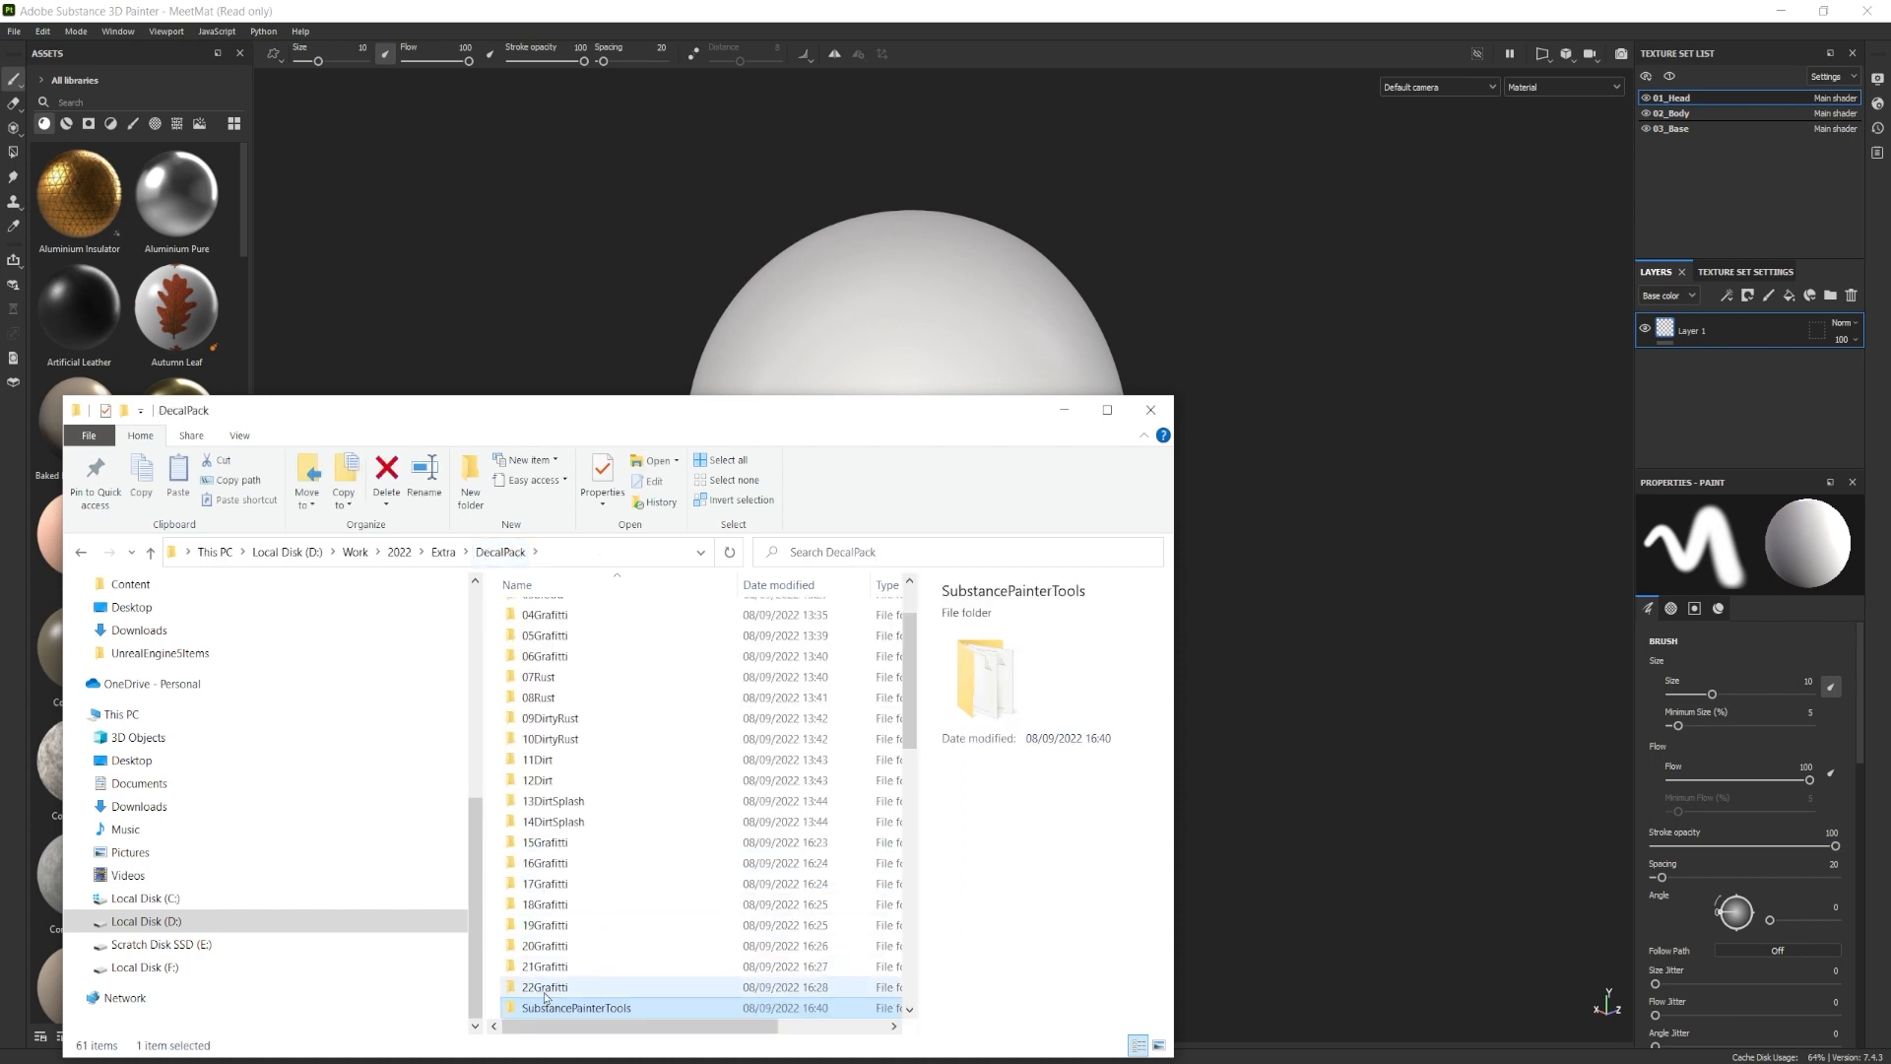
mouse_move(545, 999)
mouse_down()
mouse_move(515, 375)
mouse_move(156, 293)
mouse_up()
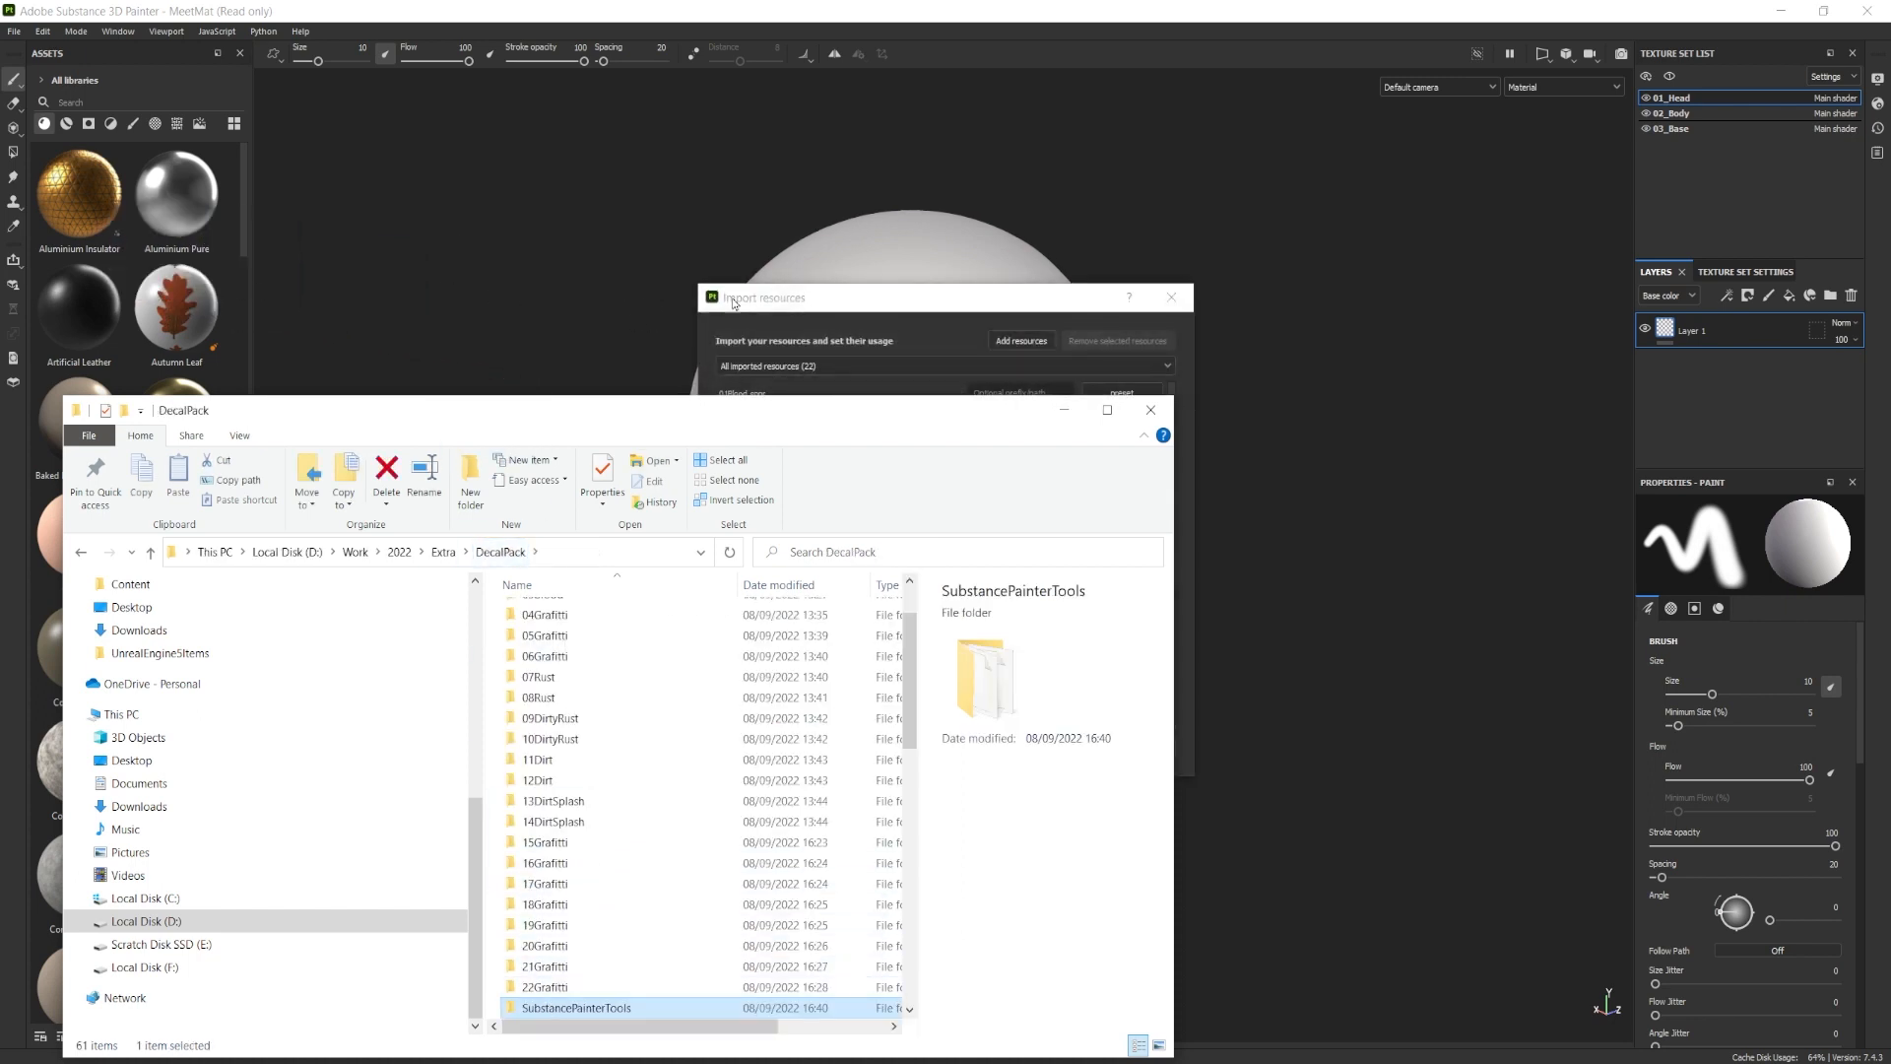
click(775, 305)
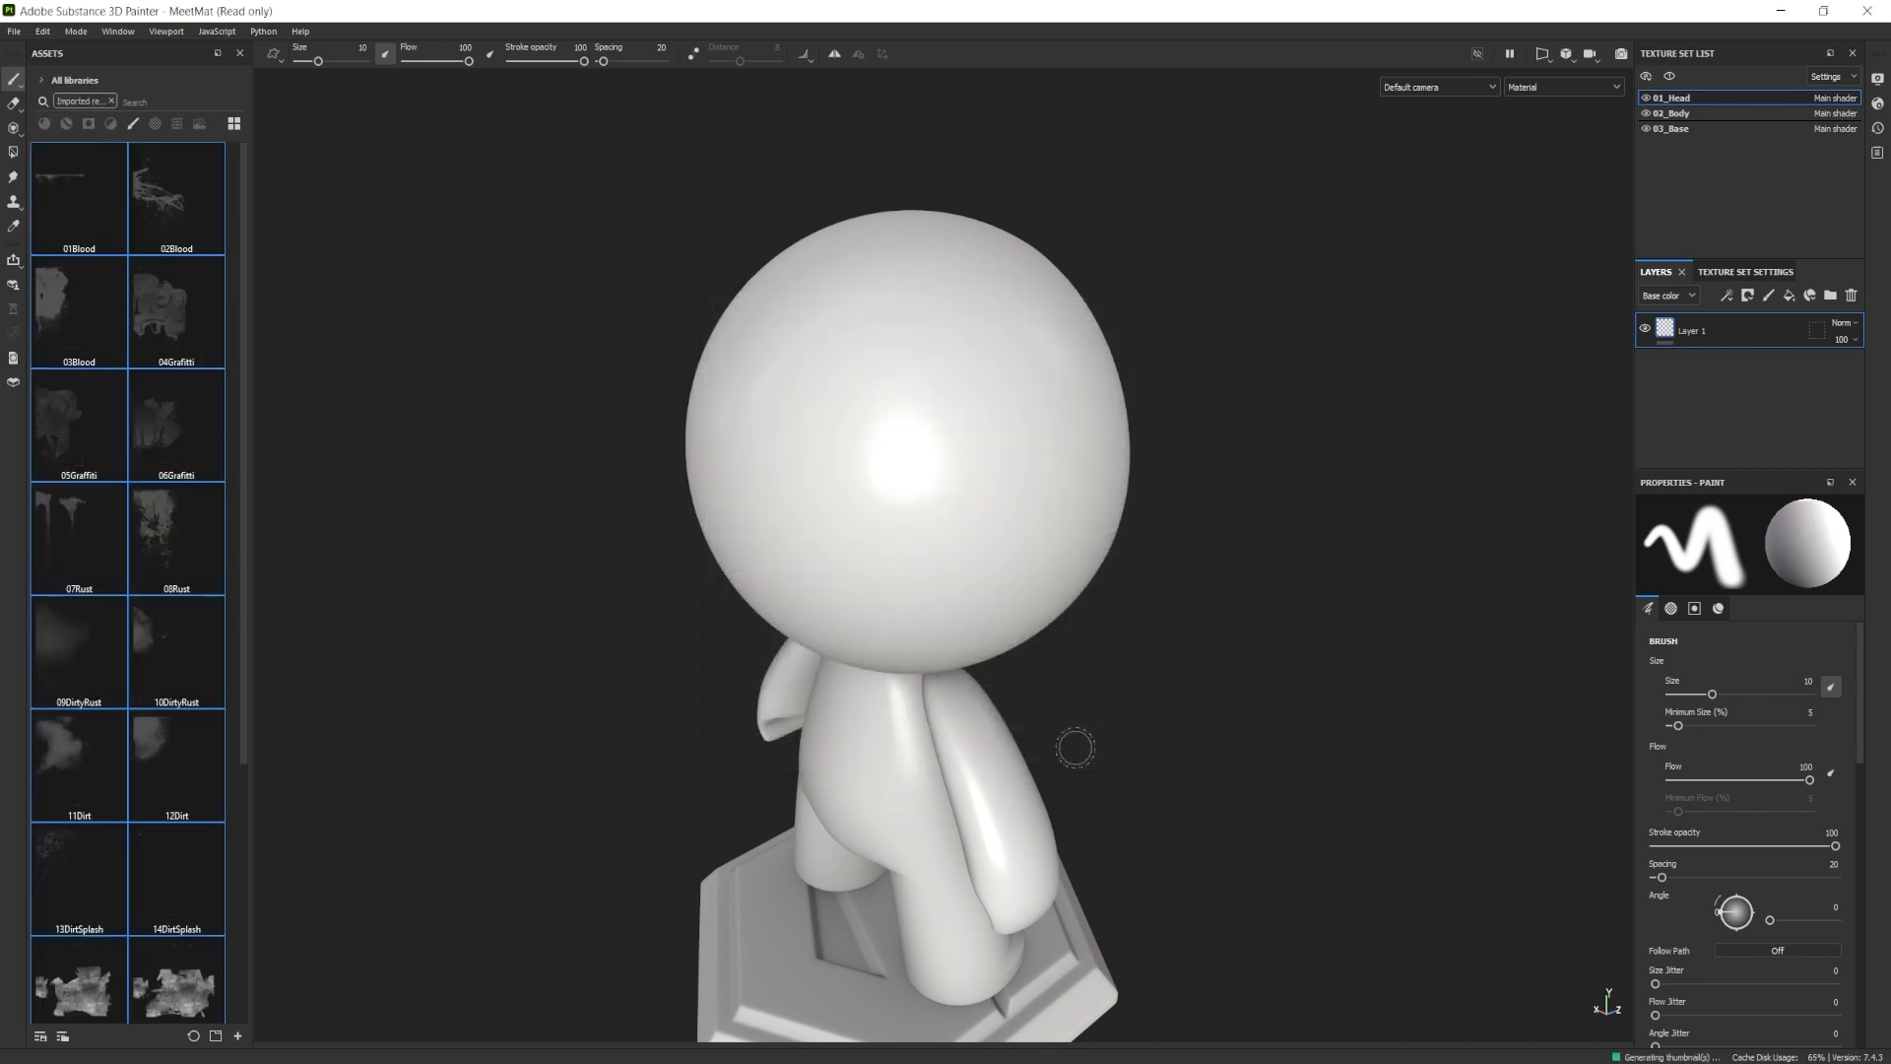
Choose the imported 16Grafitti brush, review its alpha and material channels, and stamp it on the back of the figure's head.
scroll(75, 580, down, 3)
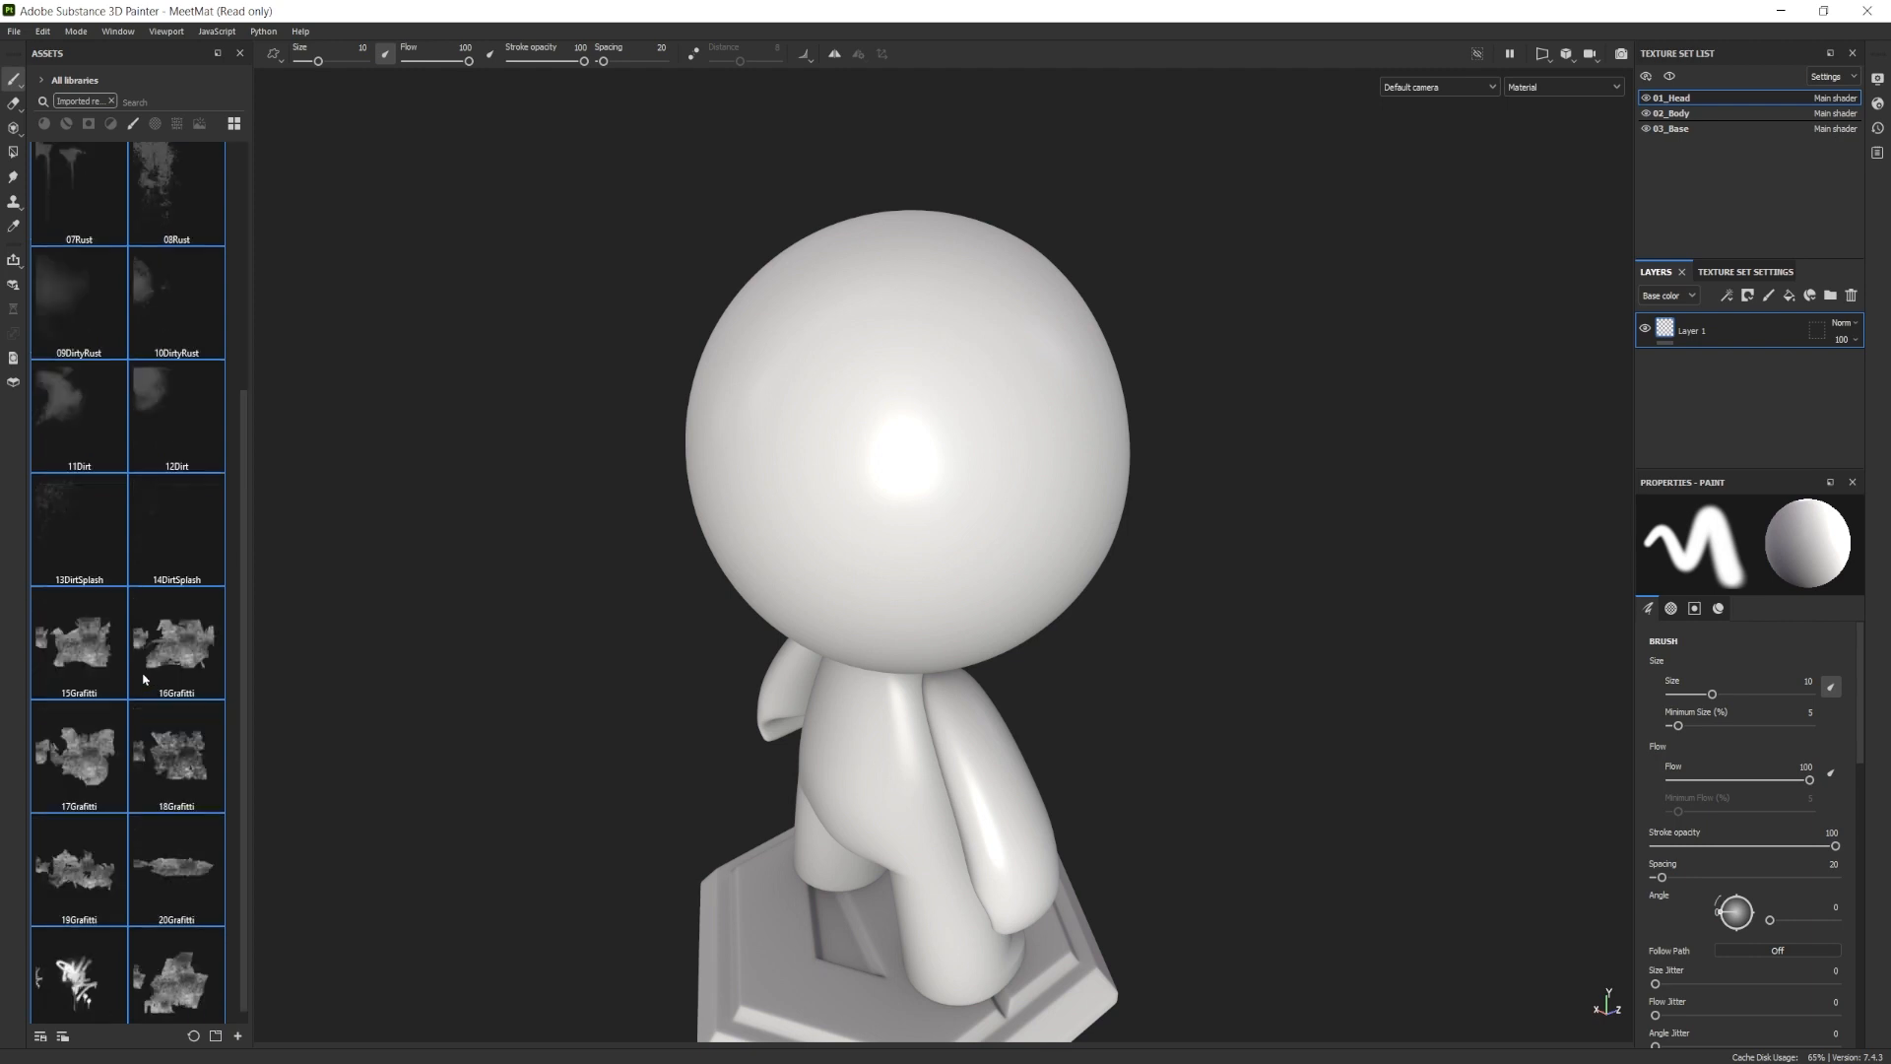
click(178, 633)
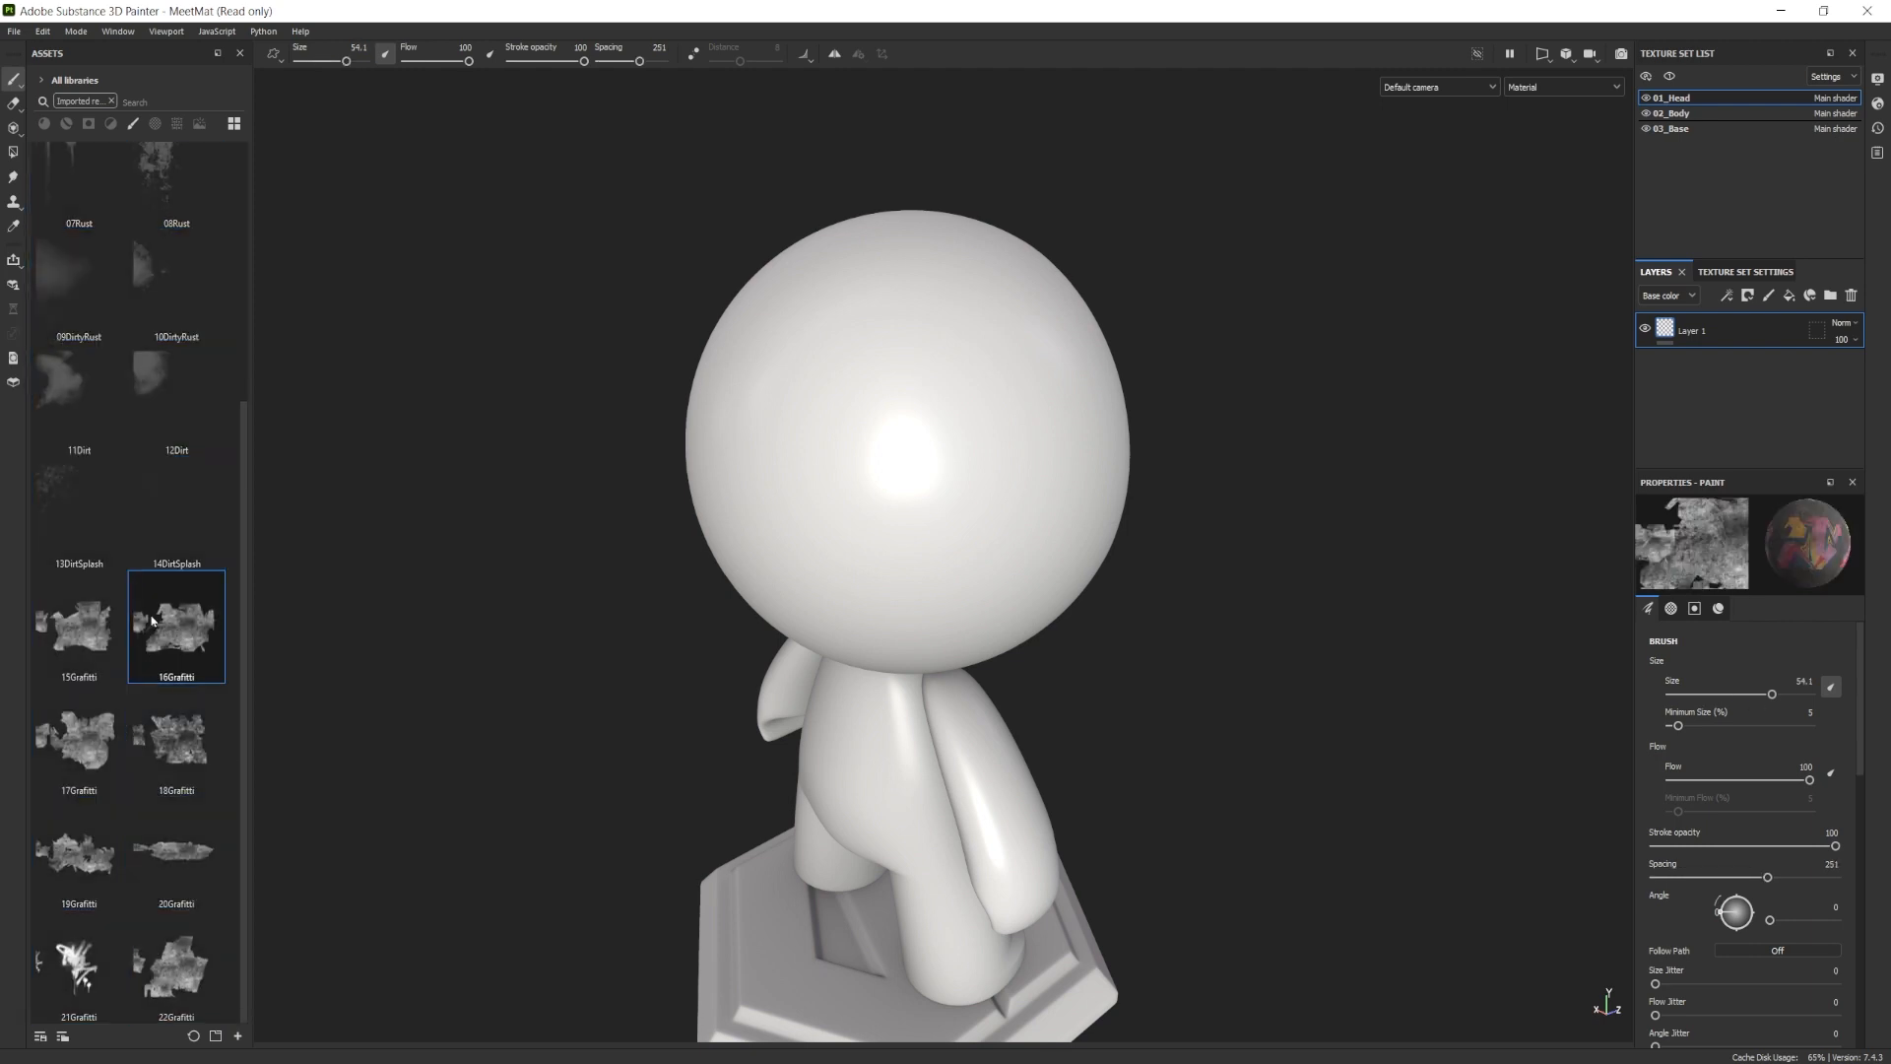
scroll(1699, 743, down, 15)
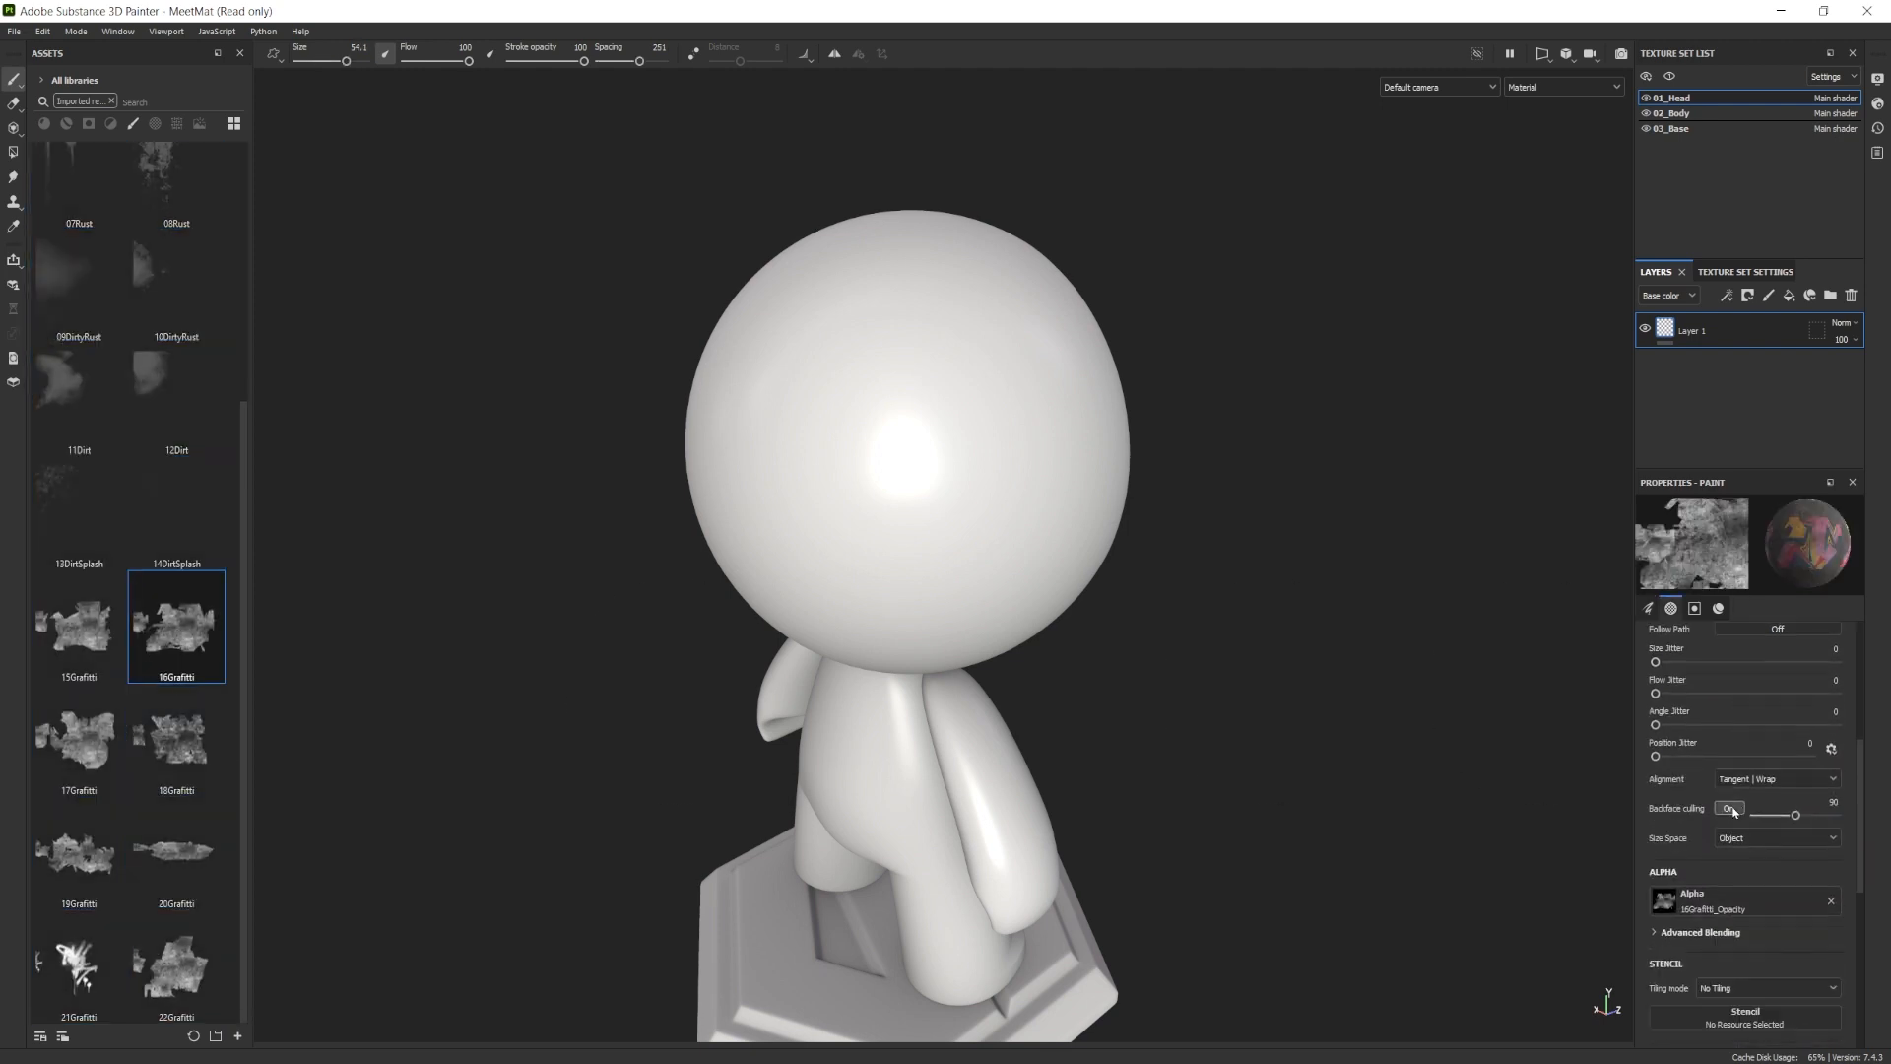
scroll(1733, 828, down, 1)
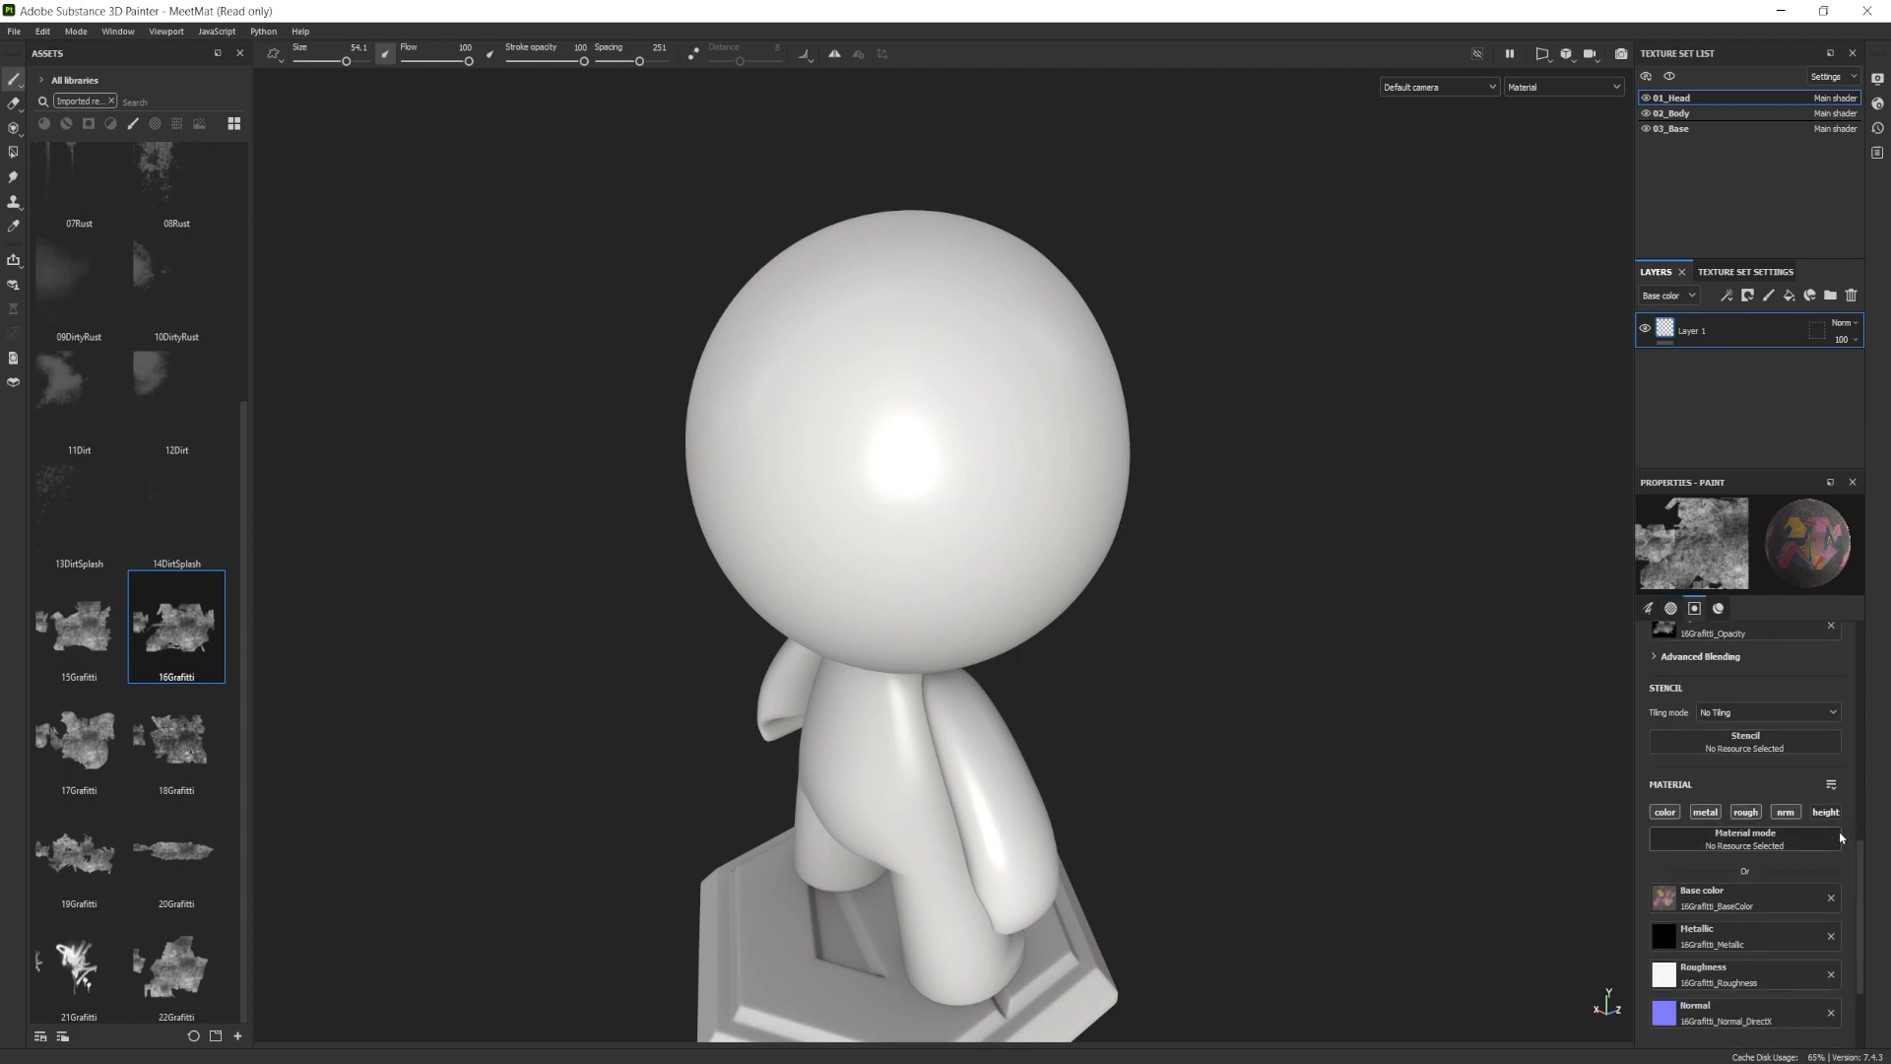
scroll(1841, 839, up, 1)
click(929, 422)
scroll(953, 547, up, 2)
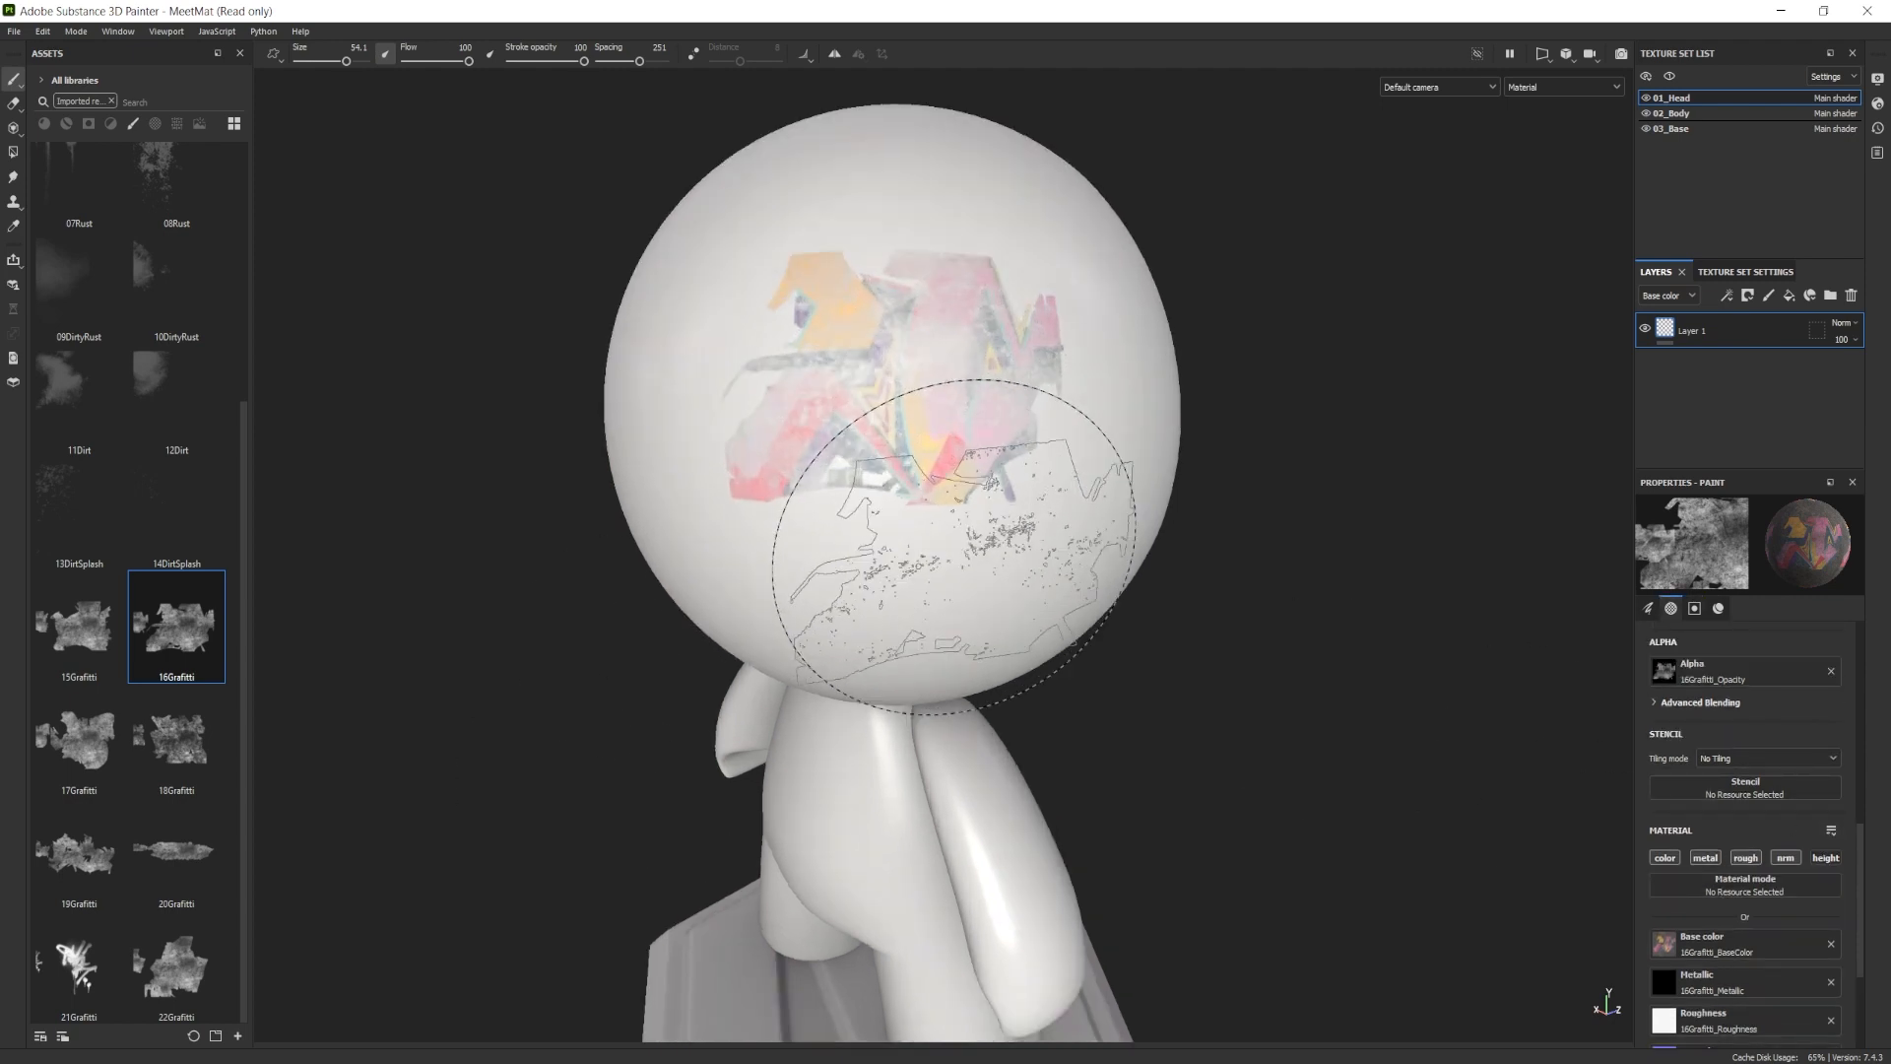
scroll(990, 553, up, 3)
scroll(1034, 571, down, 4)
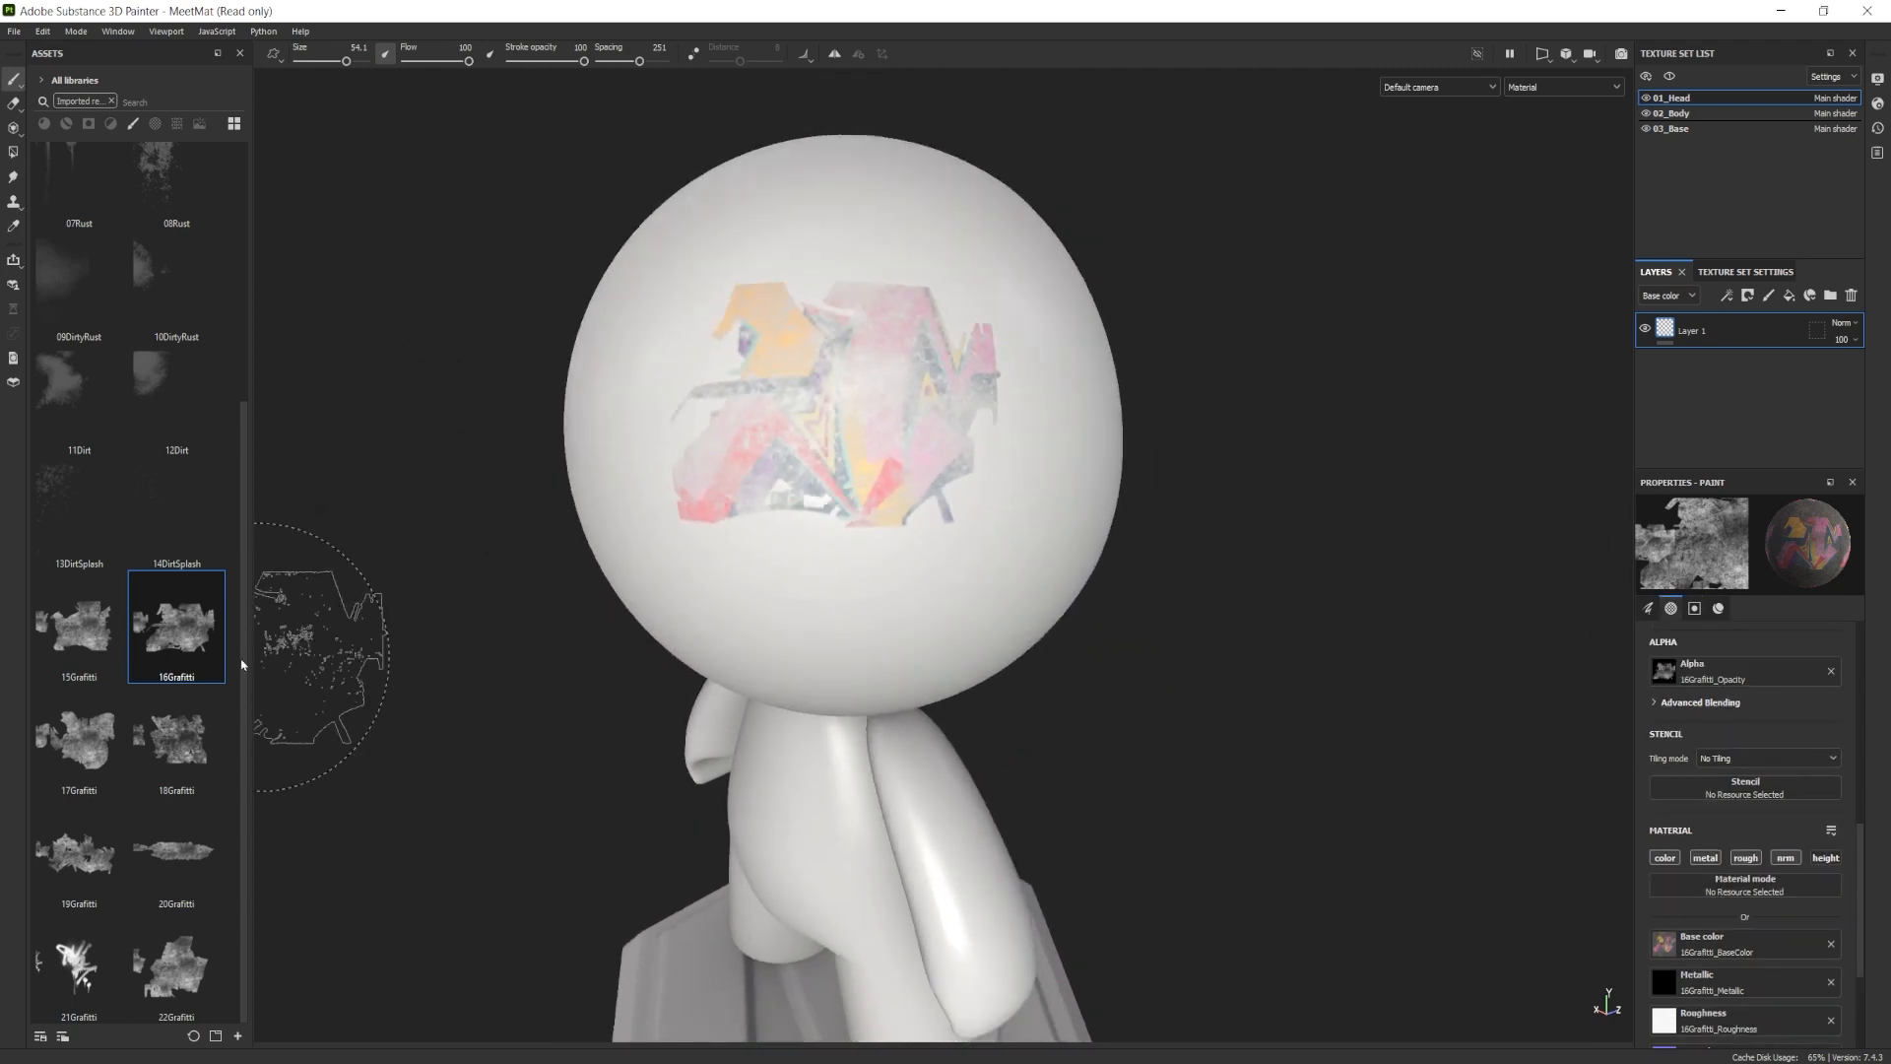
Stamp the 20Grafitti brush across the first graffiti's lower edge and the 17Grafitti brush above it on the head.
click(159, 832)
click(756, 465)
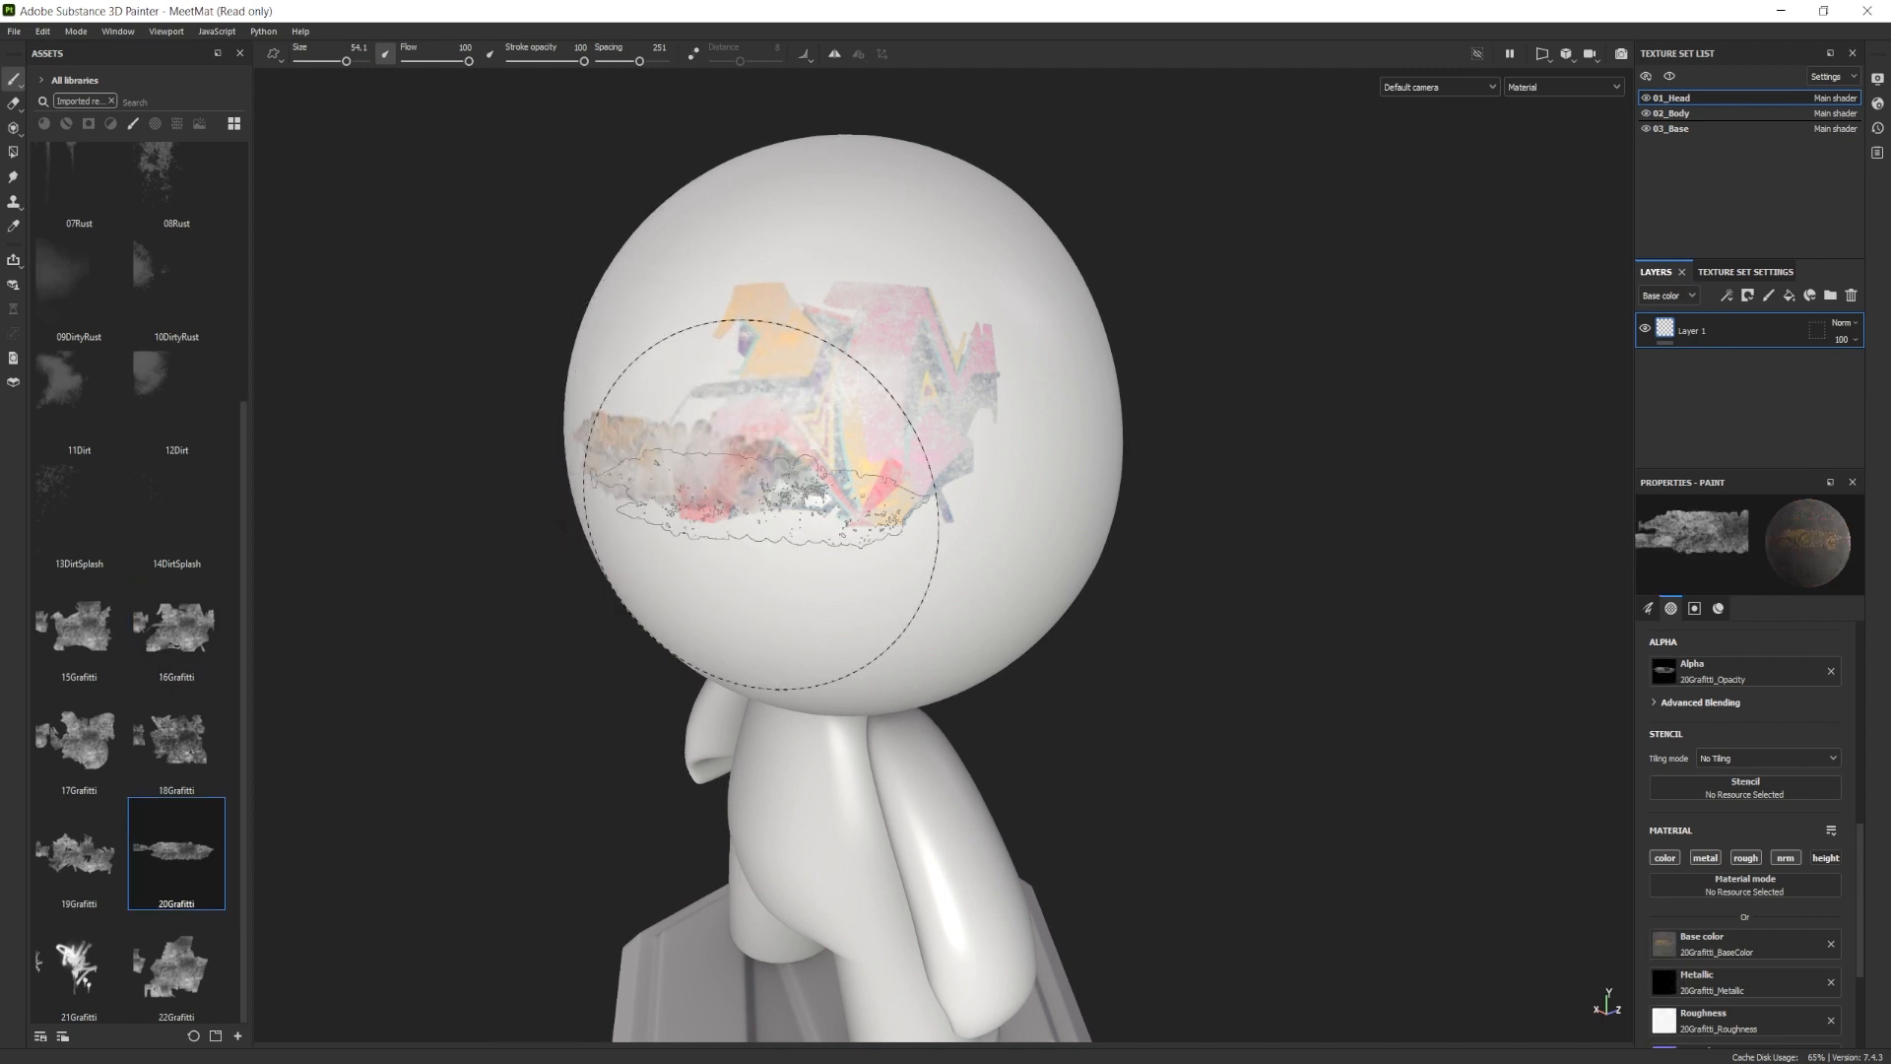
alt+drag(907, 652, 1135, 636)
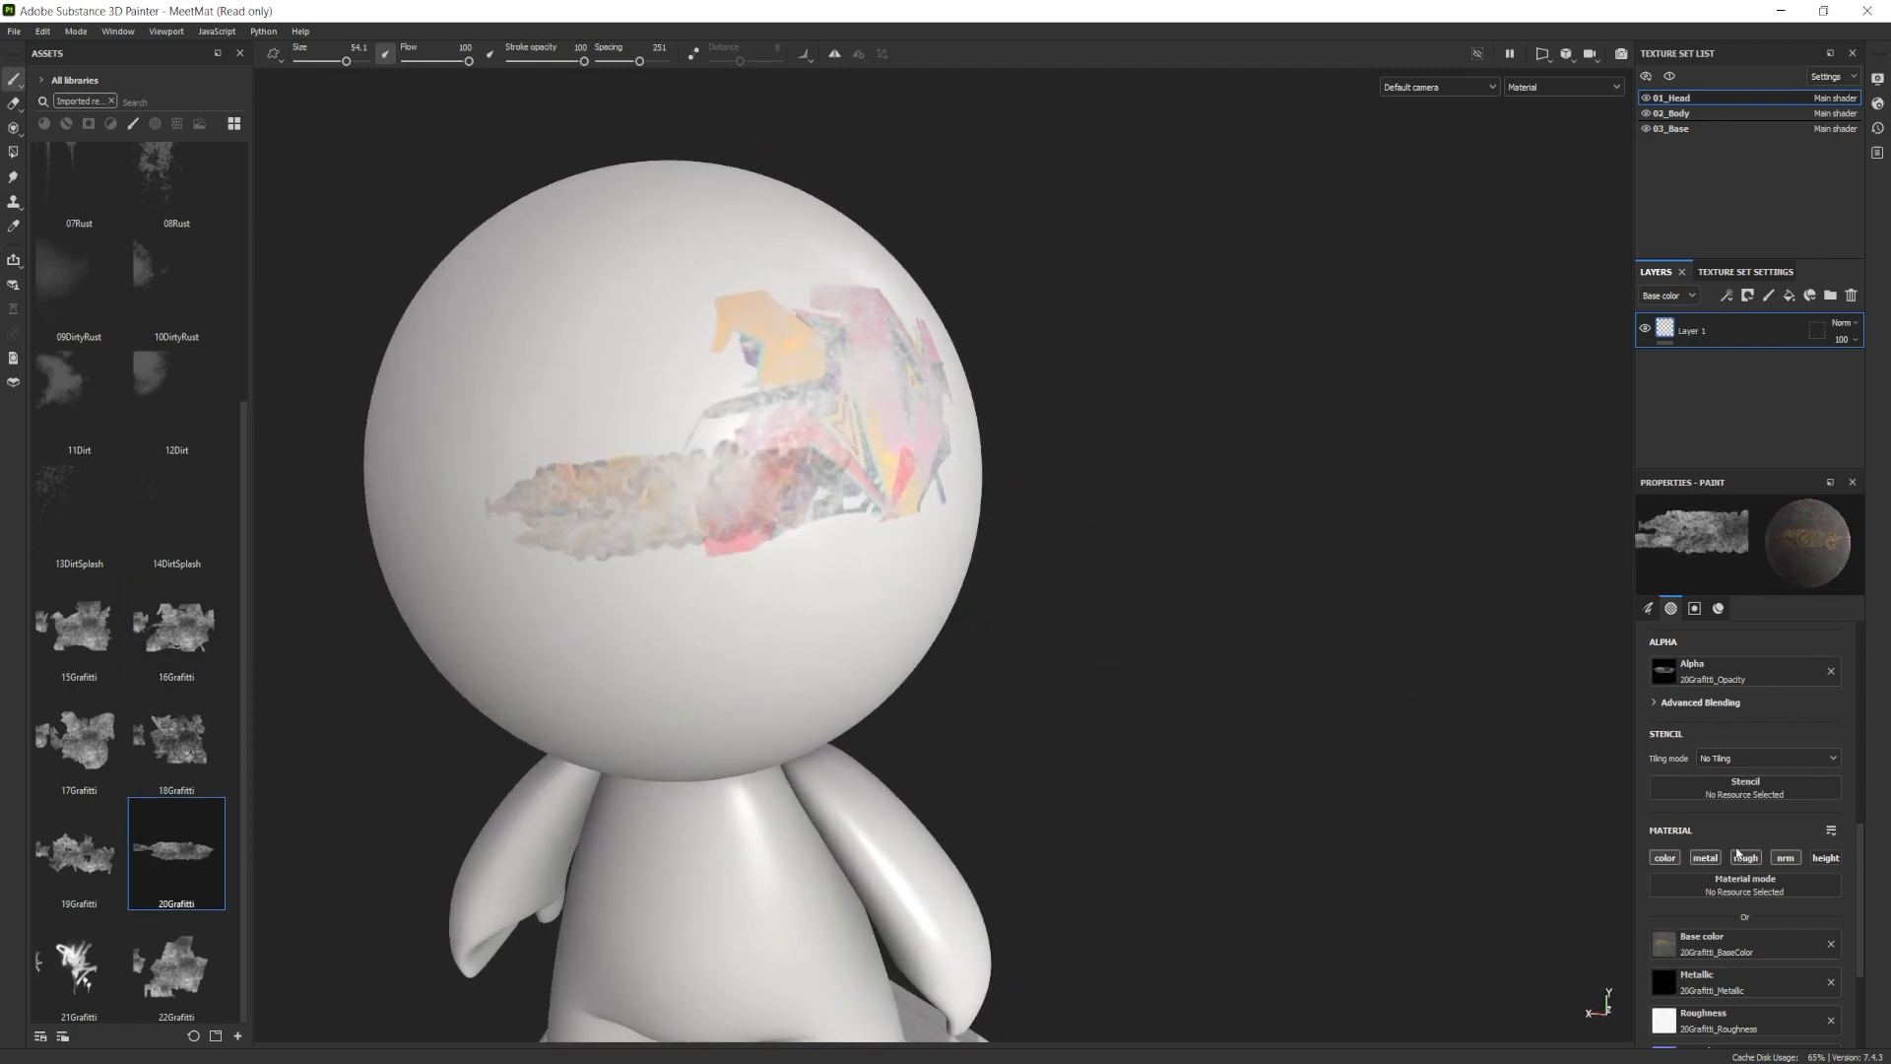
click(78, 739)
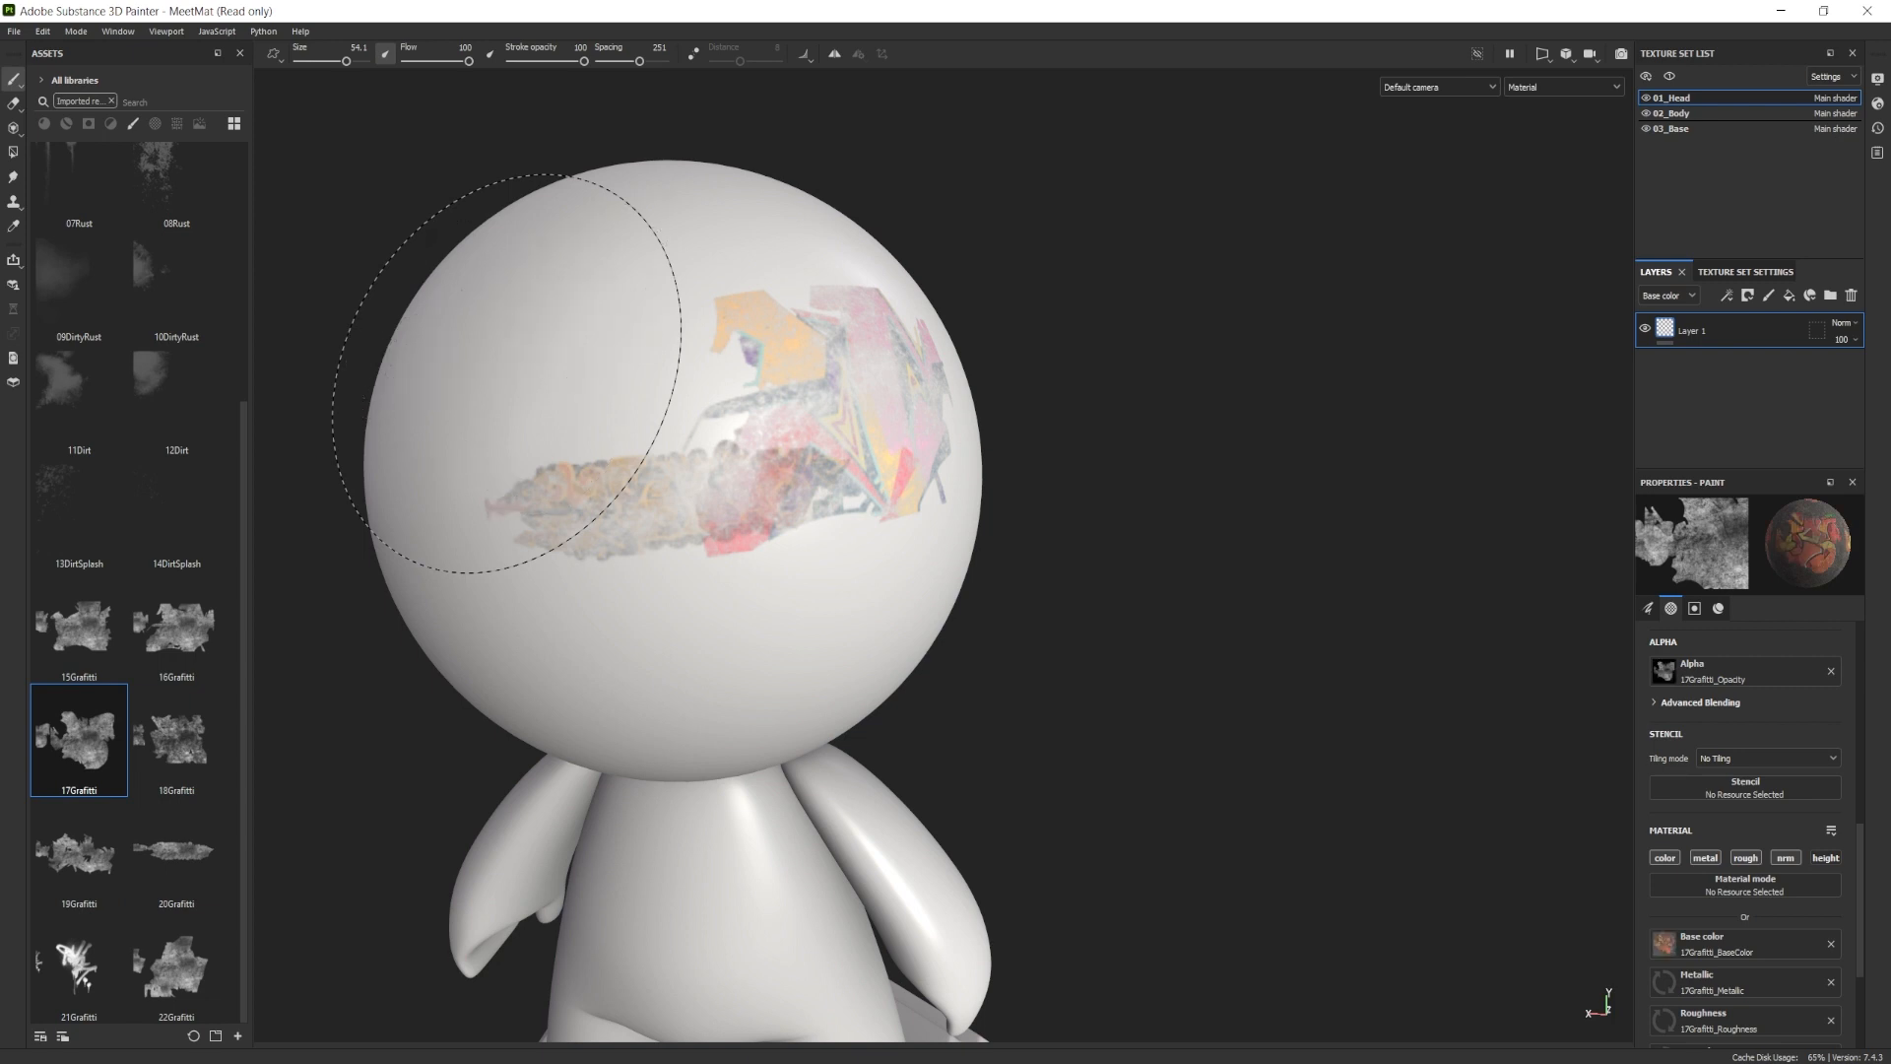
click(522, 379)
mouse_move(802, 634)
alt+mouse_down()
mouse_move(844, 591)
mouse_move(870, 614)
mouse_move(882, 718)
alt+mouse_up()
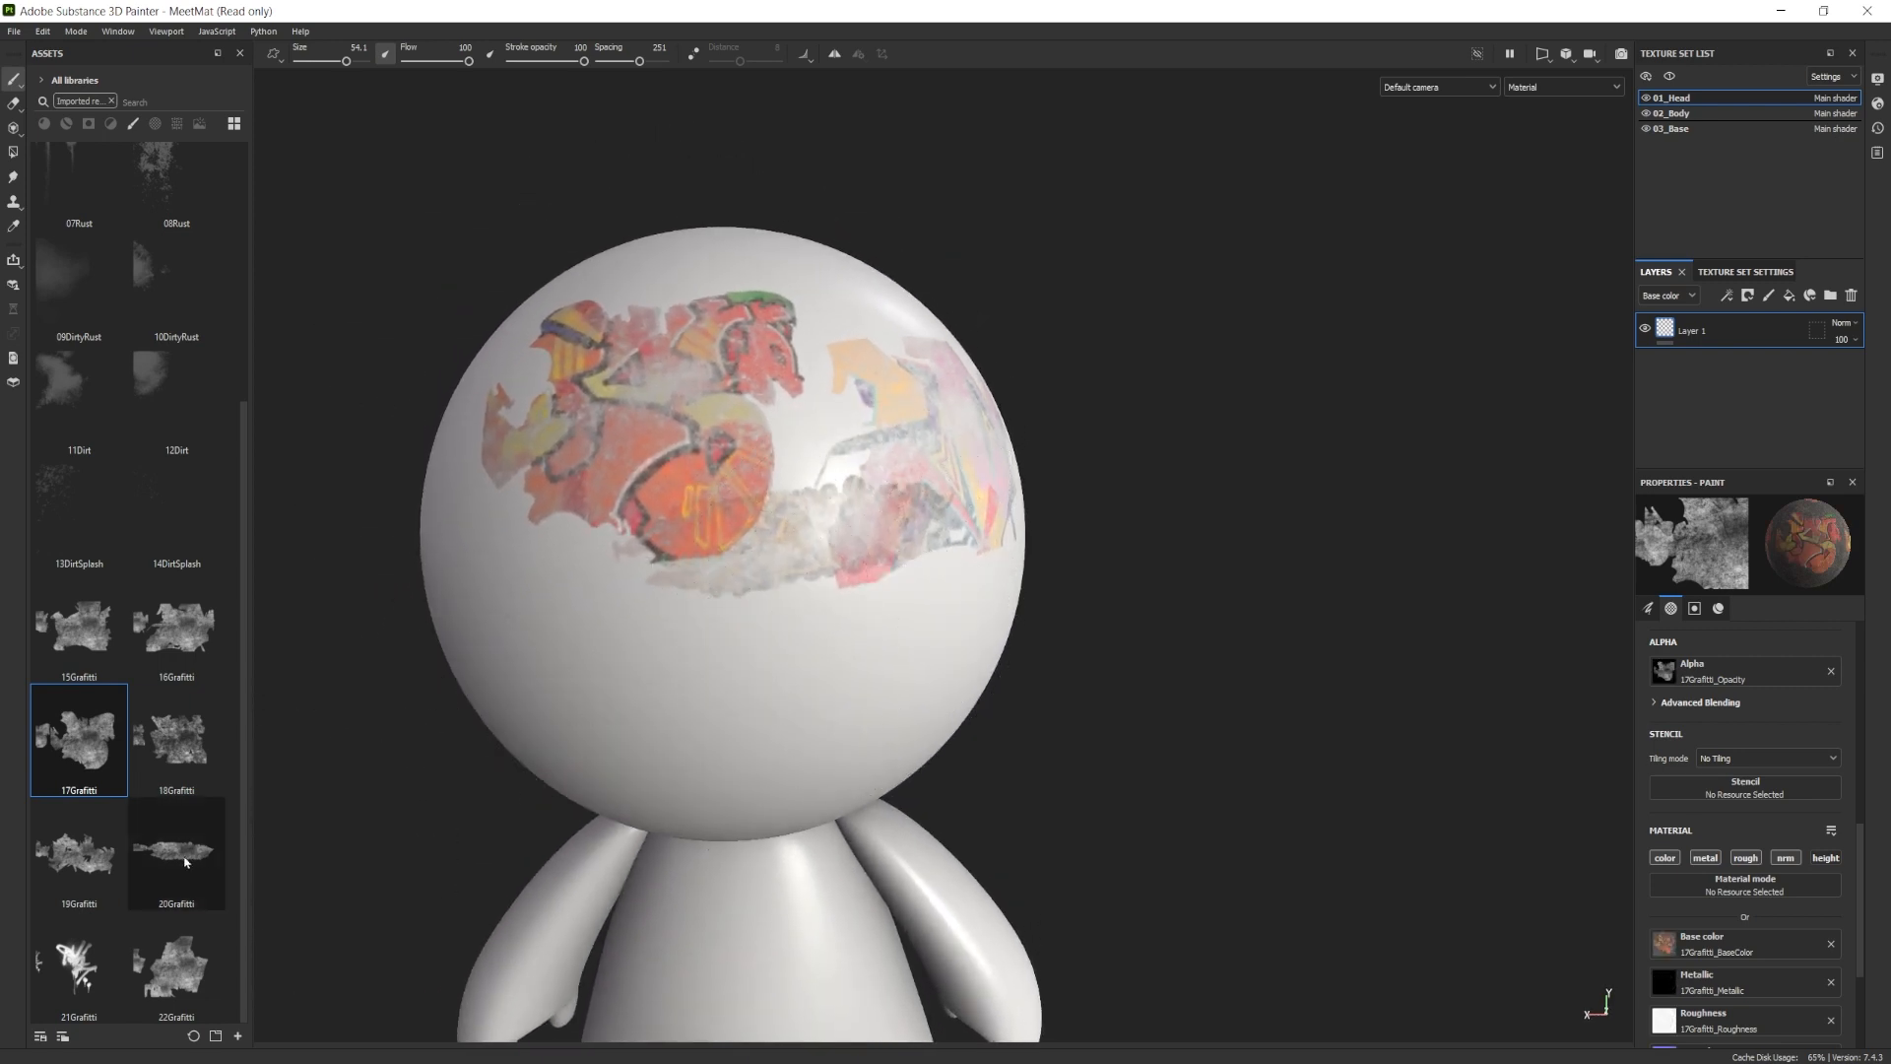
Stamp the white 21Grafitti tag over the lower edge of the 17Grafitti decal on the head.
click(79, 965)
click(678, 577)
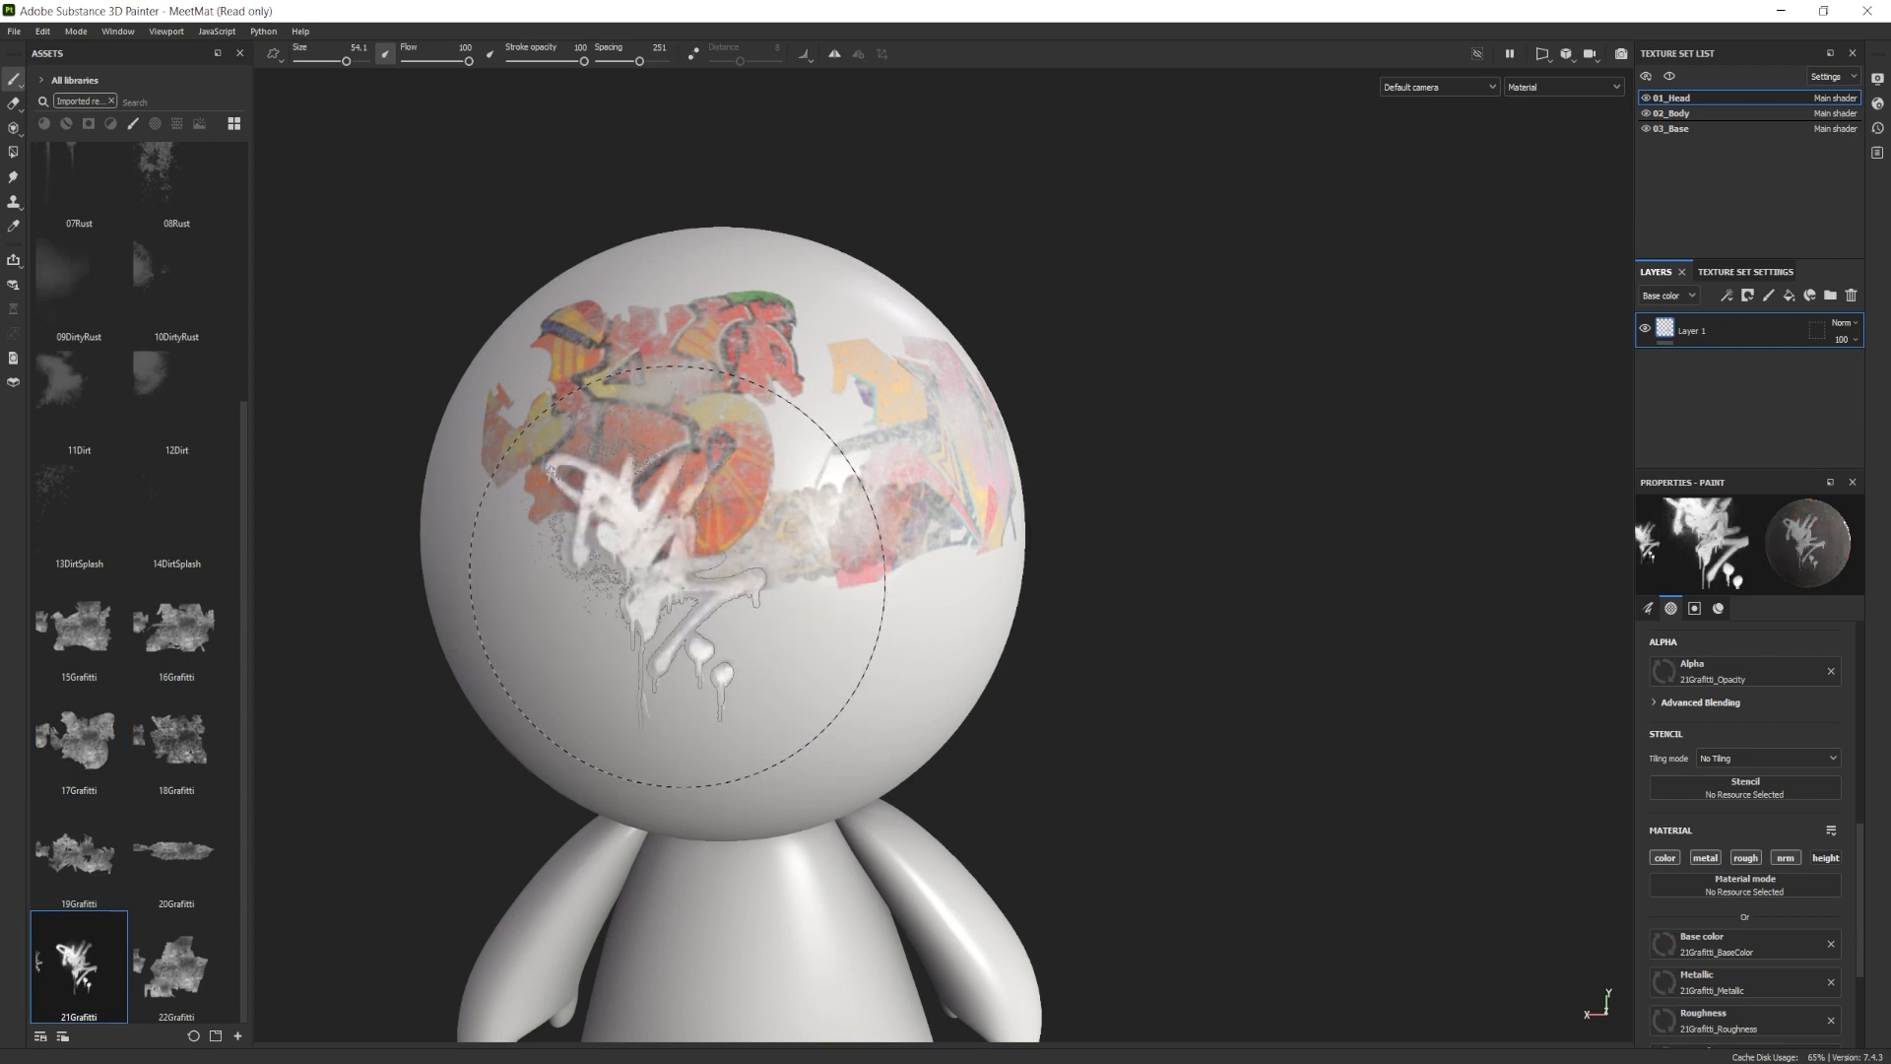
mouse_move(980, 689)
alt+mouse_down()
mouse_move(844, 676)
mouse_move(944, 705)
alt+mouse_up()
mouse_move(944, 705)
shift+right_down()
mouse_move(988, 726)
mouse_move(950, 737)
shift+right_up()
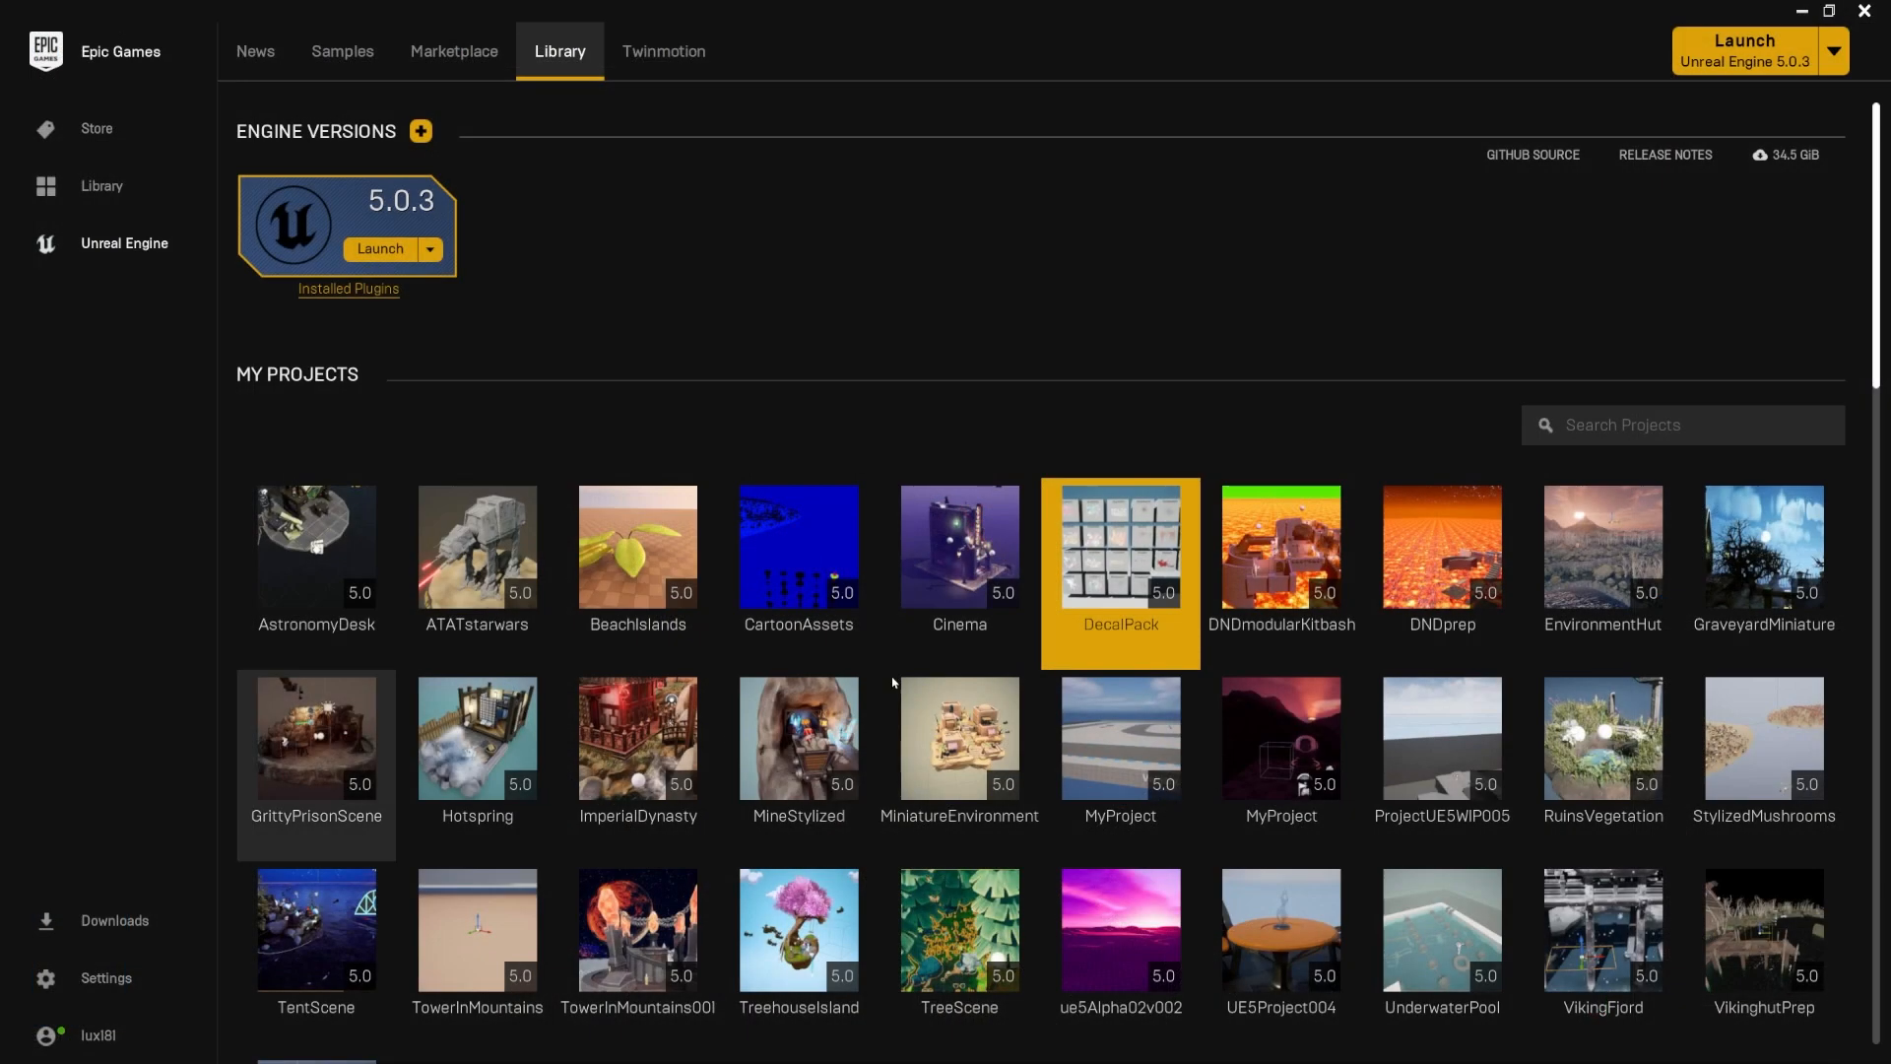
Switch to the Epic Games Launcher, open the Cinema project and enlarge the Content Browser in the Unreal editor.
double_click(1005, 628)
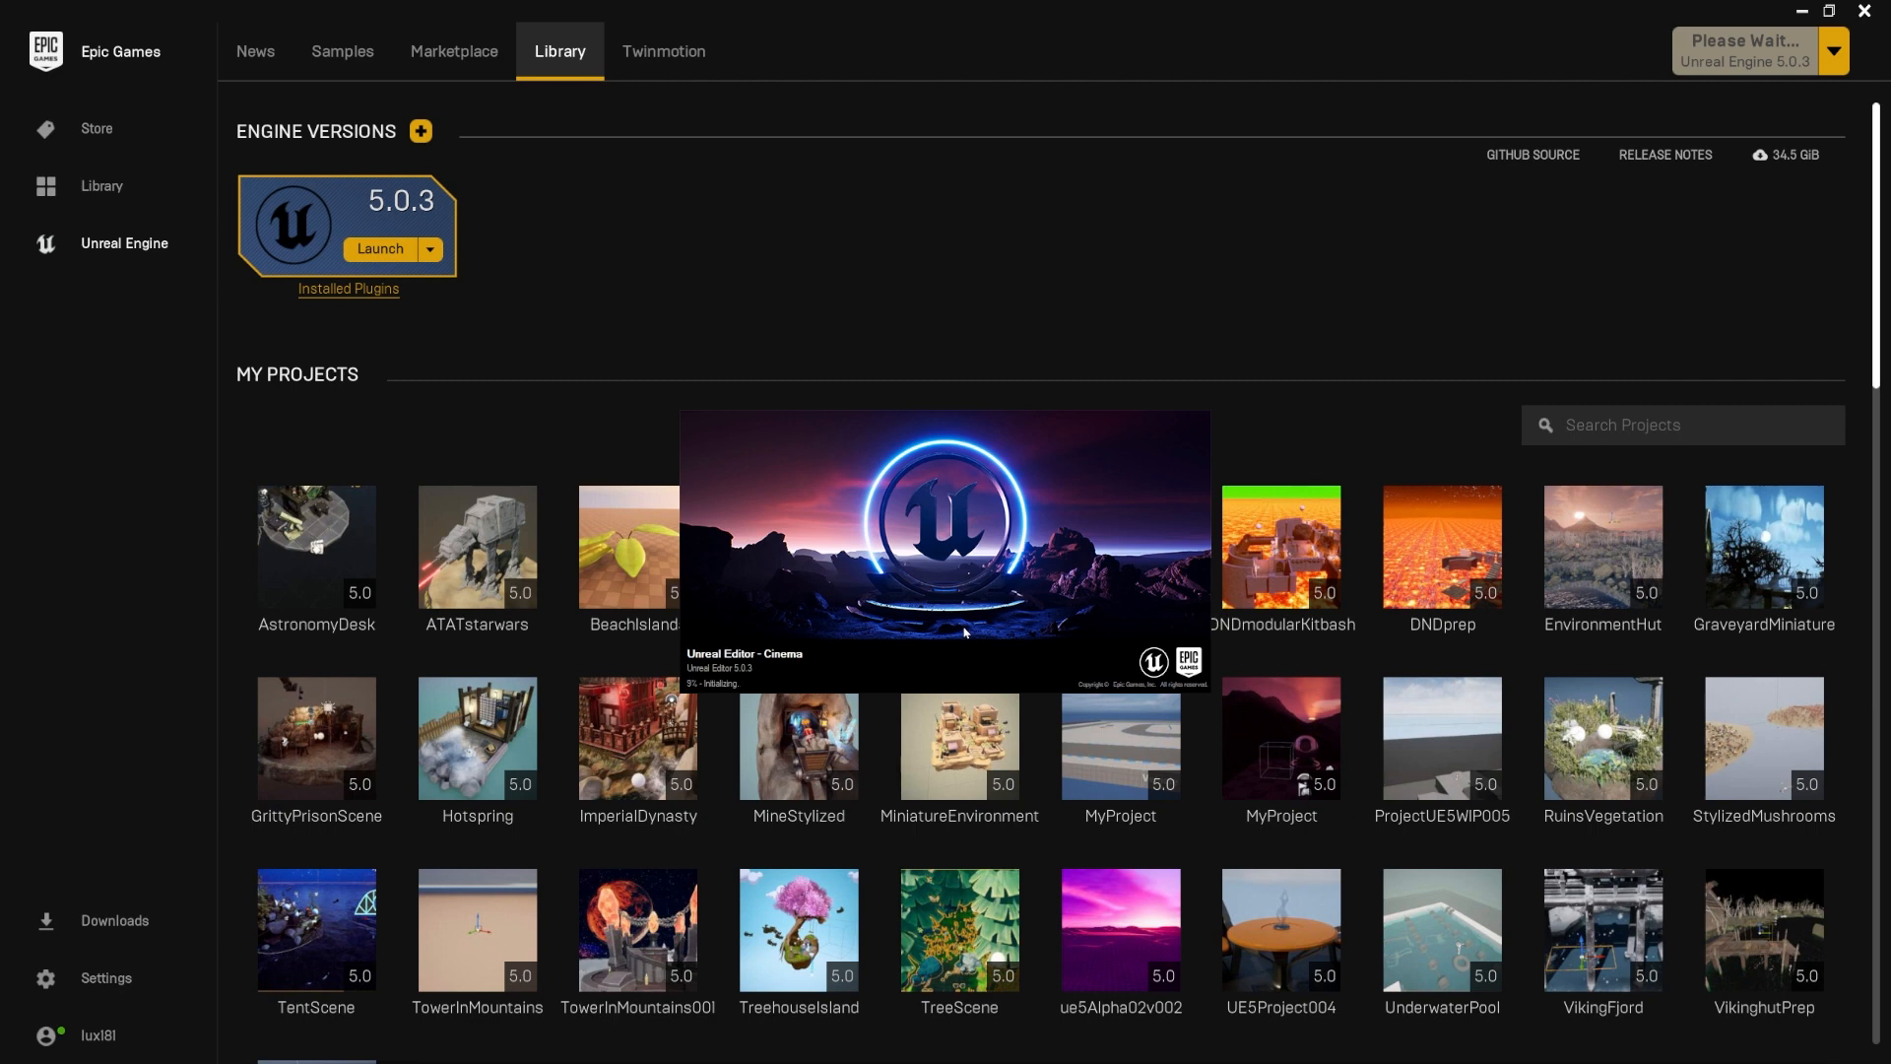
mouse_move(263, 1015)
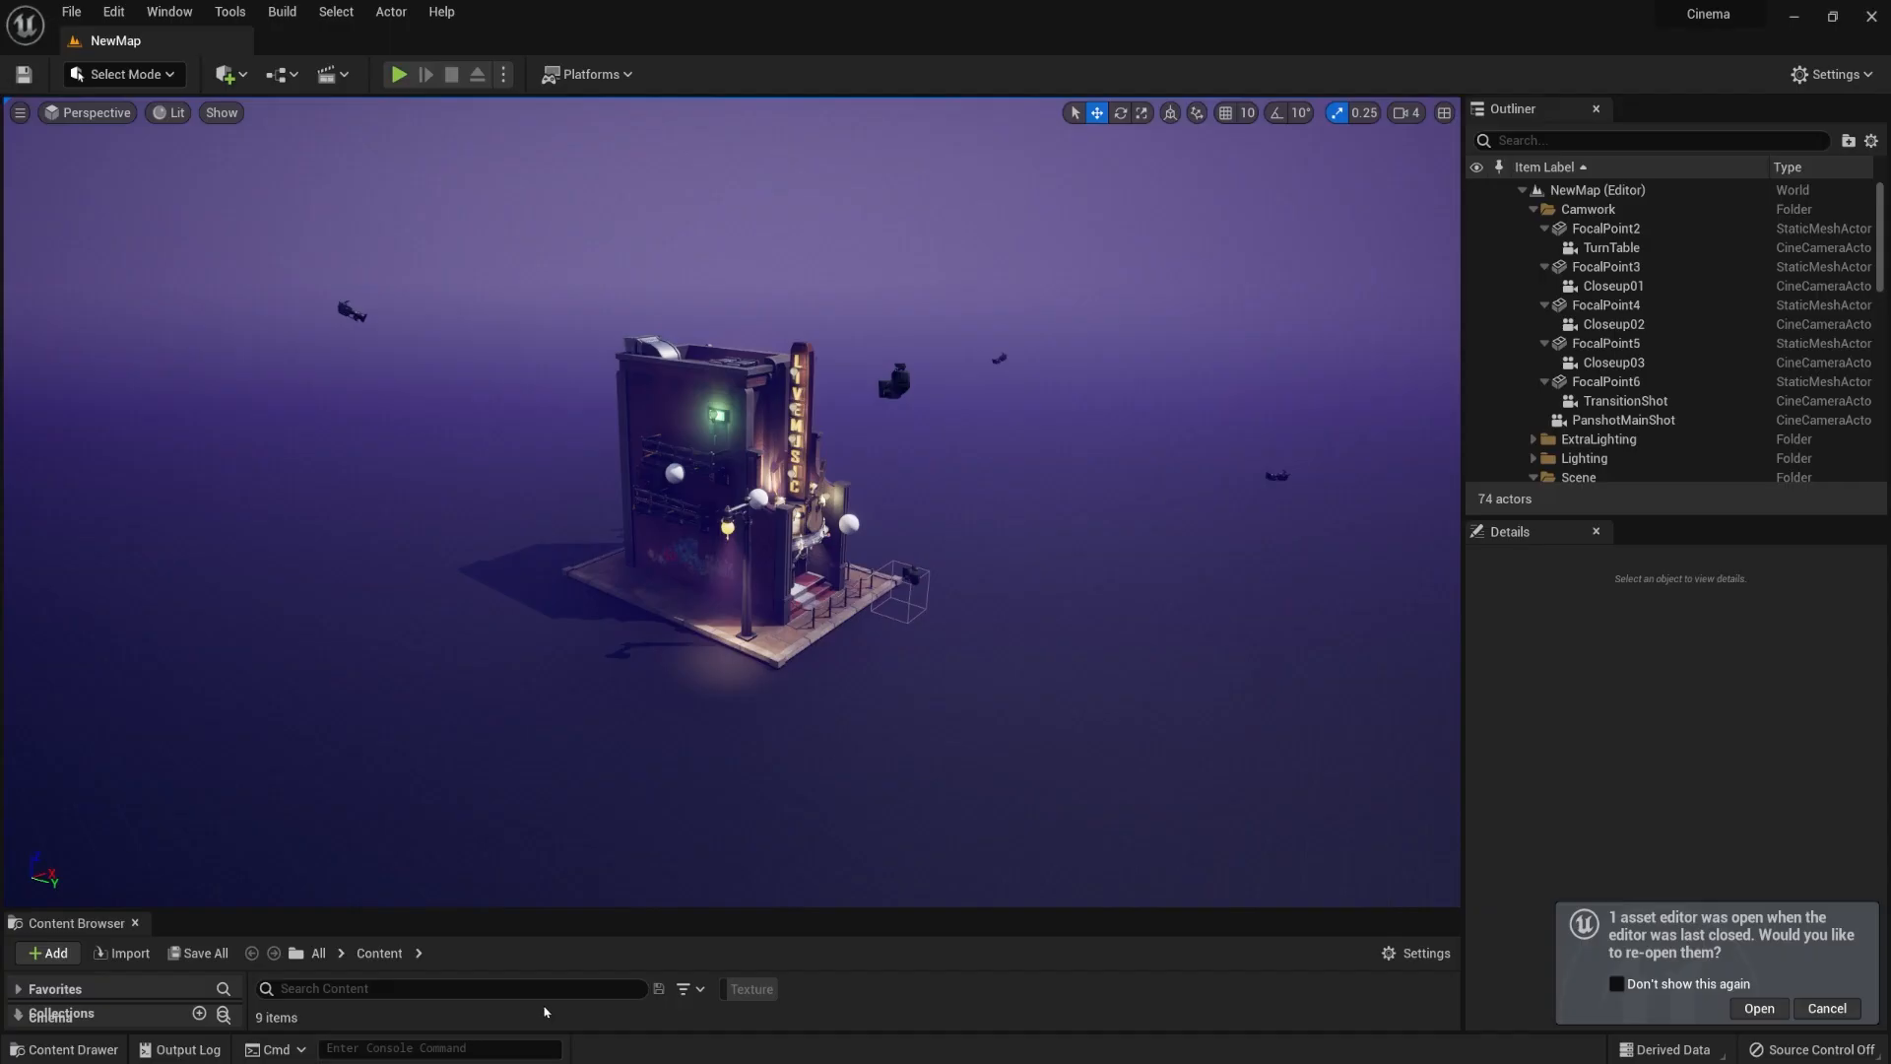
click(537, 898)
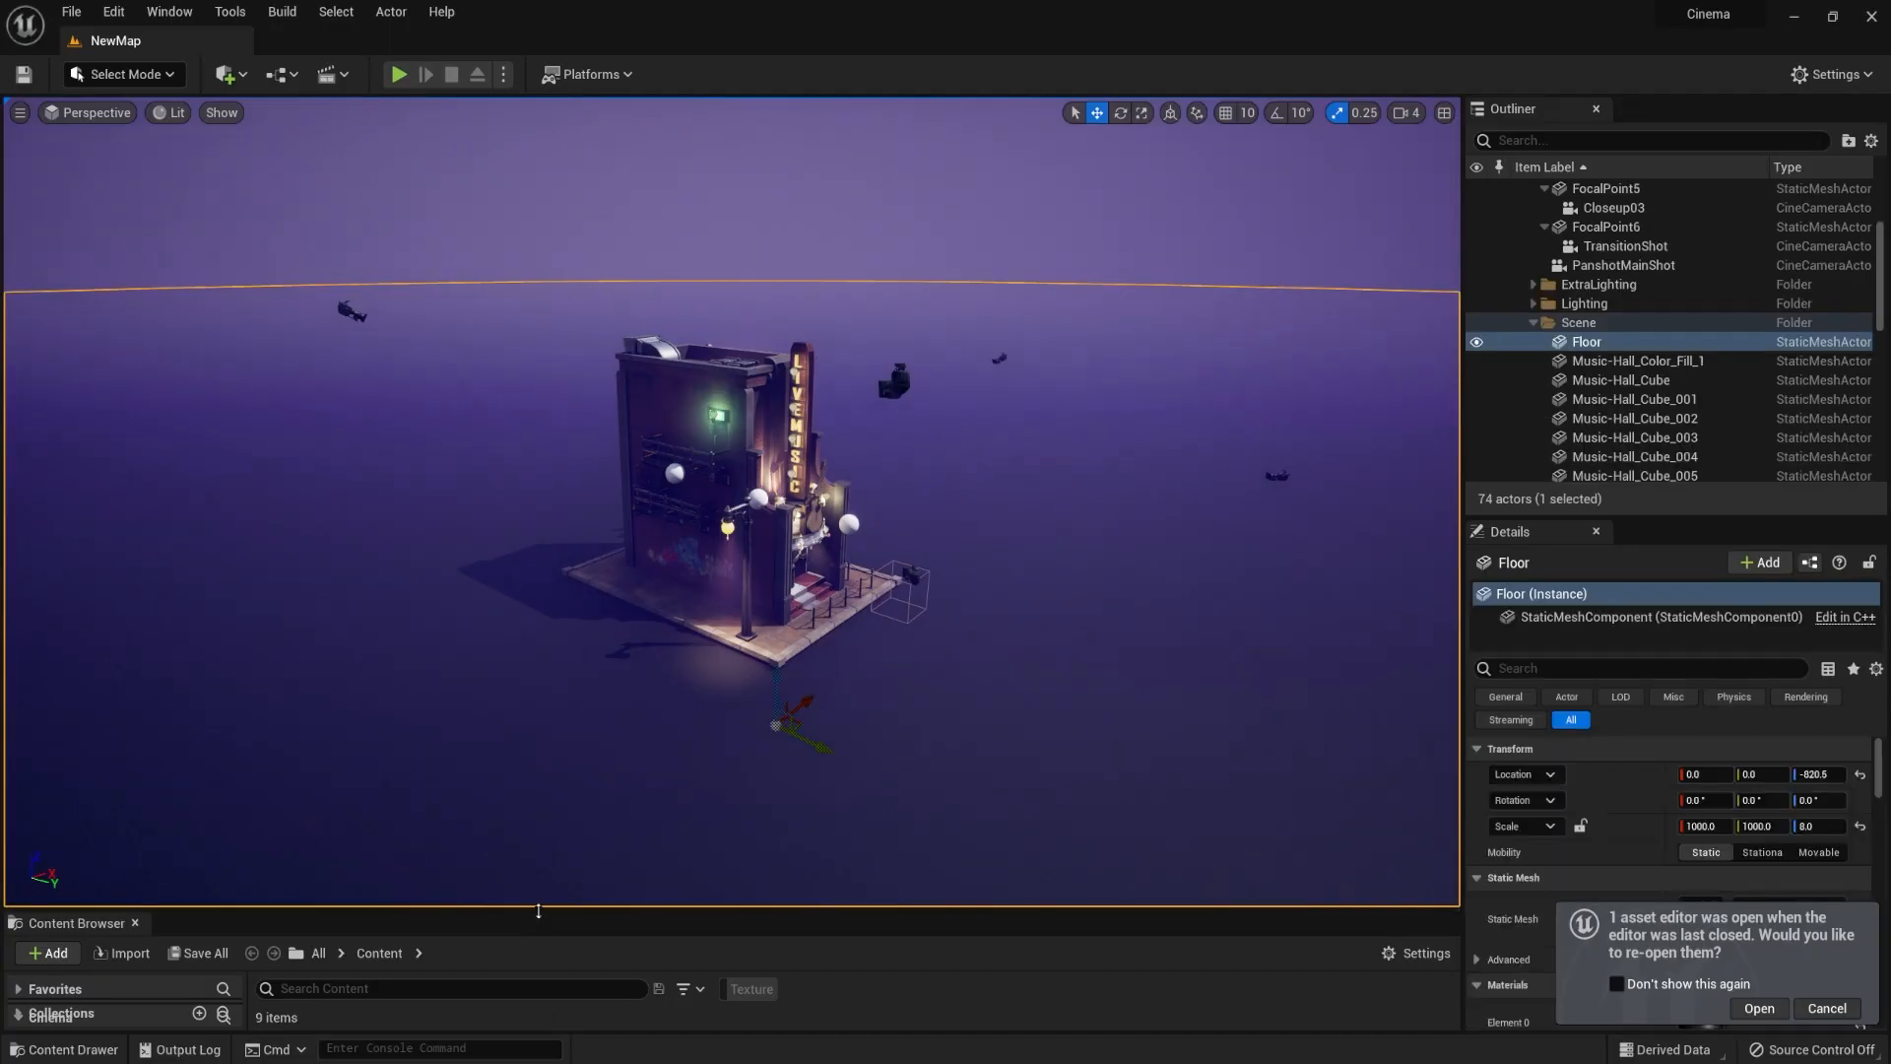
drag(538, 910, 567, 483)
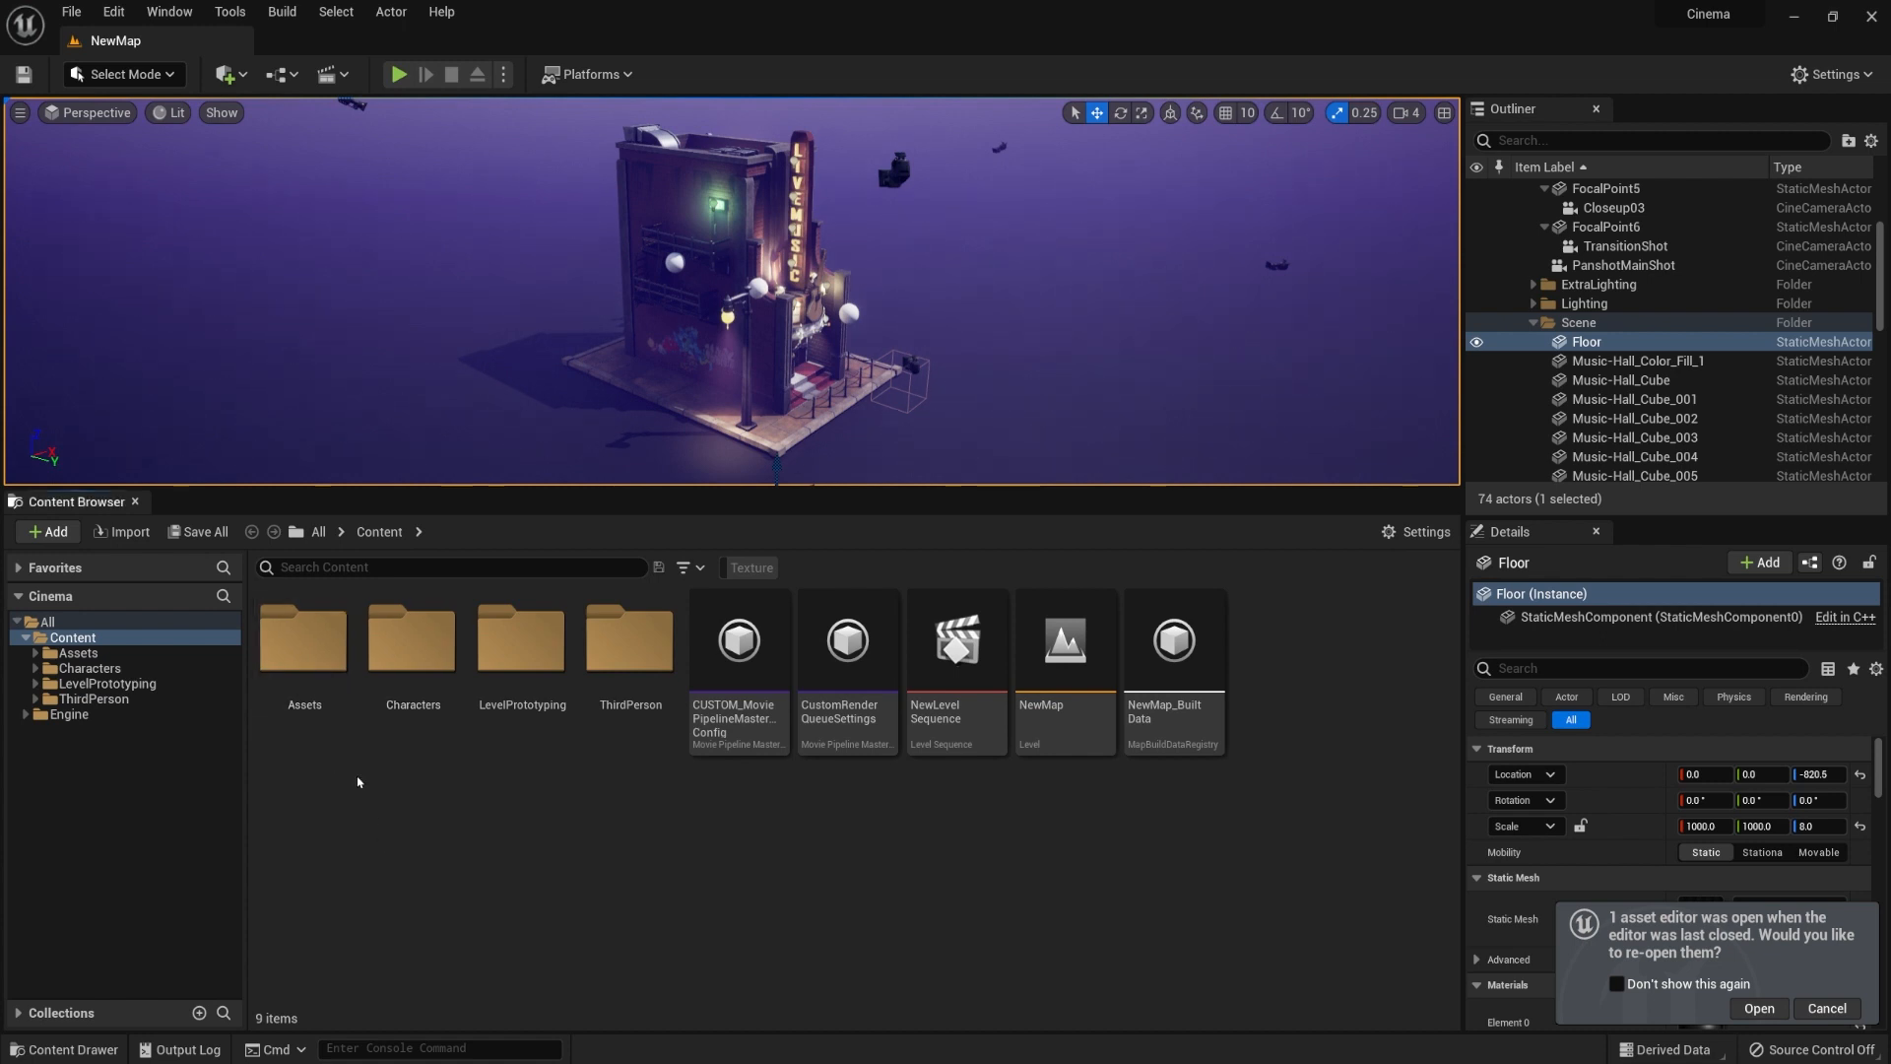
Show the Cinema project's Content folder in File Explorer.
right_click(321, 670)
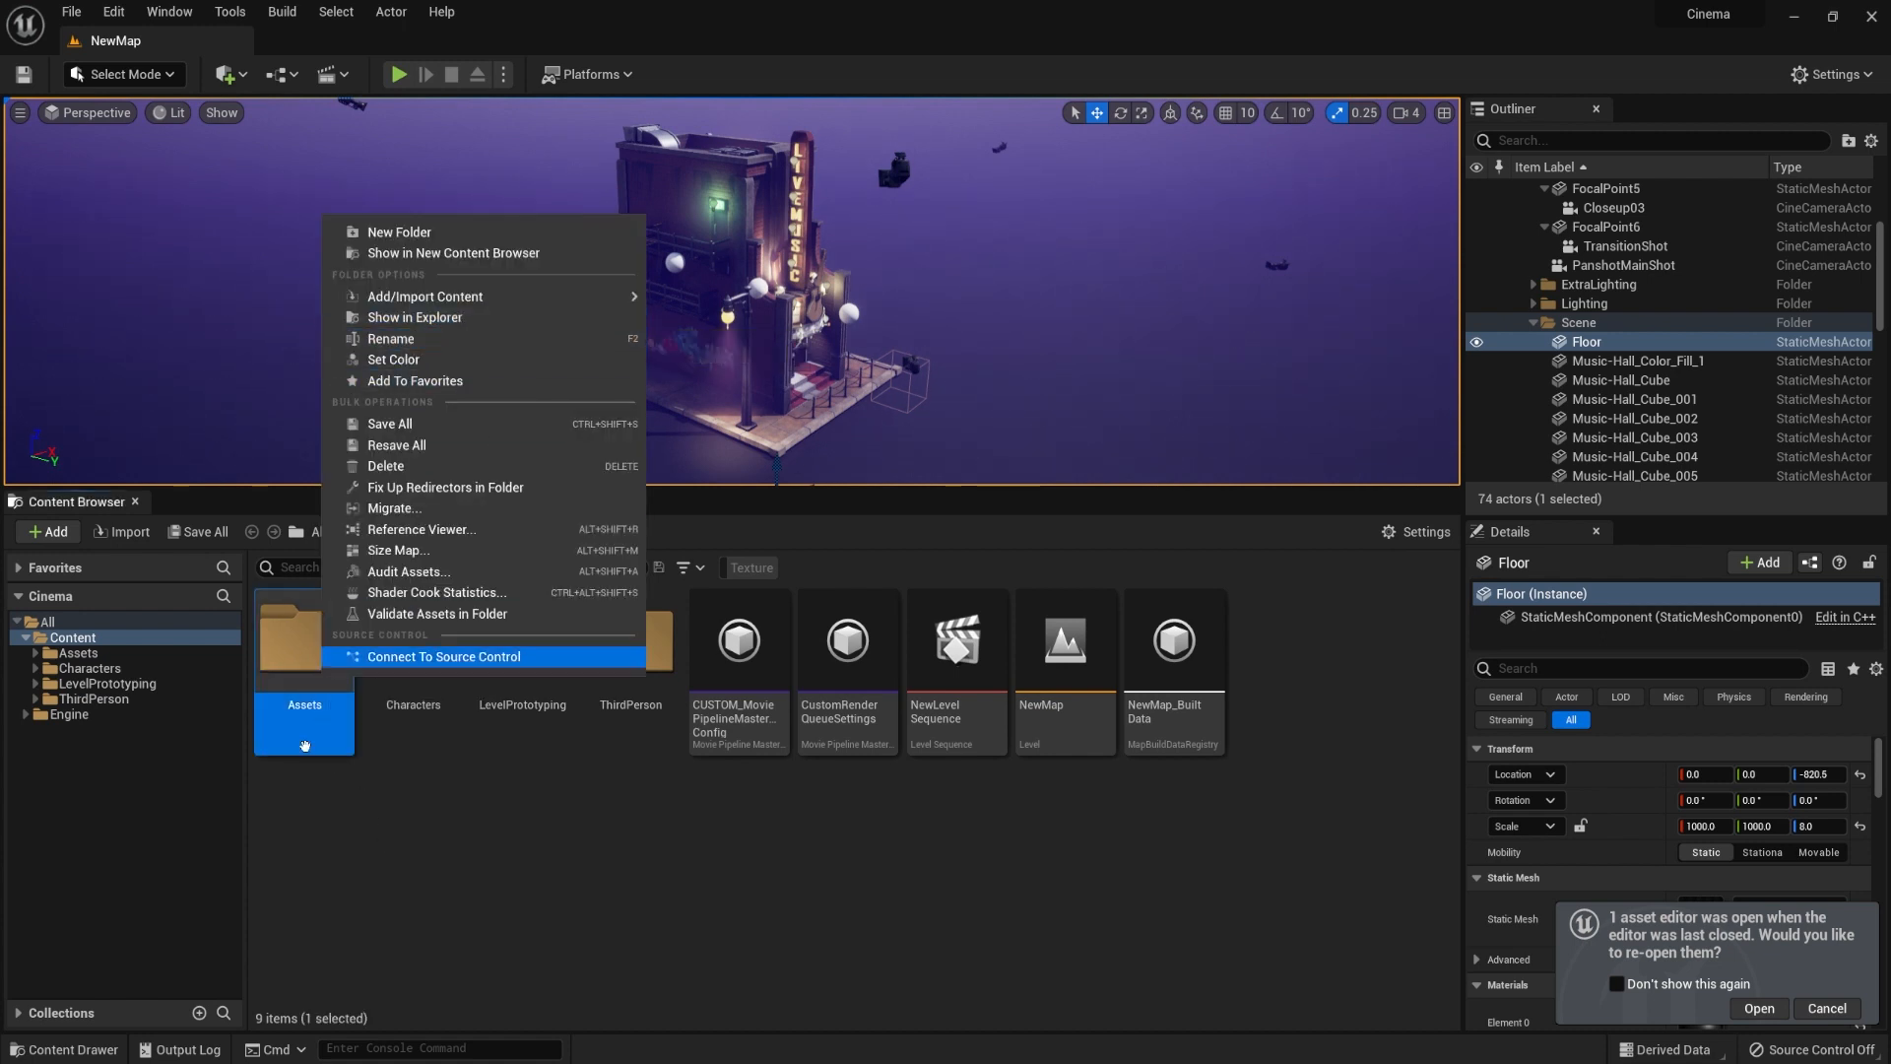
click(87, 638)
right_click(90, 635)
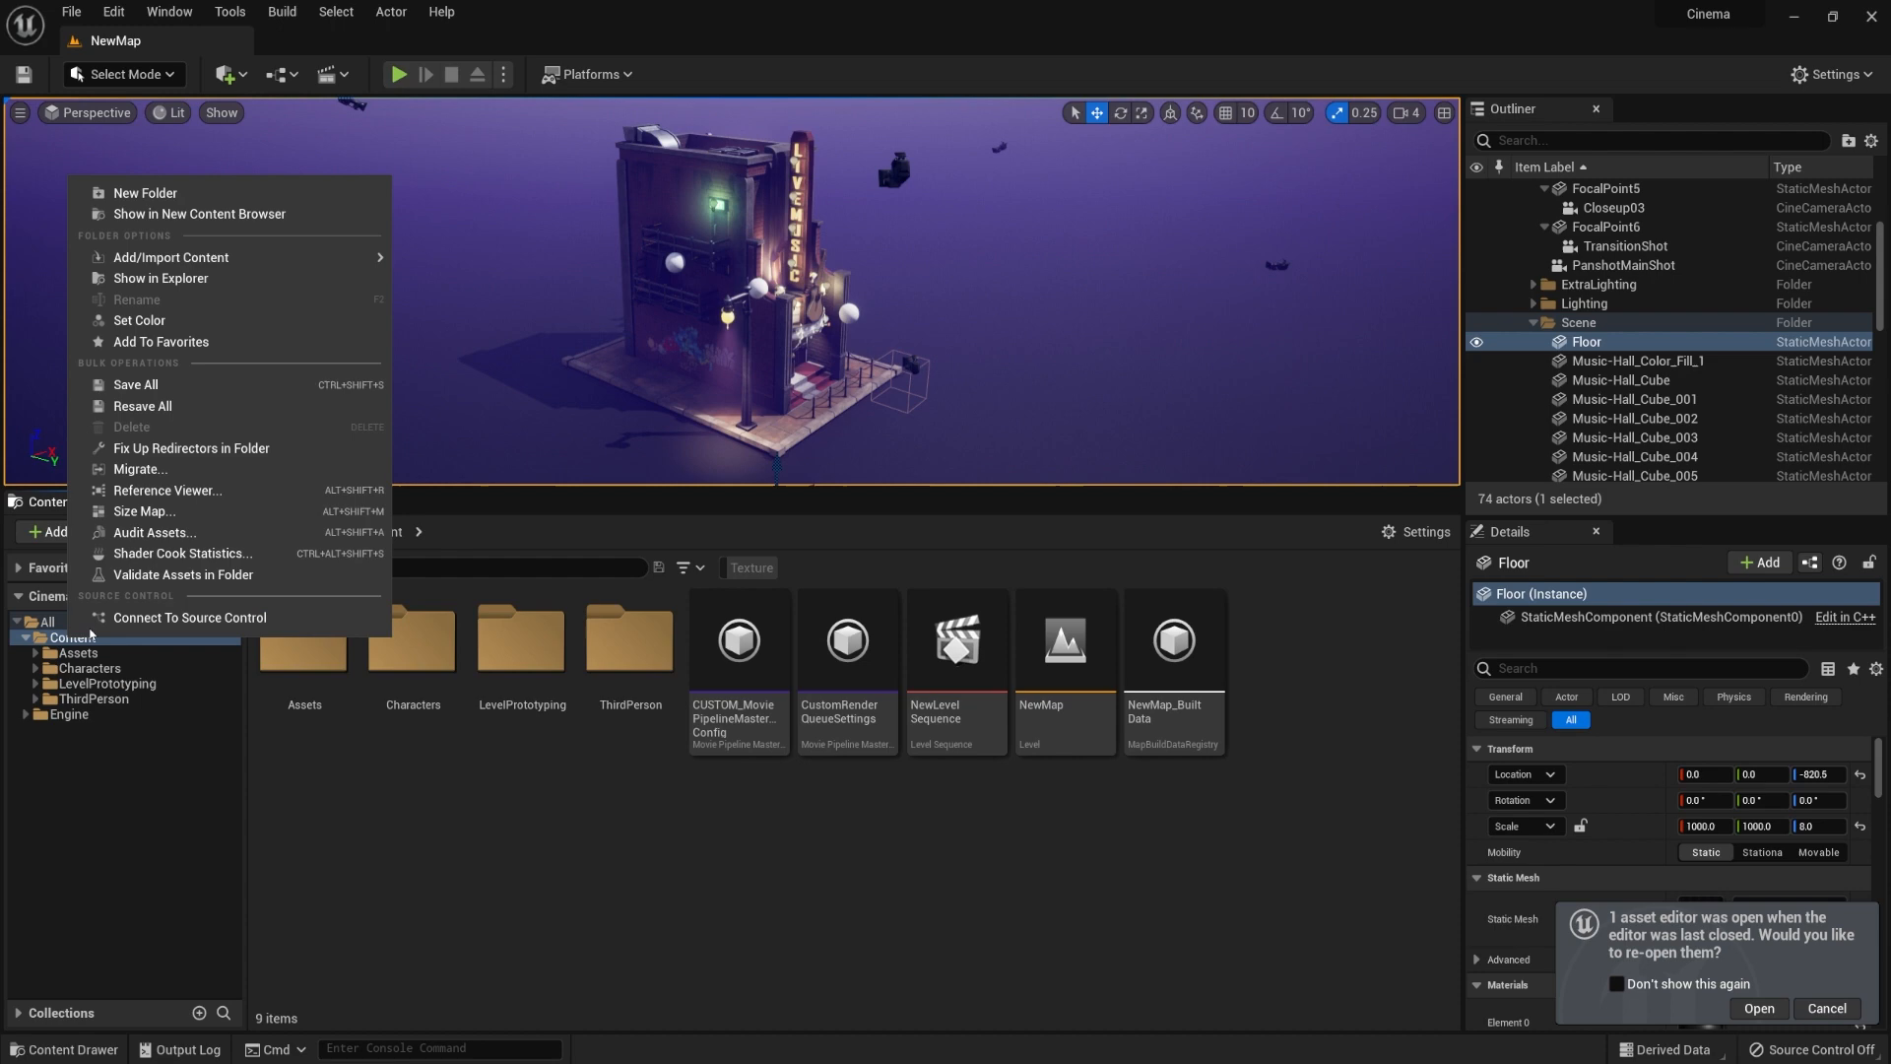
click(218, 280)
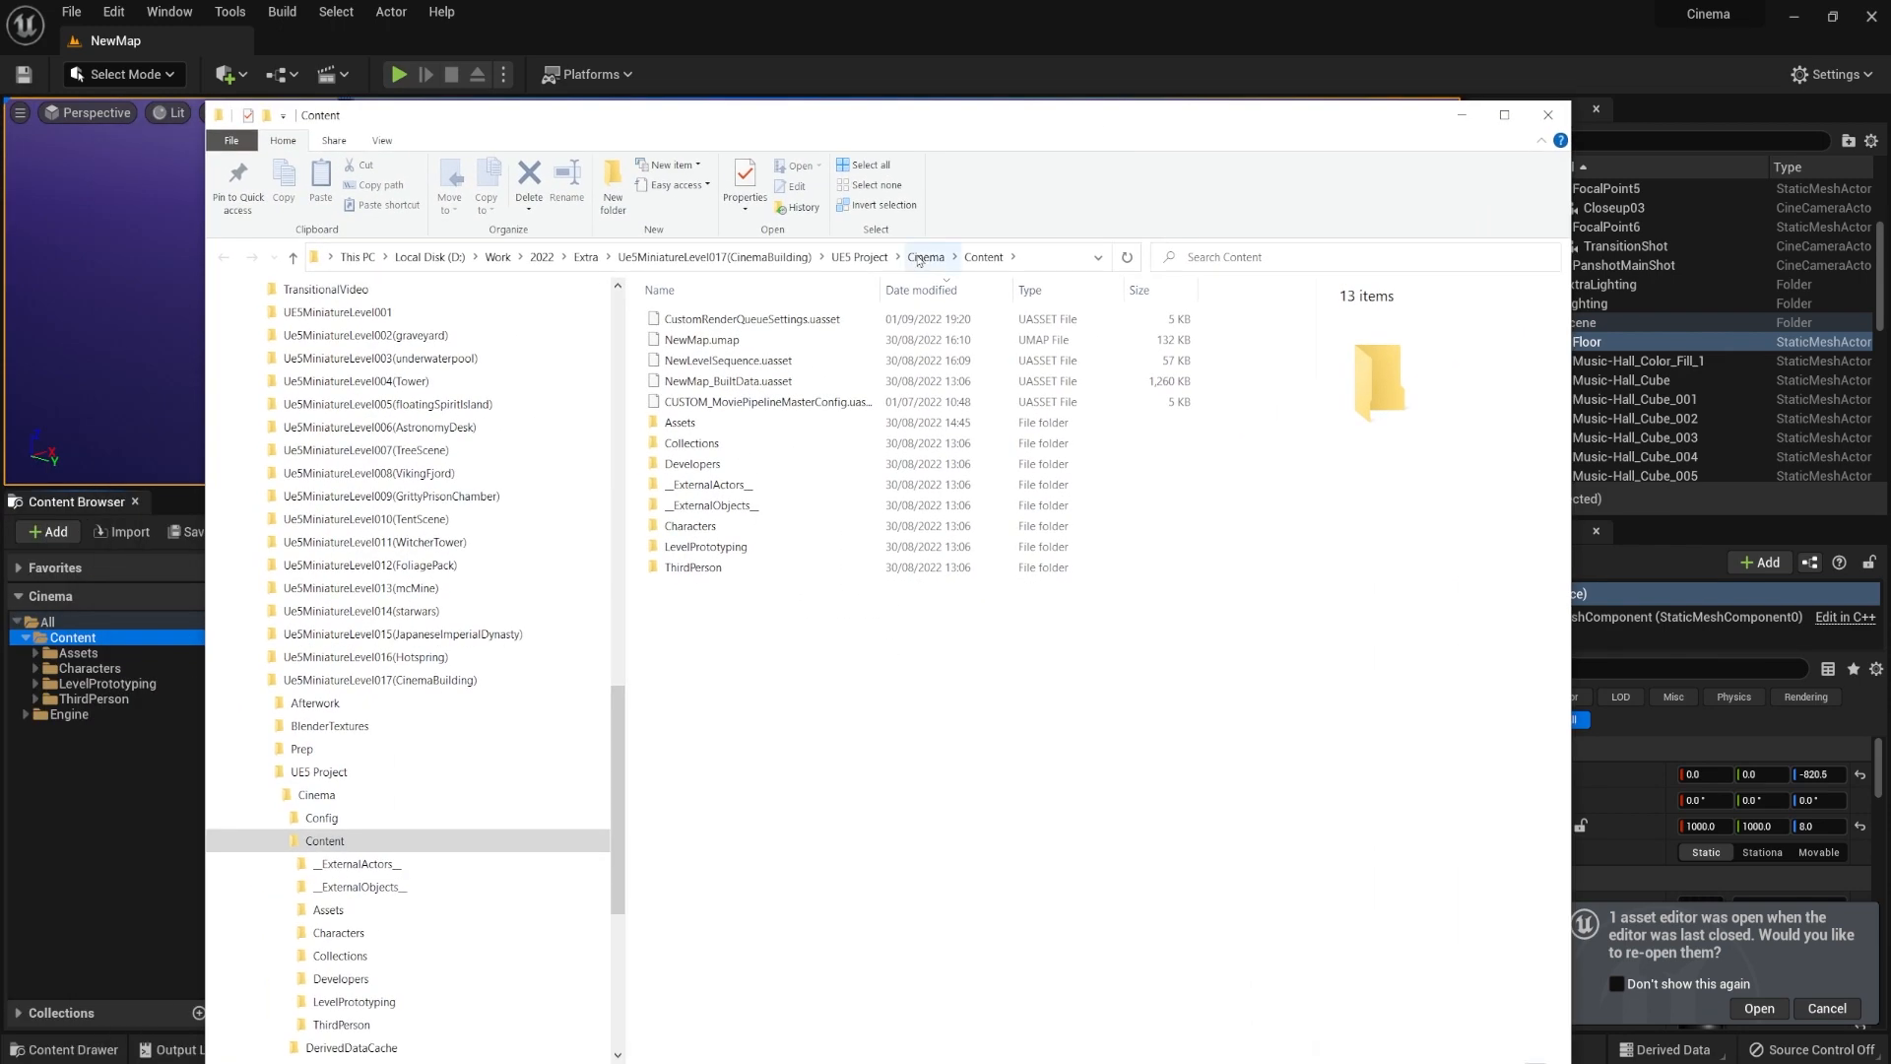
click(918, 259)
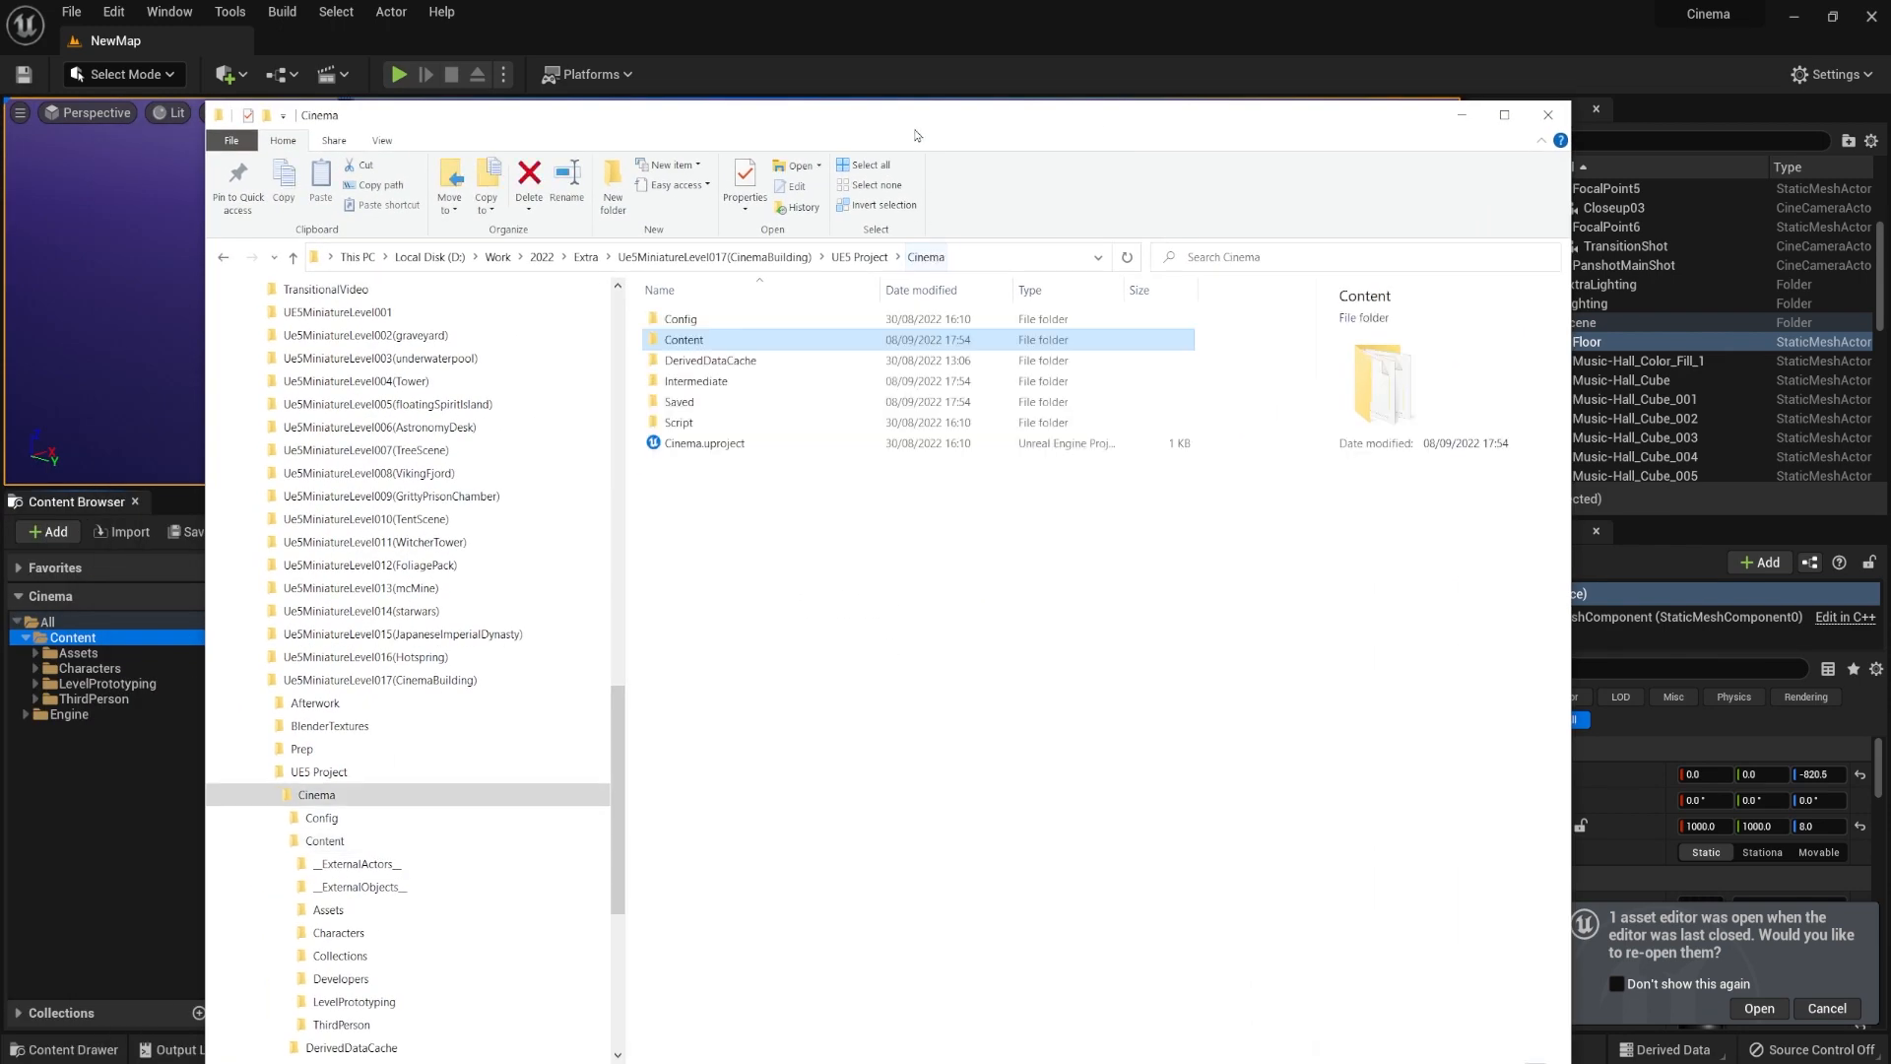
drag(898, 115, 887, 44)
double_click(683, 271)
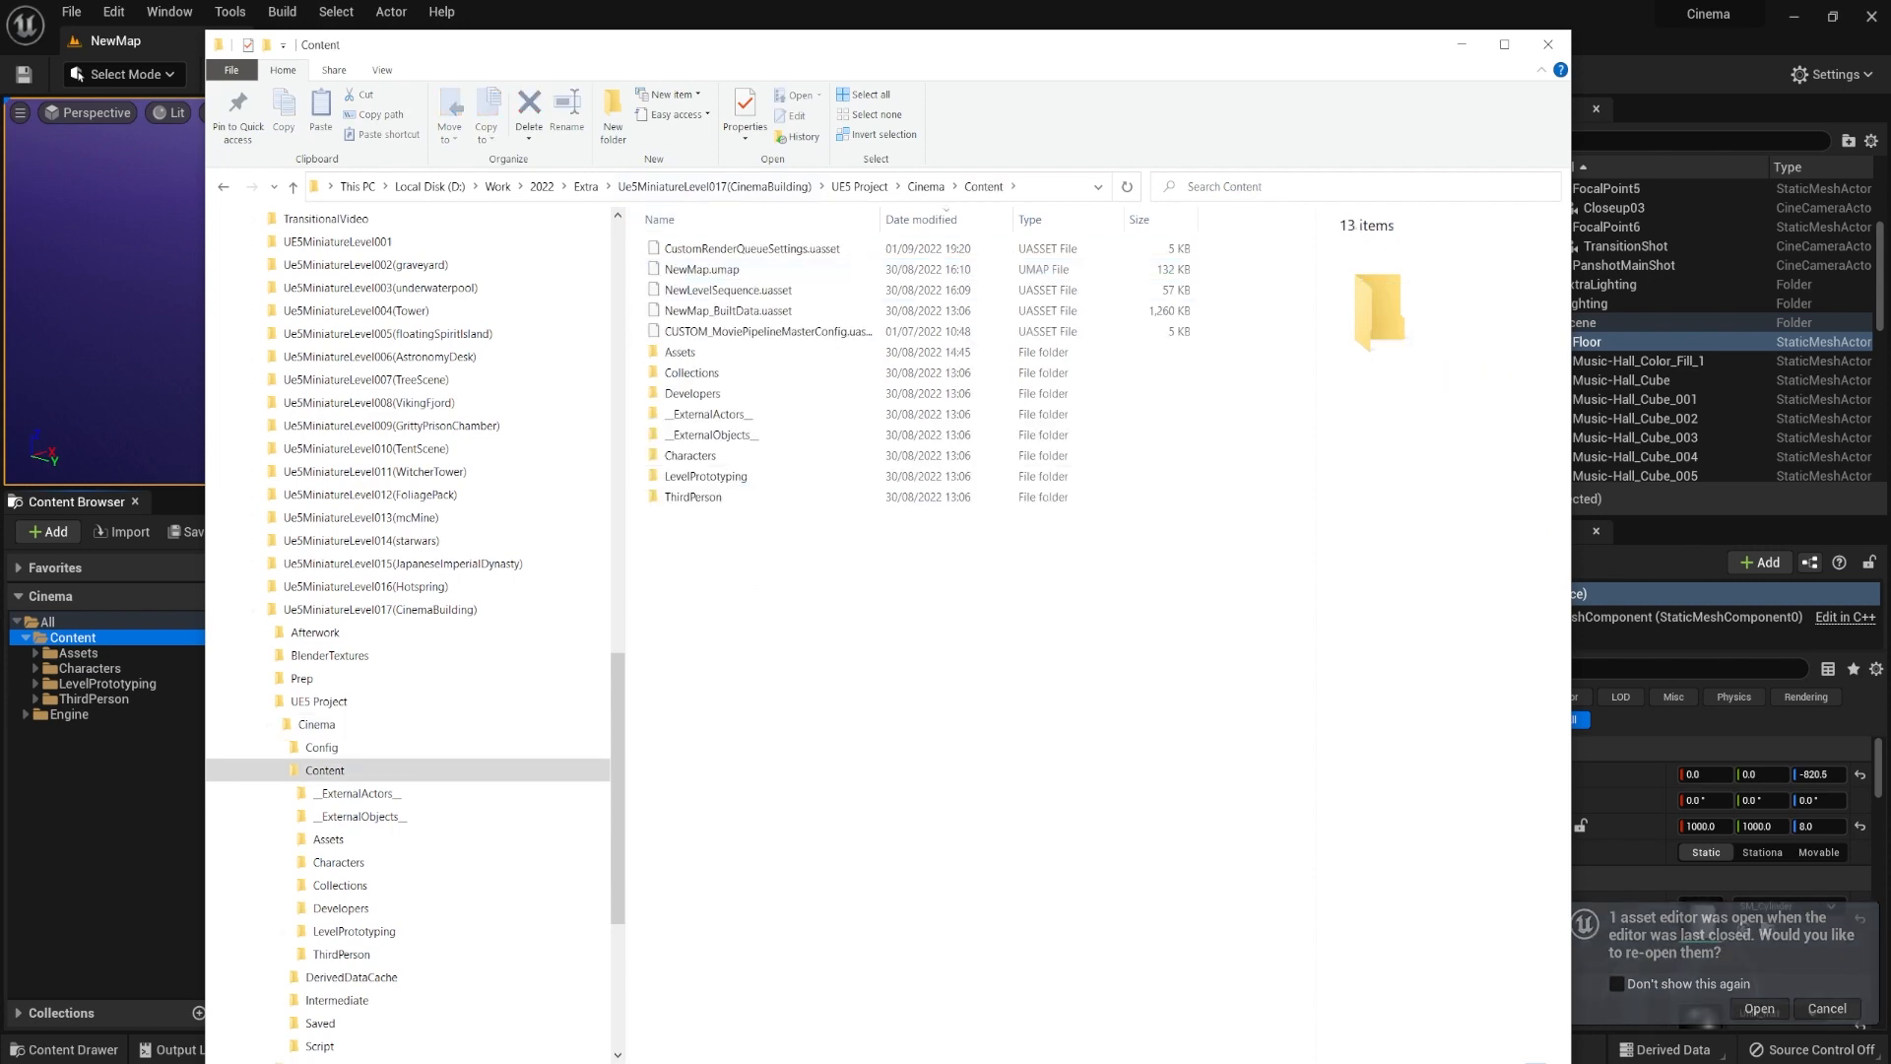
Copy the DecalPack folder from UE5Pack into the Cinema project's Content folder.
drag(0, 247, 1419, 475)
click(1384, 676)
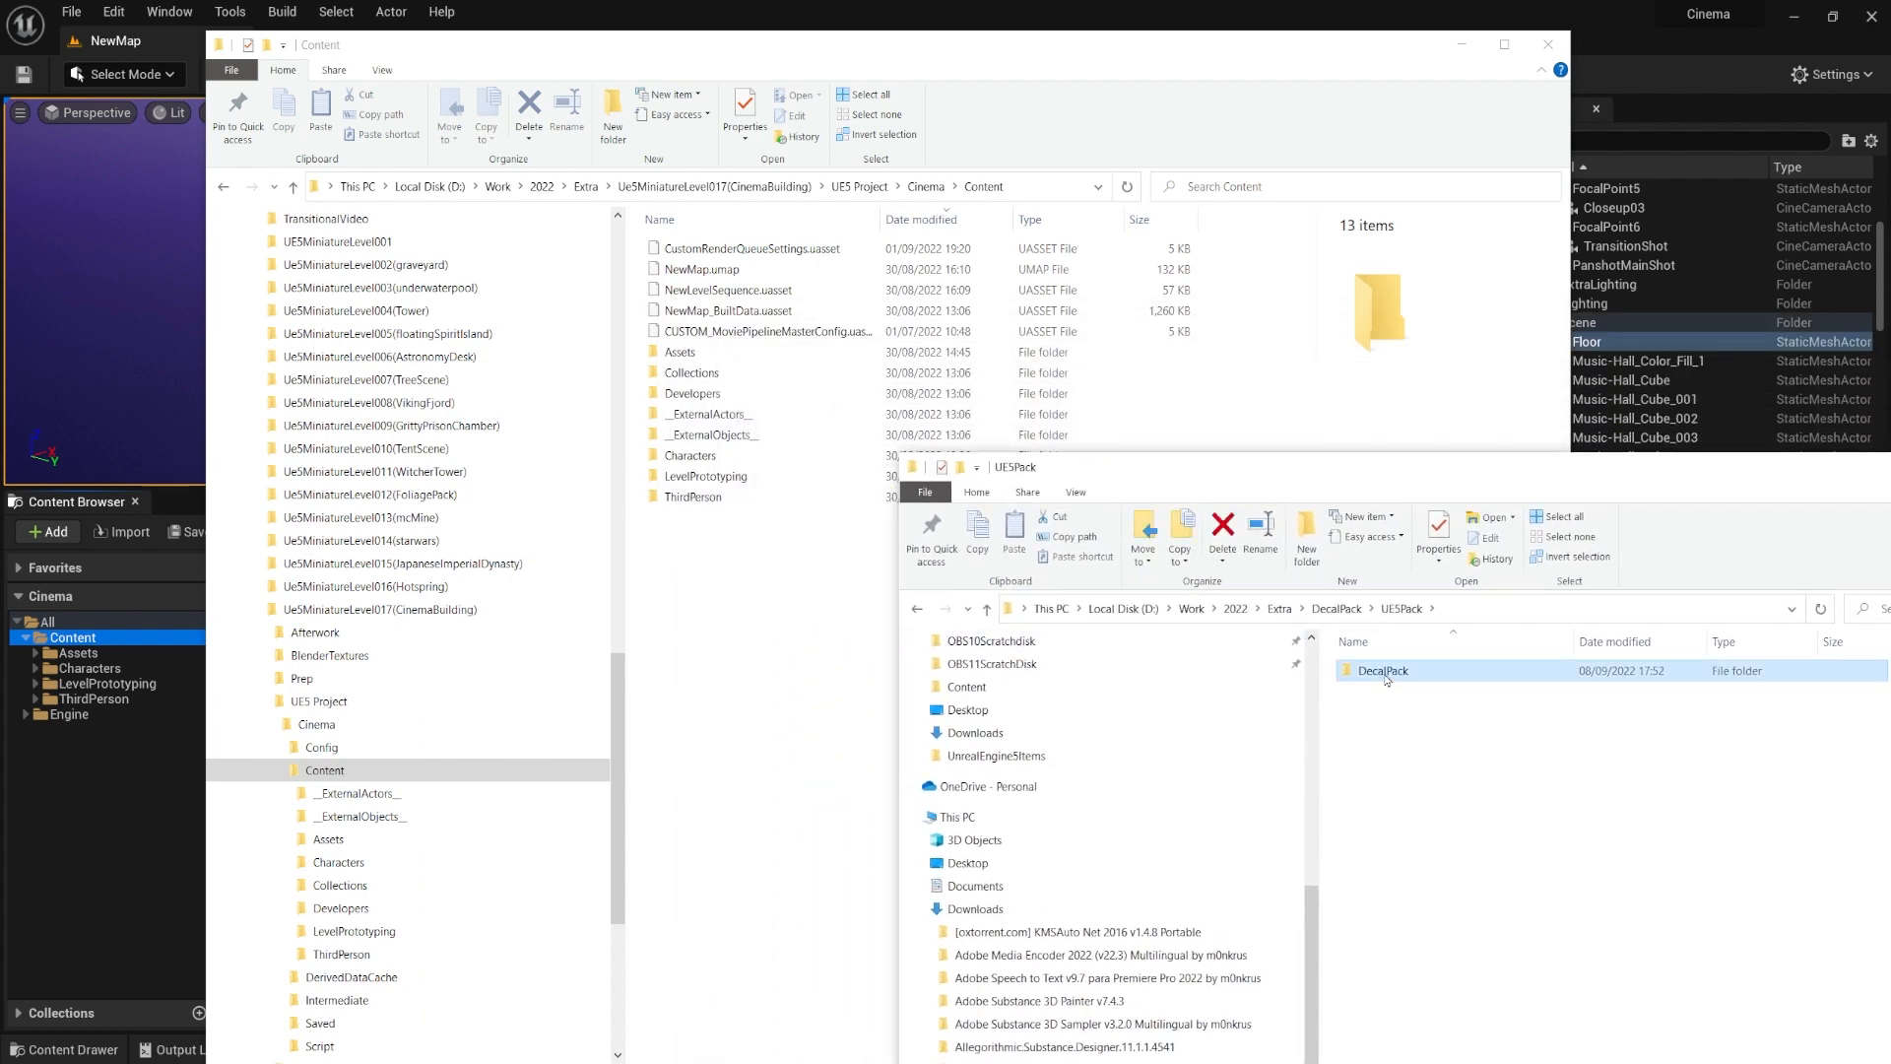
right_drag(1313, 660, 782, 640)
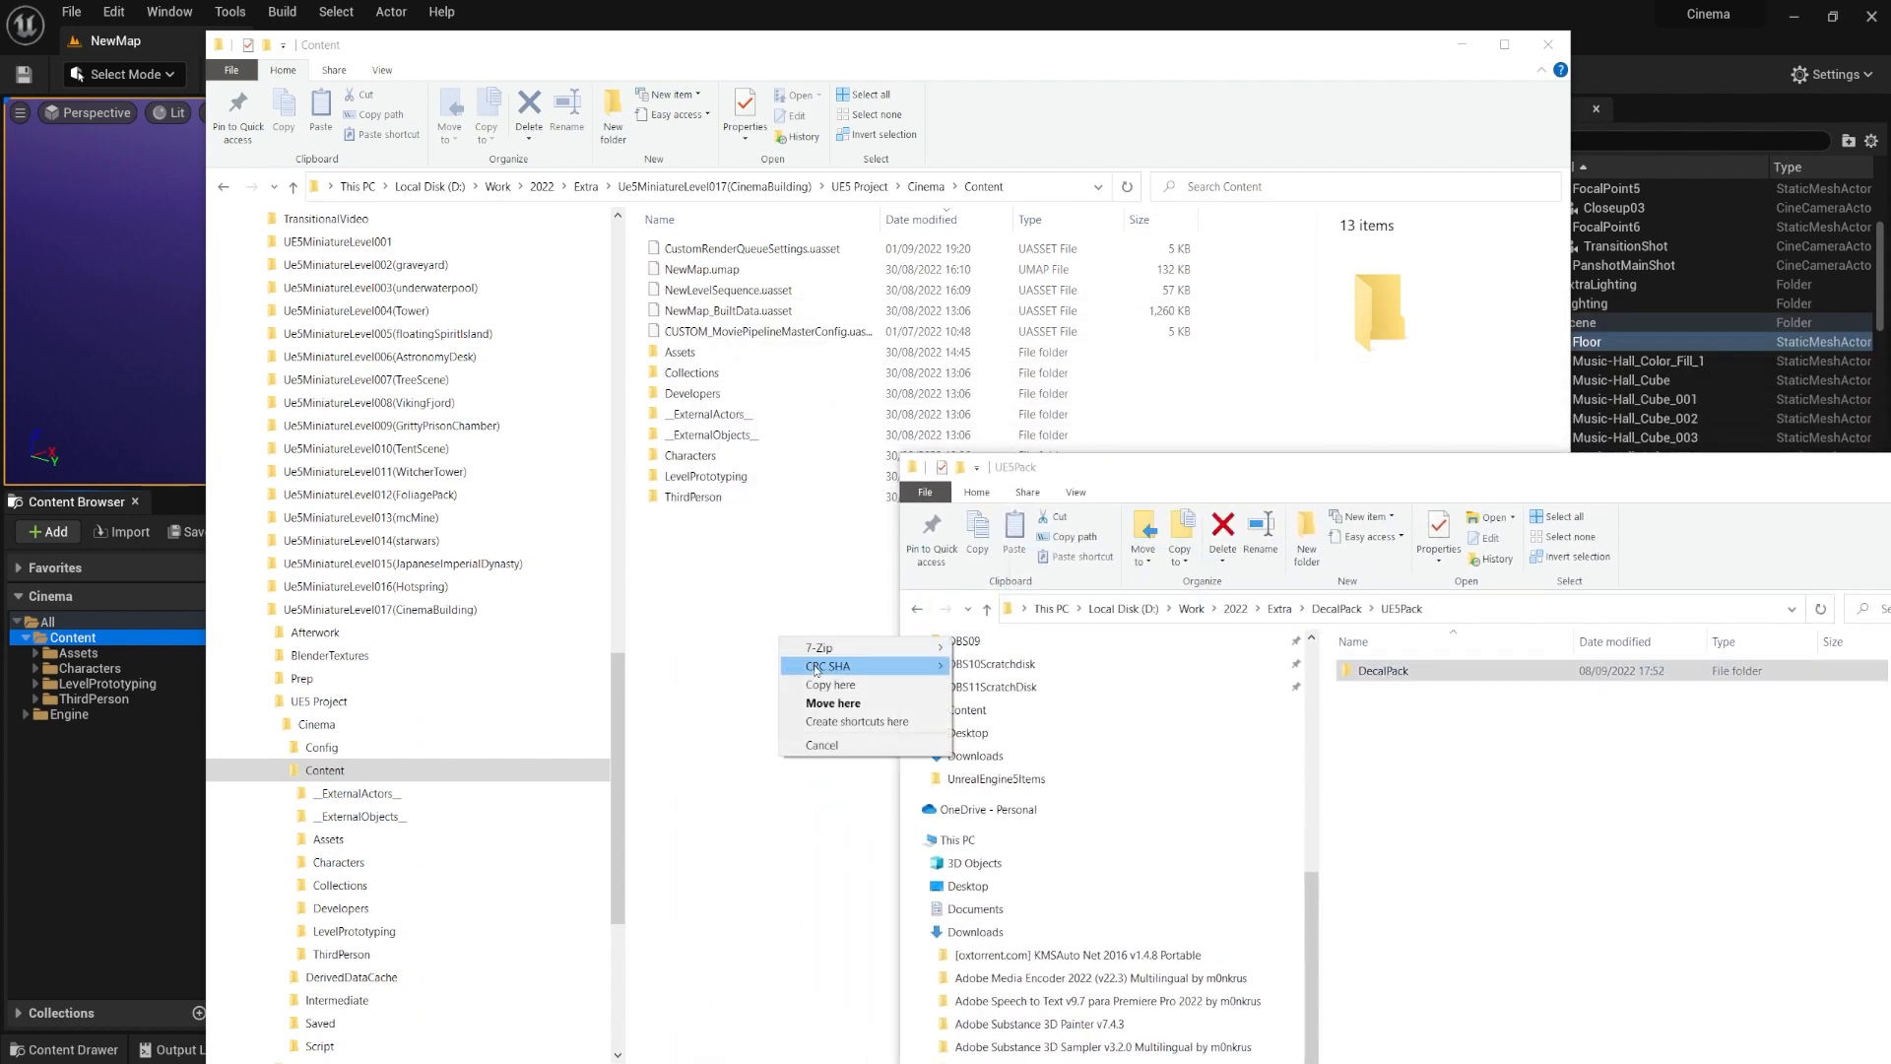
click(819, 687)
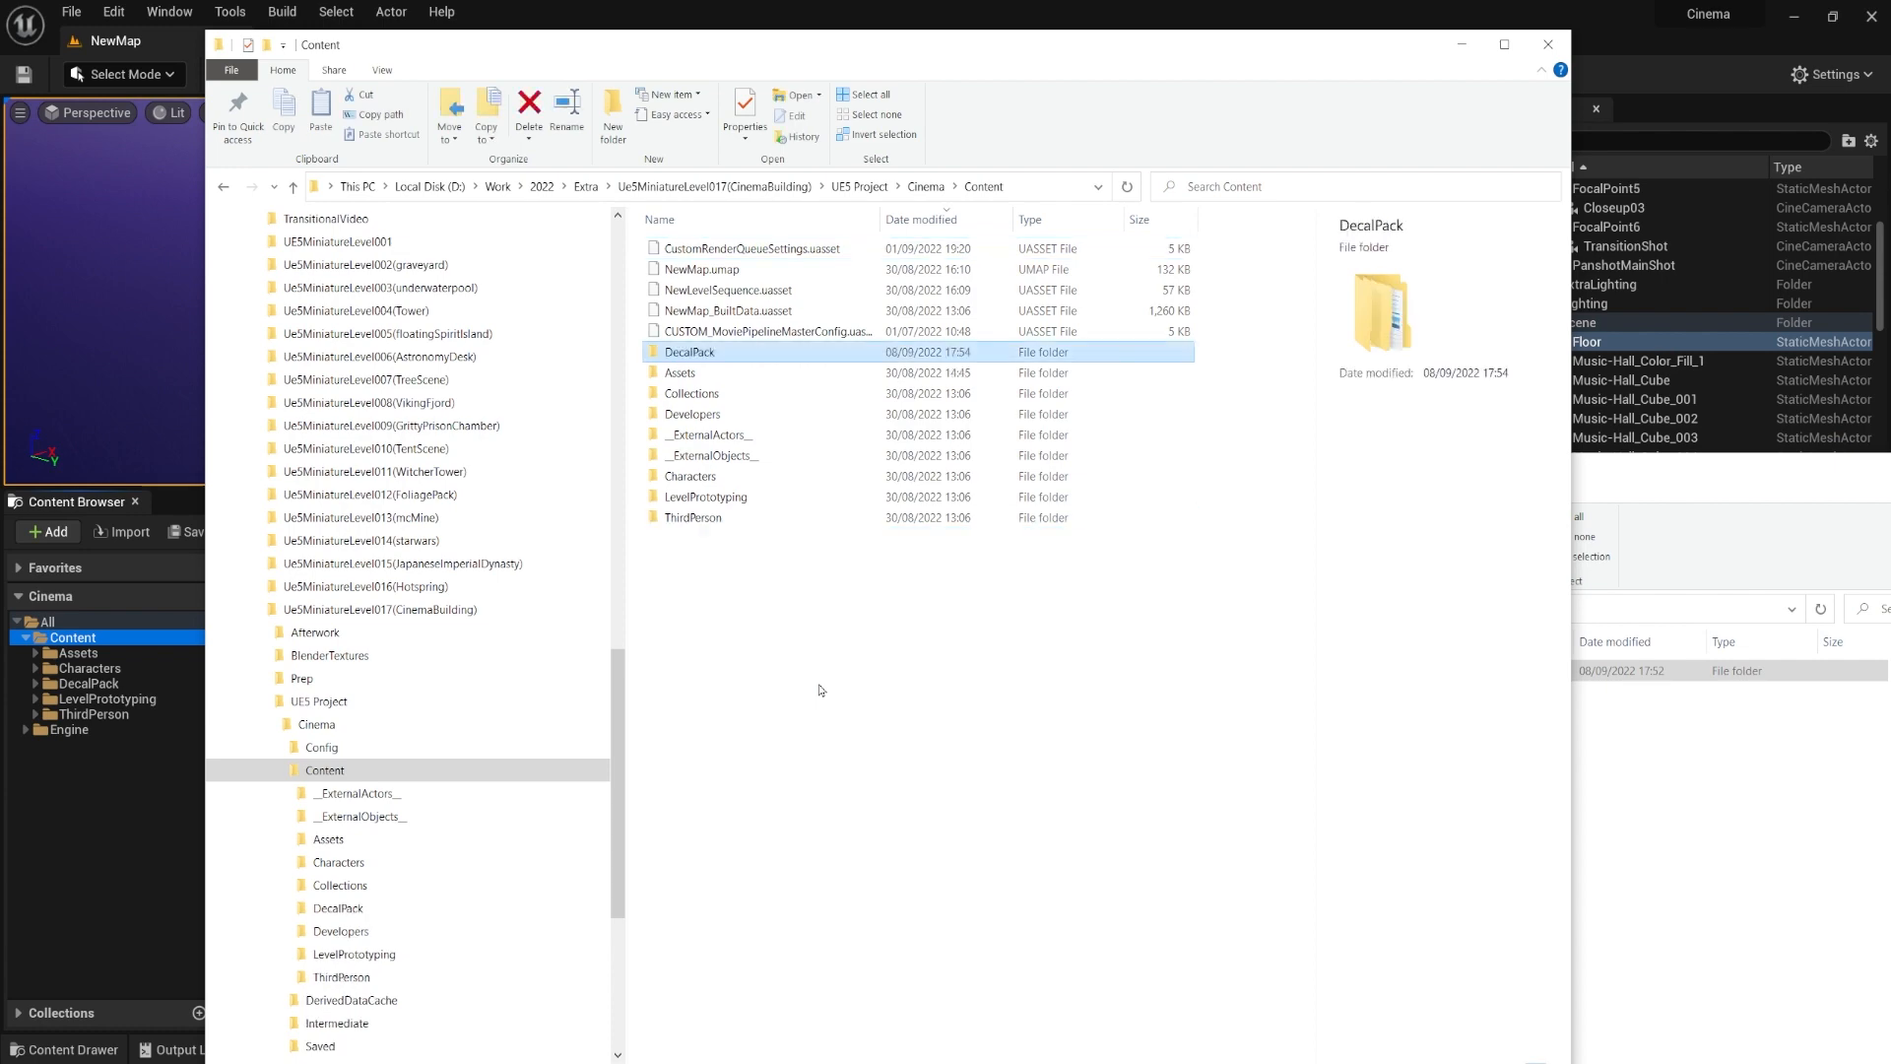
Check the subfolders of the copied DecalPack folder and return to the Unreal editor.
double_click(821, 354)
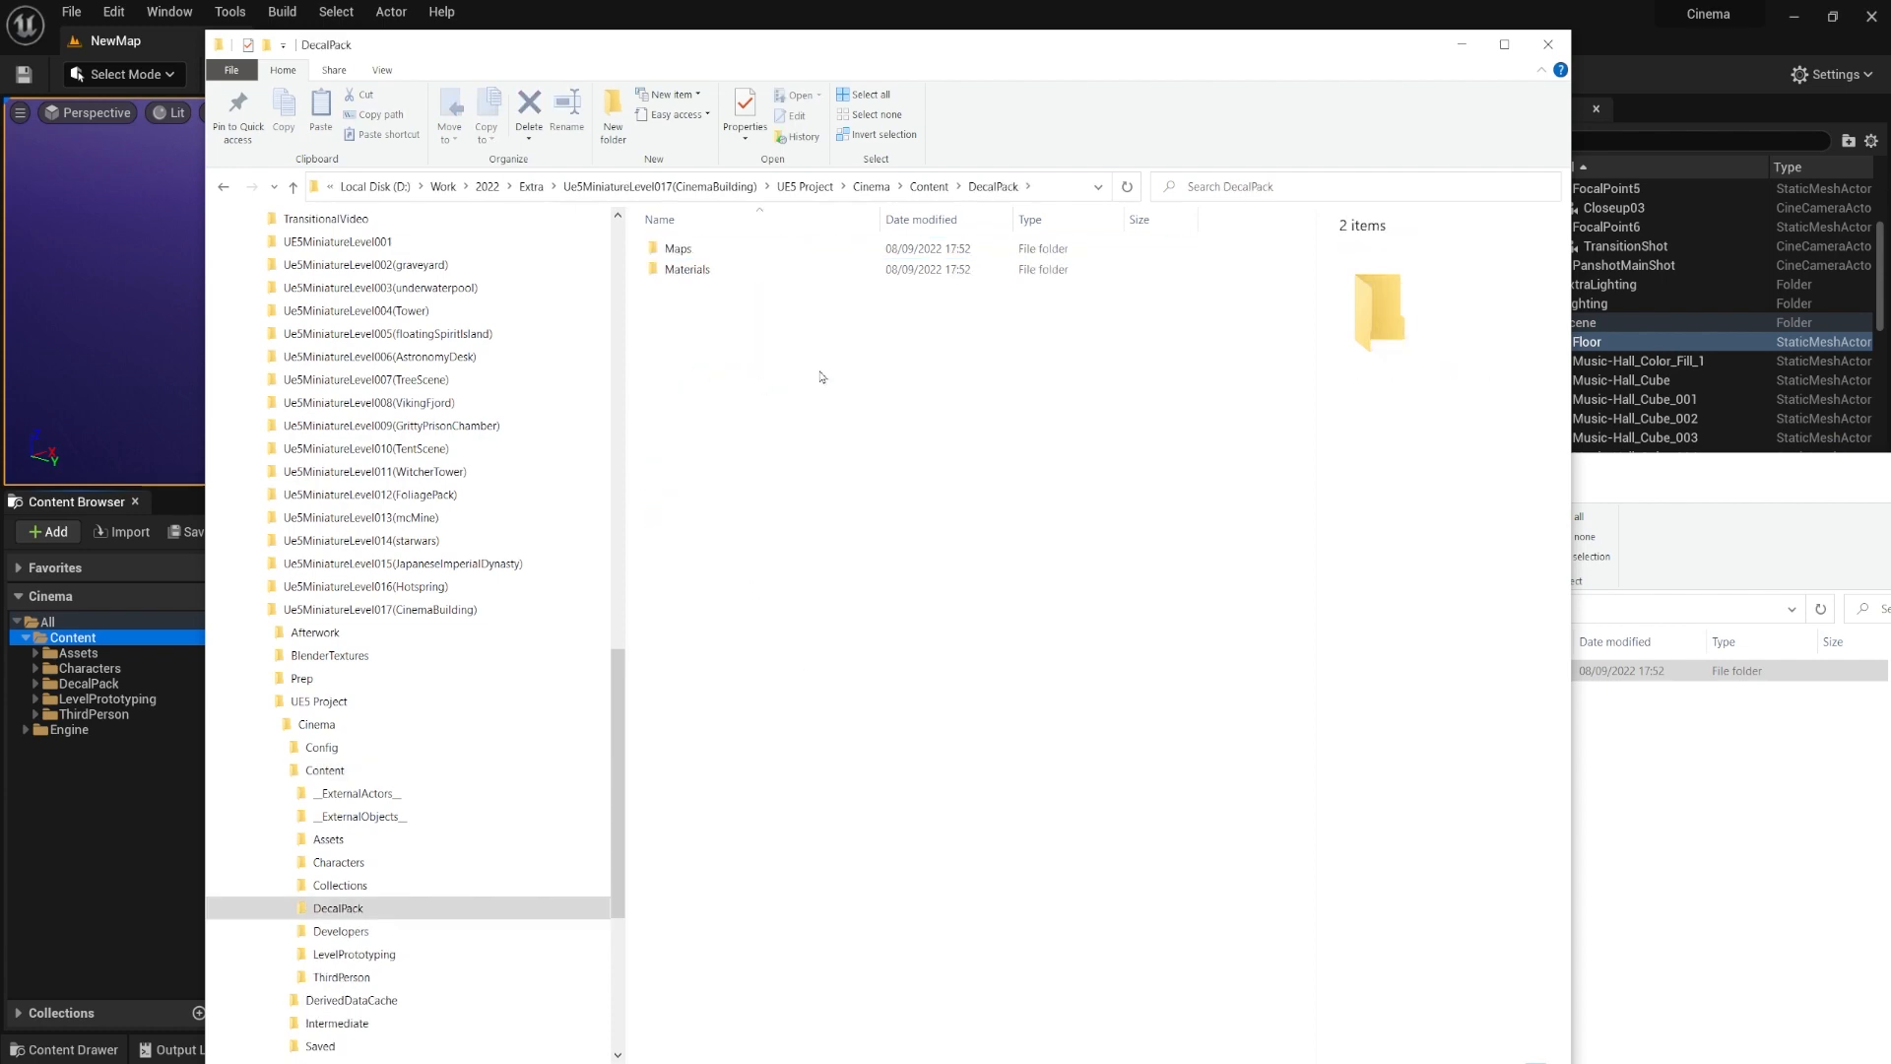
click(922, 189)
click(1549, 44)
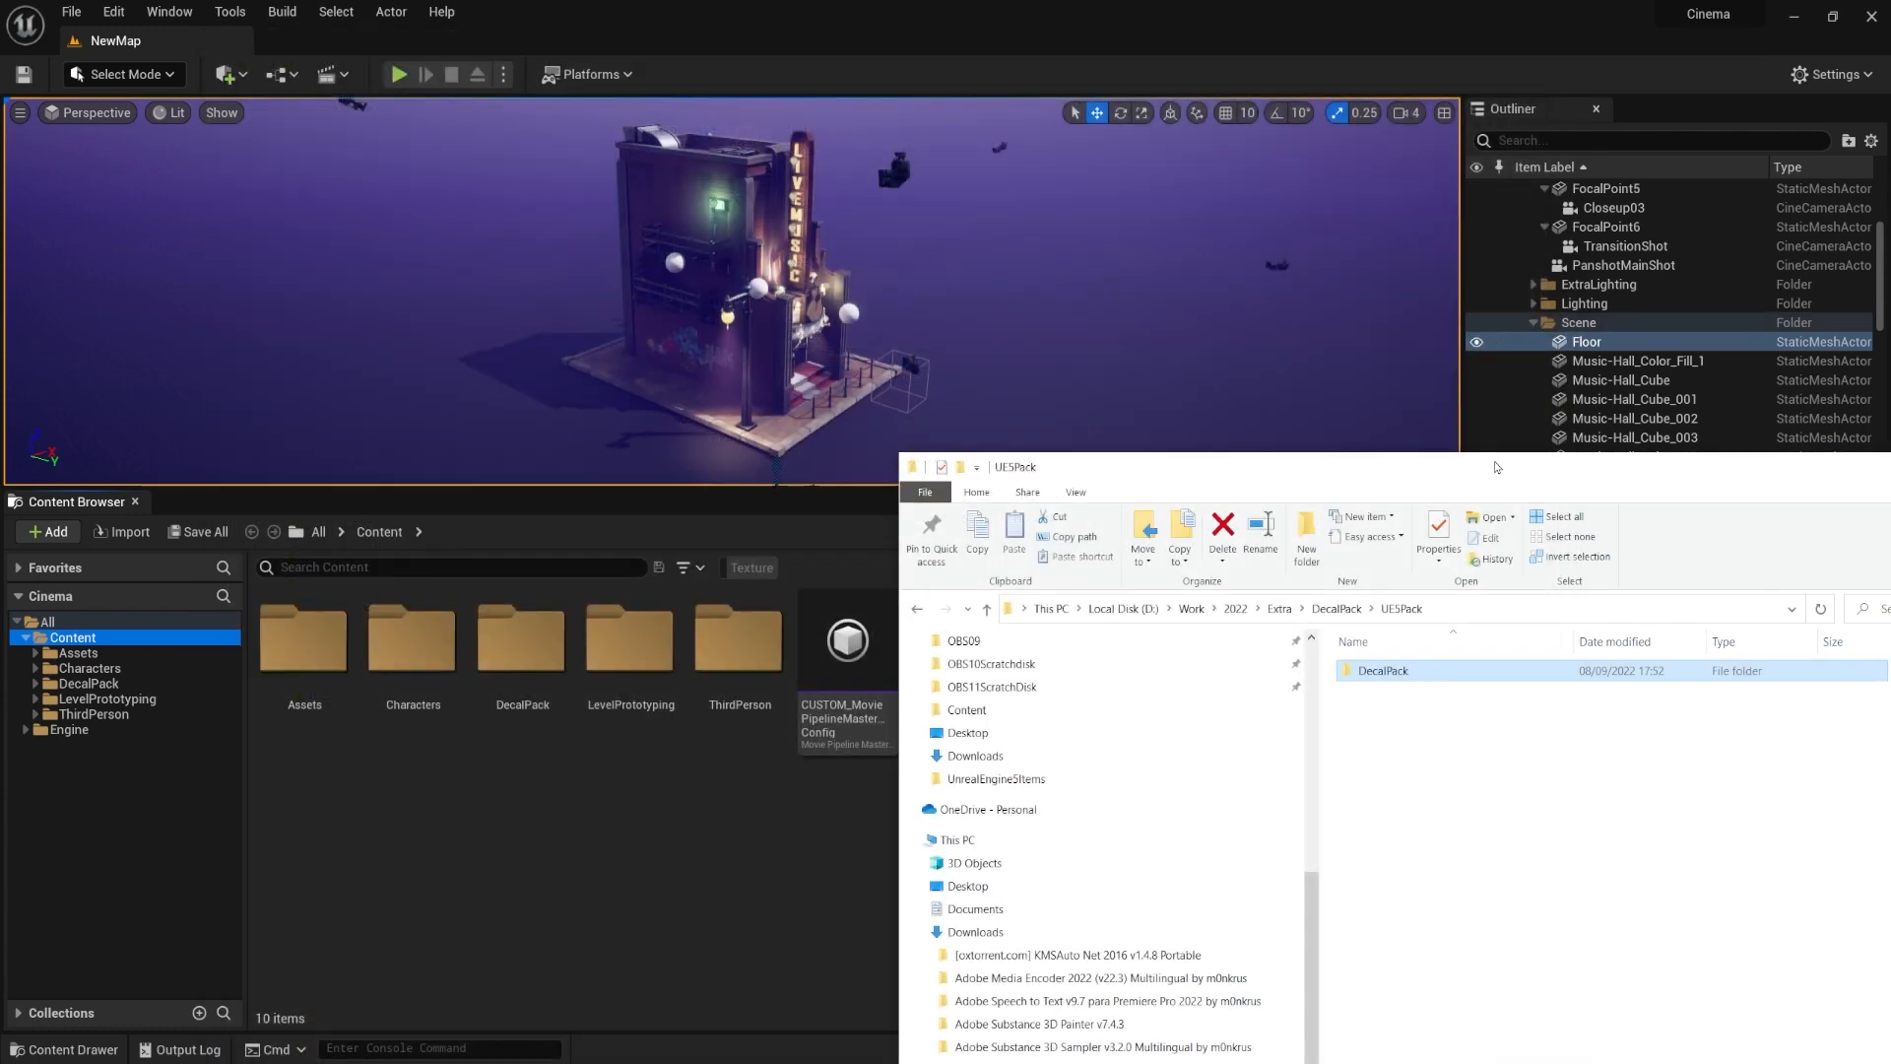
click(1472, 379)
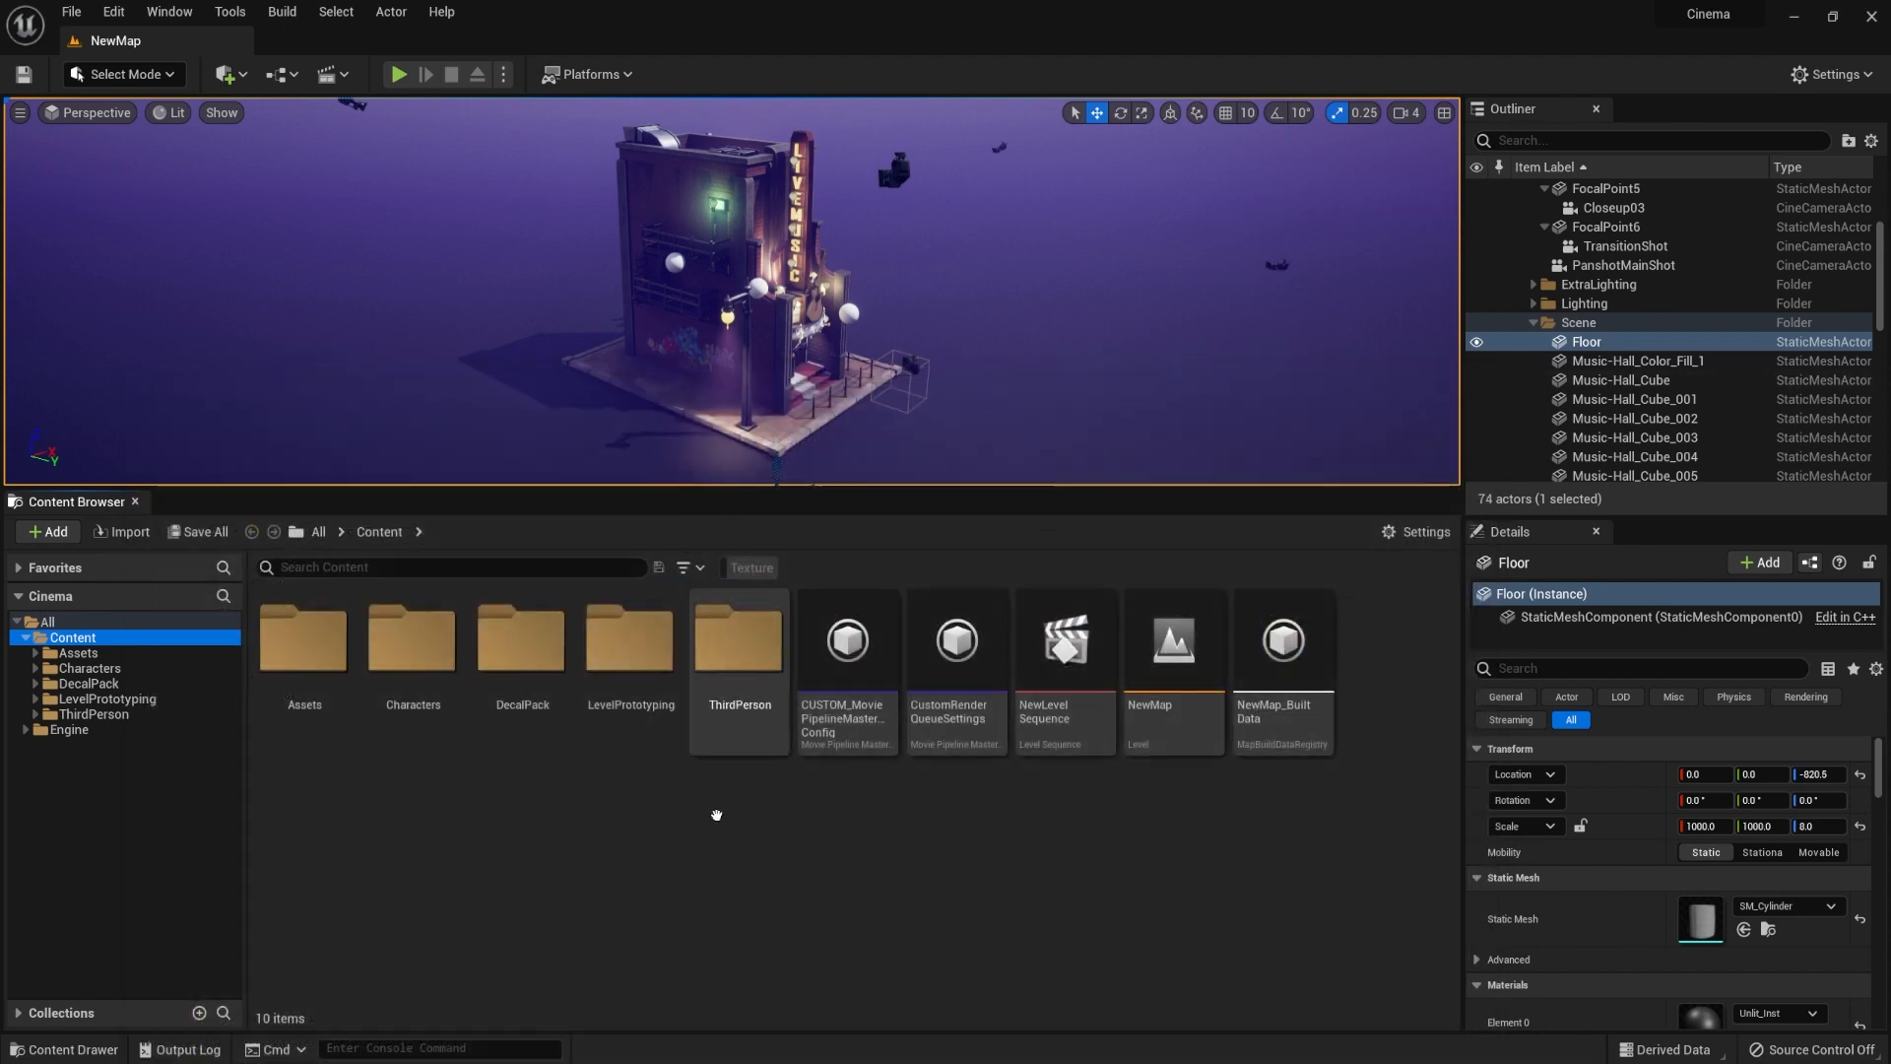
Open DecalPack's Materials folder in the Content Browser and show its material instances.
double_click(522, 640)
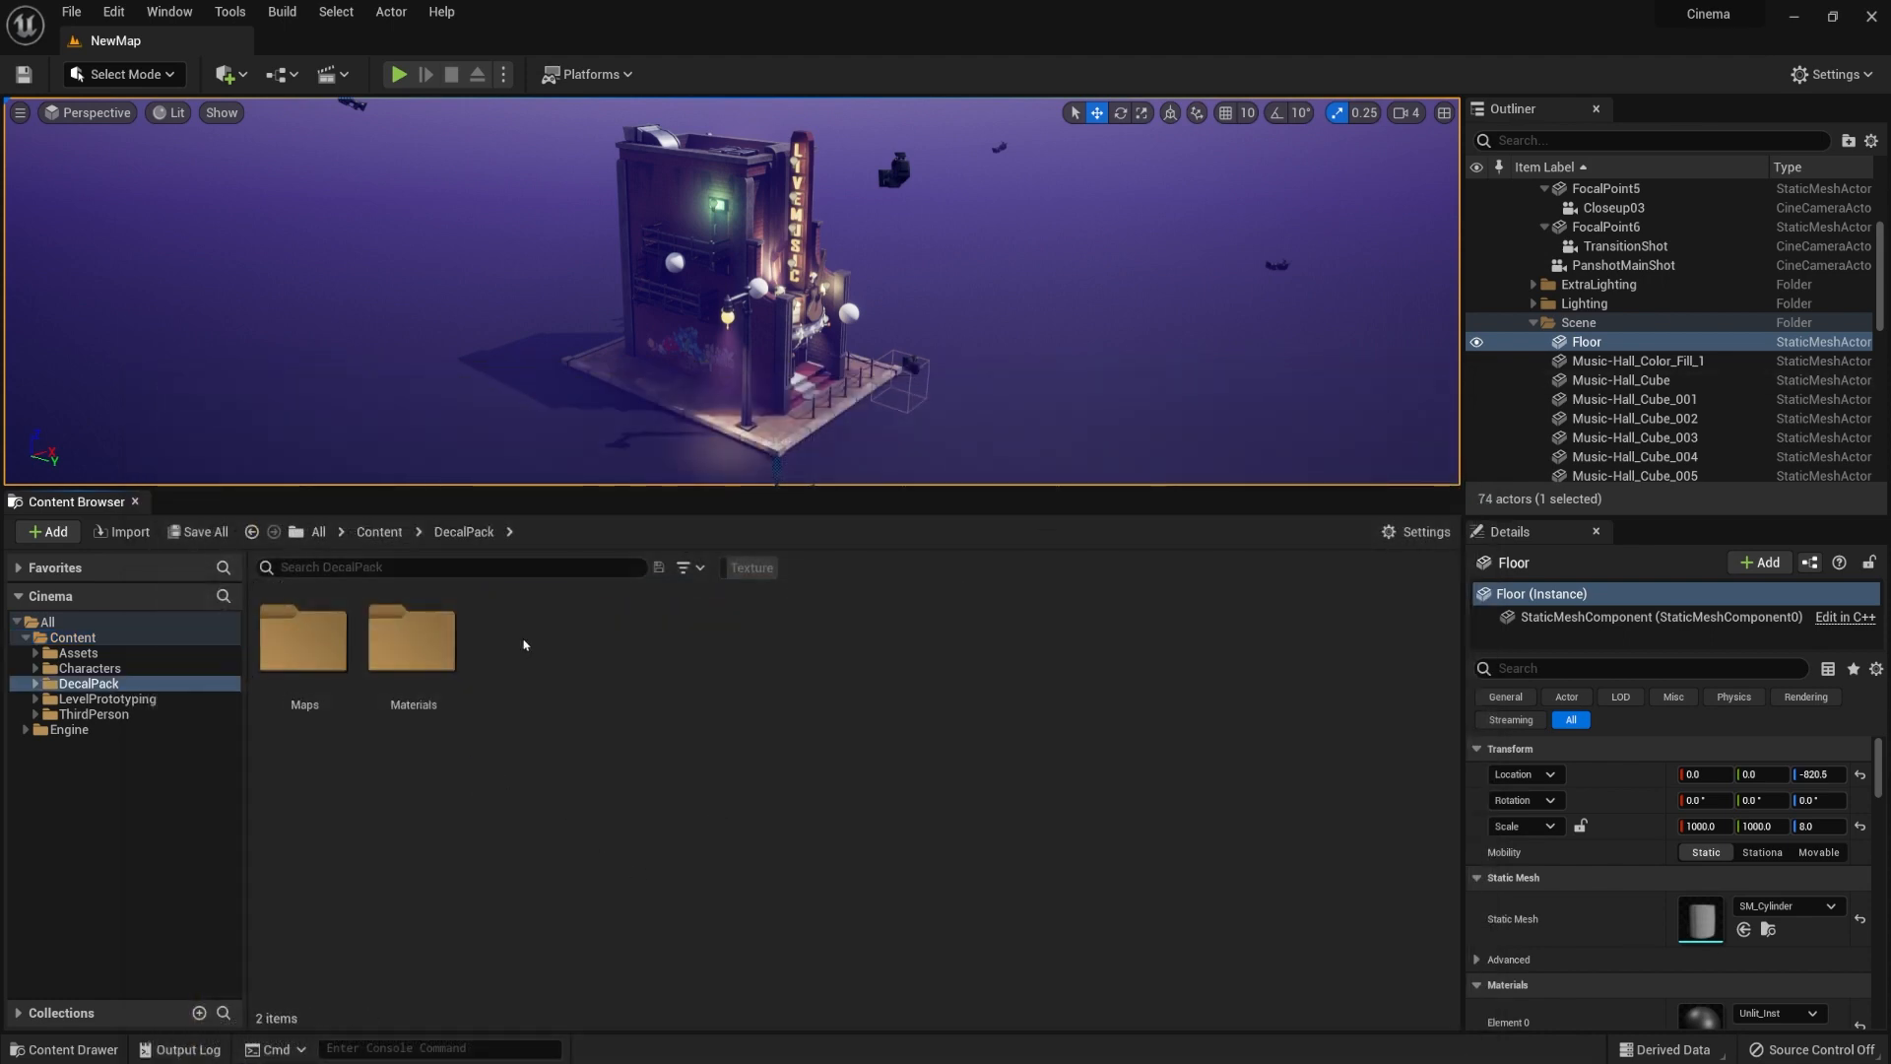
double_click(409, 651)
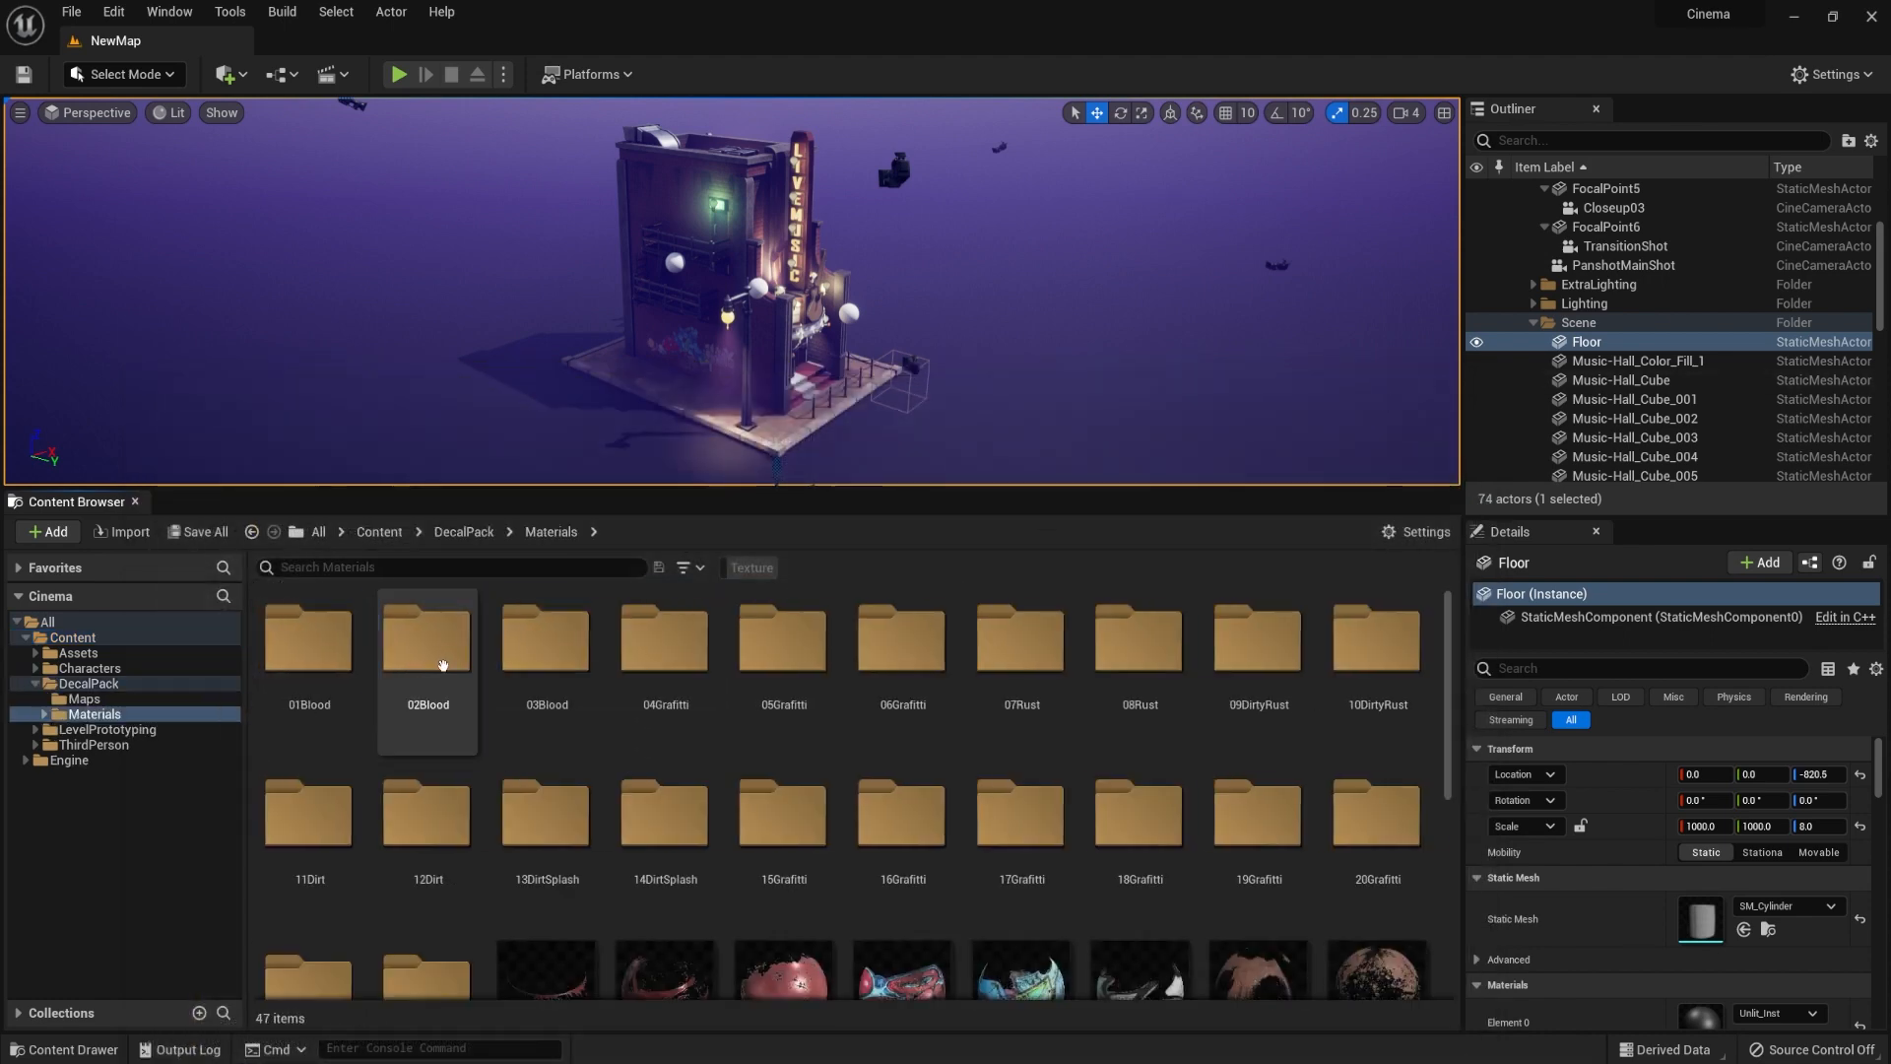
scroll(680, 759, down, 3)
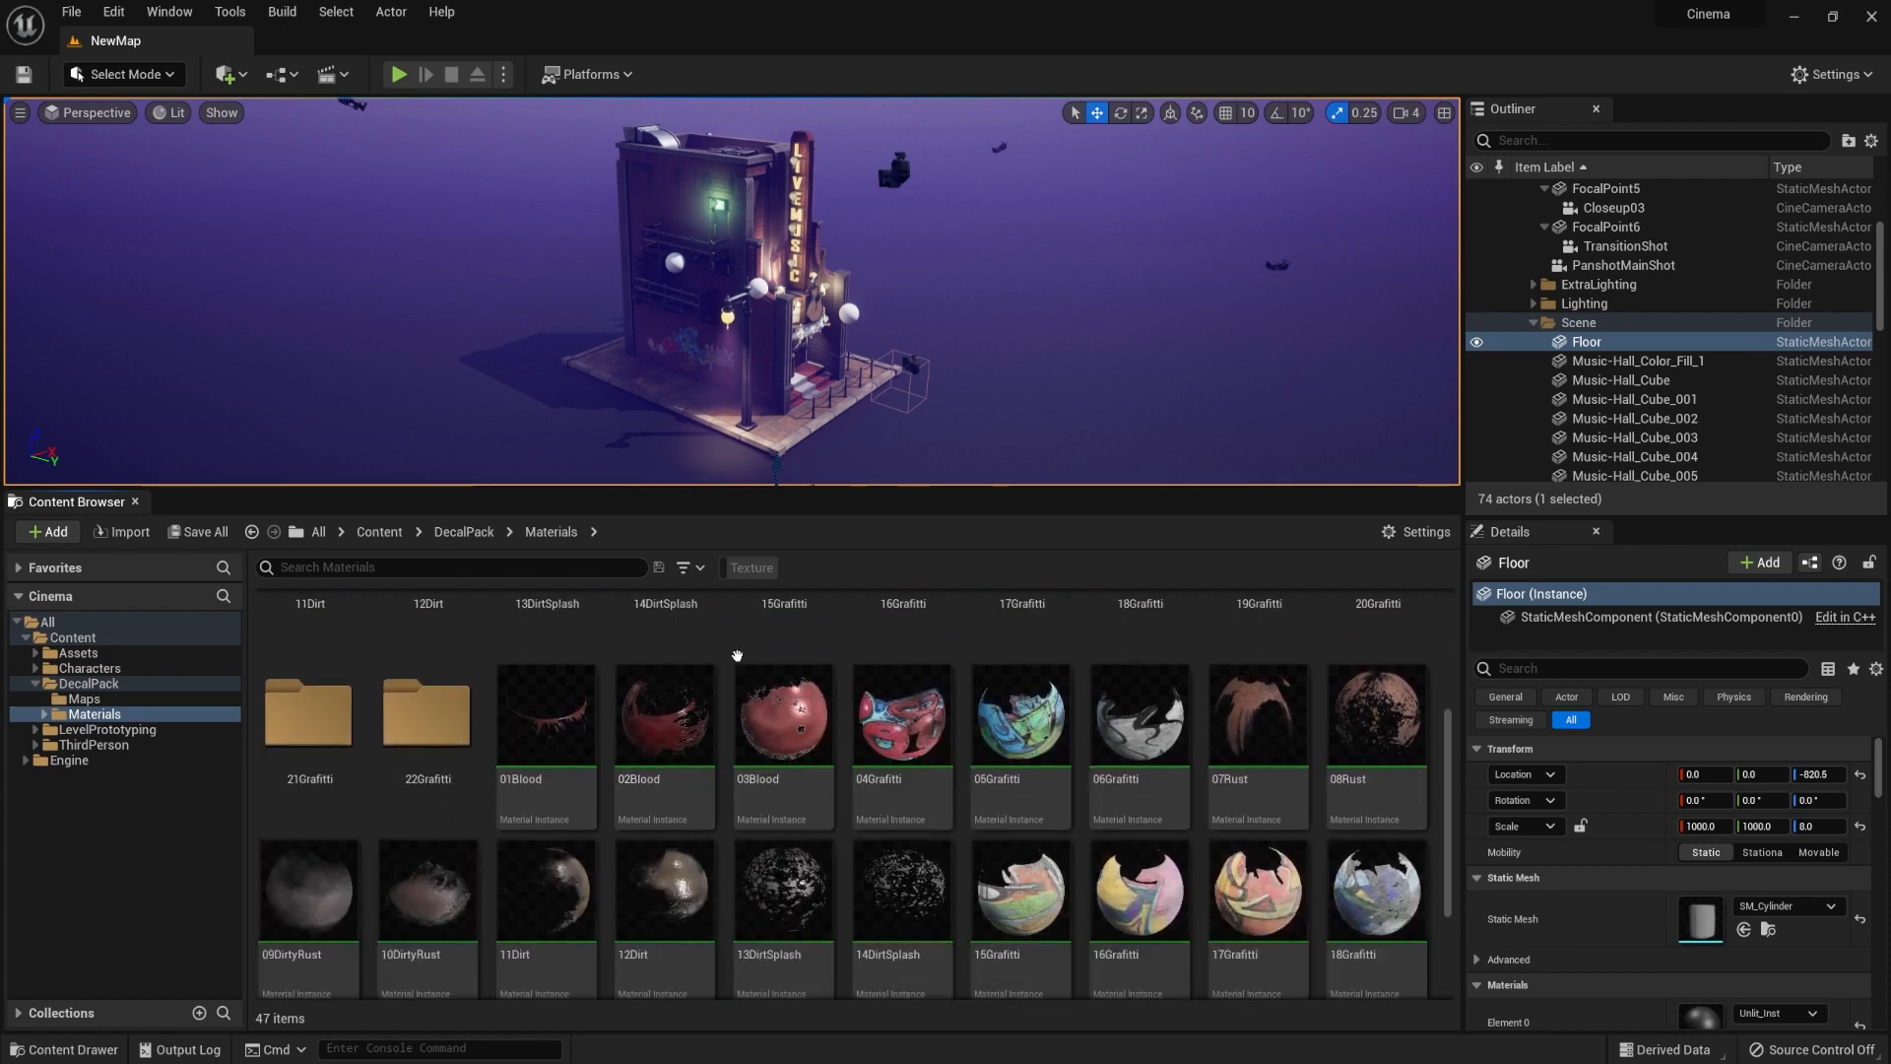
scroll(751, 781, down, 1)
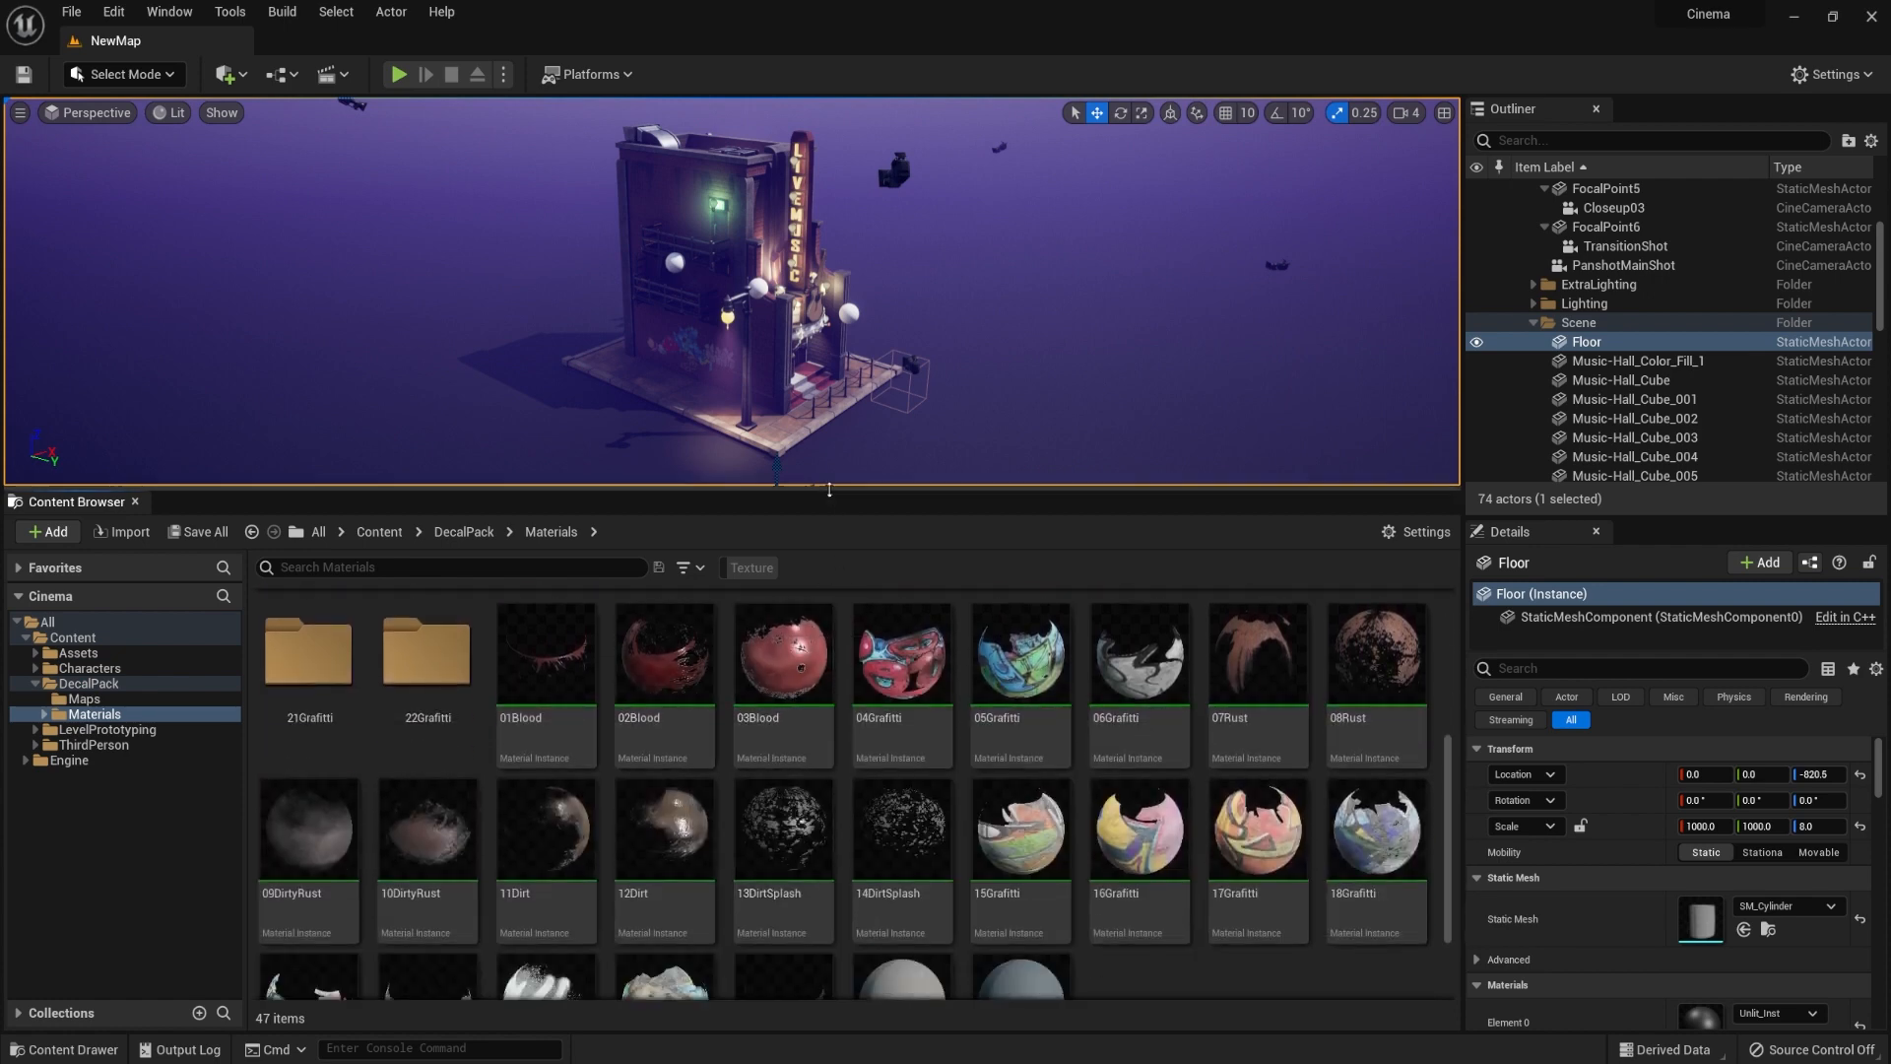
Place the 16Grafitti material as a decal on the ground beside the building's graffiti-covered wall.
right_drag(778, 325, 911, 375)
key(w)
key(w)
key(a)
key(s)
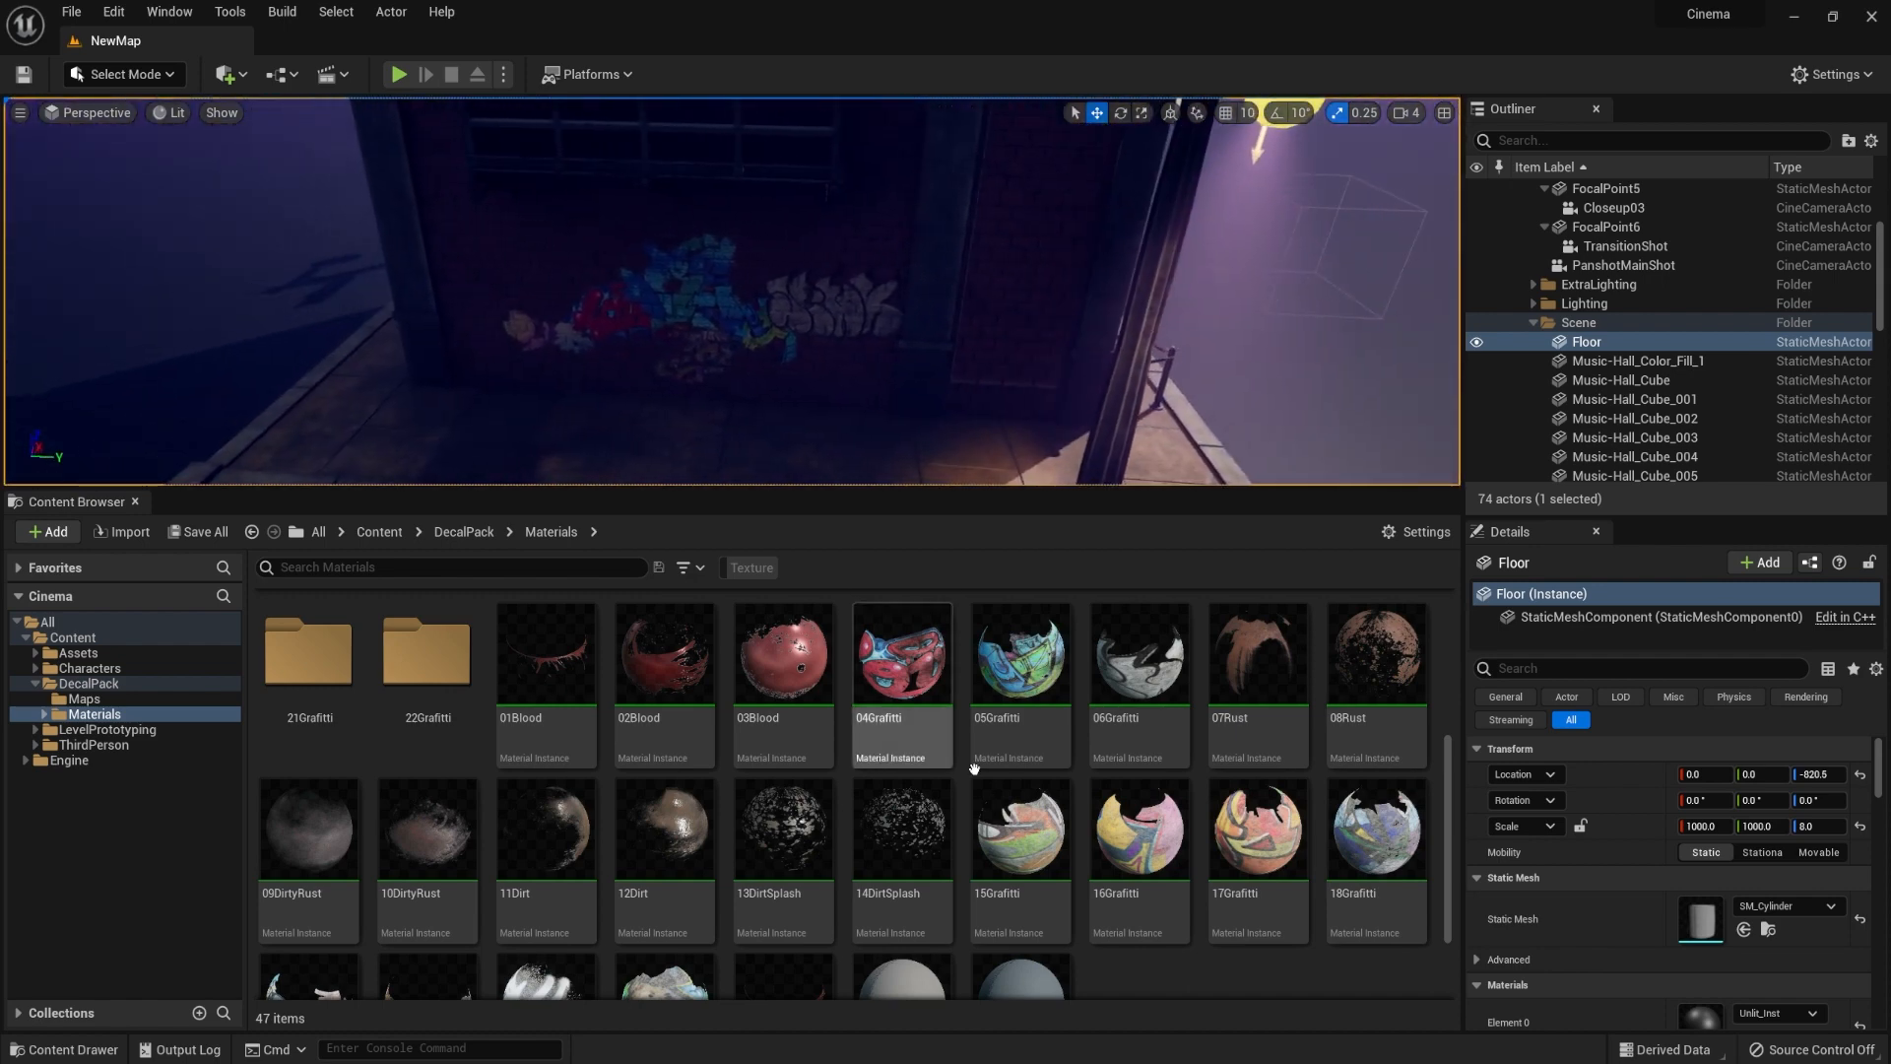
drag(1136, 849, 832, 378)
Turn on 10° rotation snapping and rotate the 16Grafitti decal to a Y rotation of 0° so it projects onto the wall.
key(a)
mouse_move(831, 378)
right_down()
mouse_move(886, 369)
mouse_move(867, 374)
right_up()
key(e)
drag(760, 281, 785, 197)
key(ctrl+z)
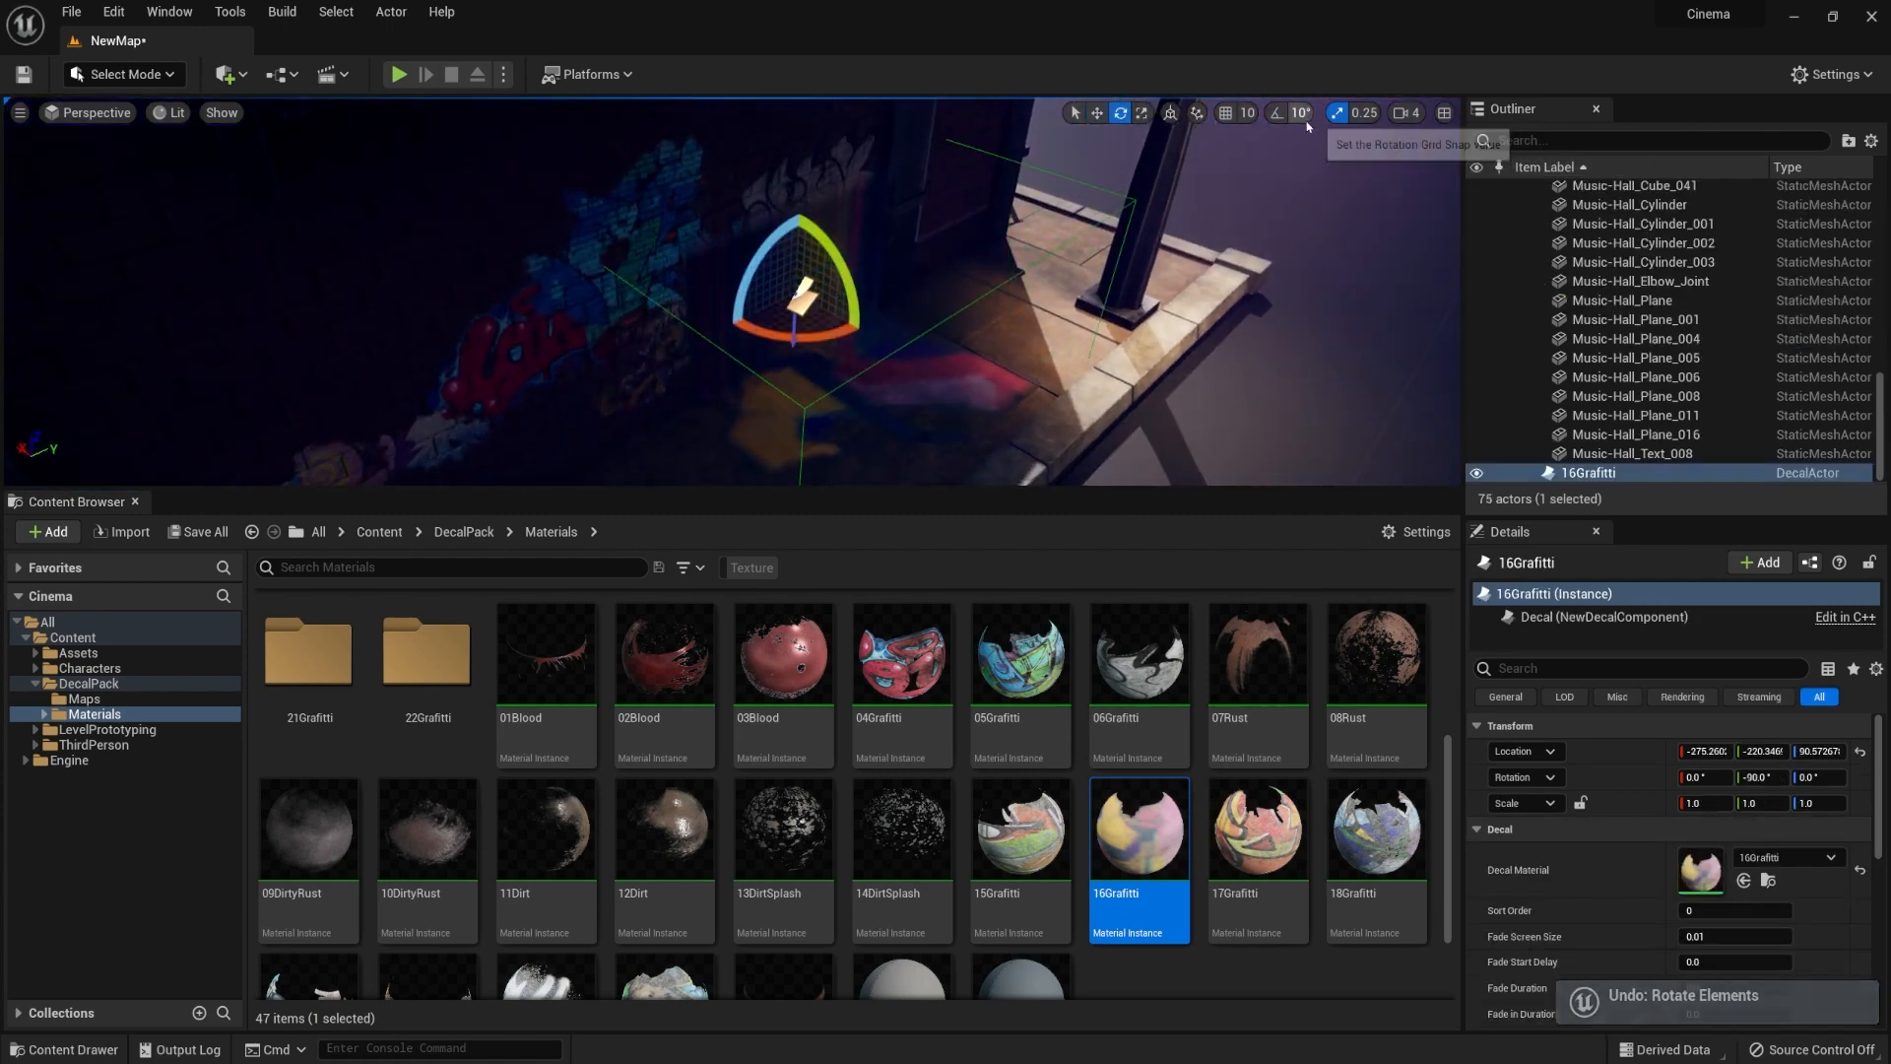
mouse_move(770, 235)
right_down()
mouse_move(862, 245)
mouse_move(800, 247)
right_up()
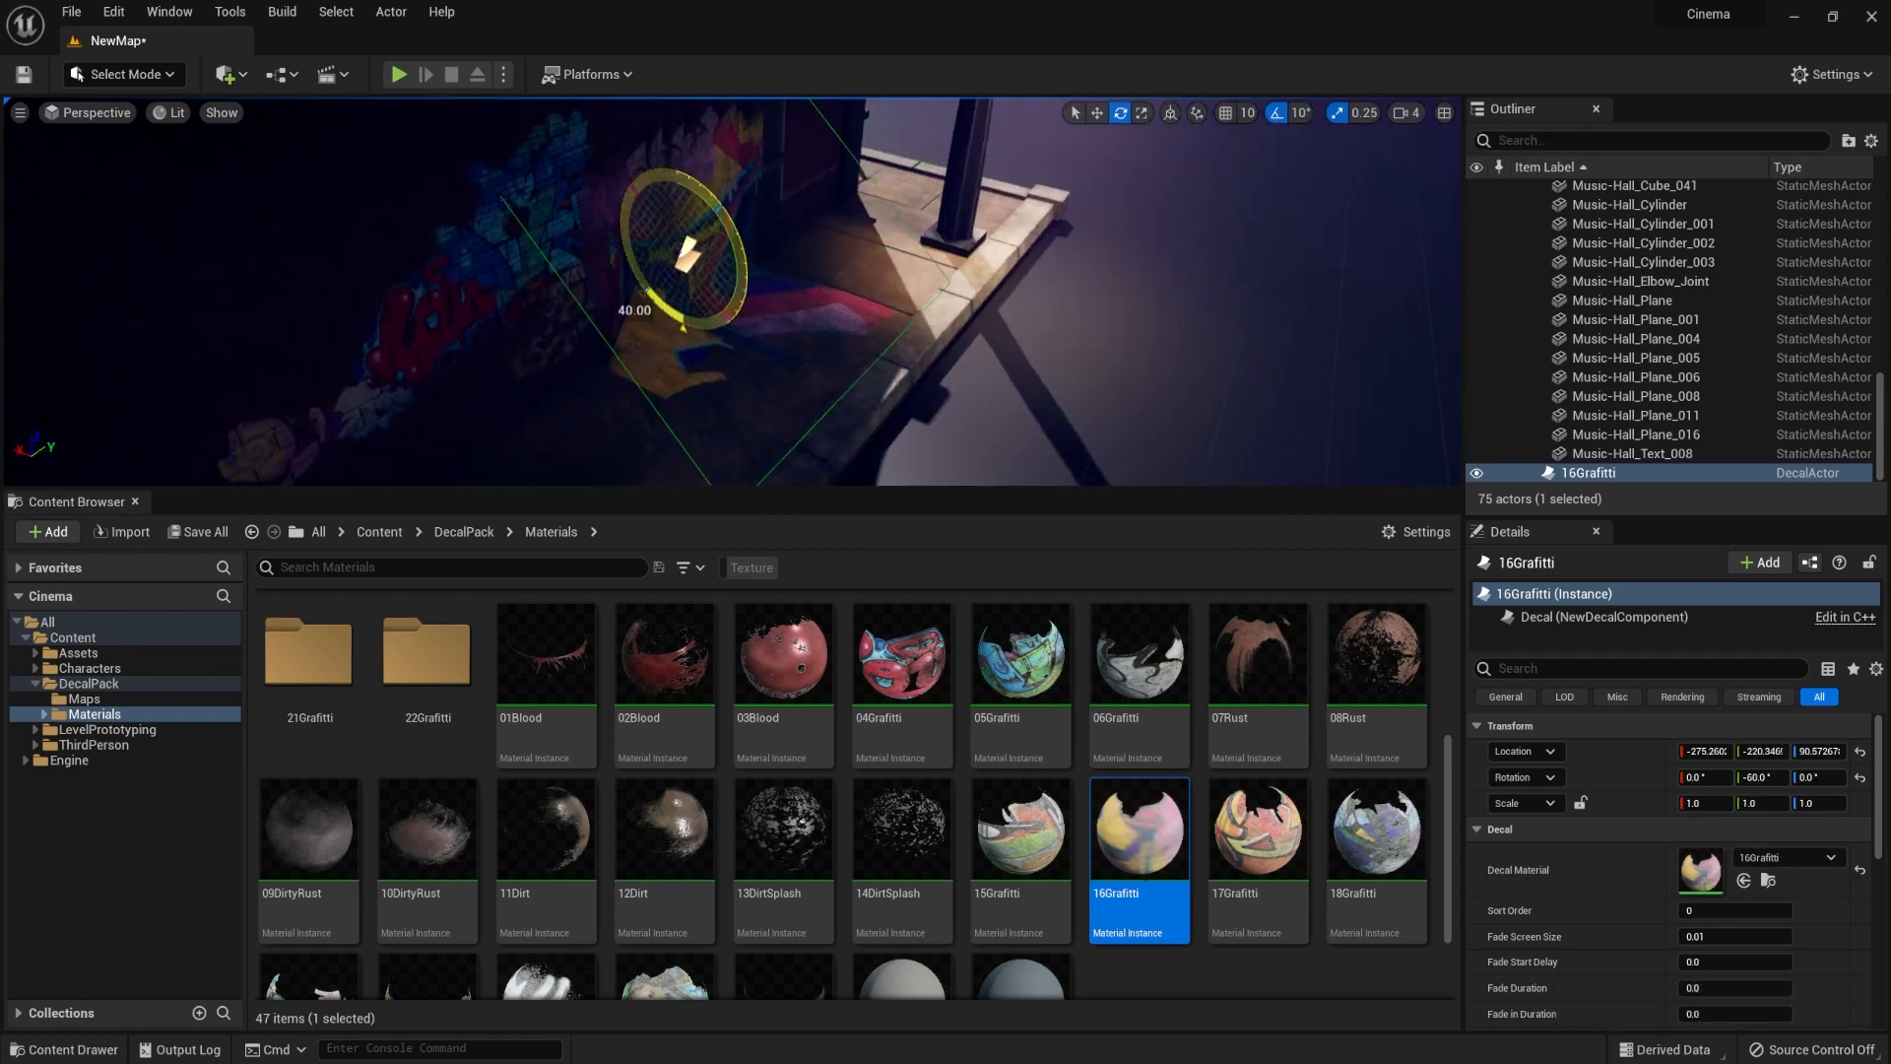
right_drag(690, 254, 746, 325)
Move the 16Grafitti decal up to Z about 408 and X about -325, and scale it to about 0.58 × 0.37 × 0.37.
key(w)
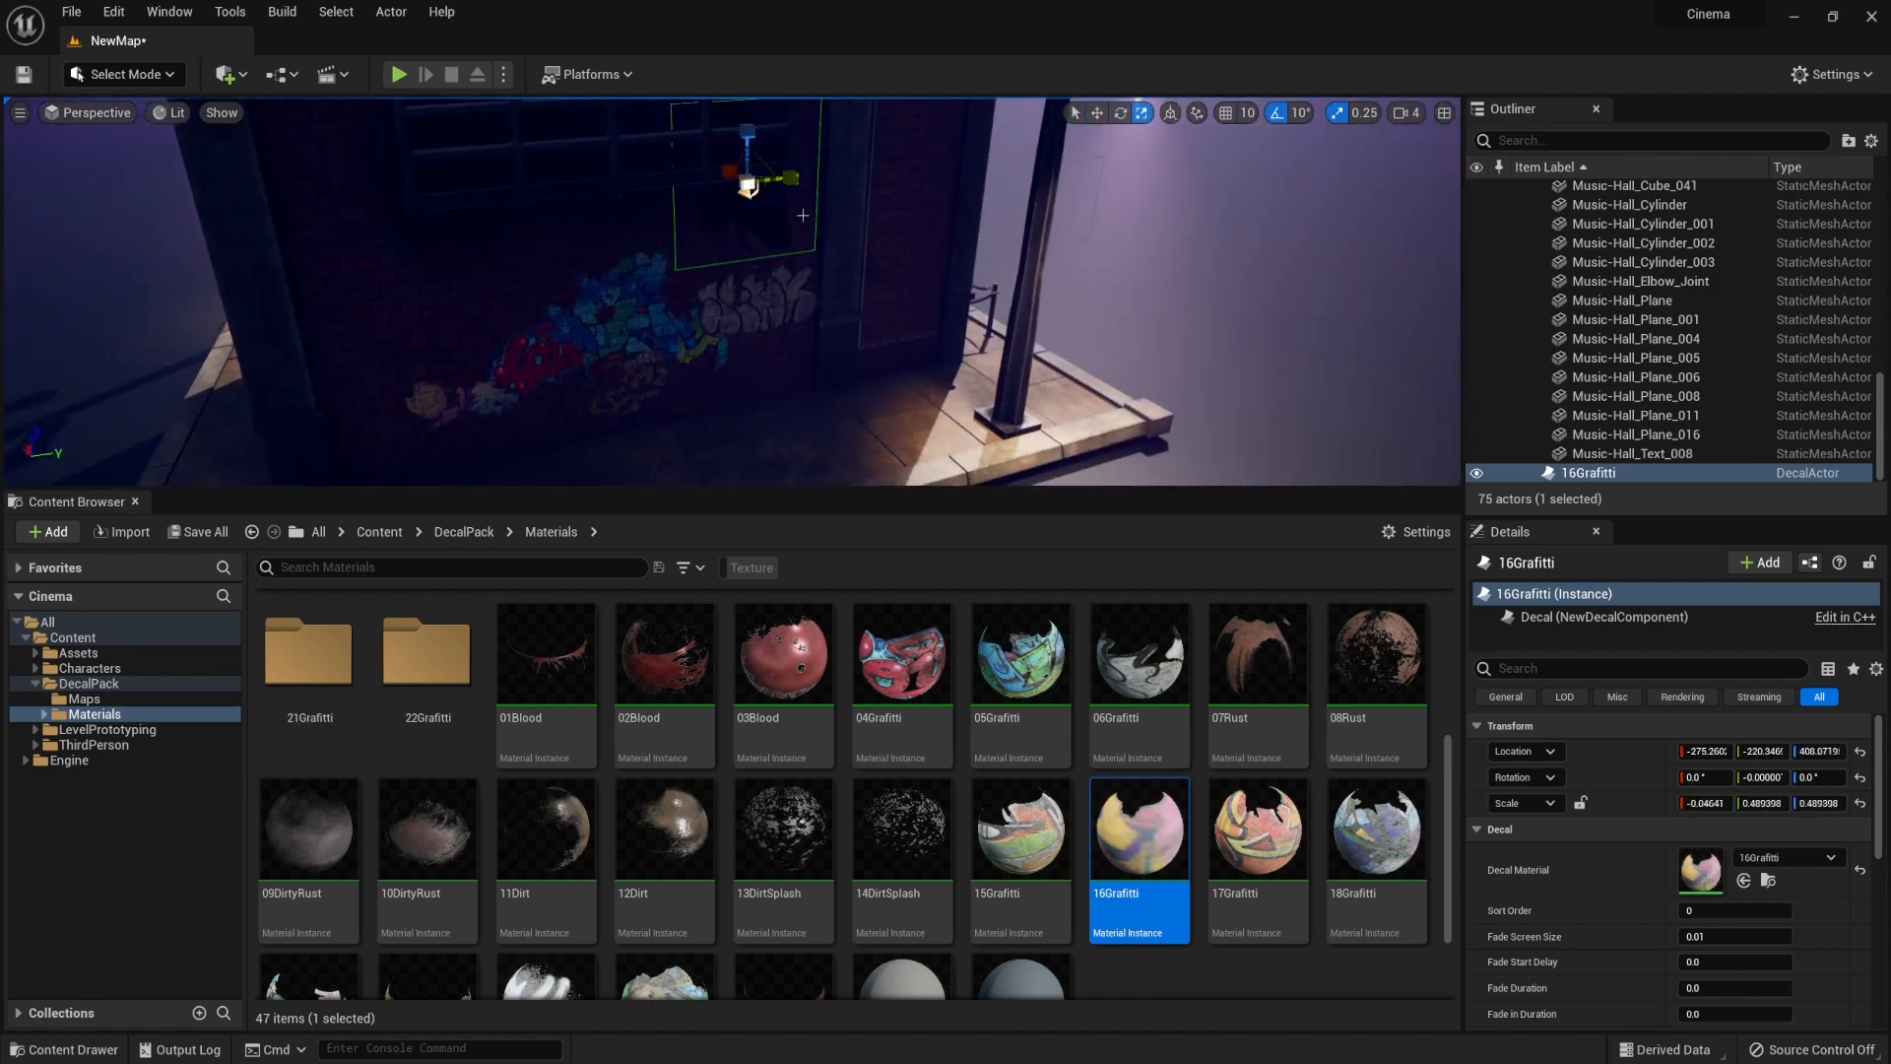
mouse_move(803, 215)
right_down()
mouse_move(887, 227)
mouse_move(803, 218)
mouse_move(778, 187)
right_up()
key(w)
key(r)
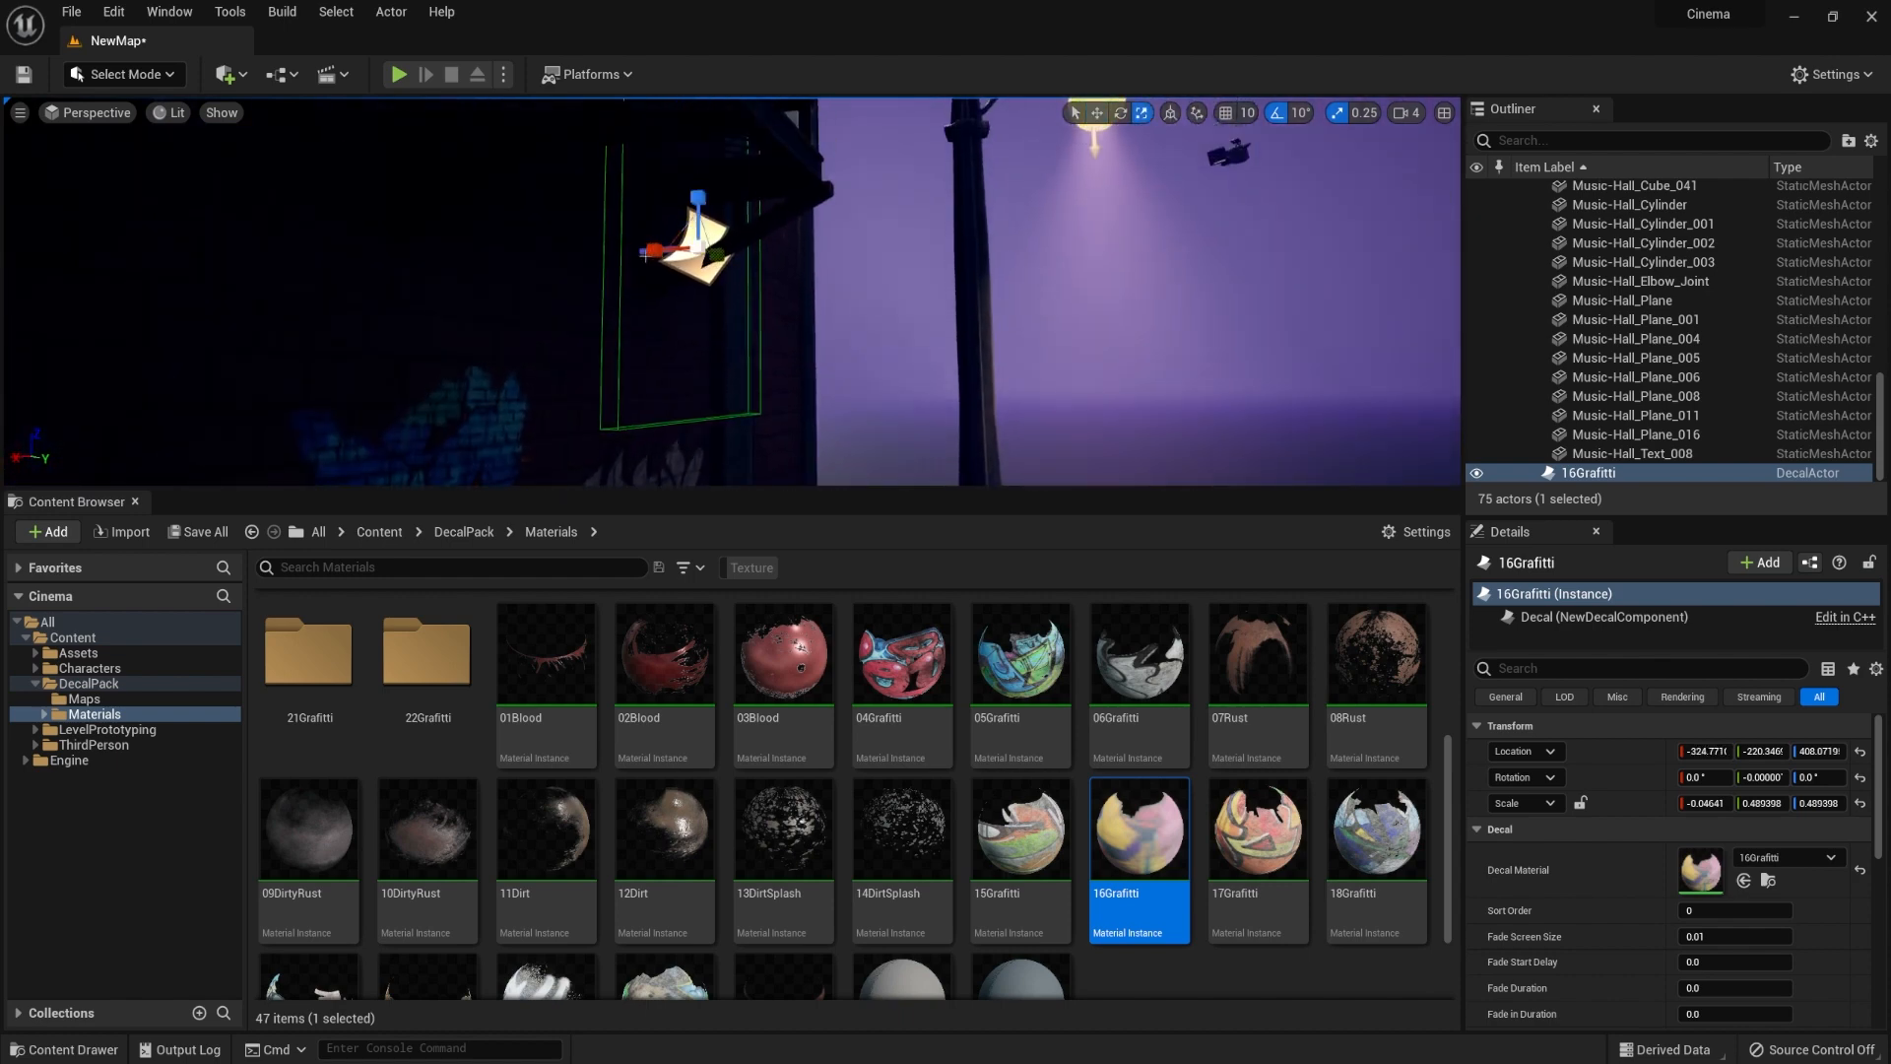
drag(637, 254, 611, 256)
drag(741, 253, 802, 224)
right_drag(802, 224, 406, 187)
Switch the viewport to Unlit and lower the 16Grafitti decal to Z about 270, between the blue graffiti and the white tag.
click(171, 114)
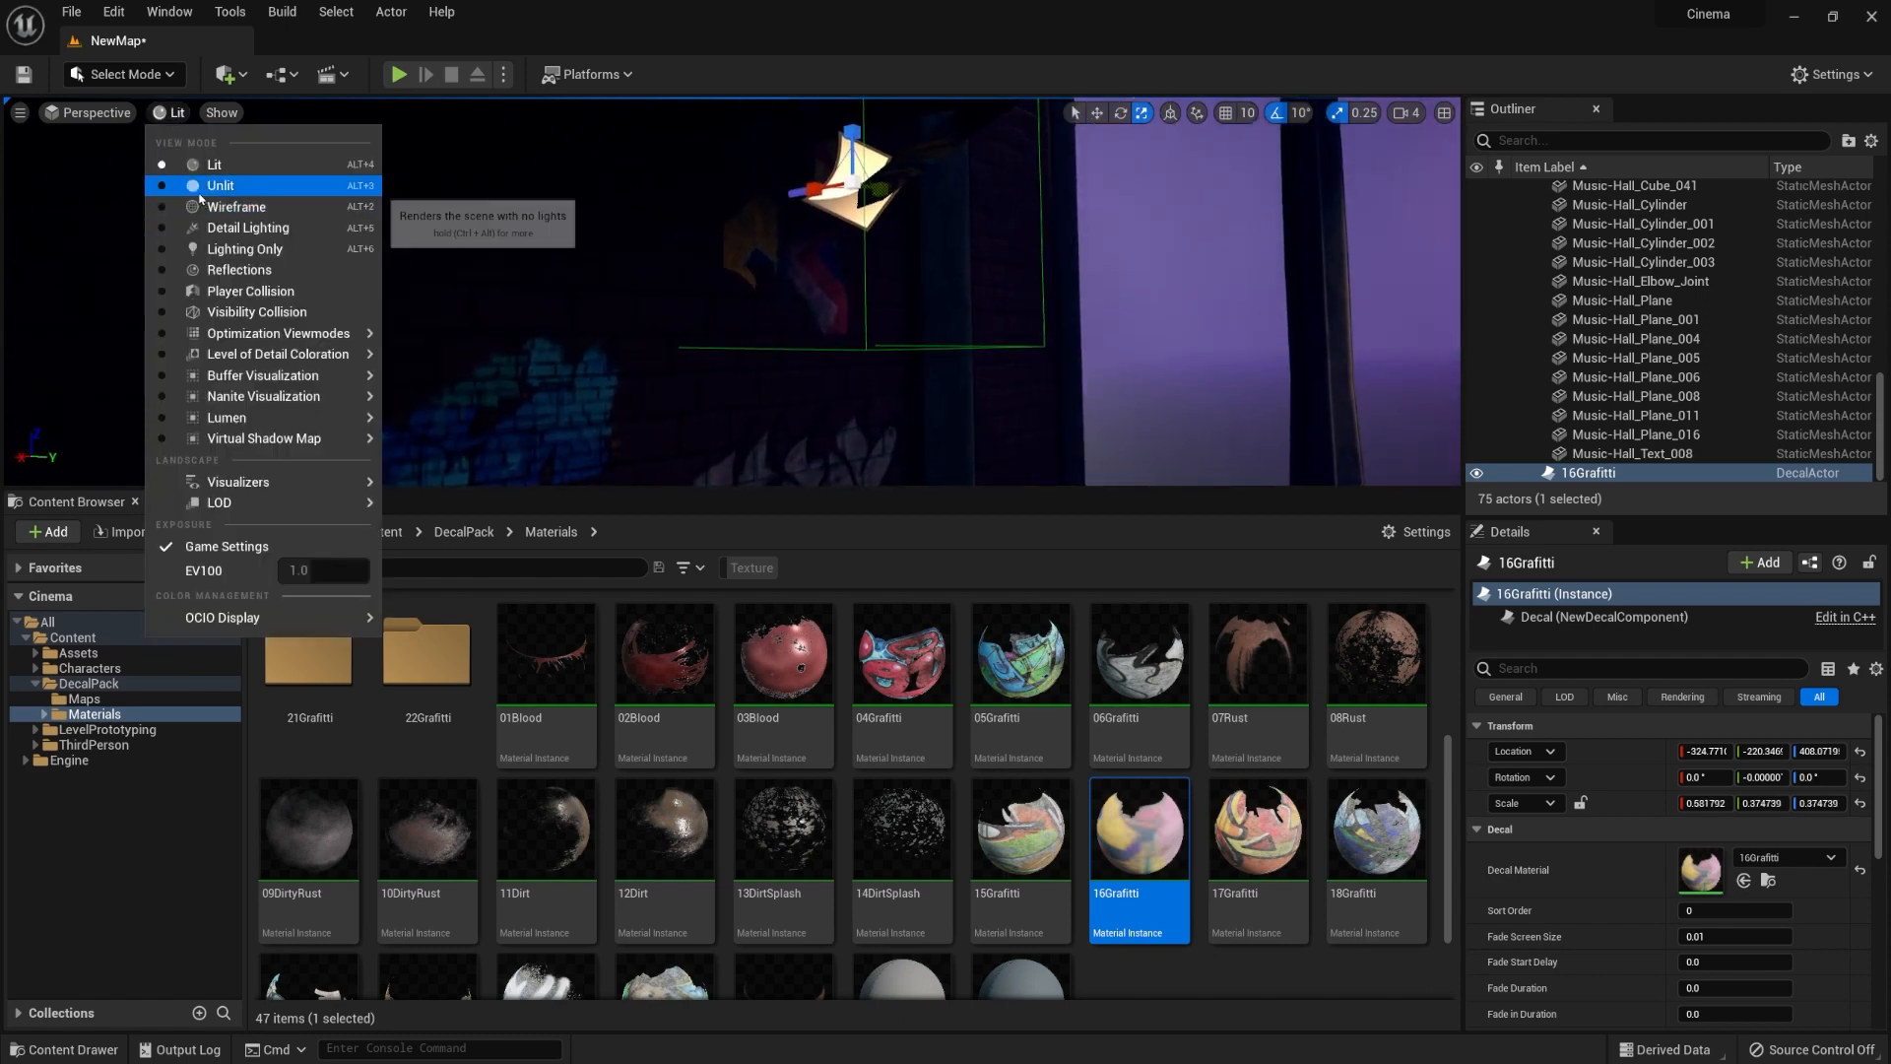
click(214, 184)
key(w)
drag(871, 120, 839, 362)
key(s)
right_drag(839, 362, 916, 361)
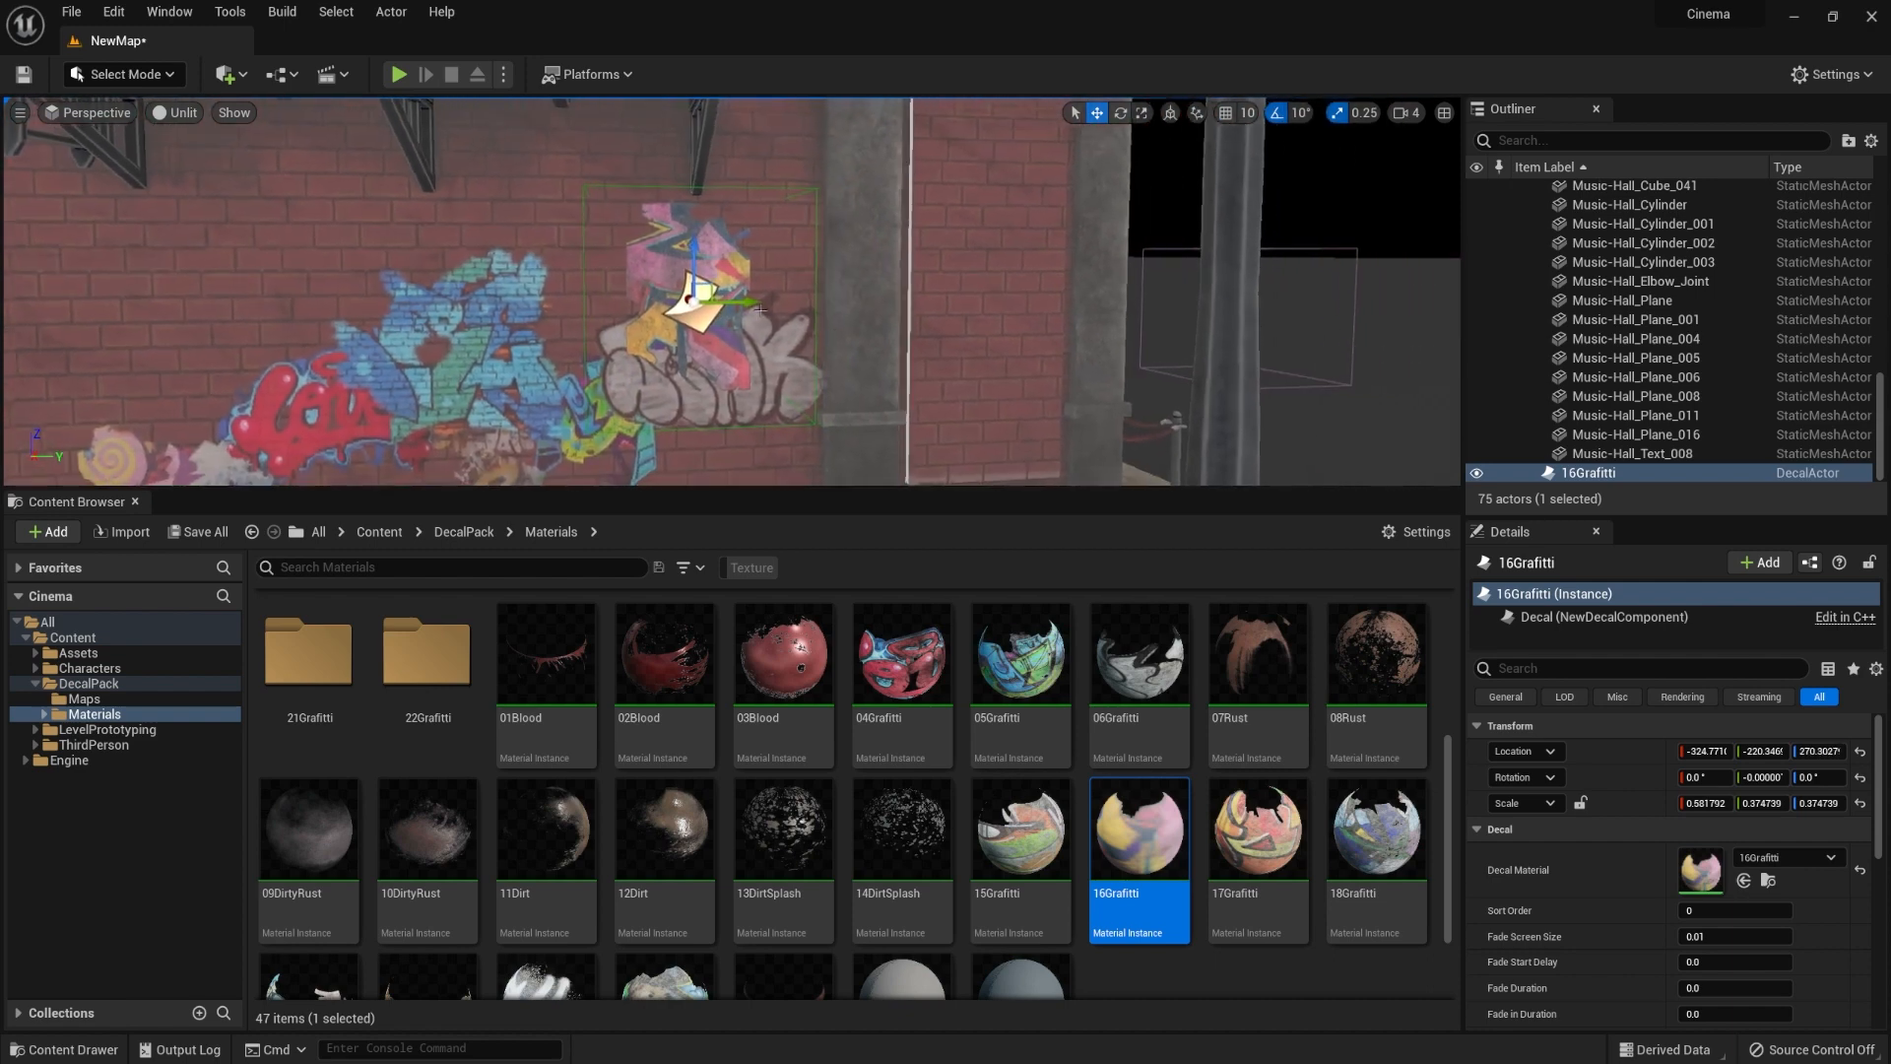
drag(744, 303, 719, 304)
Place a 17Grafitti decal on the brick wall and rotate it to a Y rotation of 0° so it faces the wall.
drag(1265, 836, 495, 297)
key(a)
right_drag(494, 297, 611, 296)
key(e)
drag(655, 293, 664, 374)
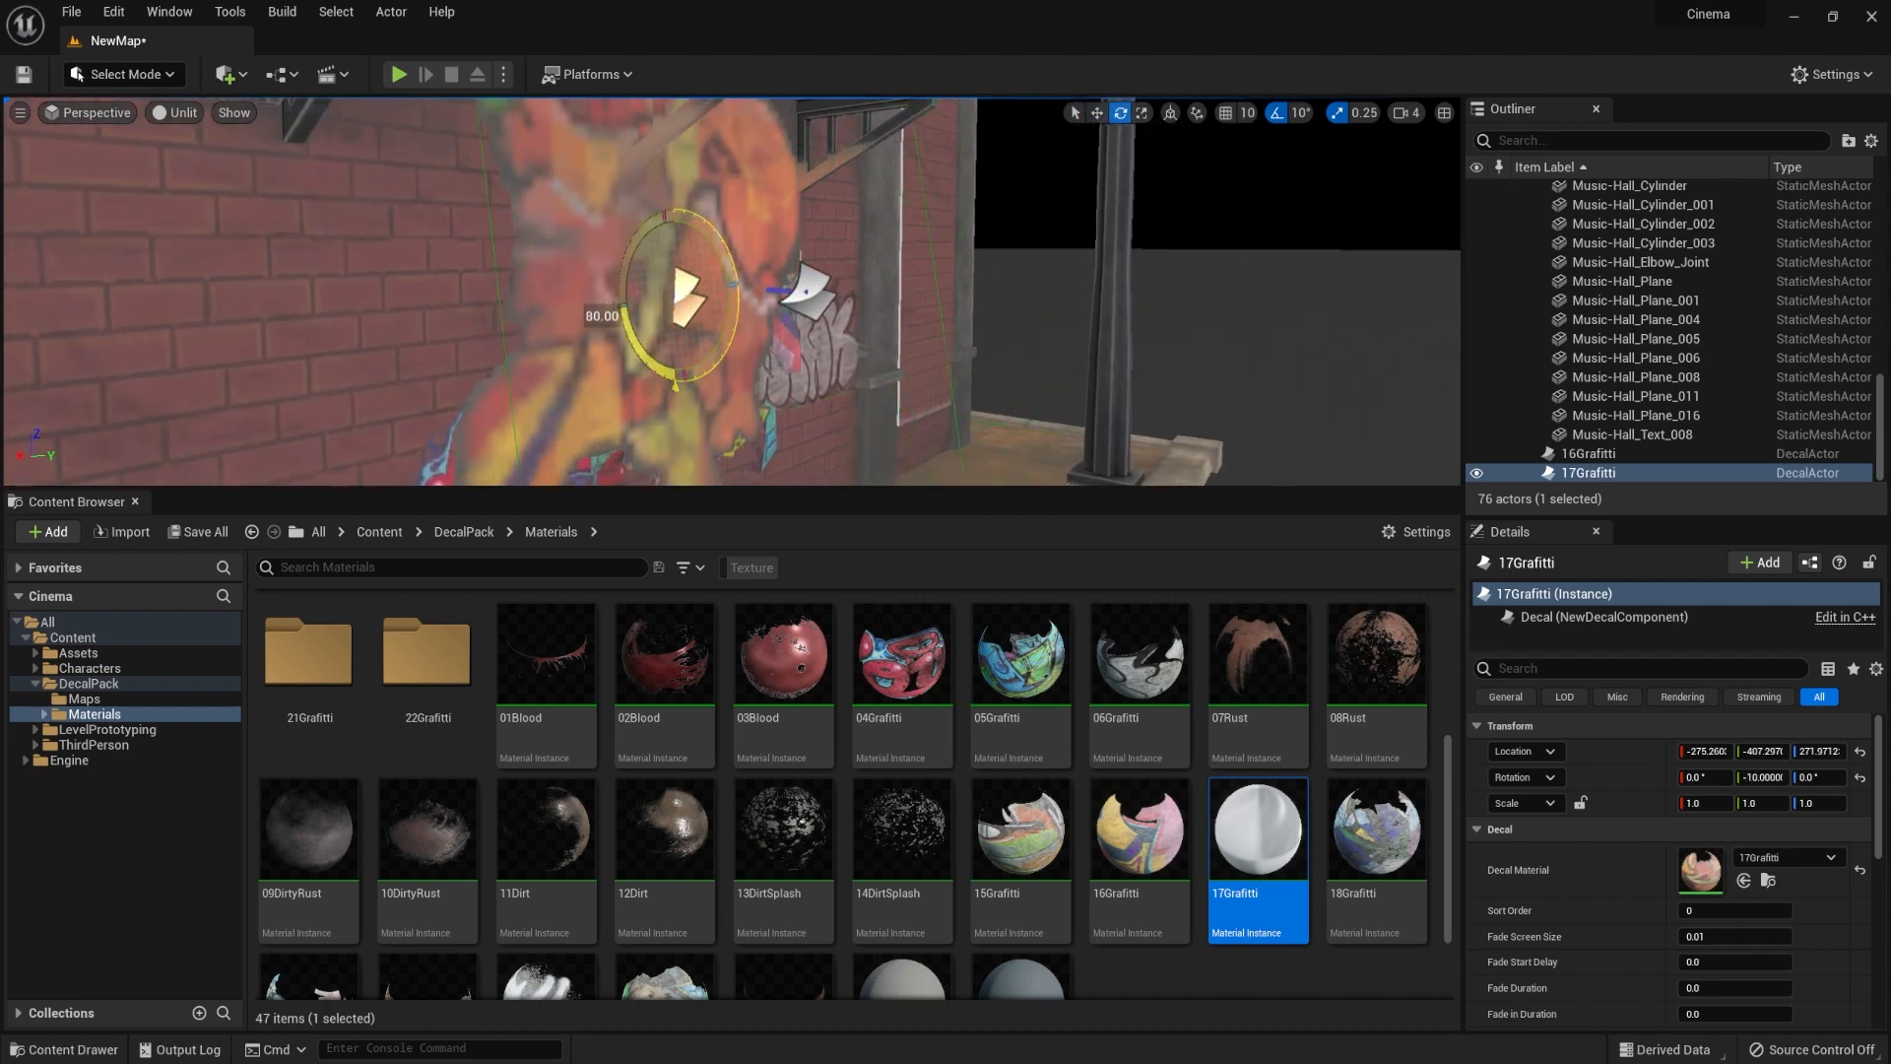
Scale the 17Grafitti decal to about 0.405 in Y and Z and move it above the red graffiti, to Y about -631 and Z about 252.
key(r)
drag(675, 296, 638, 331)
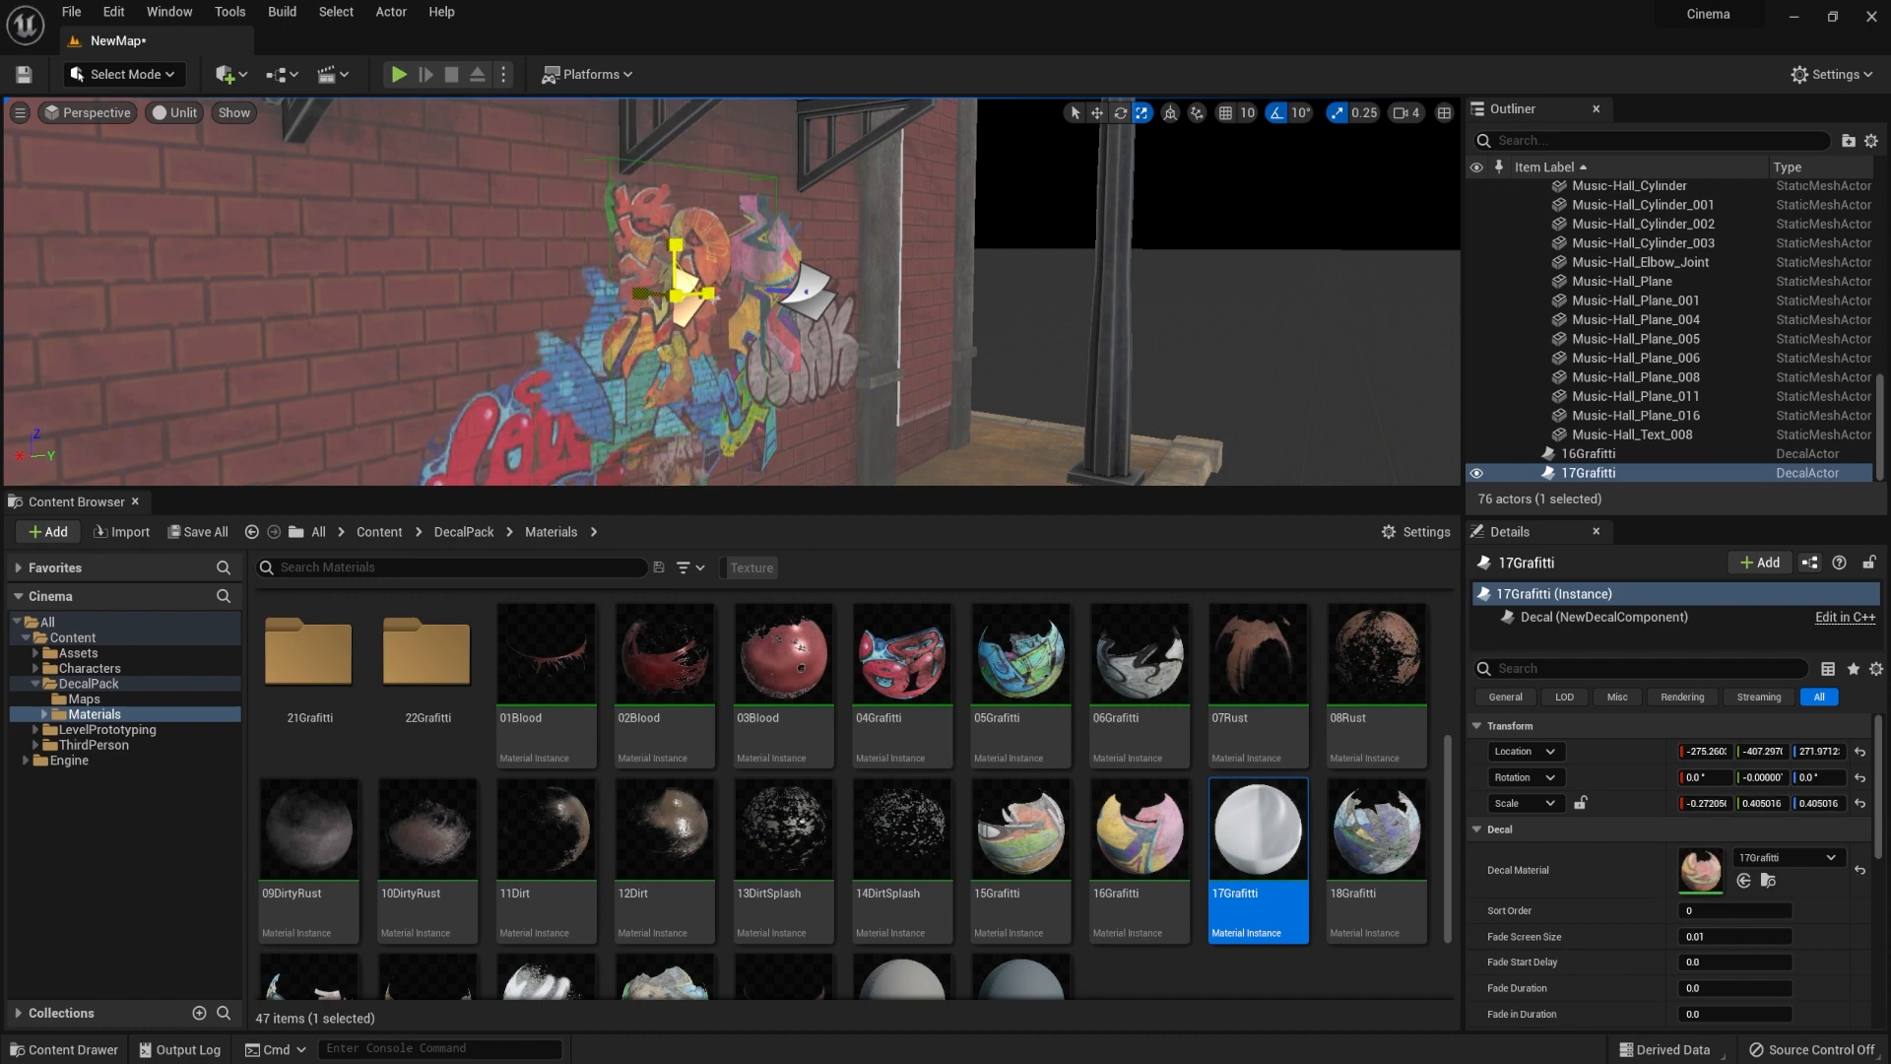
mouse_move(744, 265)
right_down()
mouse_move(803, 258)
mouse_move(700, 262)
mouse_move(725, 258)
right_up()
key(w)
drag(843, 233, 630, 256)
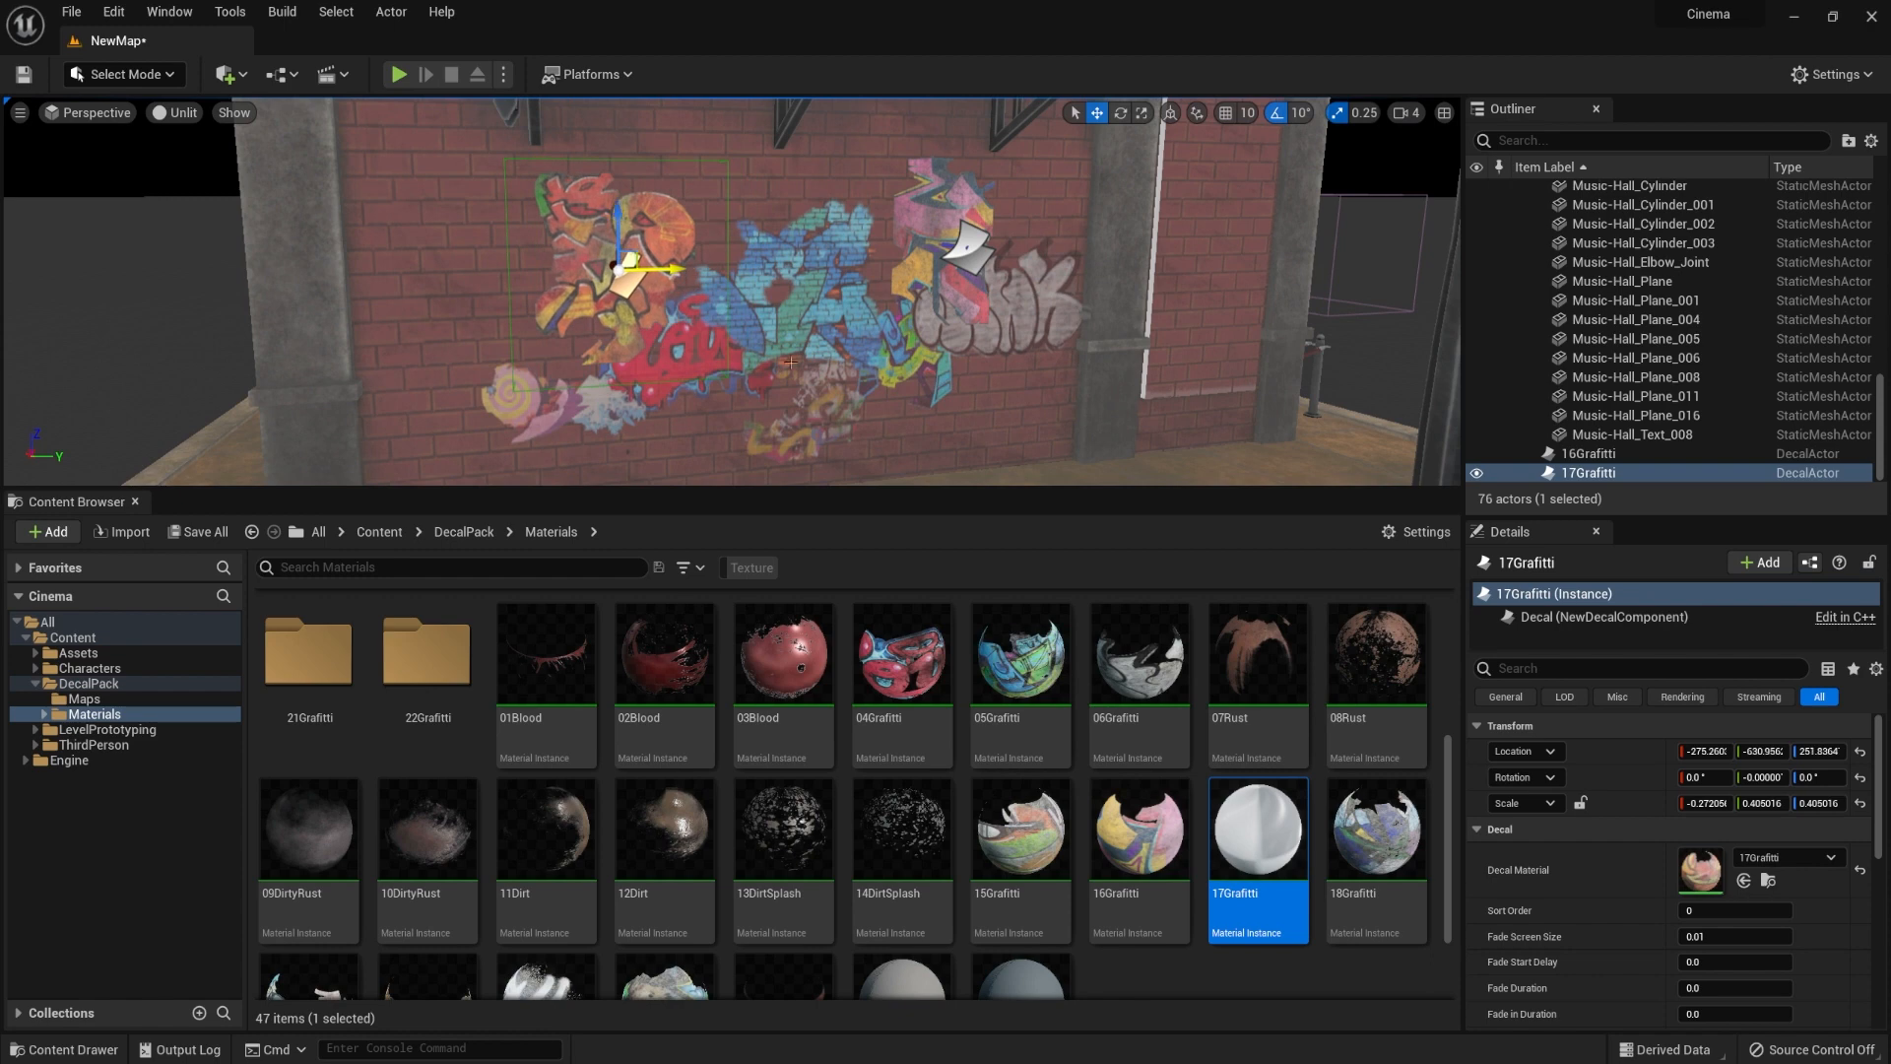
Place a 12Dirt decal on the pavement in front of the graffiti wall.
right_drag(848, 325, 798, 394)
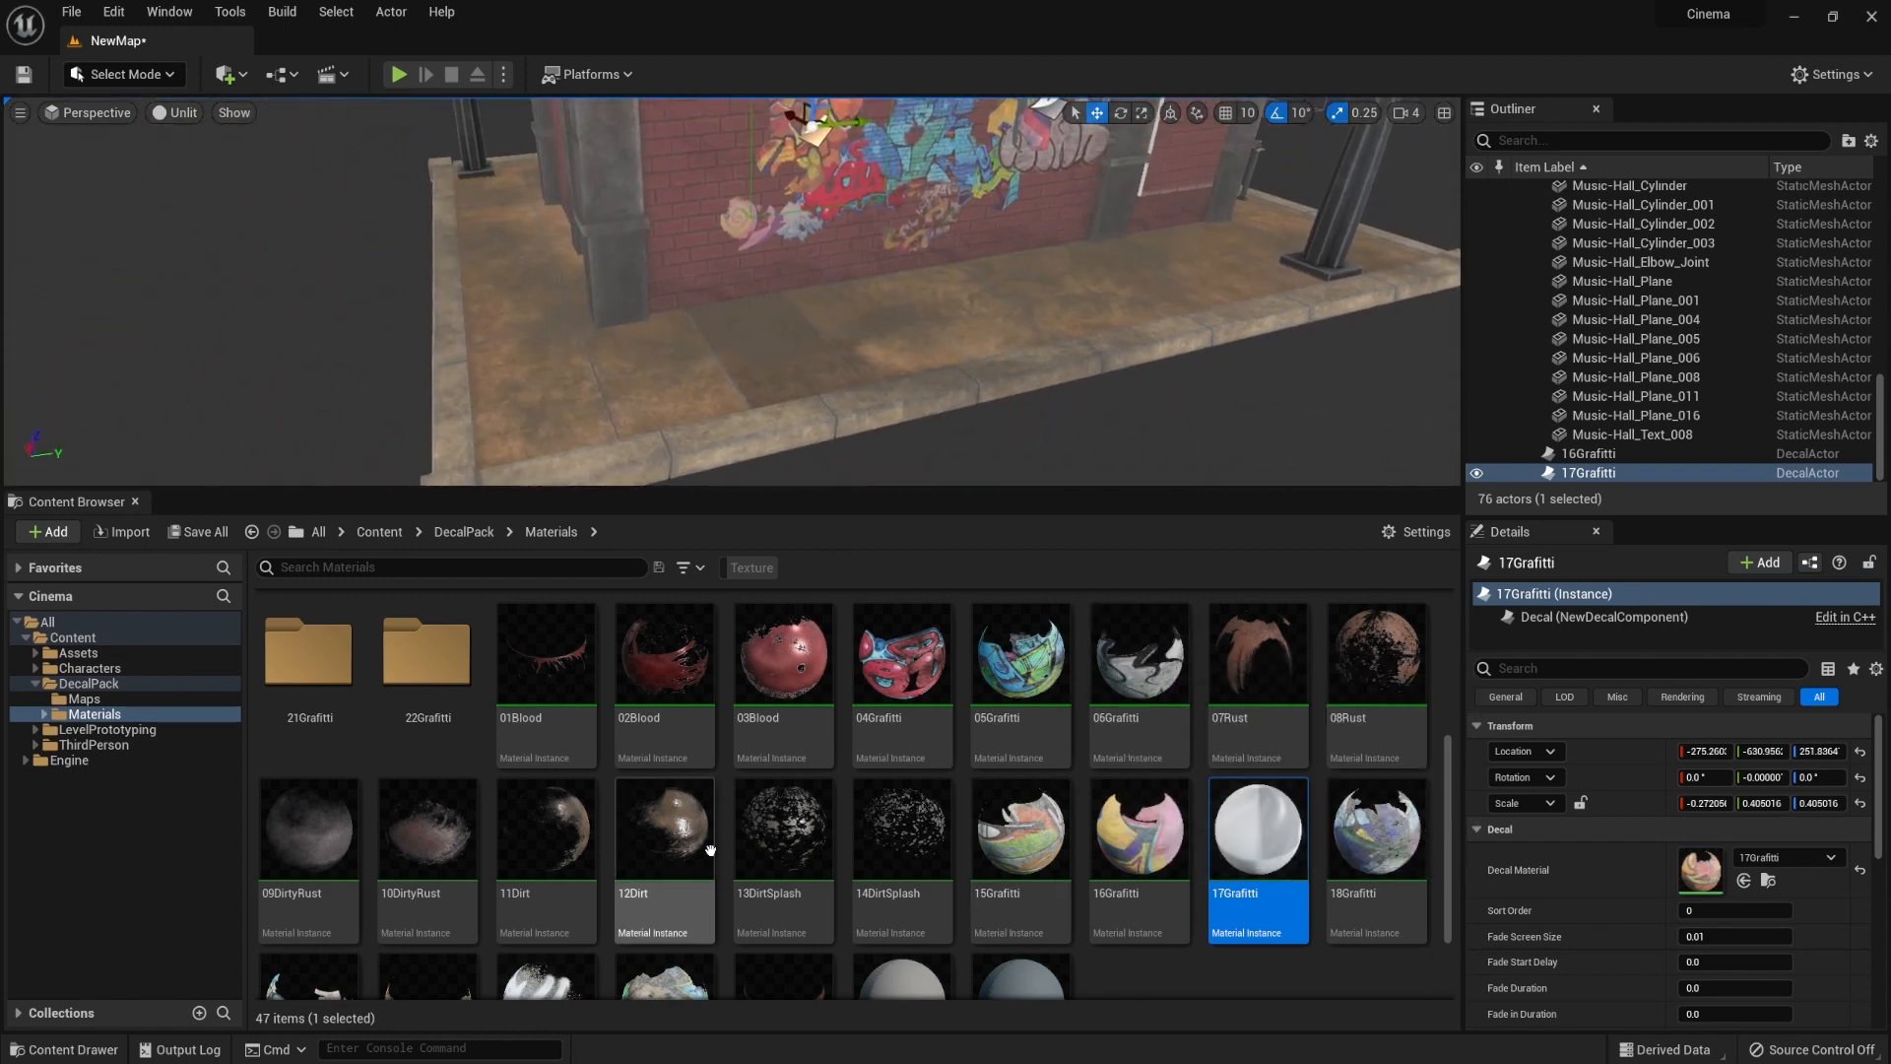
drag(665, 847, 970, 355)
right_drag(970, 355, 906, 404)
Place a 13DirtSplash decal on the pavement, scale it to about 0.405 in Y and Z and move it to Y about -301.
drag(817, 837, 923, 374)
key(e)
key(r)
key(ctrl+z)
right_drag(1046, 308, 990, 313)
key(d)
key(w)
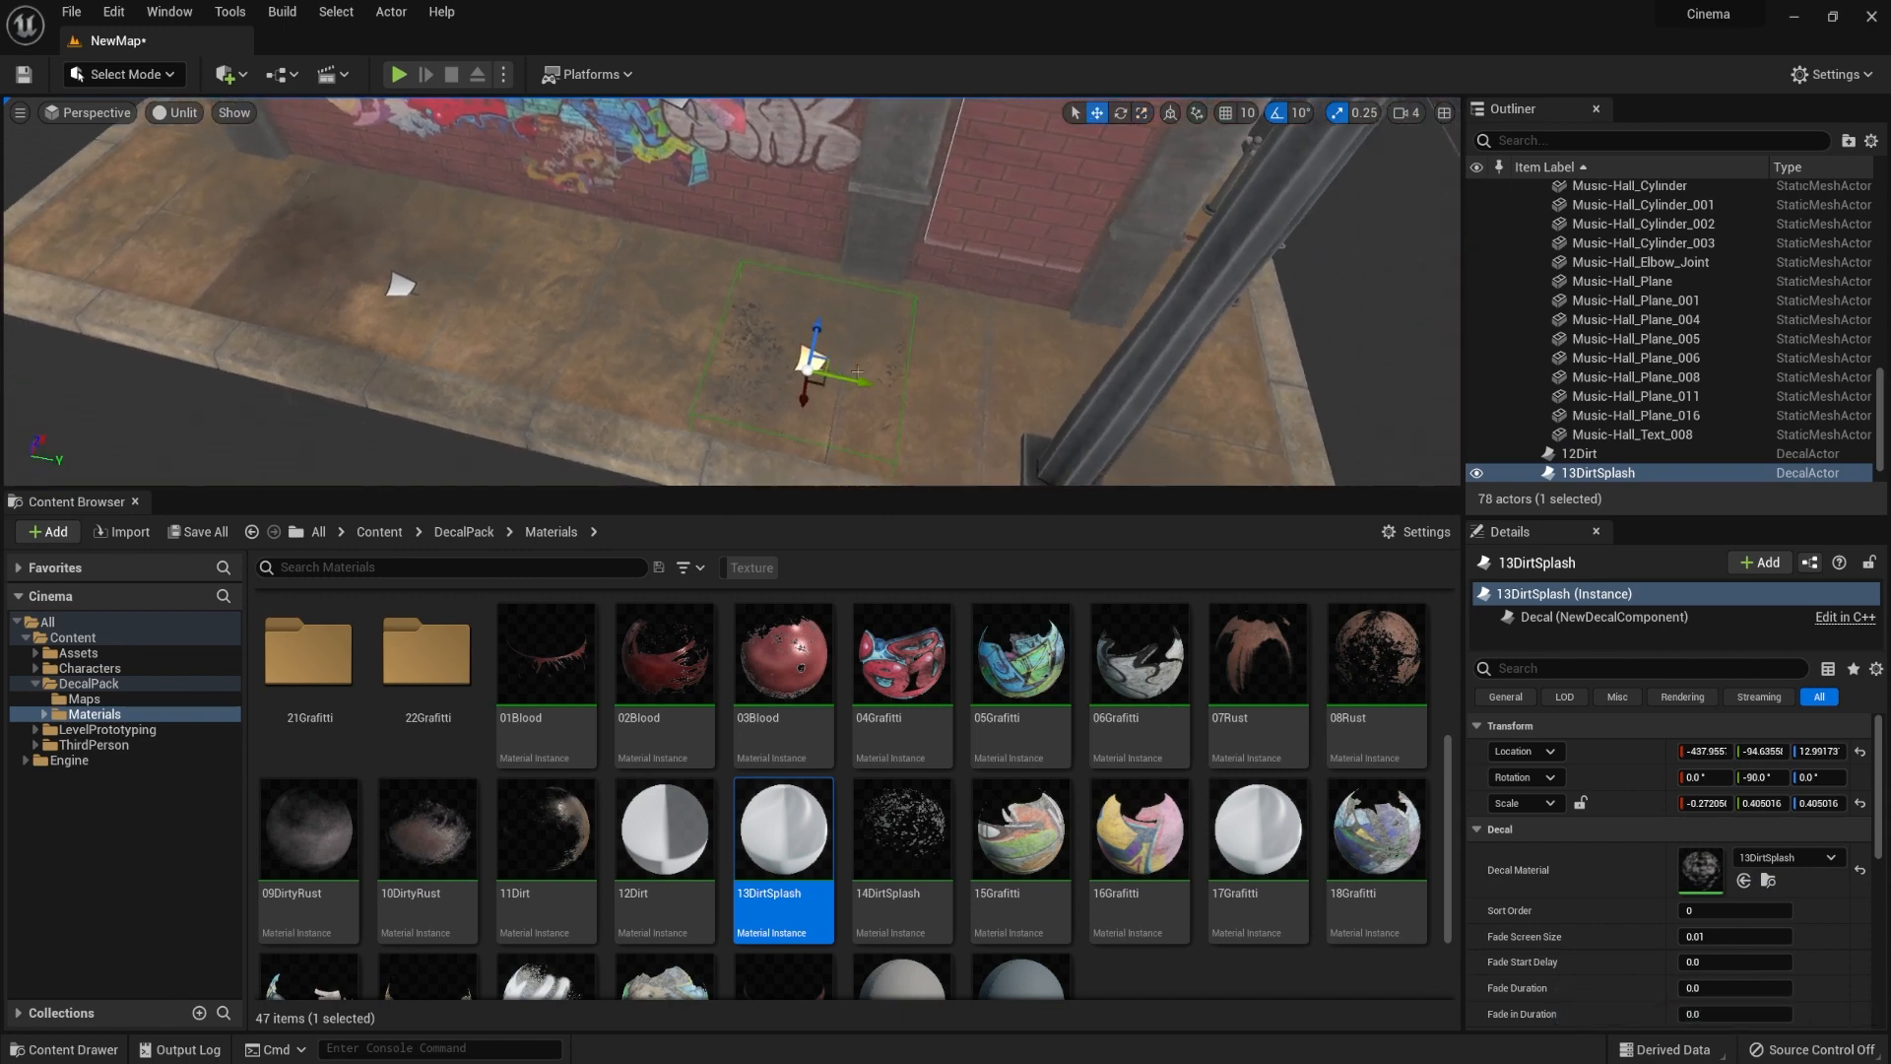
drag(768, 367, 672, 351)
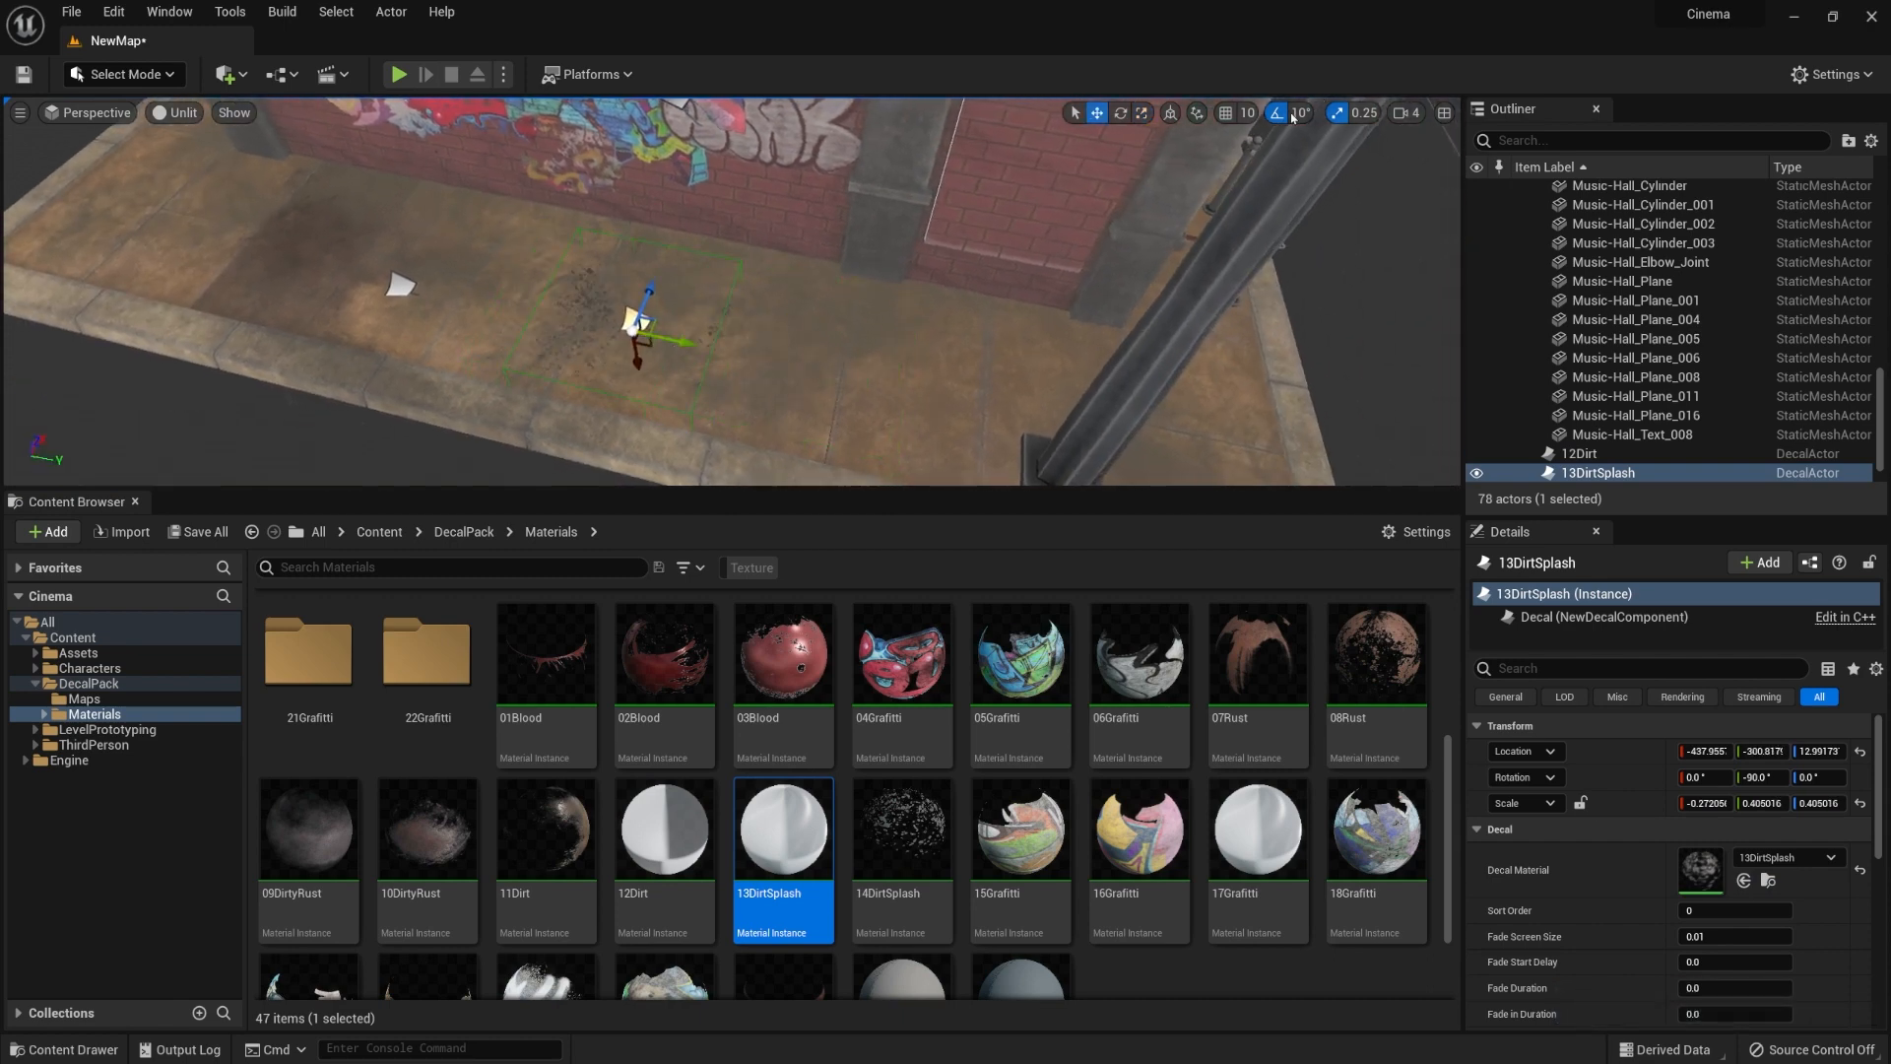
Switch the viewport back to Lit mode and turn on Game View to hide the editor icons.
right_drag(783, 146, 754, 67)
key(s)
click(182, 115)
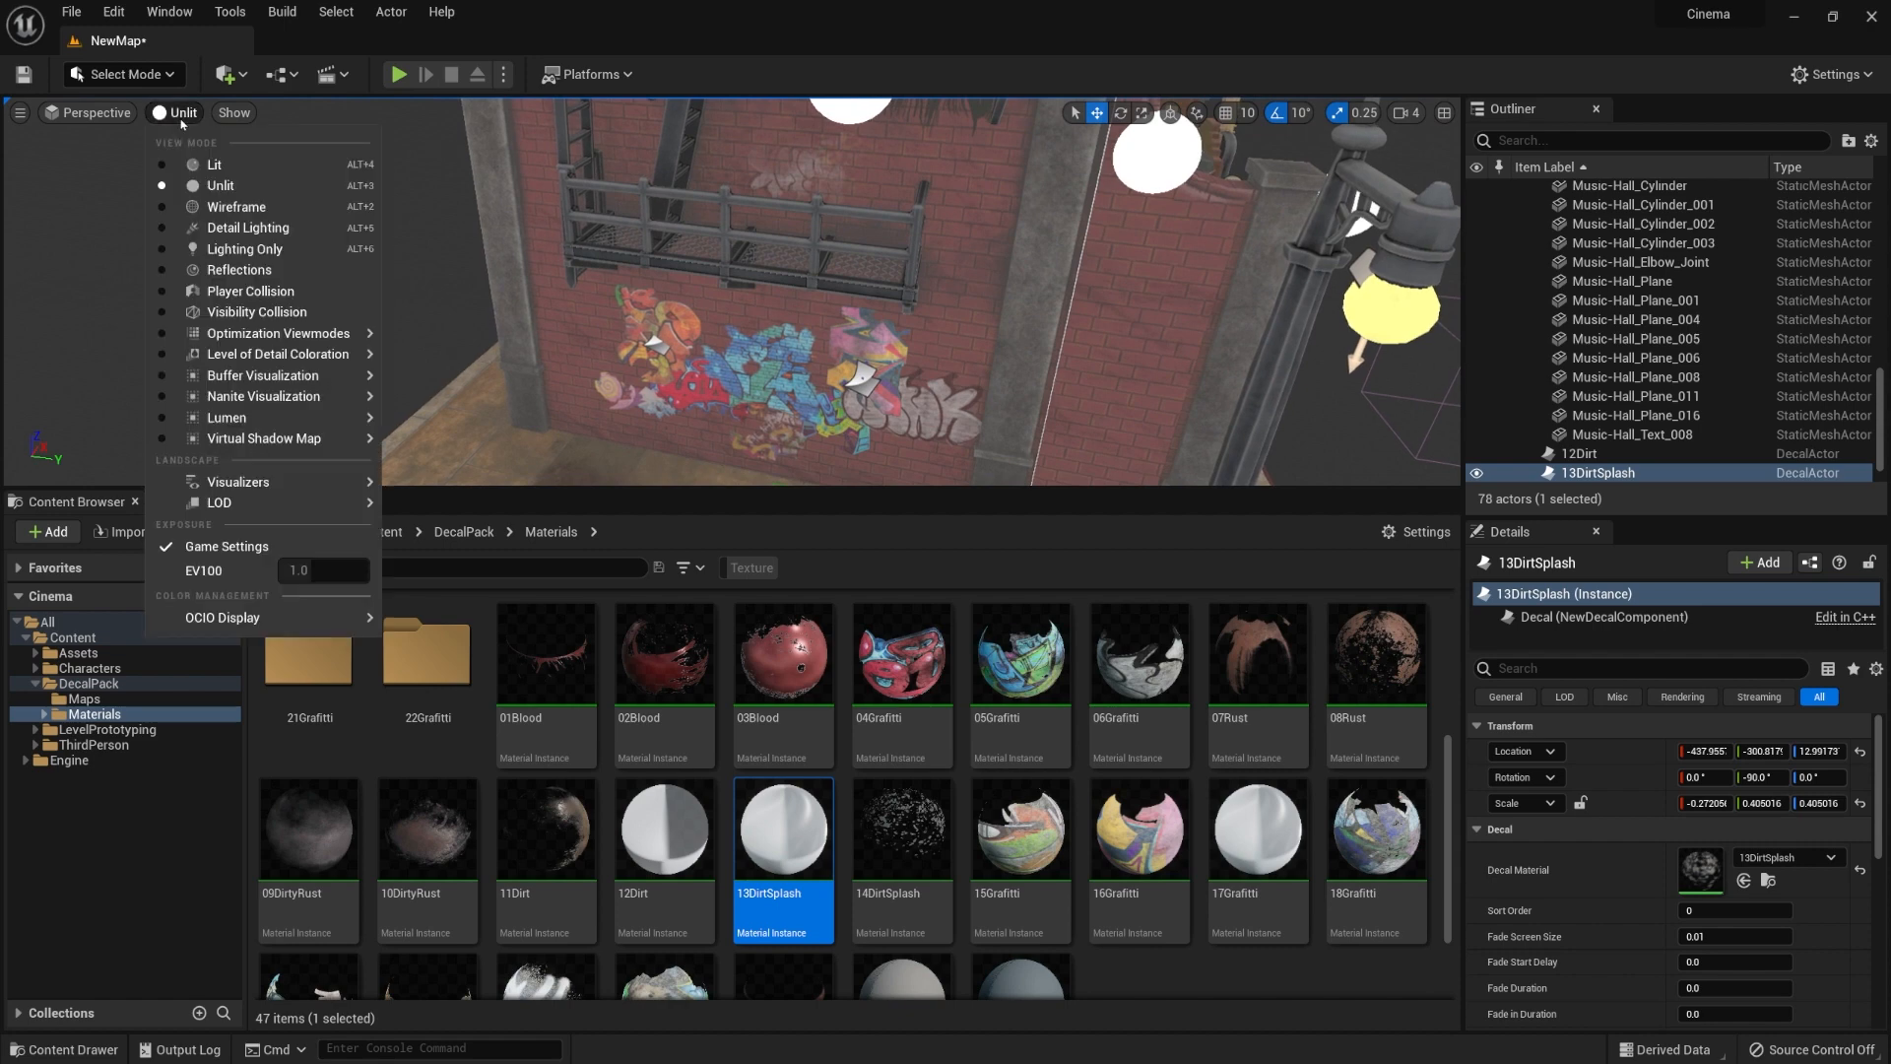
click(207, 170)
key(s)
mouse_move(776, 335)
right_down()
mouse_move(784, 371)
mouse_move(776, 335)
right_up()
key(w)
key(g)
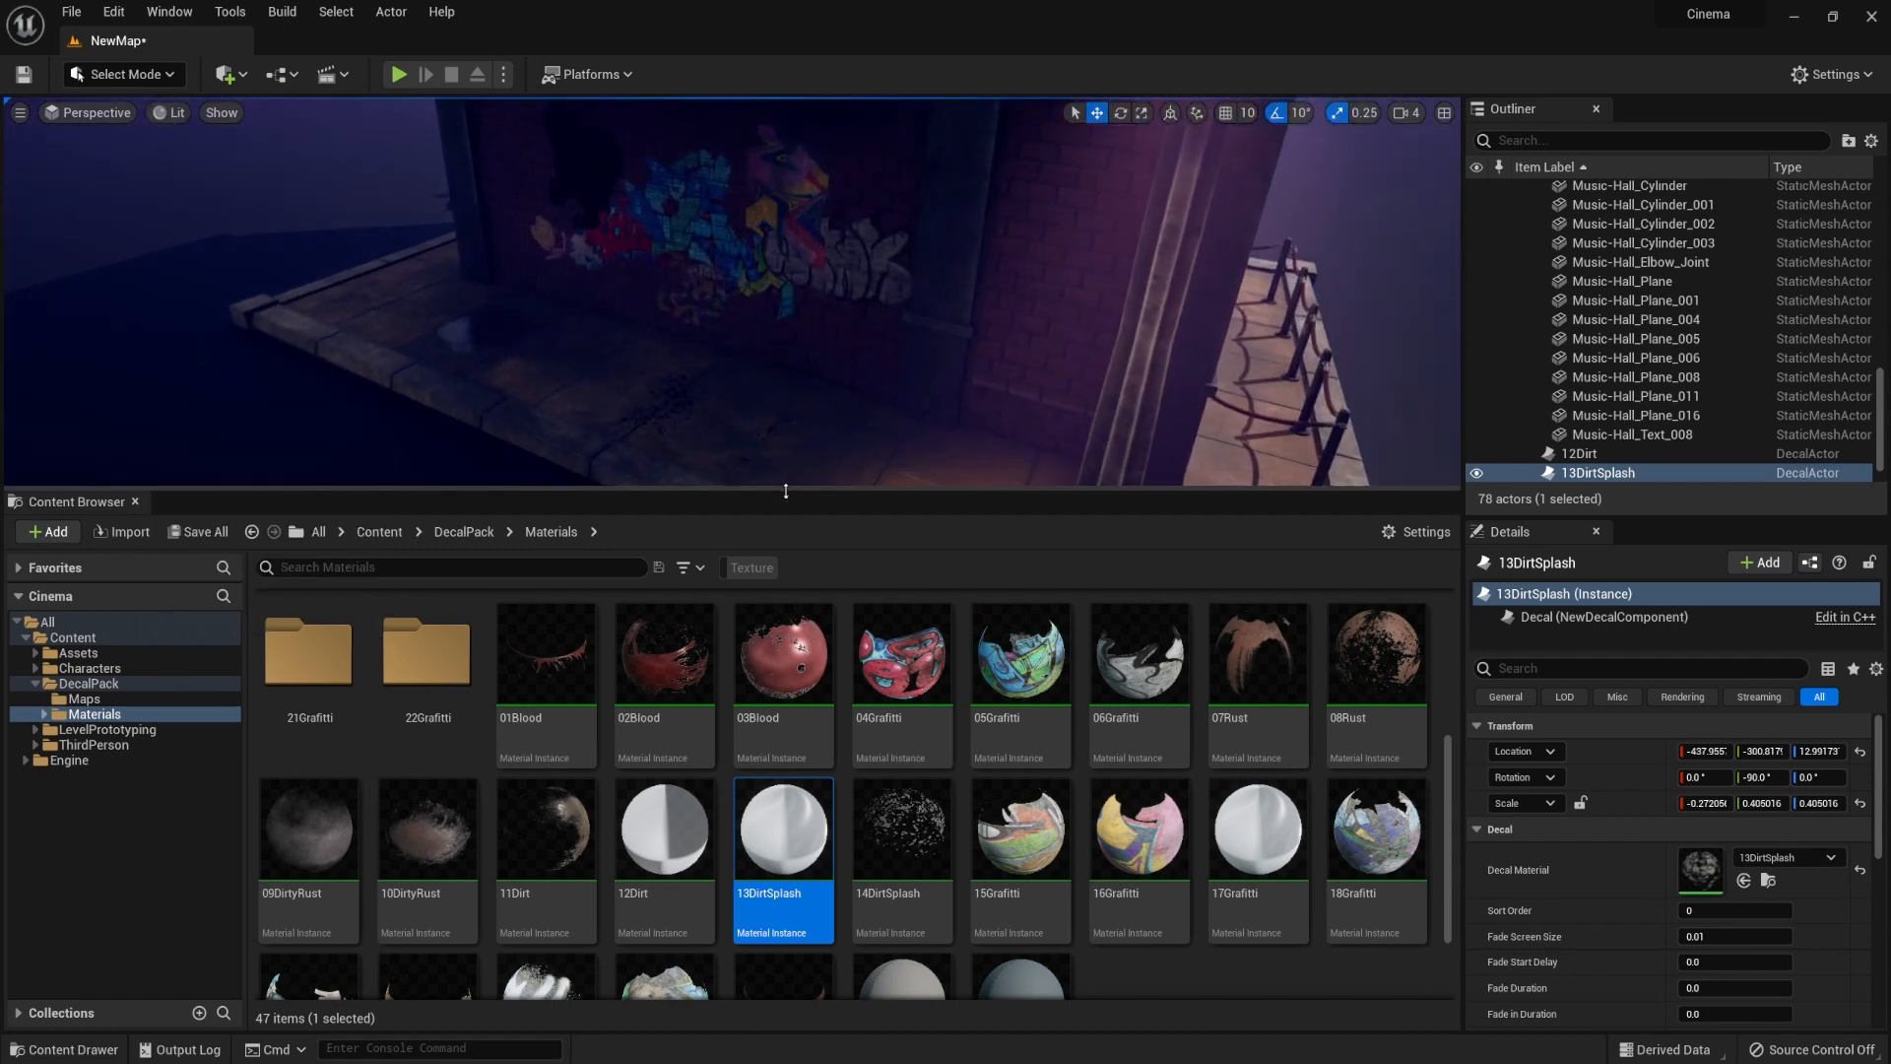
Enlarge the viewport and inspect the graffiti and dirt decals on the wall and pavement.
drag(789, 499, 789, 723)
key(a)
right_drag(778, 414, 1008, 448)
key(s)
key(w)
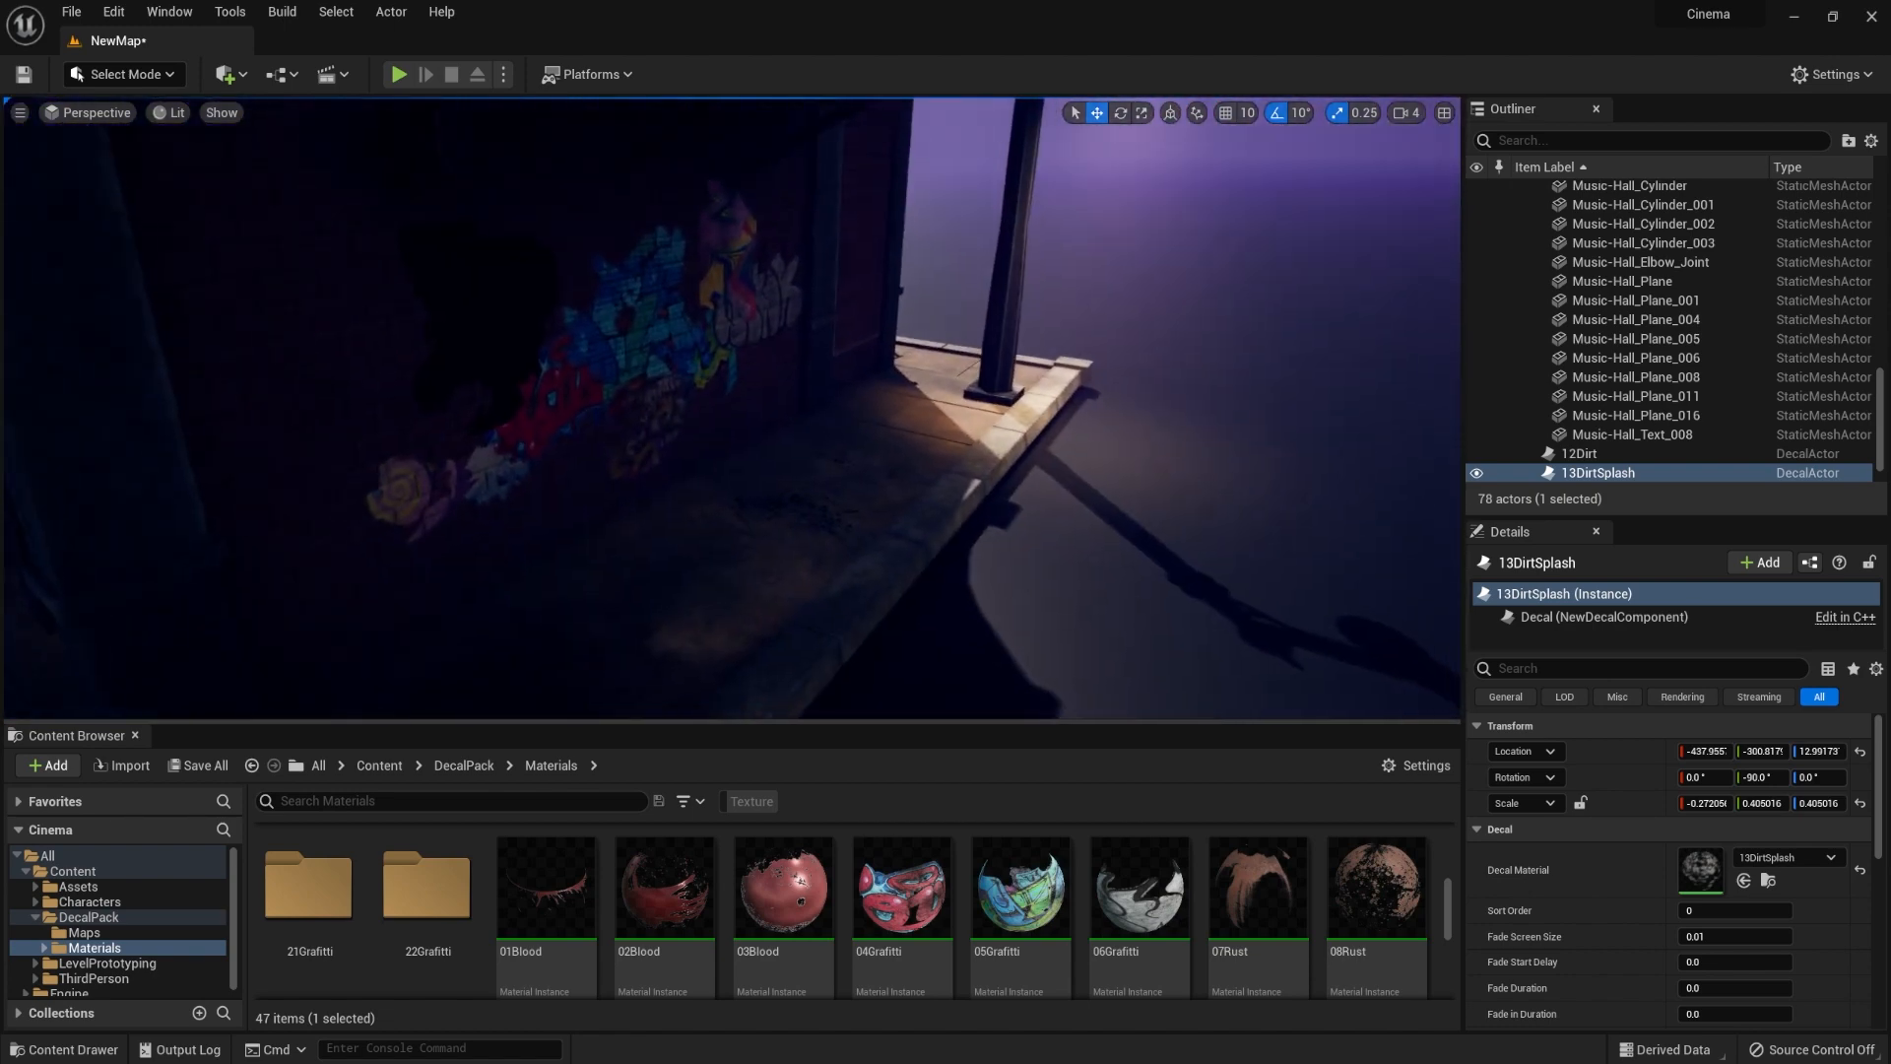
right_drag(818, 480, 746, 463)
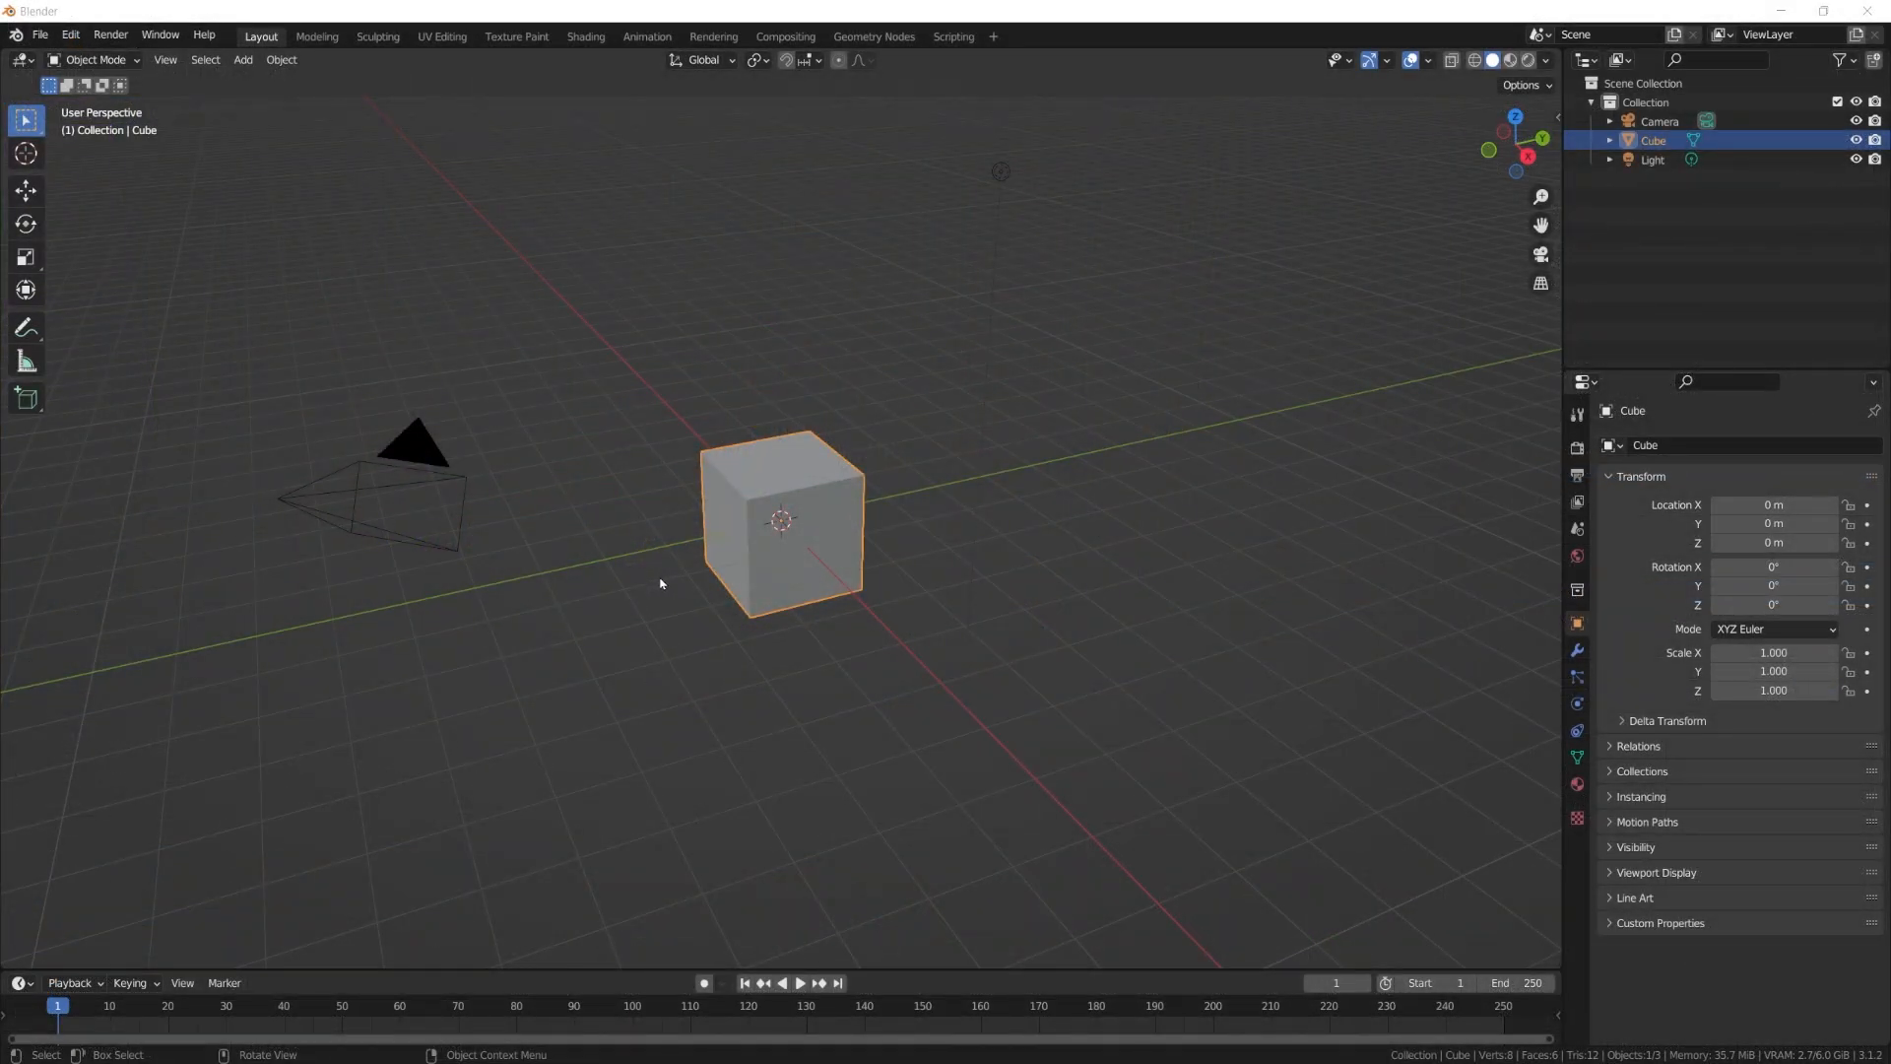
Add a plane mesh, raise it to Z about 1.24 m and shift it to Y about -0.91 m above the cube.
click(660, 583)
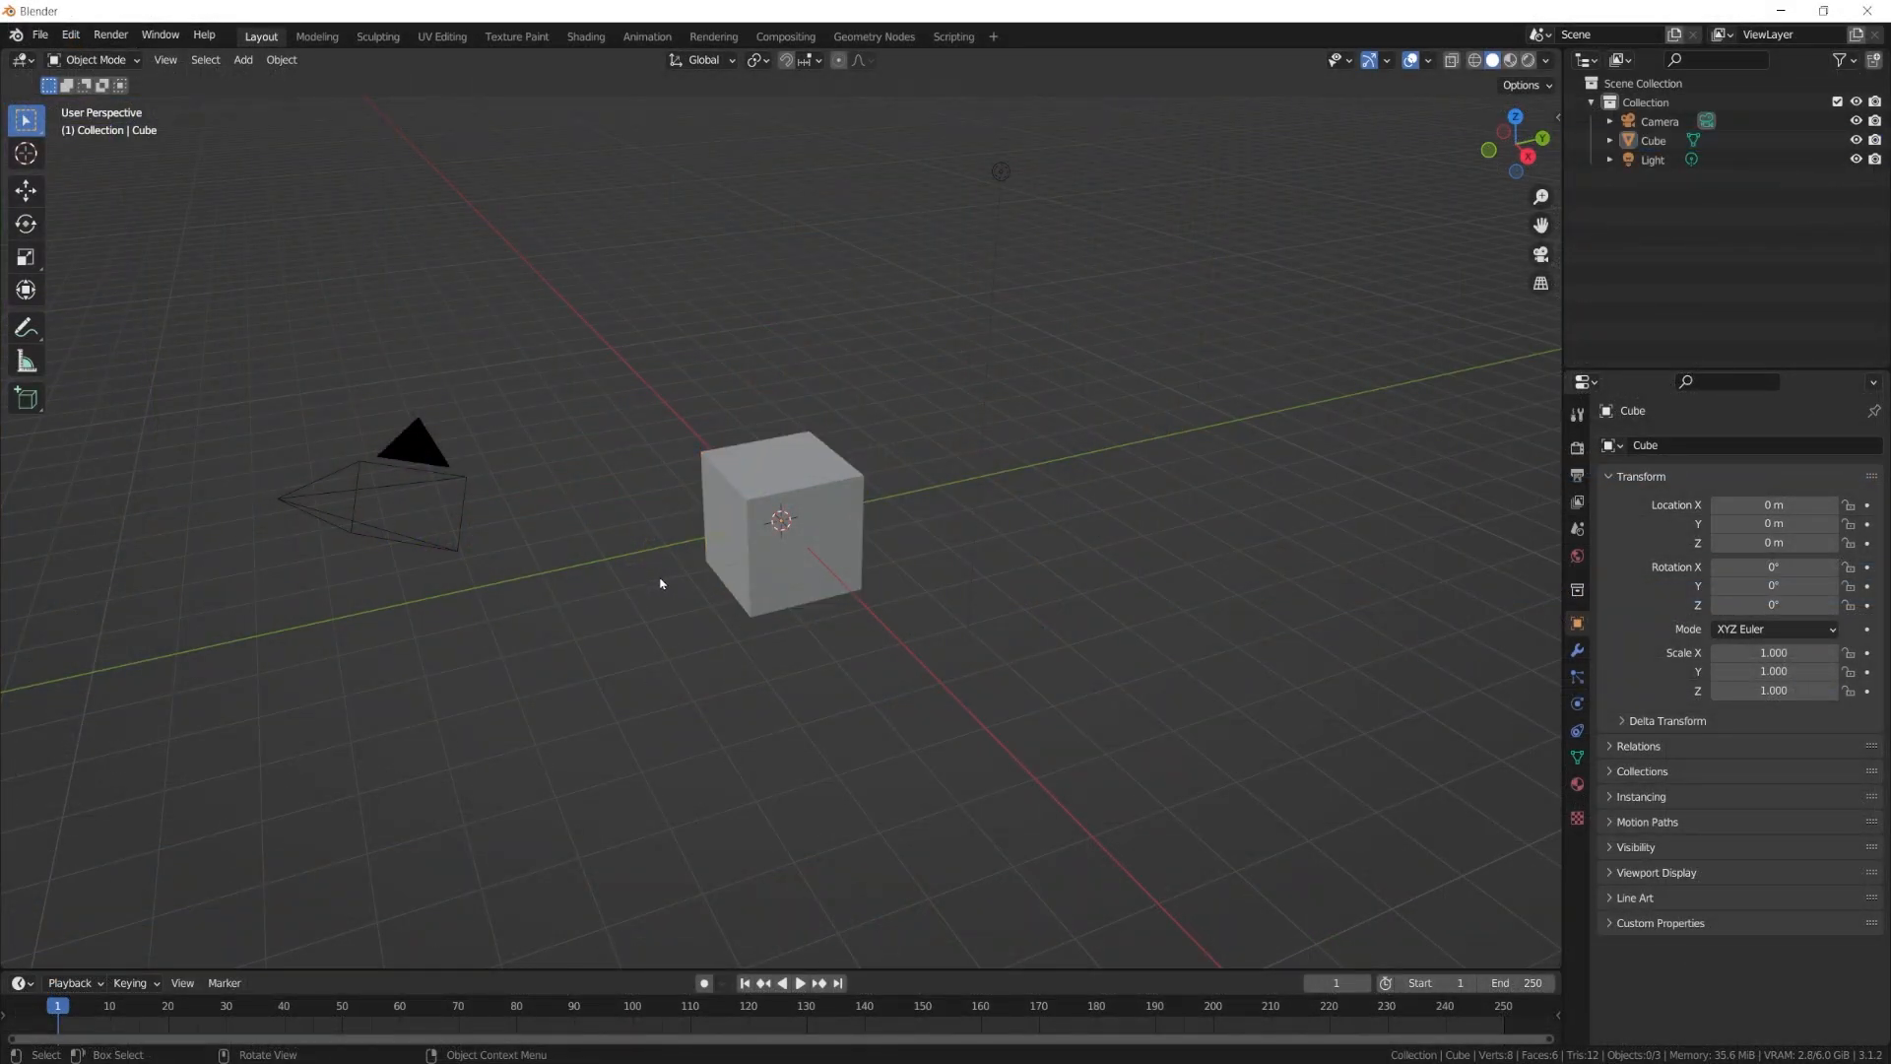
key(shift+a)
mouse_move(660, 584)
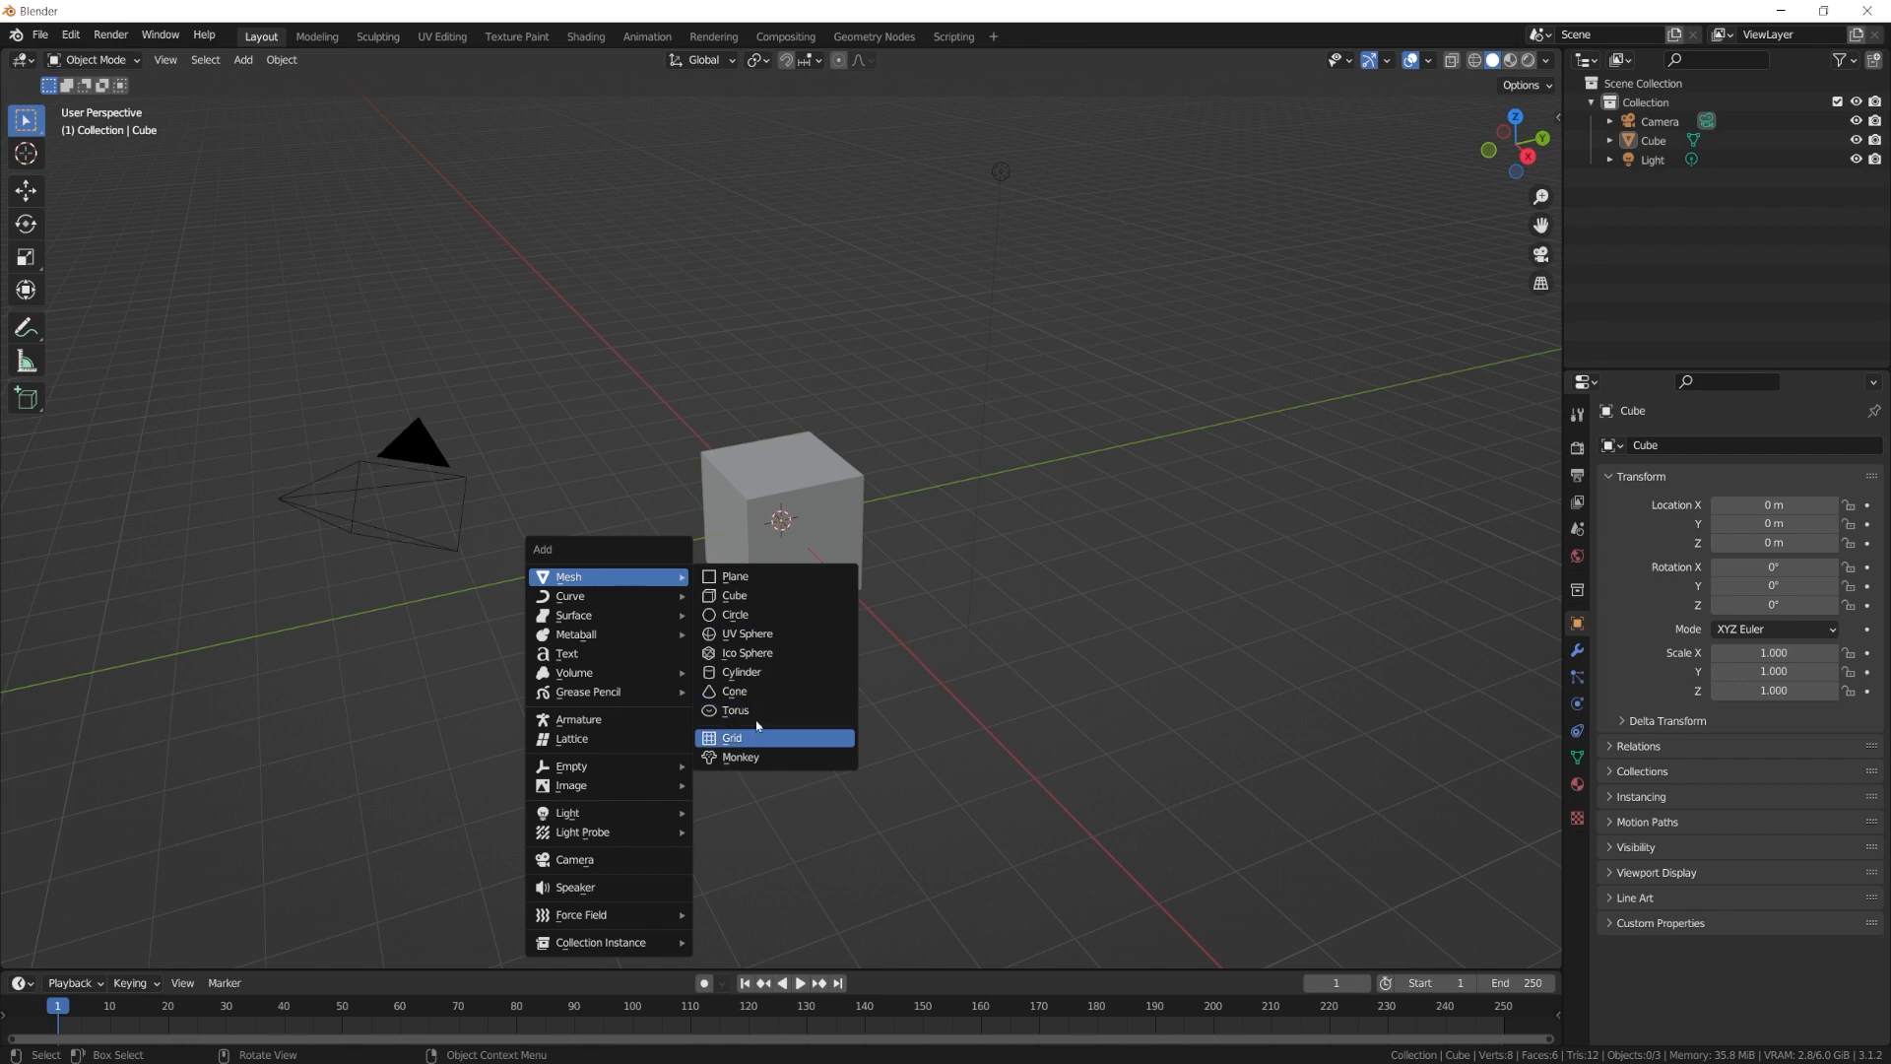
click(745, 577)
key(g)
key(y)
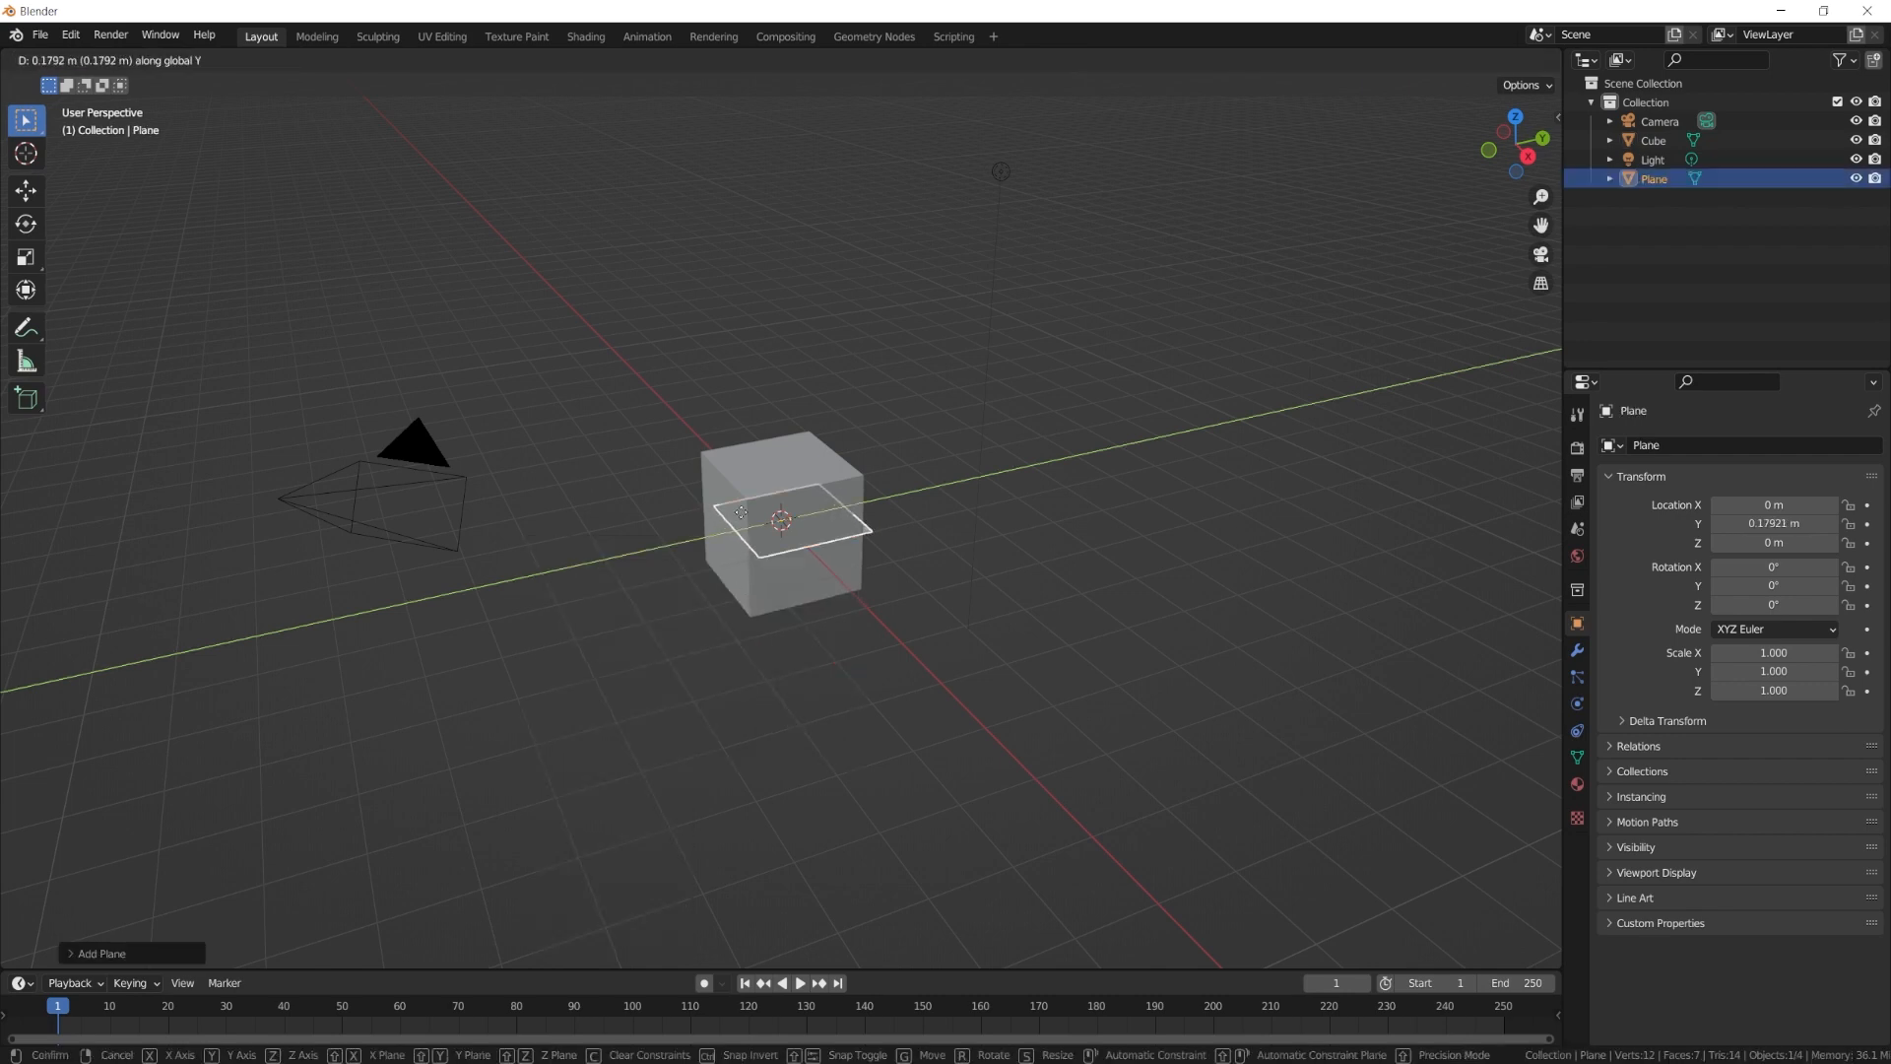
key(z)
click(731, 510)
key(g)
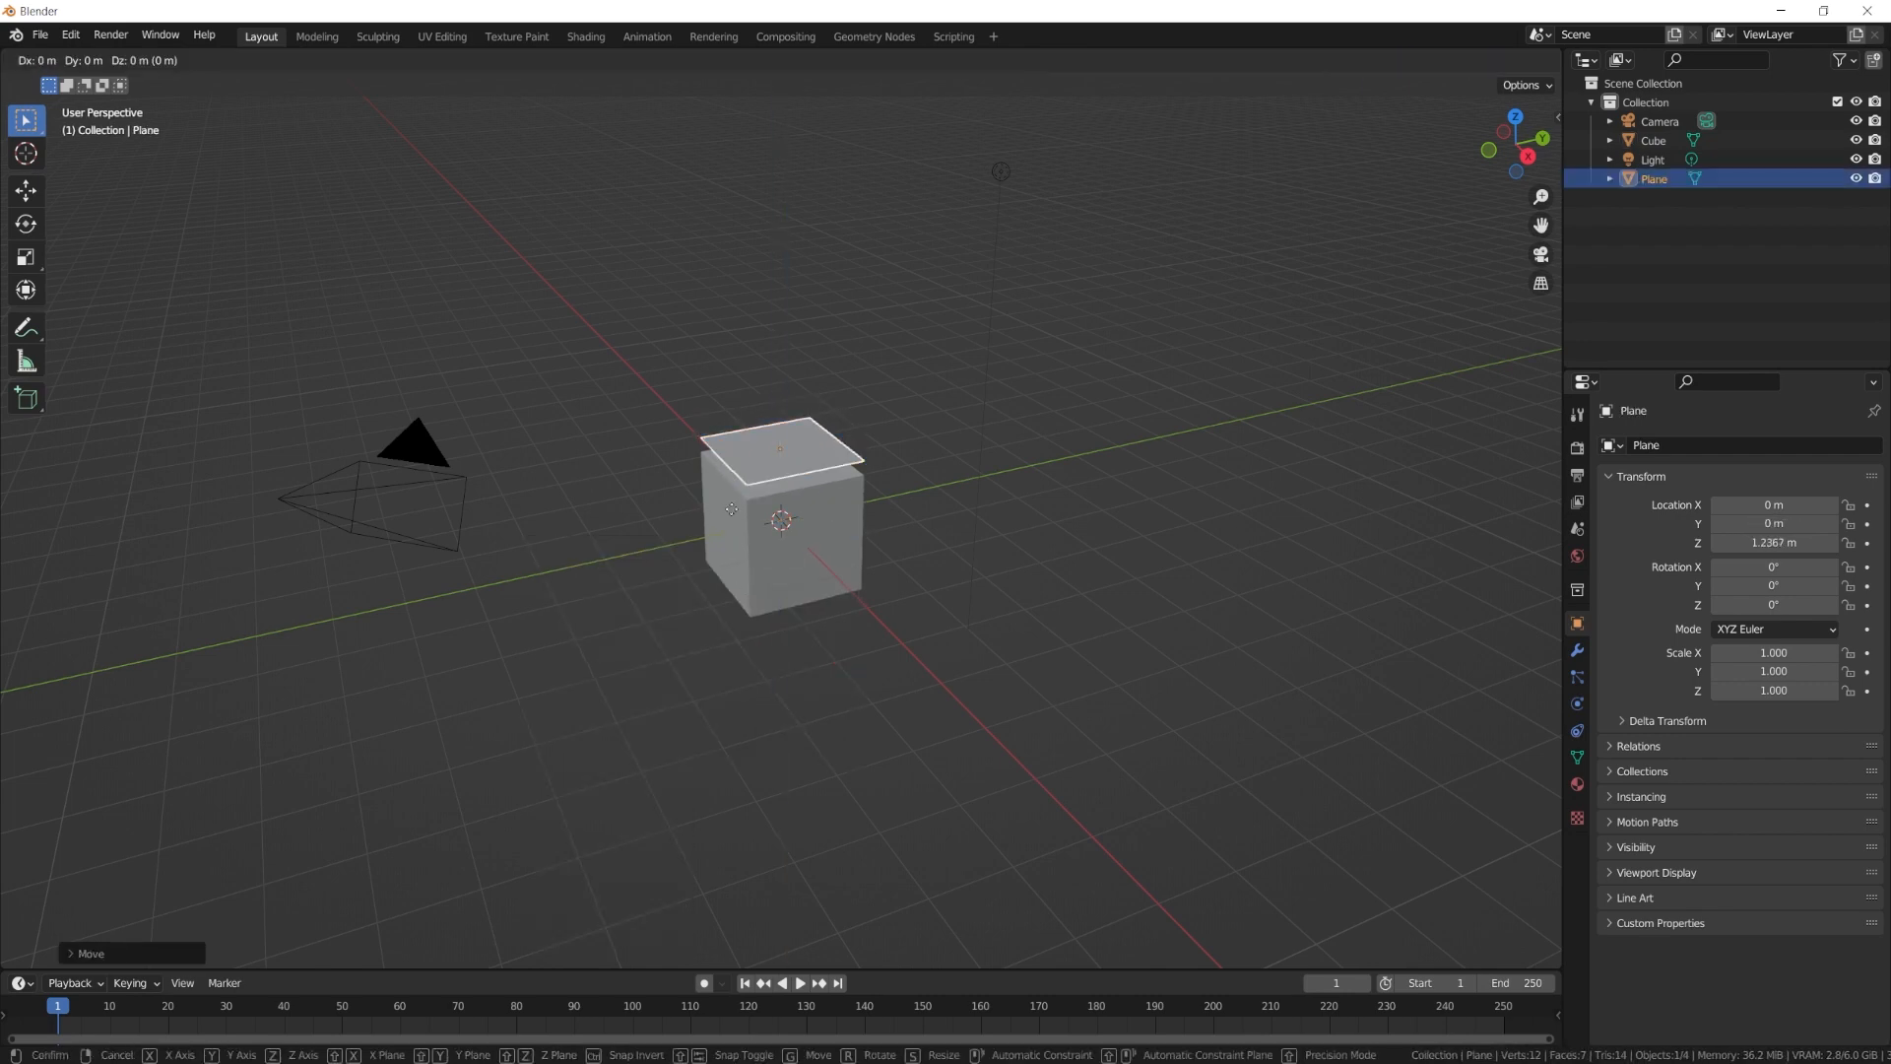
key(y)
click(681, 535)
Rotate the plane 45° about the X axis and move it along Y to about -1.10 m.
scroll(624, 547, up, 4)
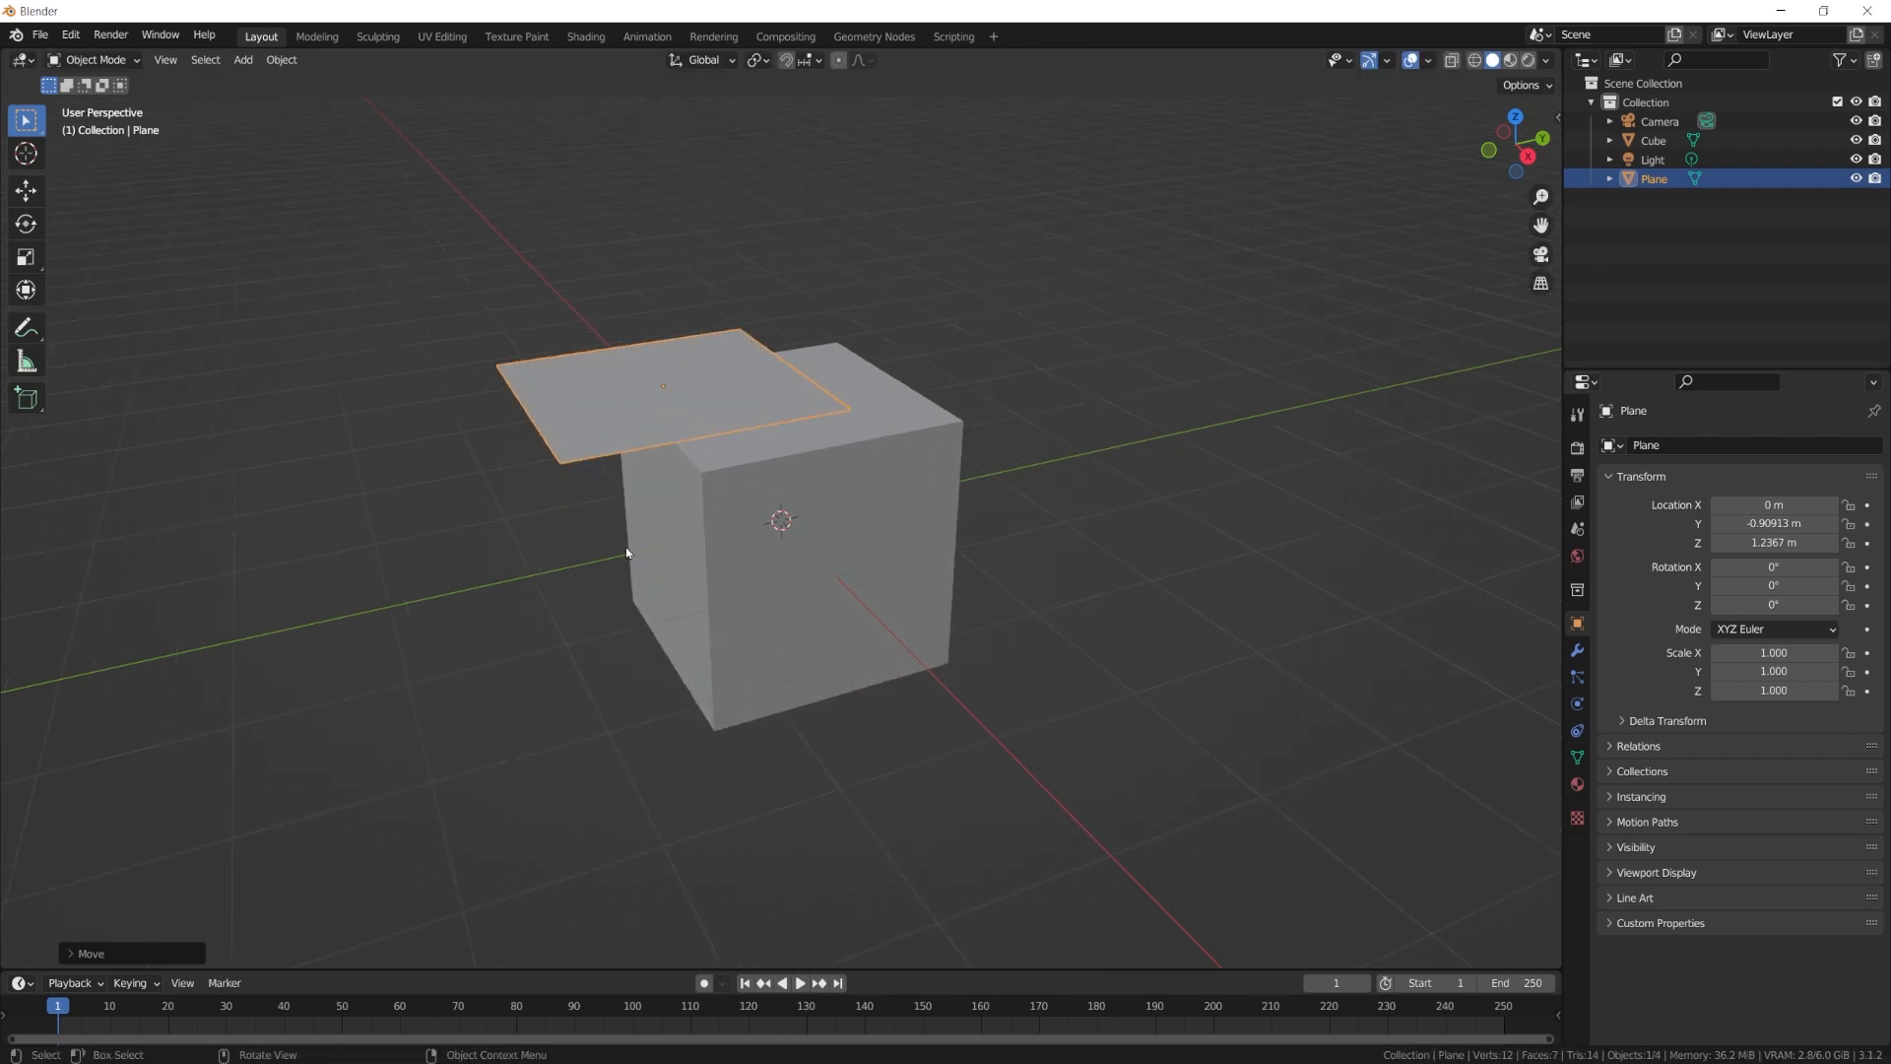
text(rx)
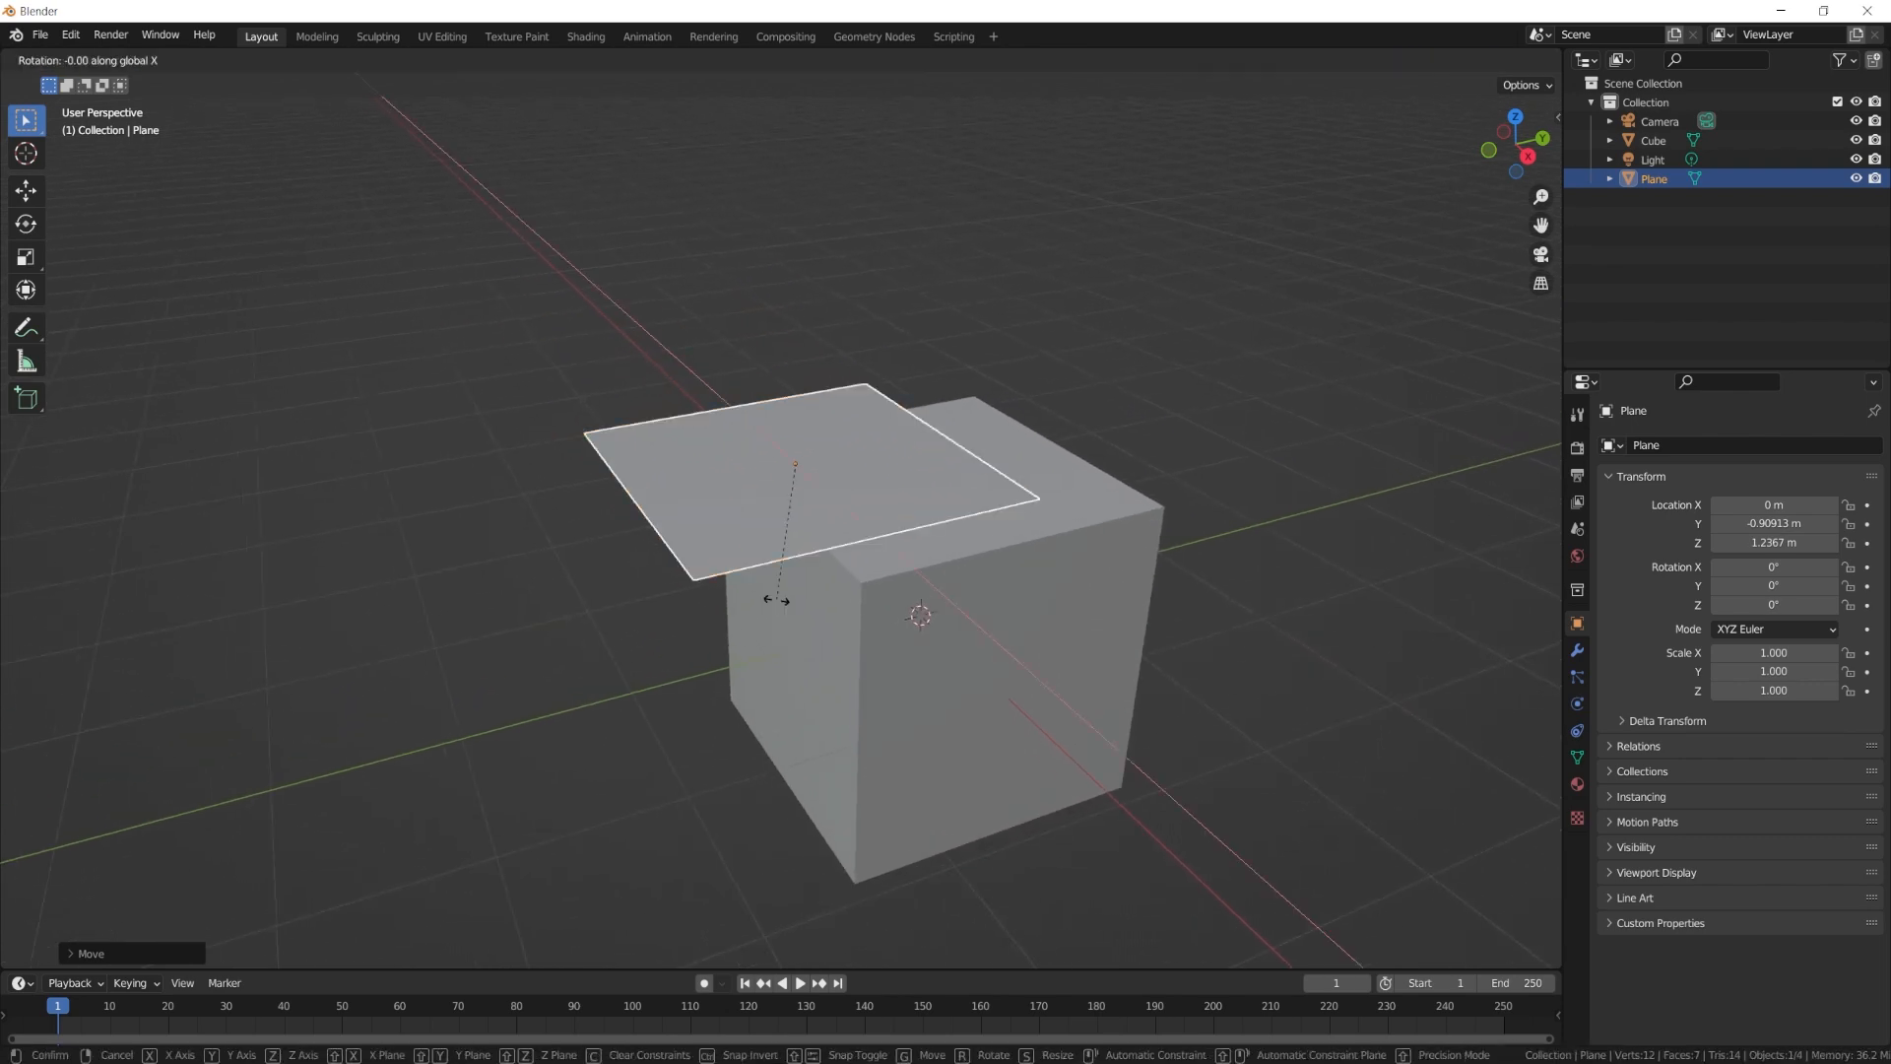
text(45)
key(Return)
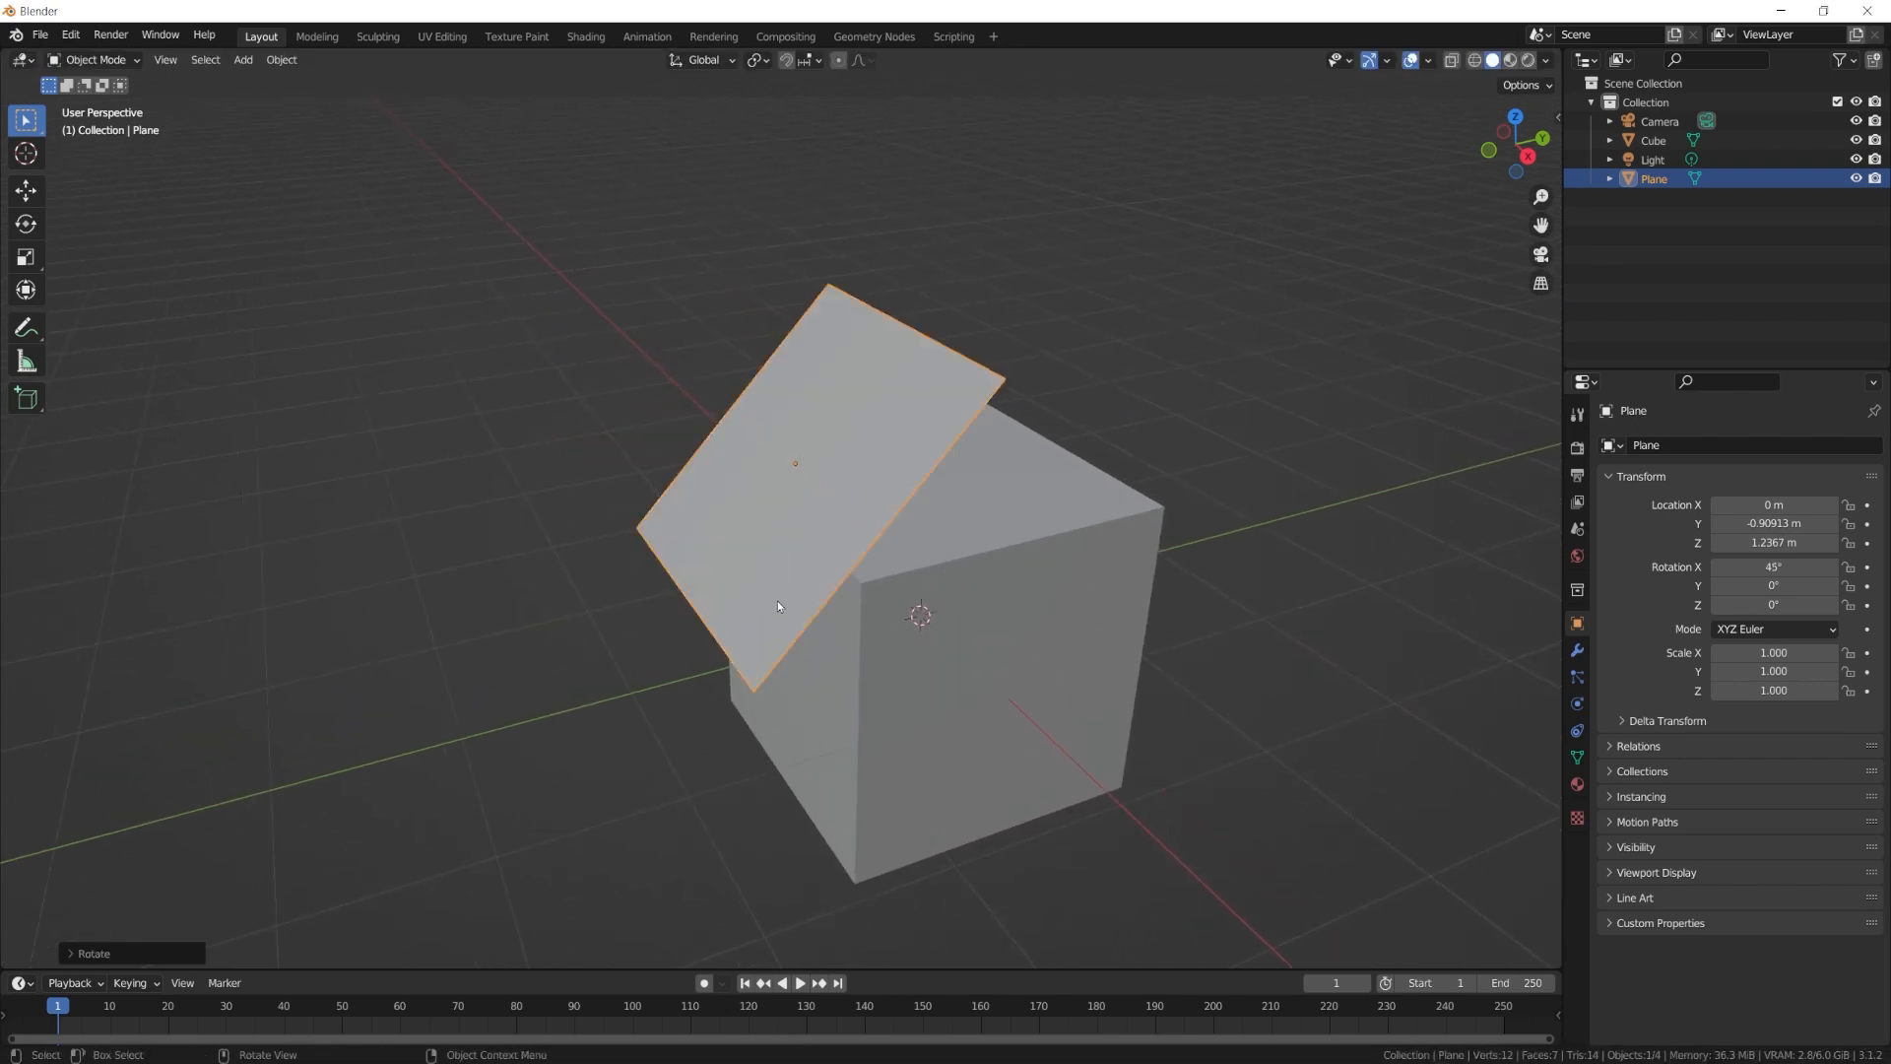
key(g)
key(y)
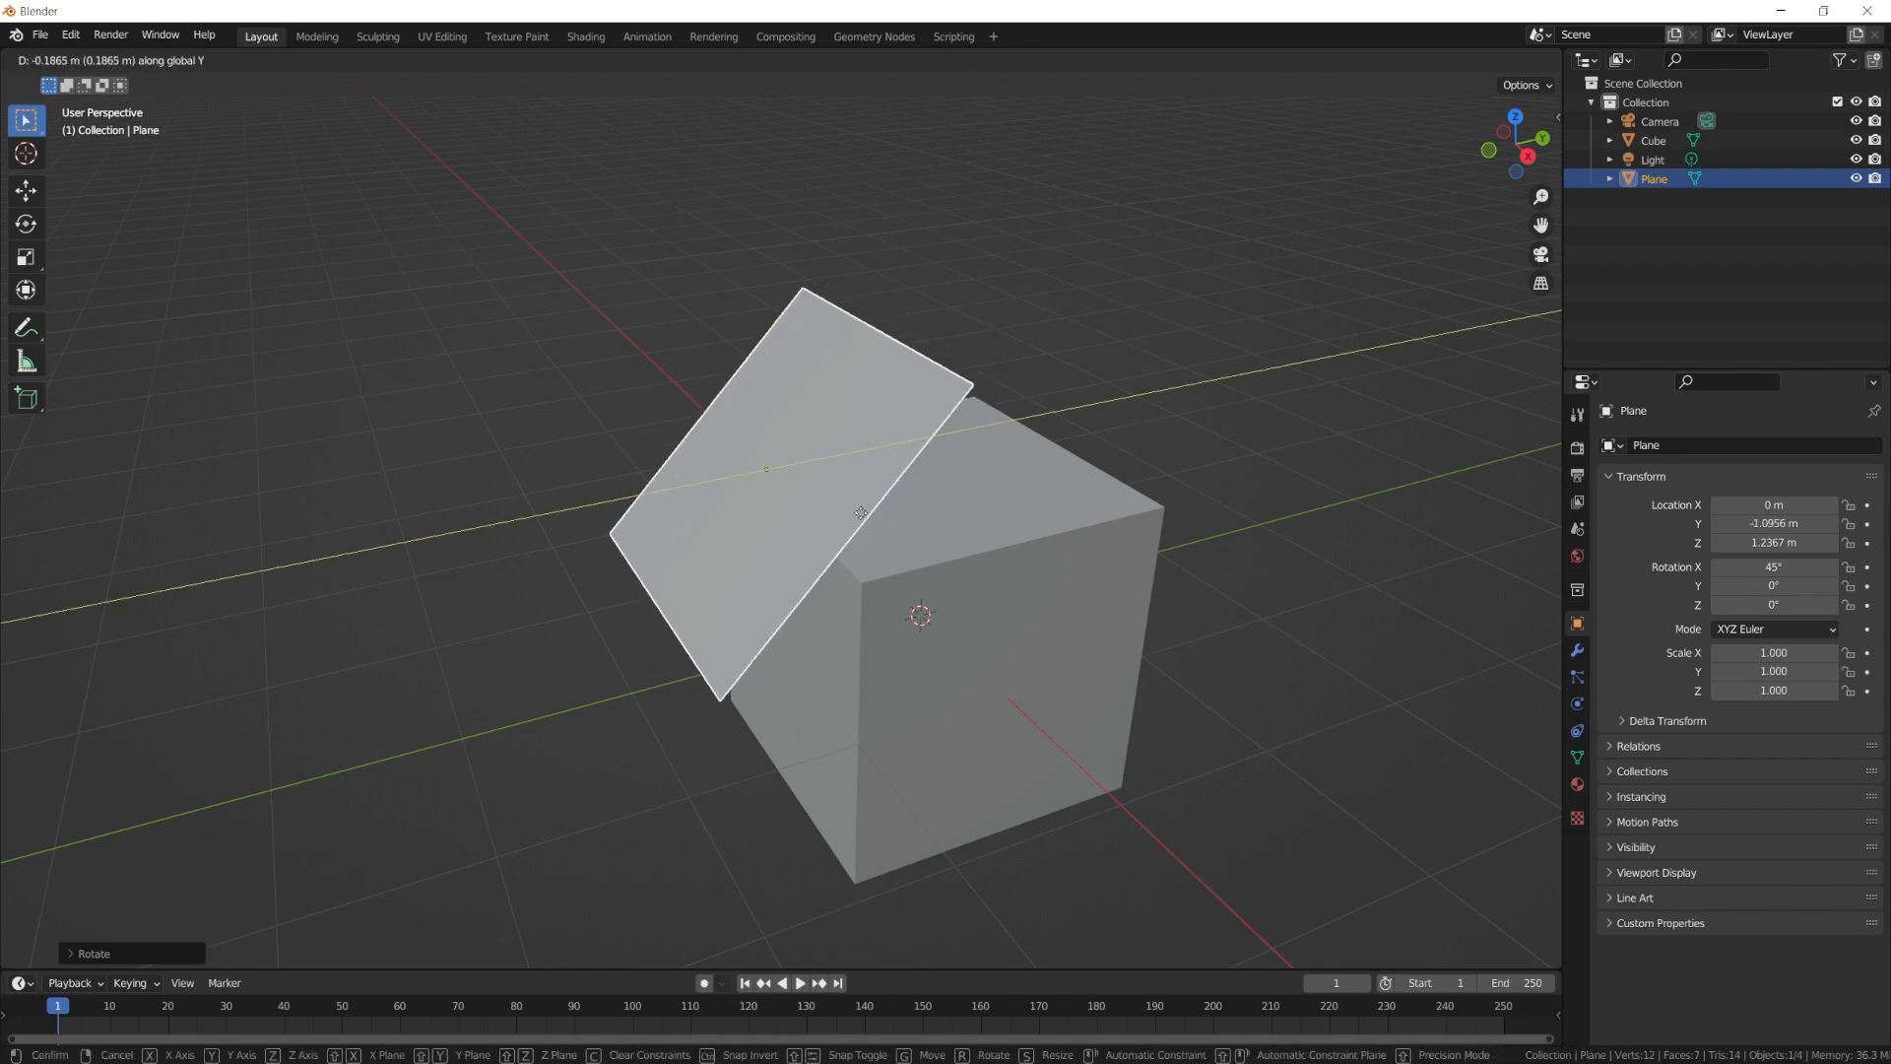
click(861, 512)
middle_drag(861, 512, 820, 490)
Search the add-on preferences for "node" to check that Node Wrangler is enabled, and close the preferences.
click(70, 35)
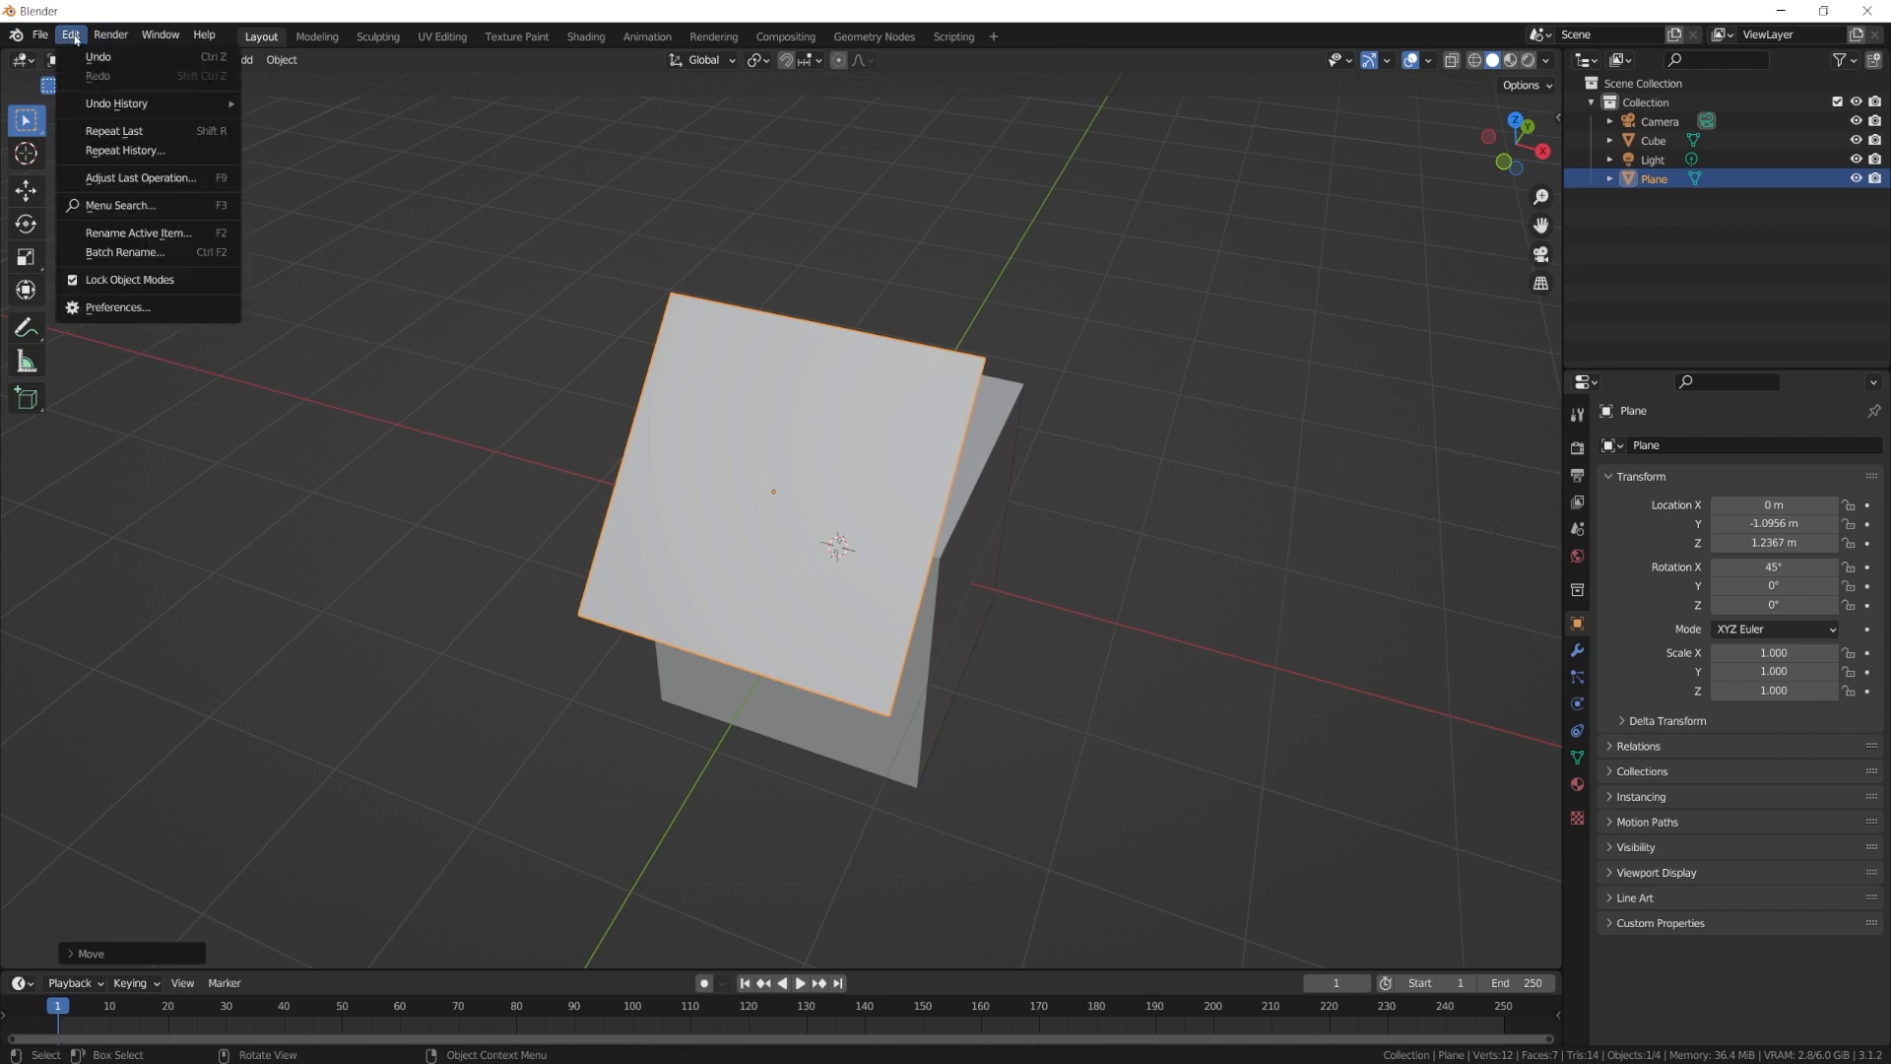
click(144, 309)
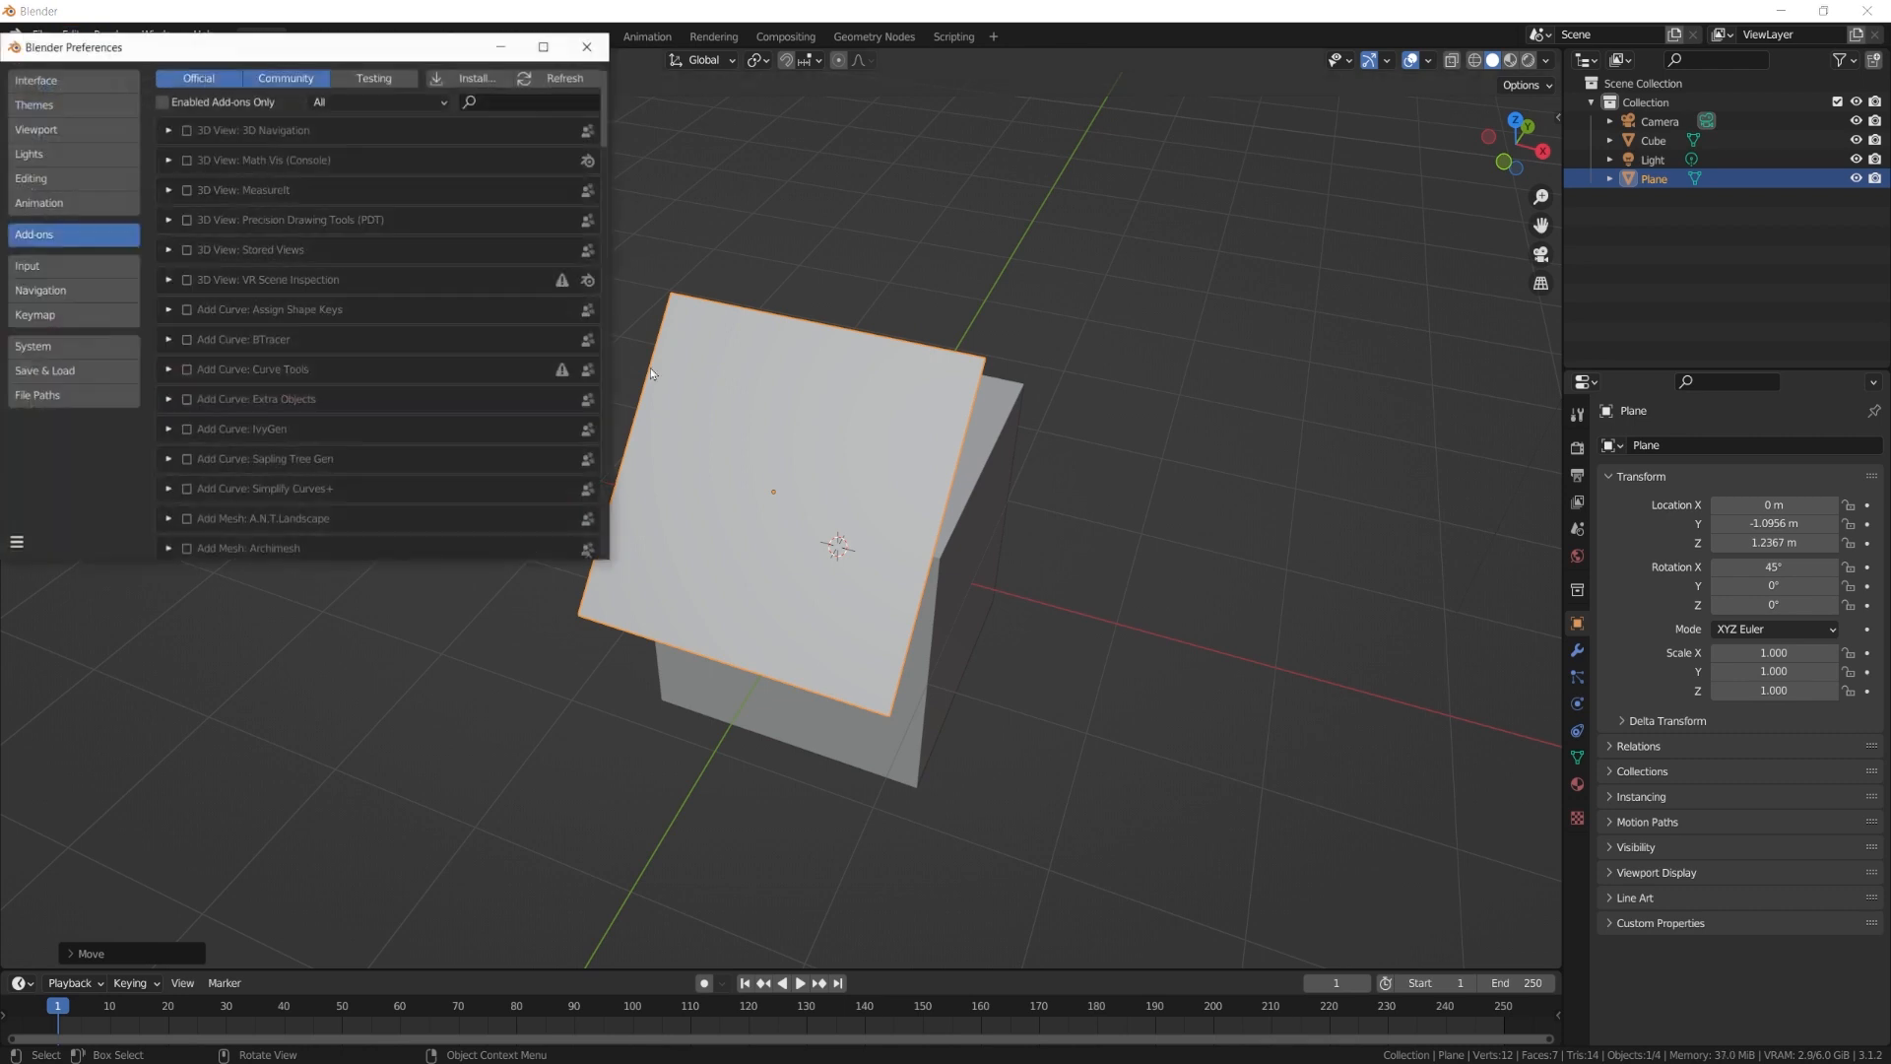
click(485, 103)
text(node)
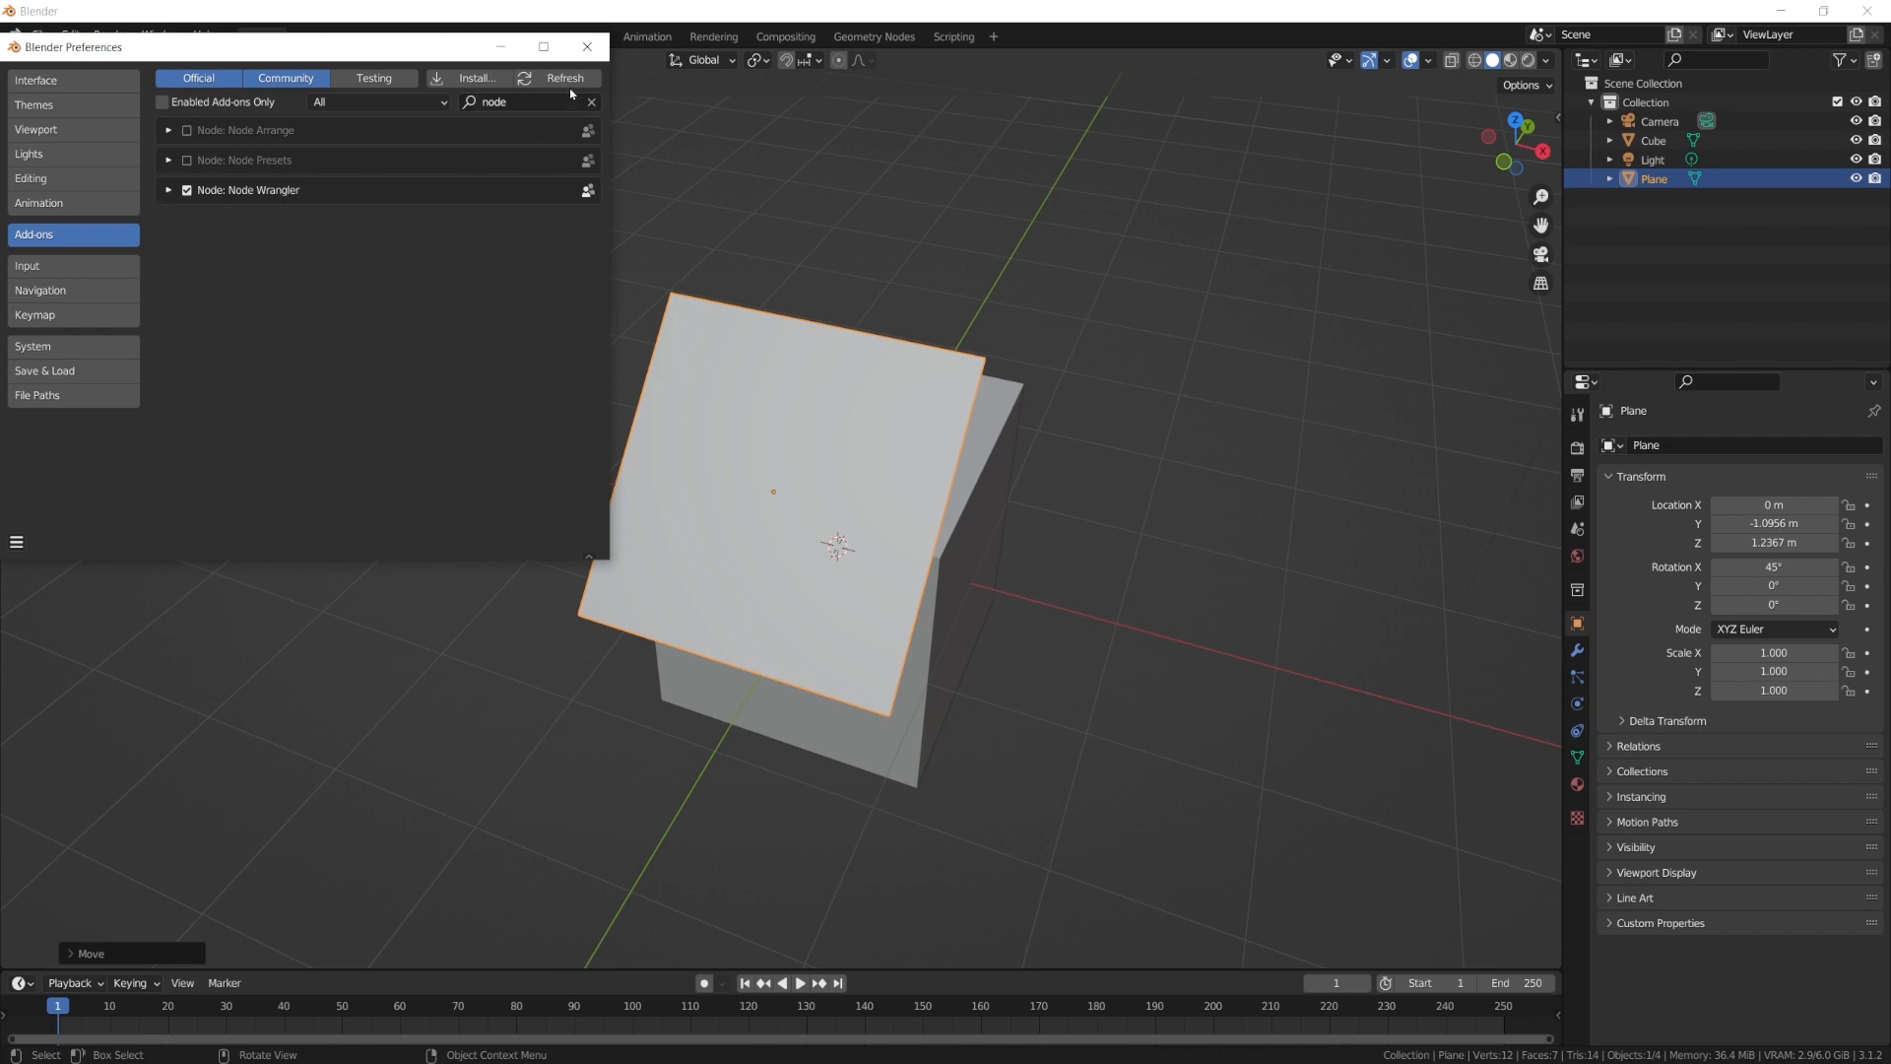
click(588, 46)
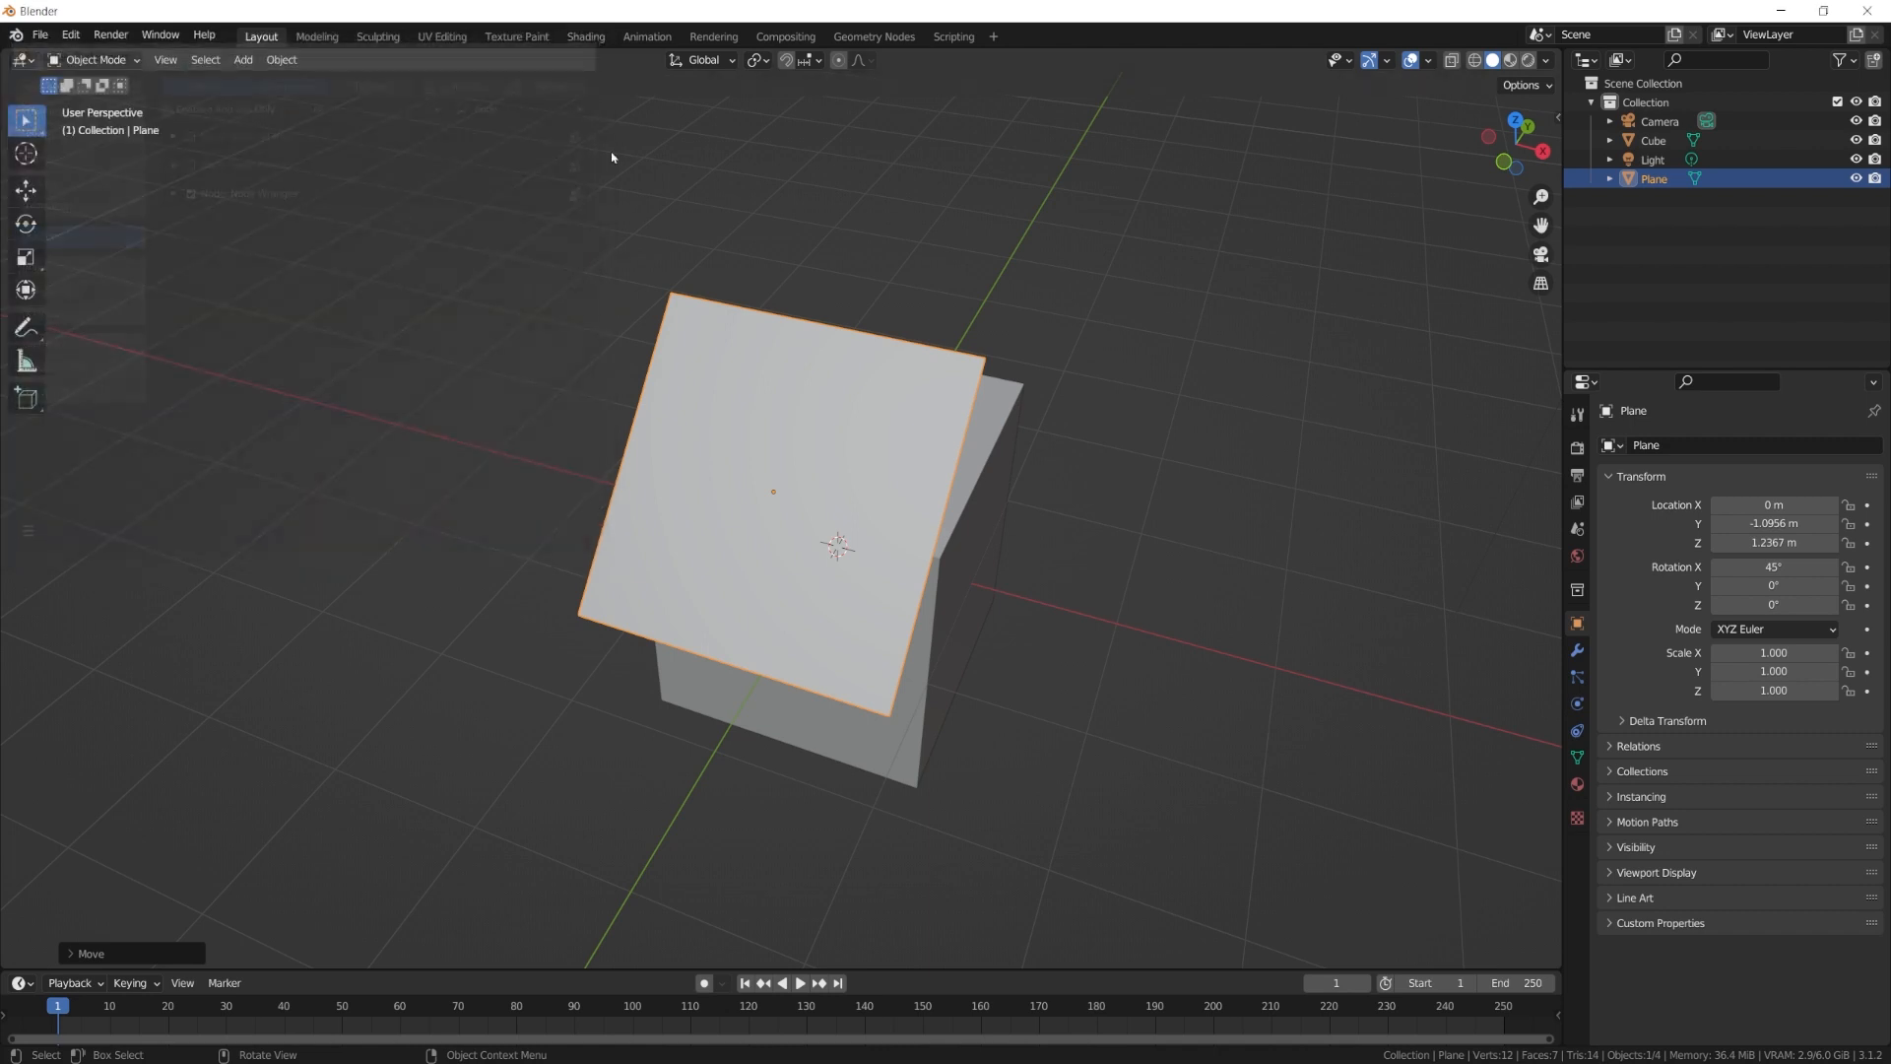
Replace the cube's default material with a new material named Decal.
click(747, 463)
click(1577, 784)
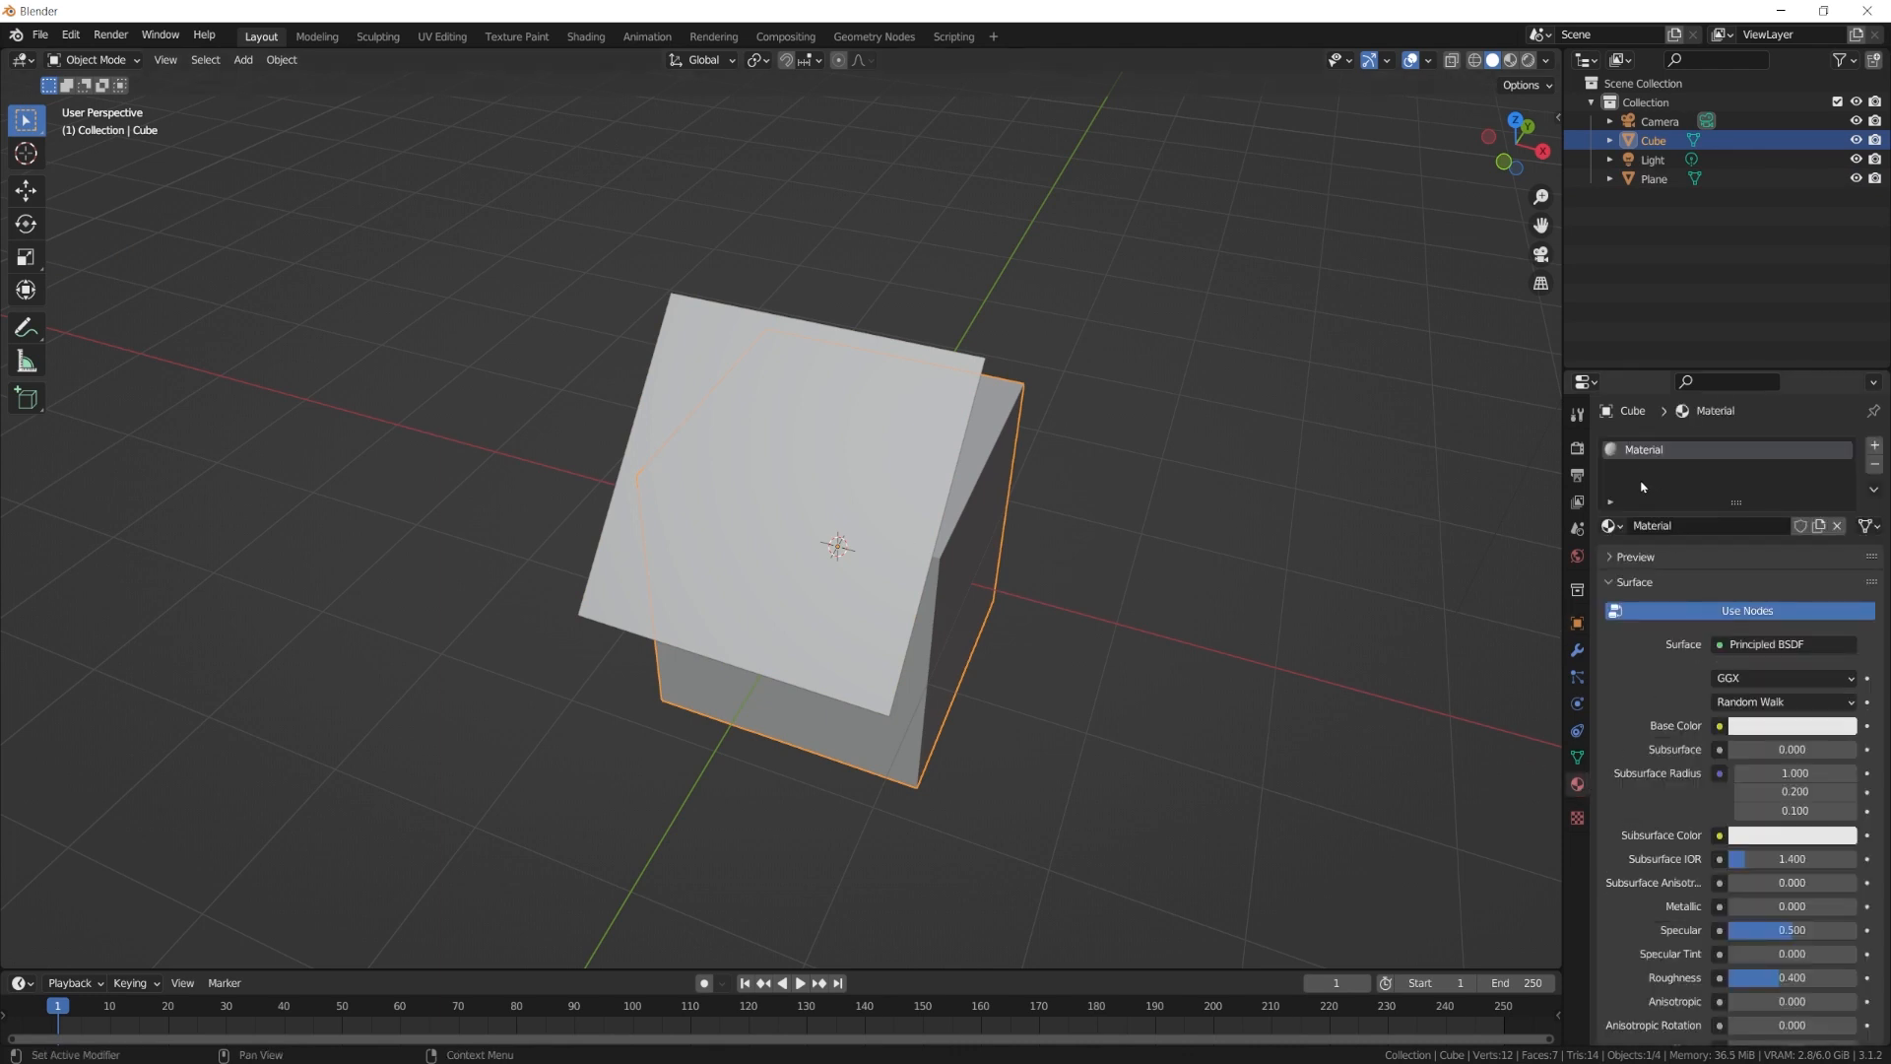
click(1611, 526)
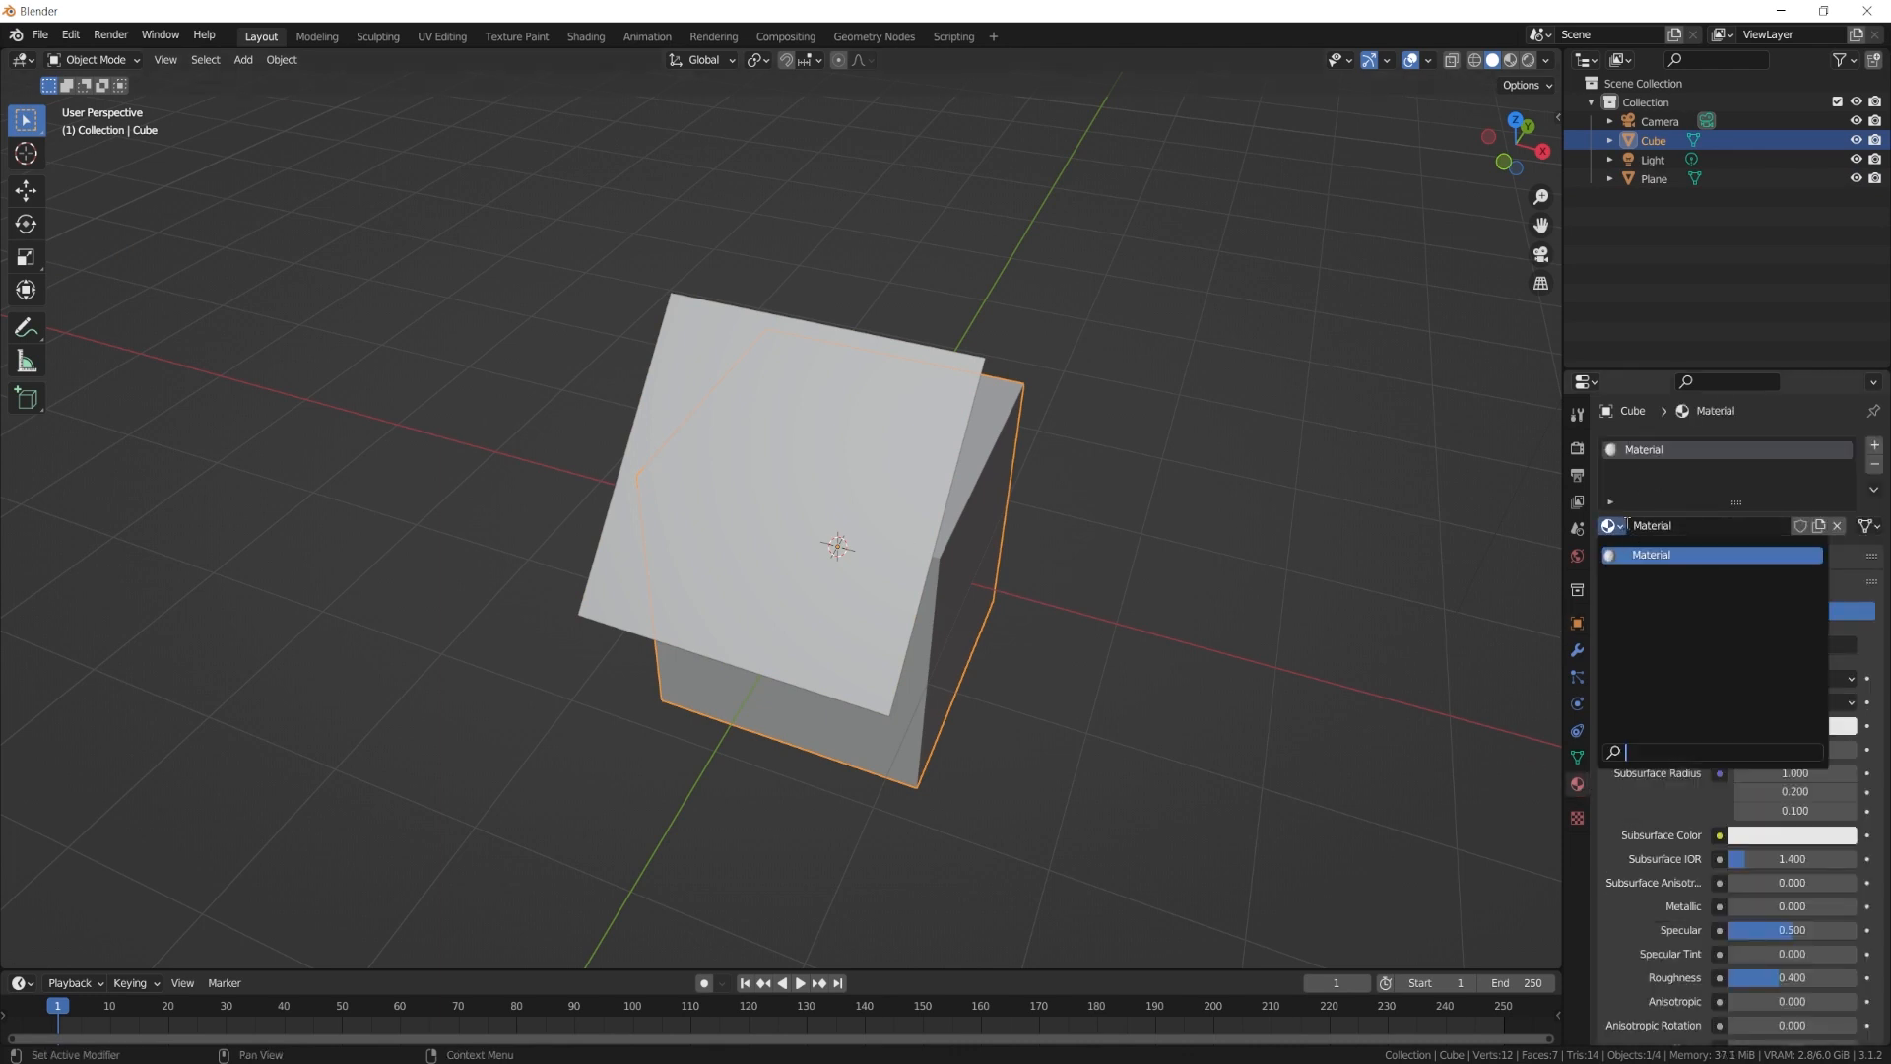
click(1626, 501)
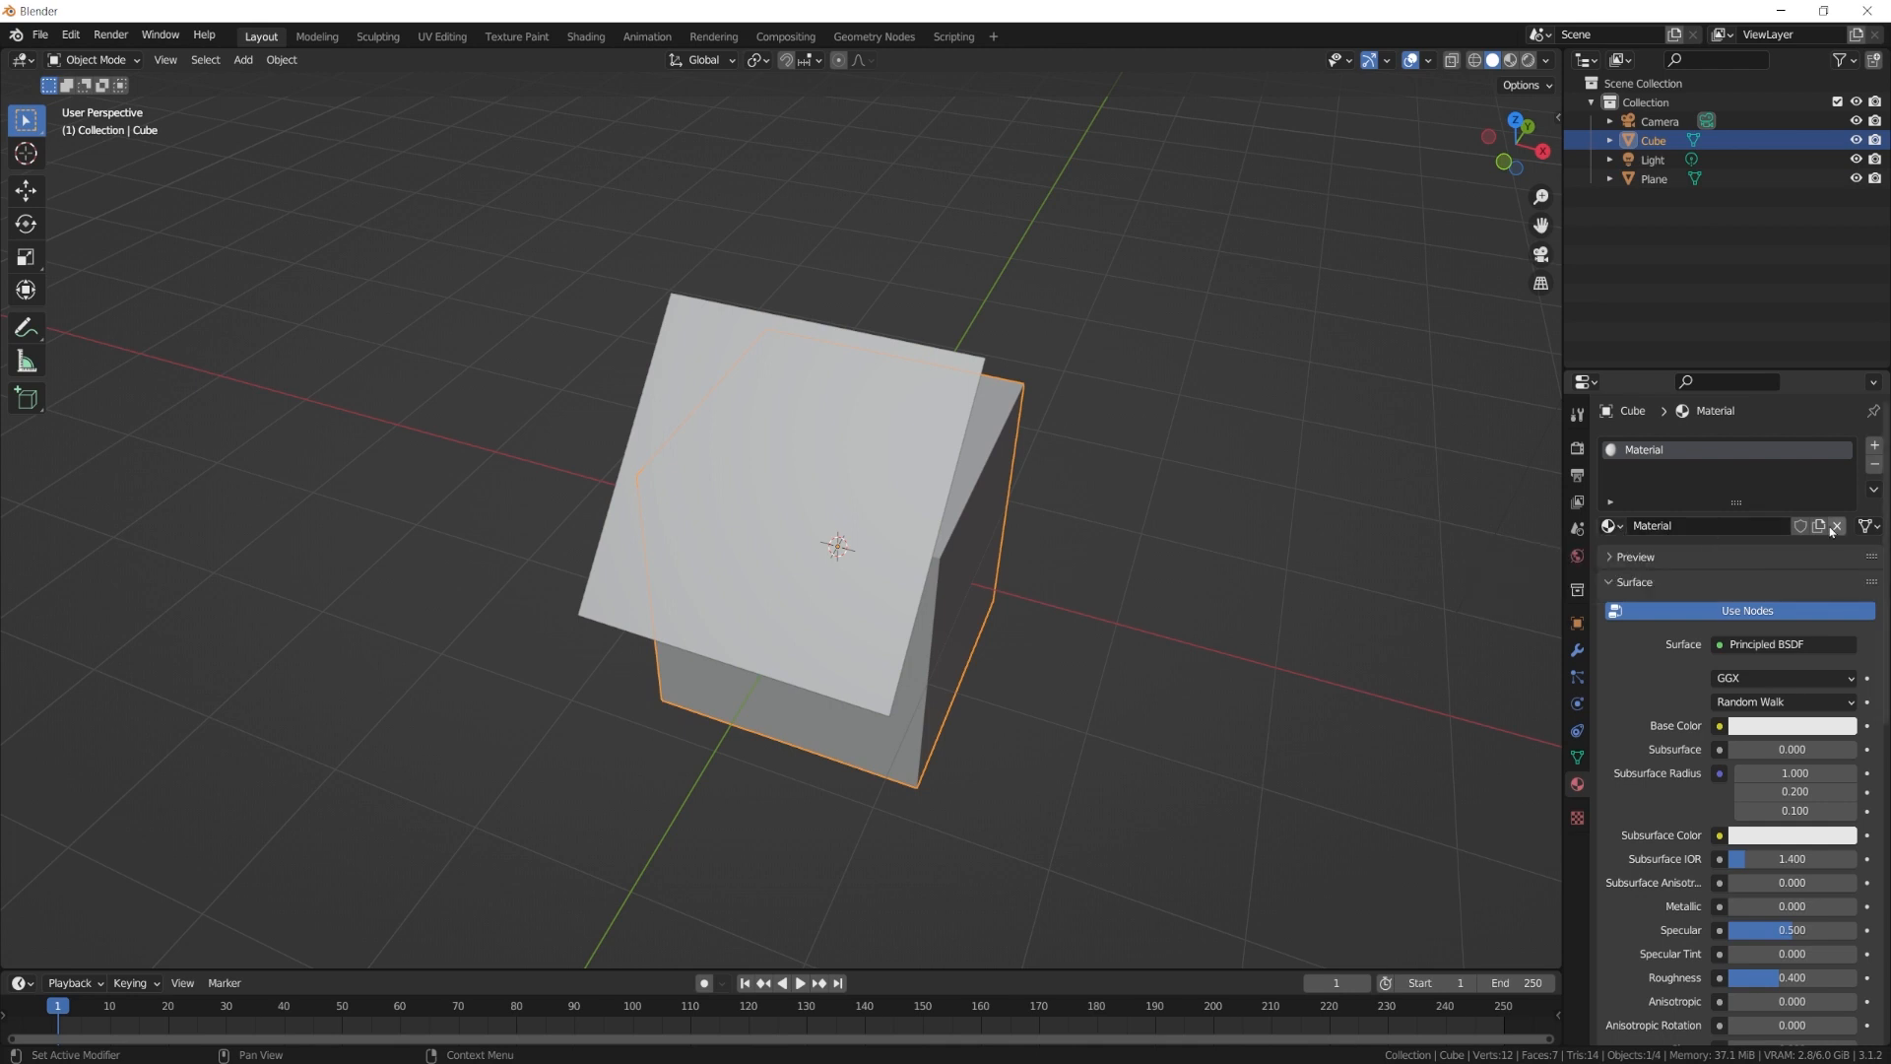
click(1832, 527)
click(1754, 526)
click(1701, 528)
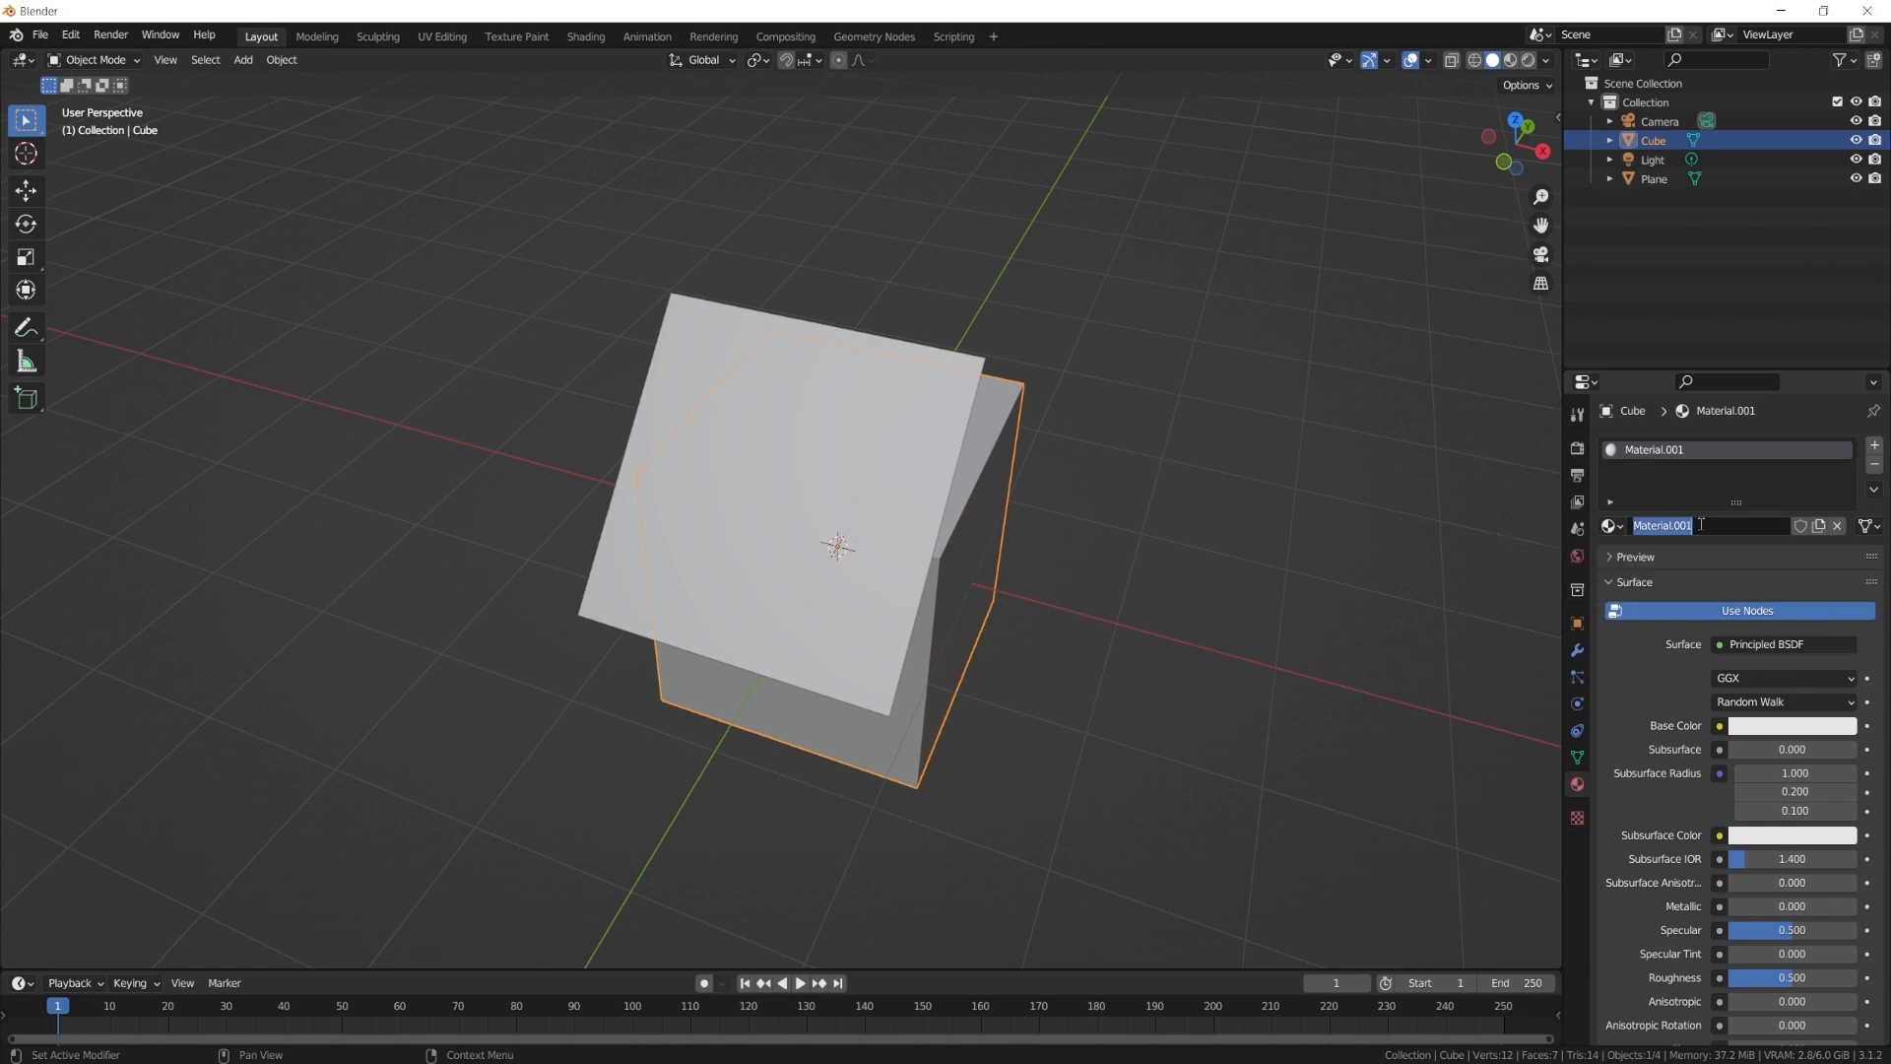
text(Decal)
key(Return)
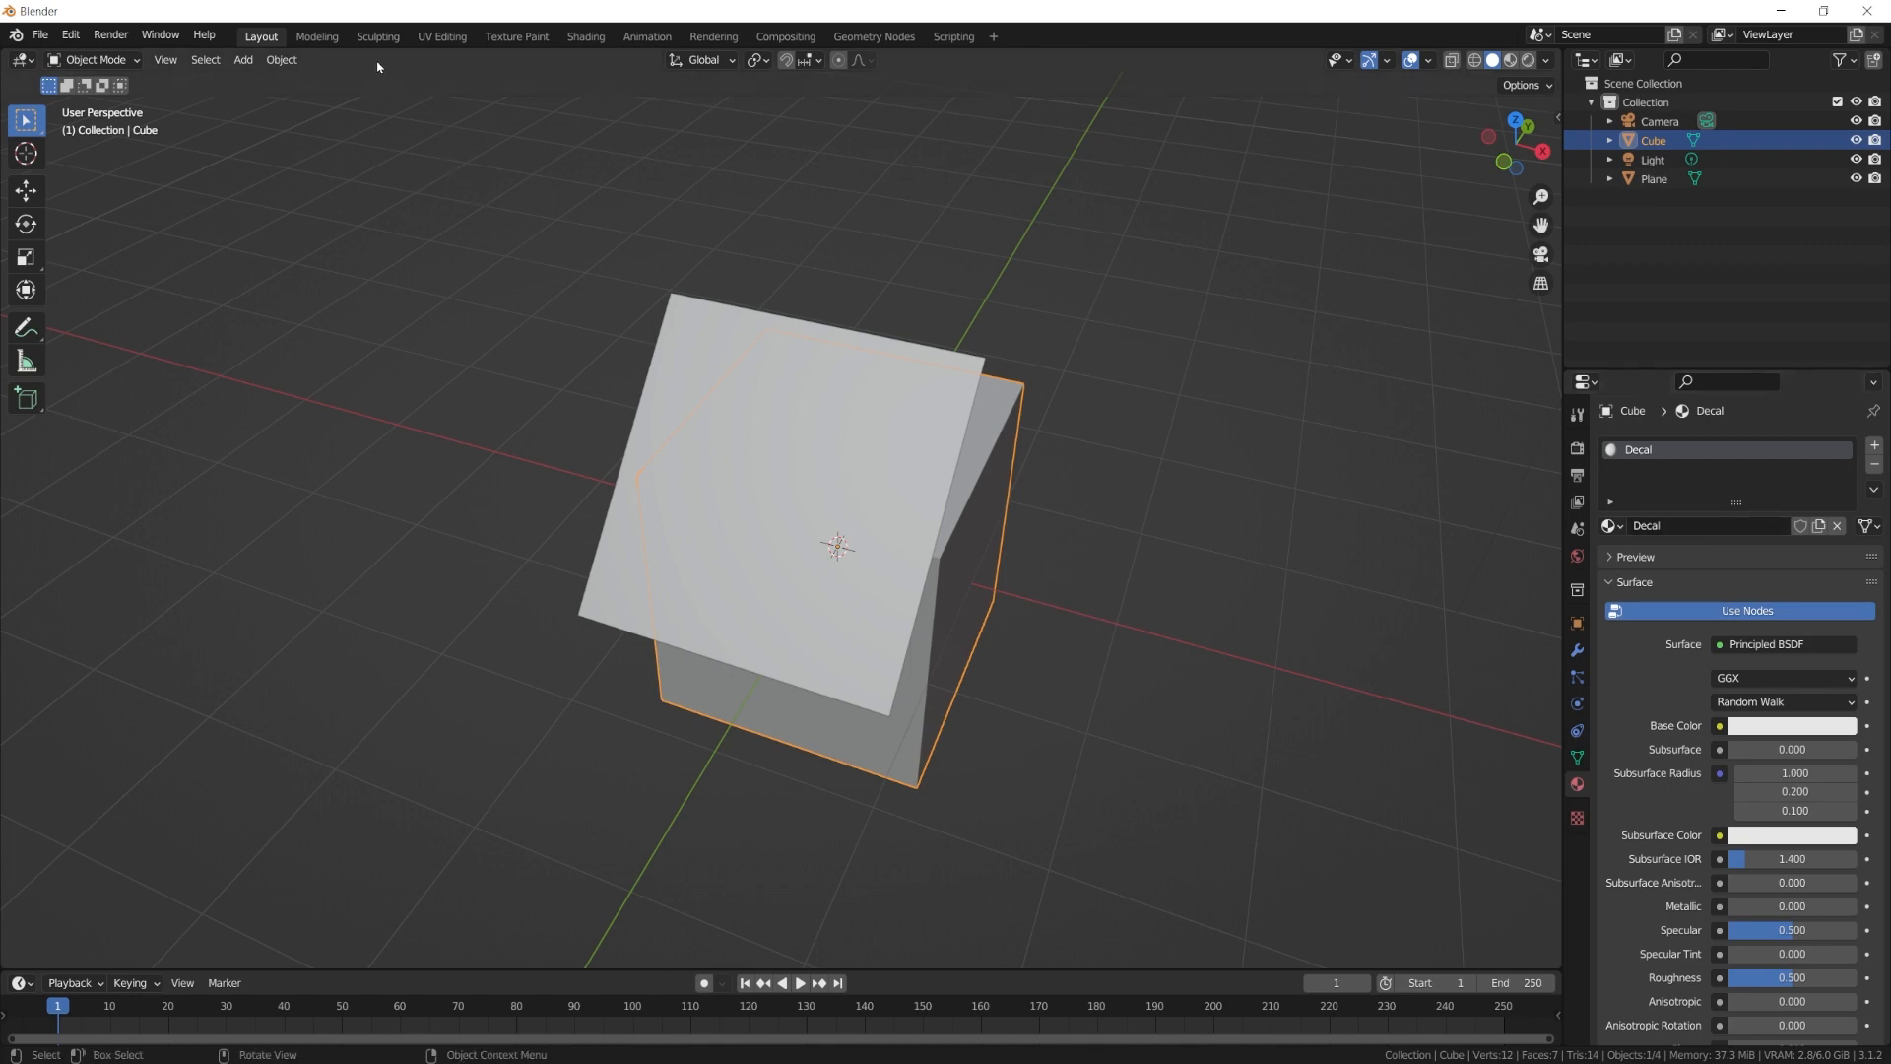
In the Shading workspace, assign the Decal material to the tilted plane and enlarge the shader editor.
click(603, 40)
scroll(808, 384, up, 3)
middle_drag(818, 412, 891, 429)
click(892, 429)
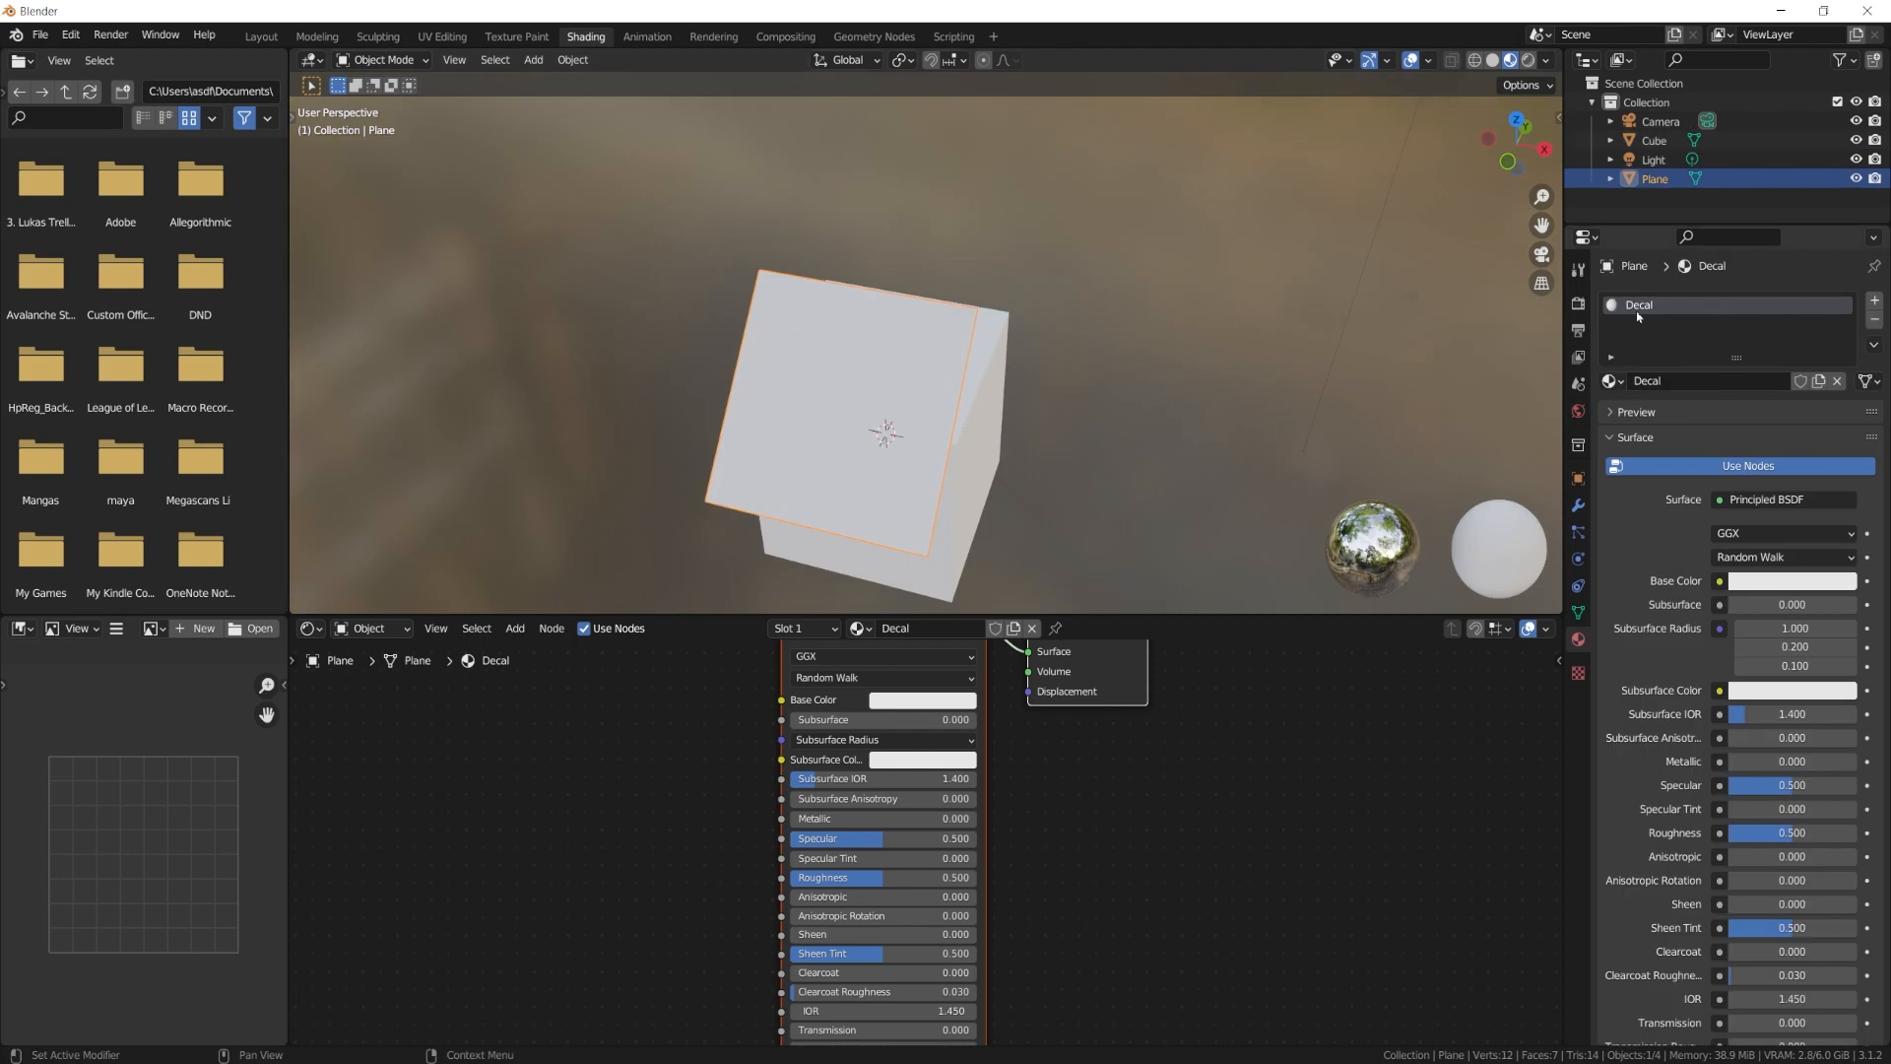
drag(928, 615, 944, 348)
scroll(947, 564, down, 1)
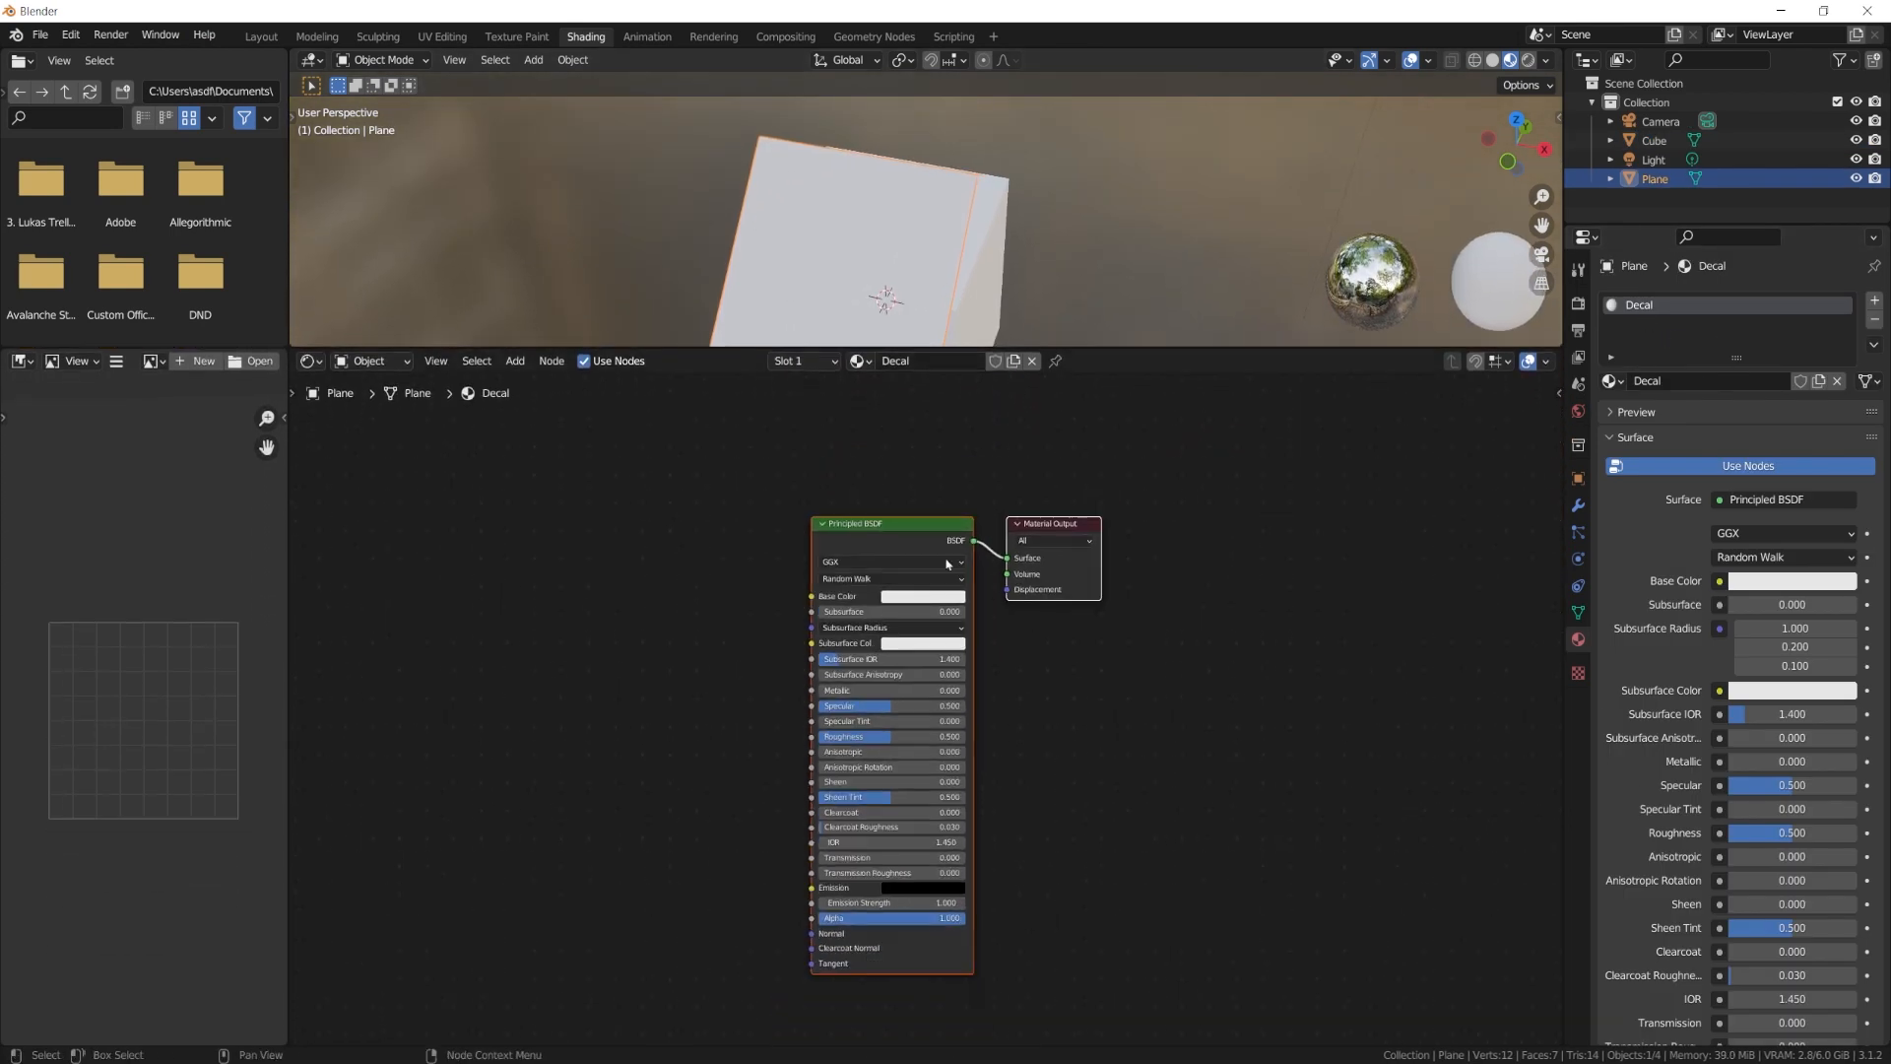
Start Node Wrangler's Principled Texture Setup on the Principled BSDF node and browse to the D:\Work\2022\Extra\DecalPack\02Blood folder.
click(894, 531)
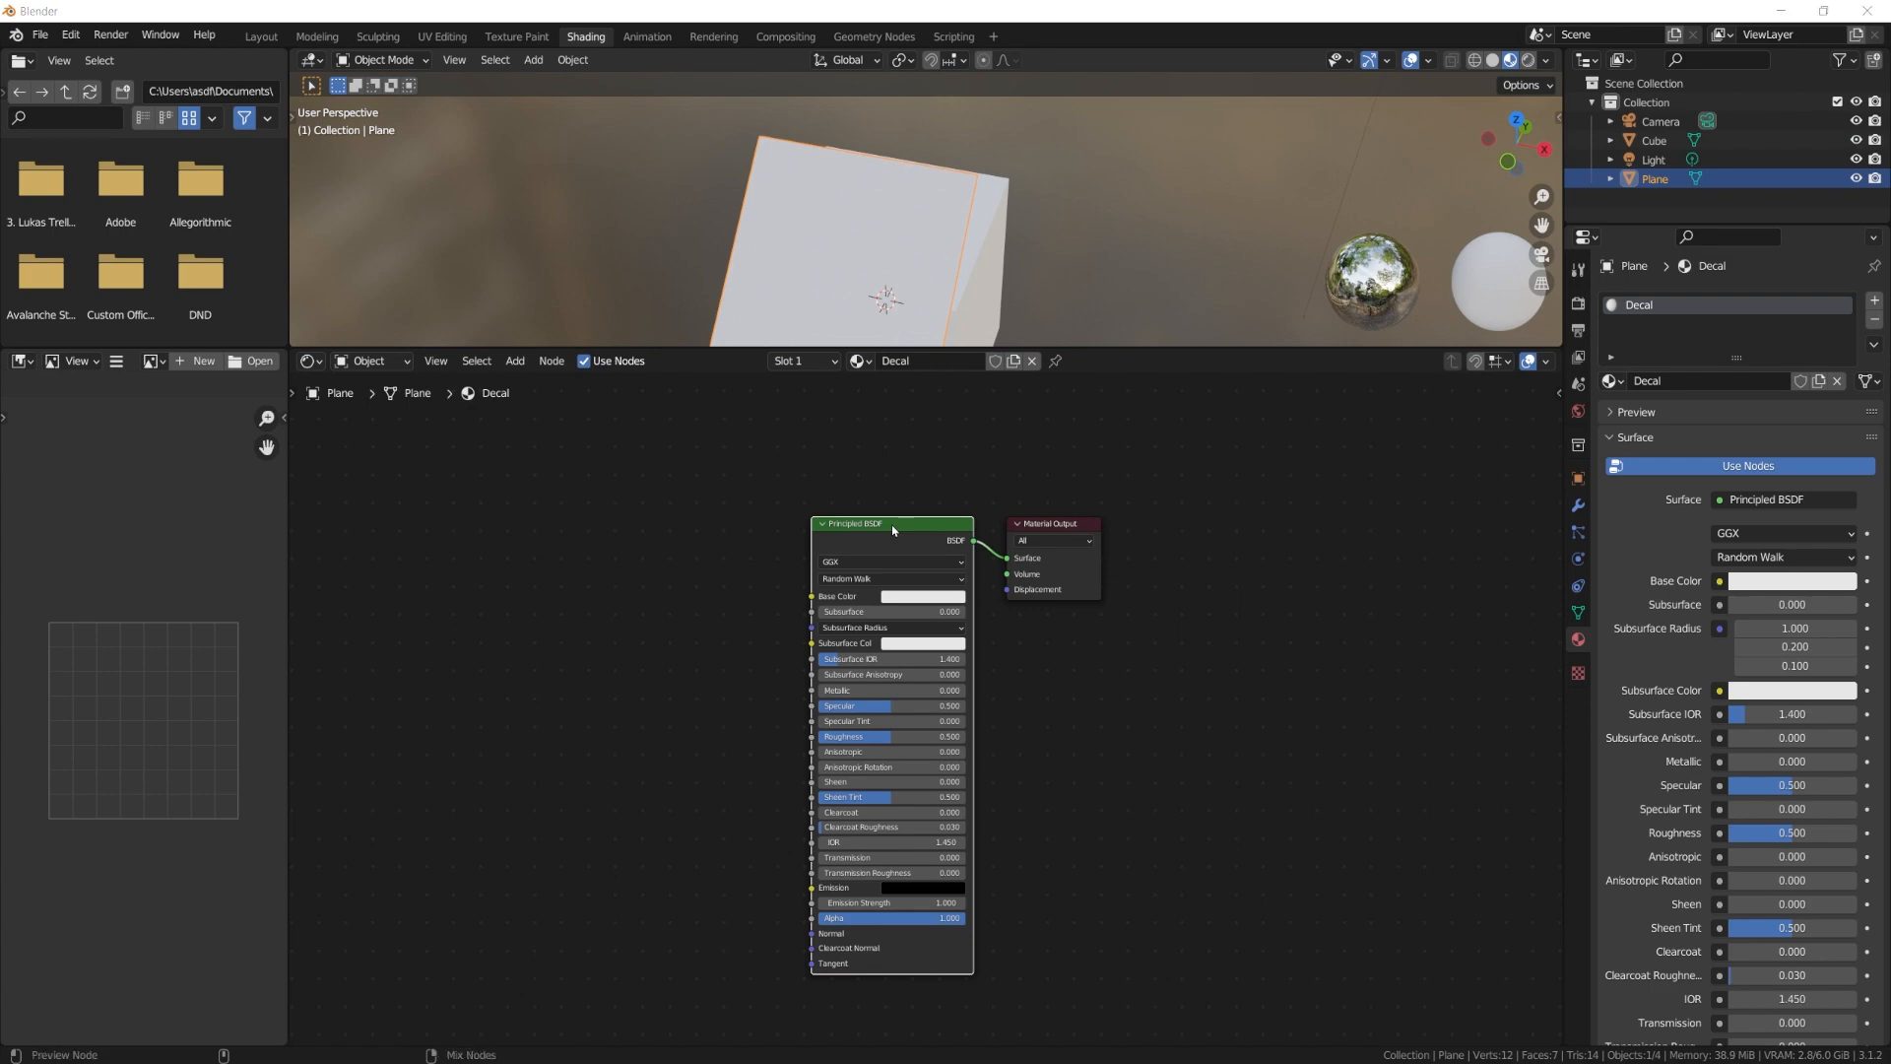
key(ctrl+shift+t)
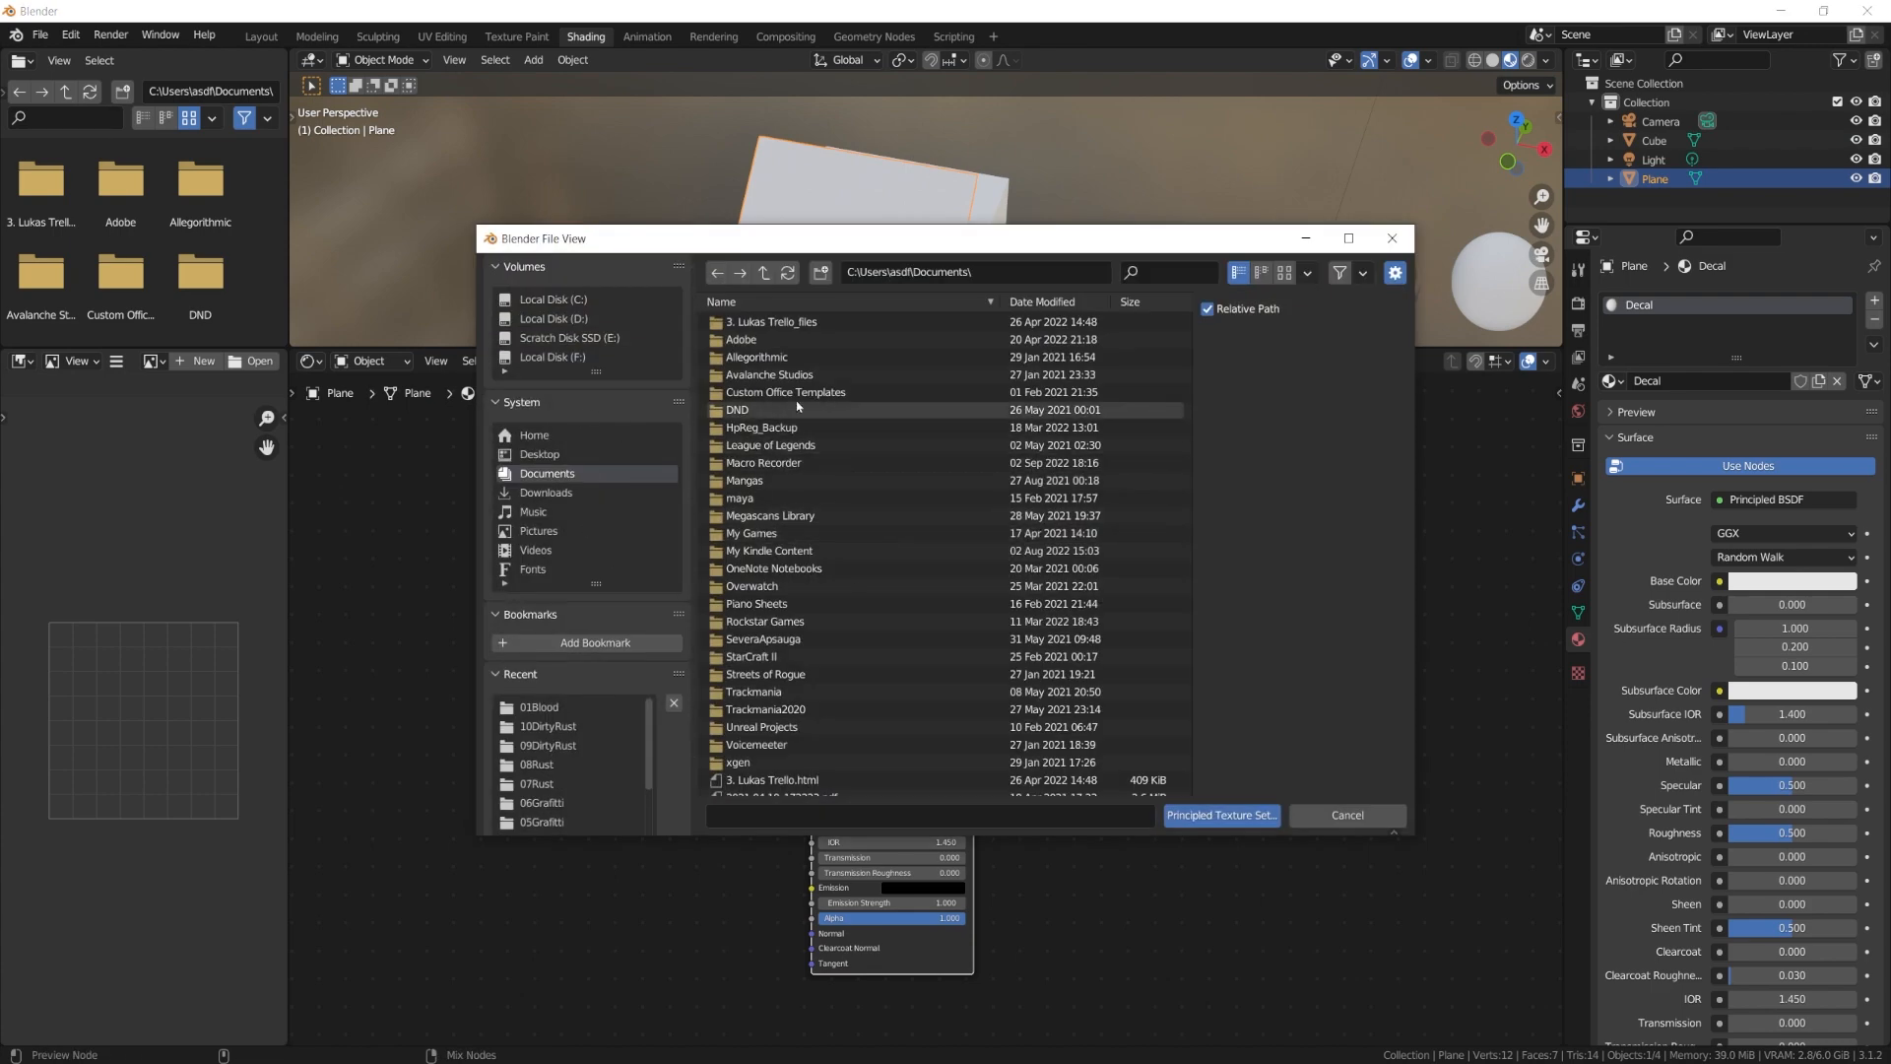
click(958, 277)
text(D:\Work\2022\Extra\DecalPack\04Grafitti)
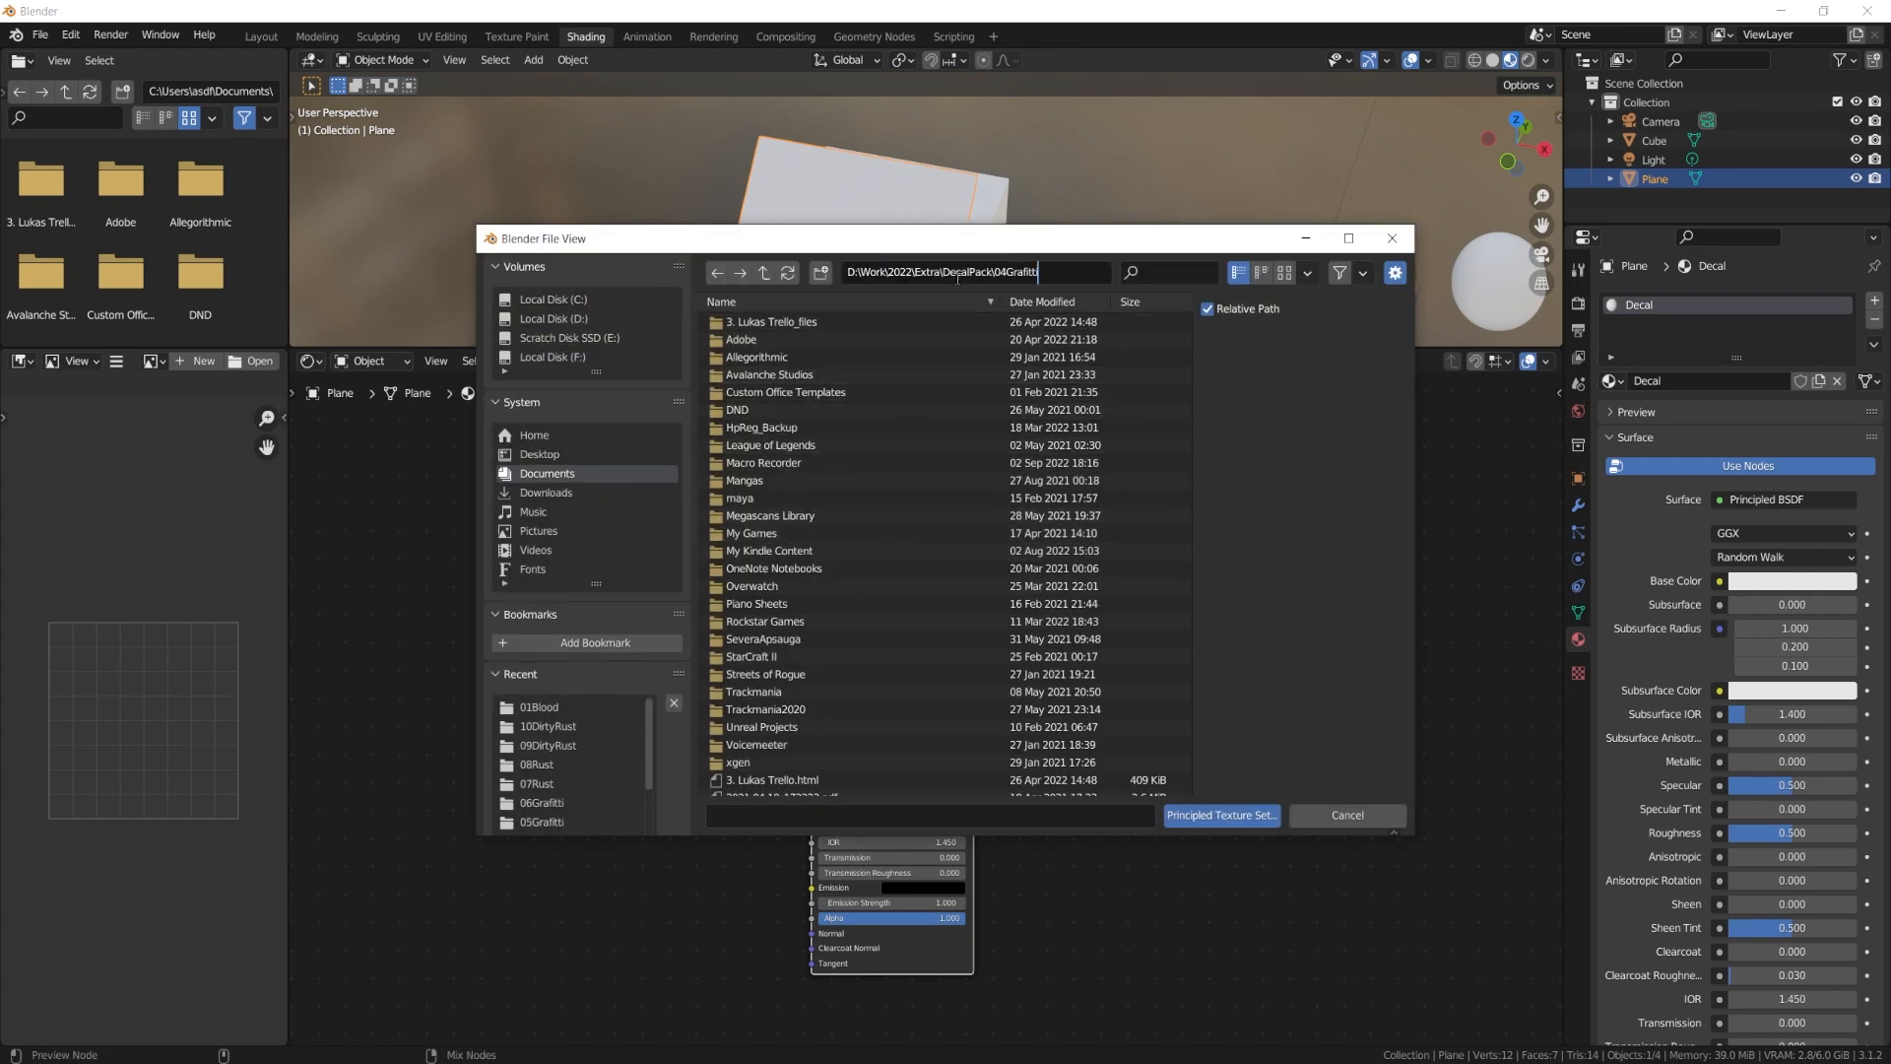
key(Return)
click(764, 272)
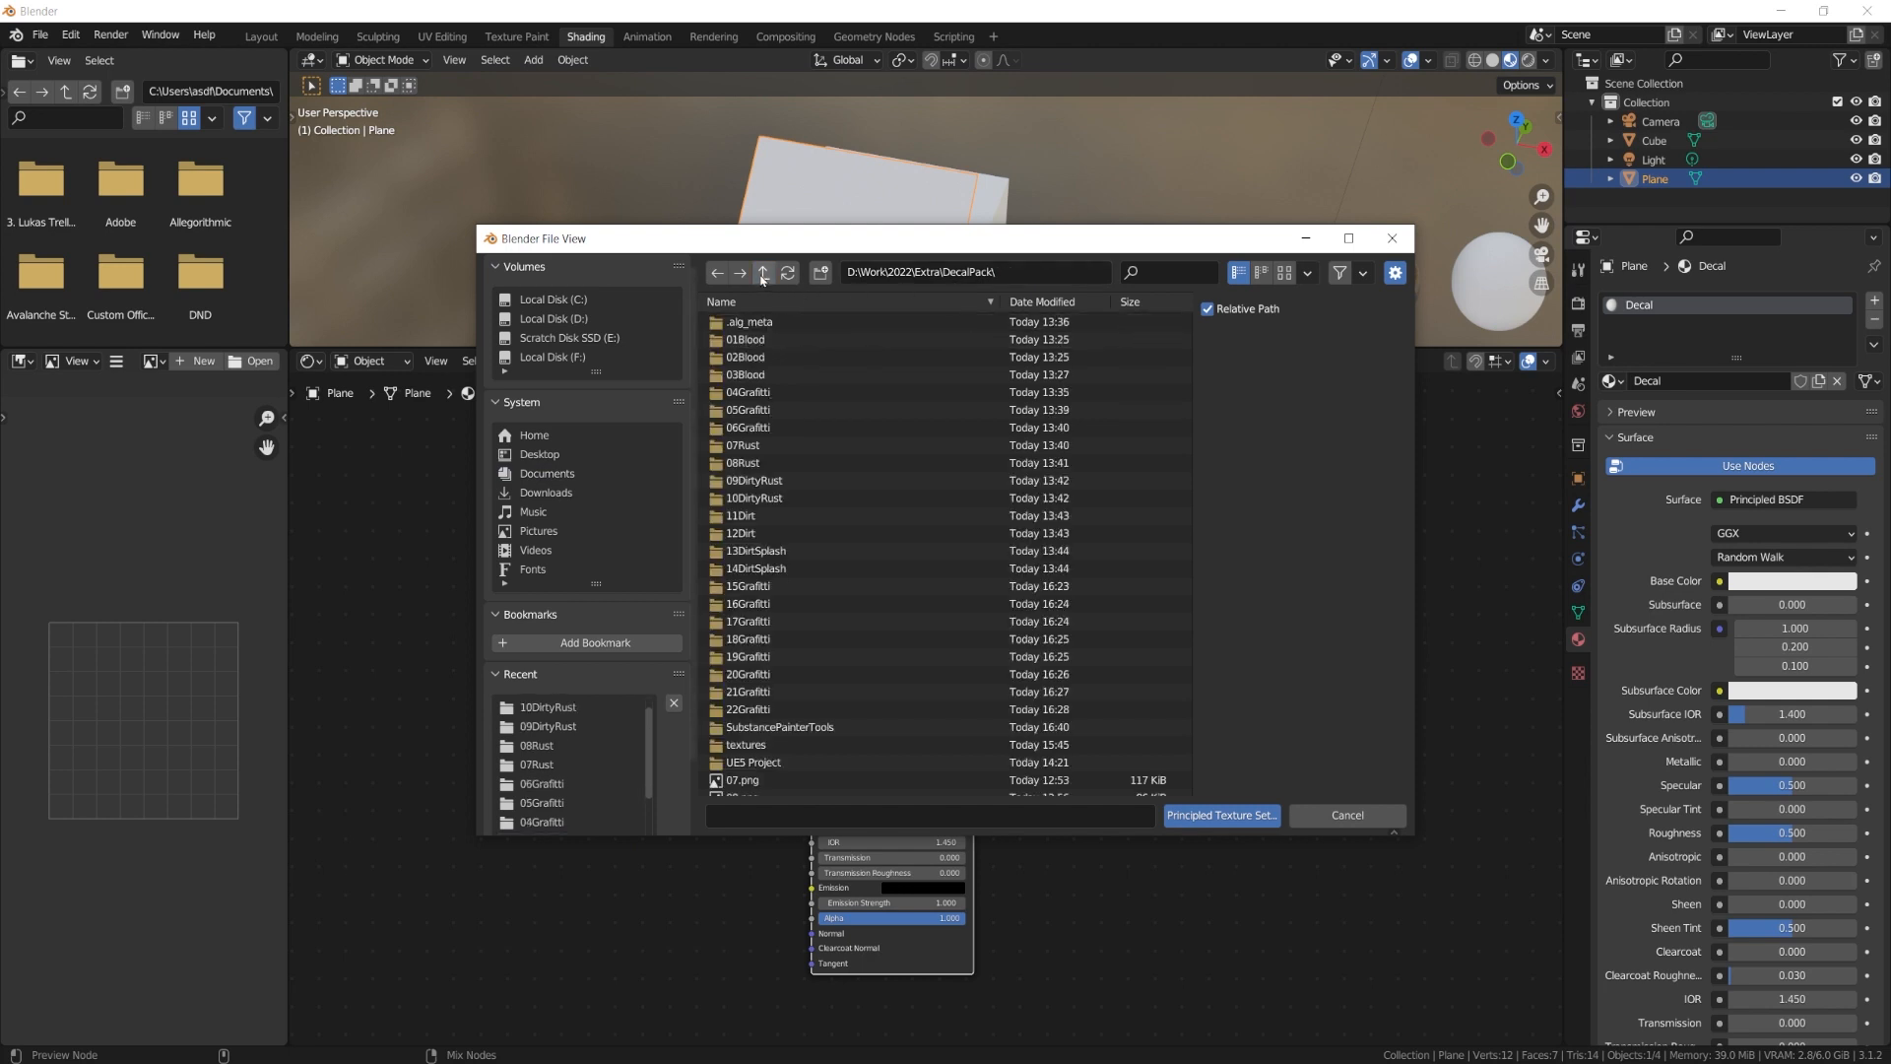
click(741, 340)
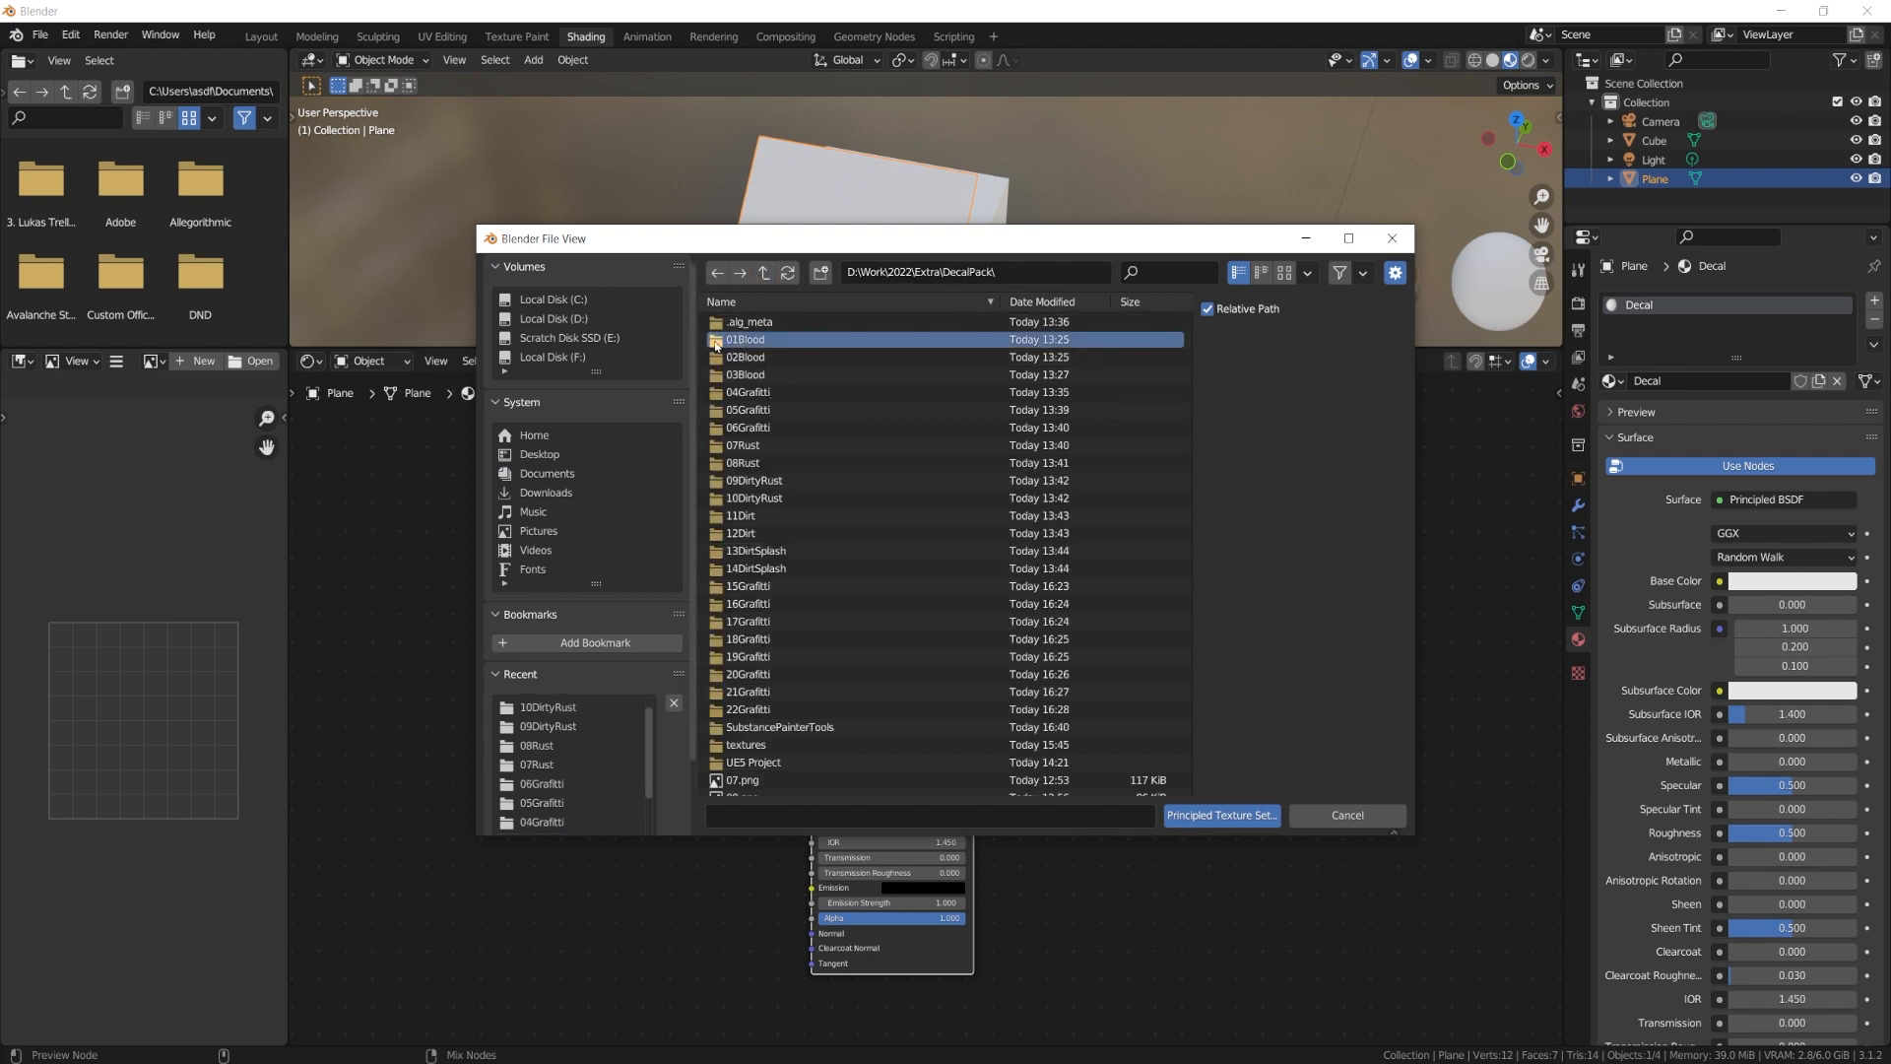
click(718, 358)
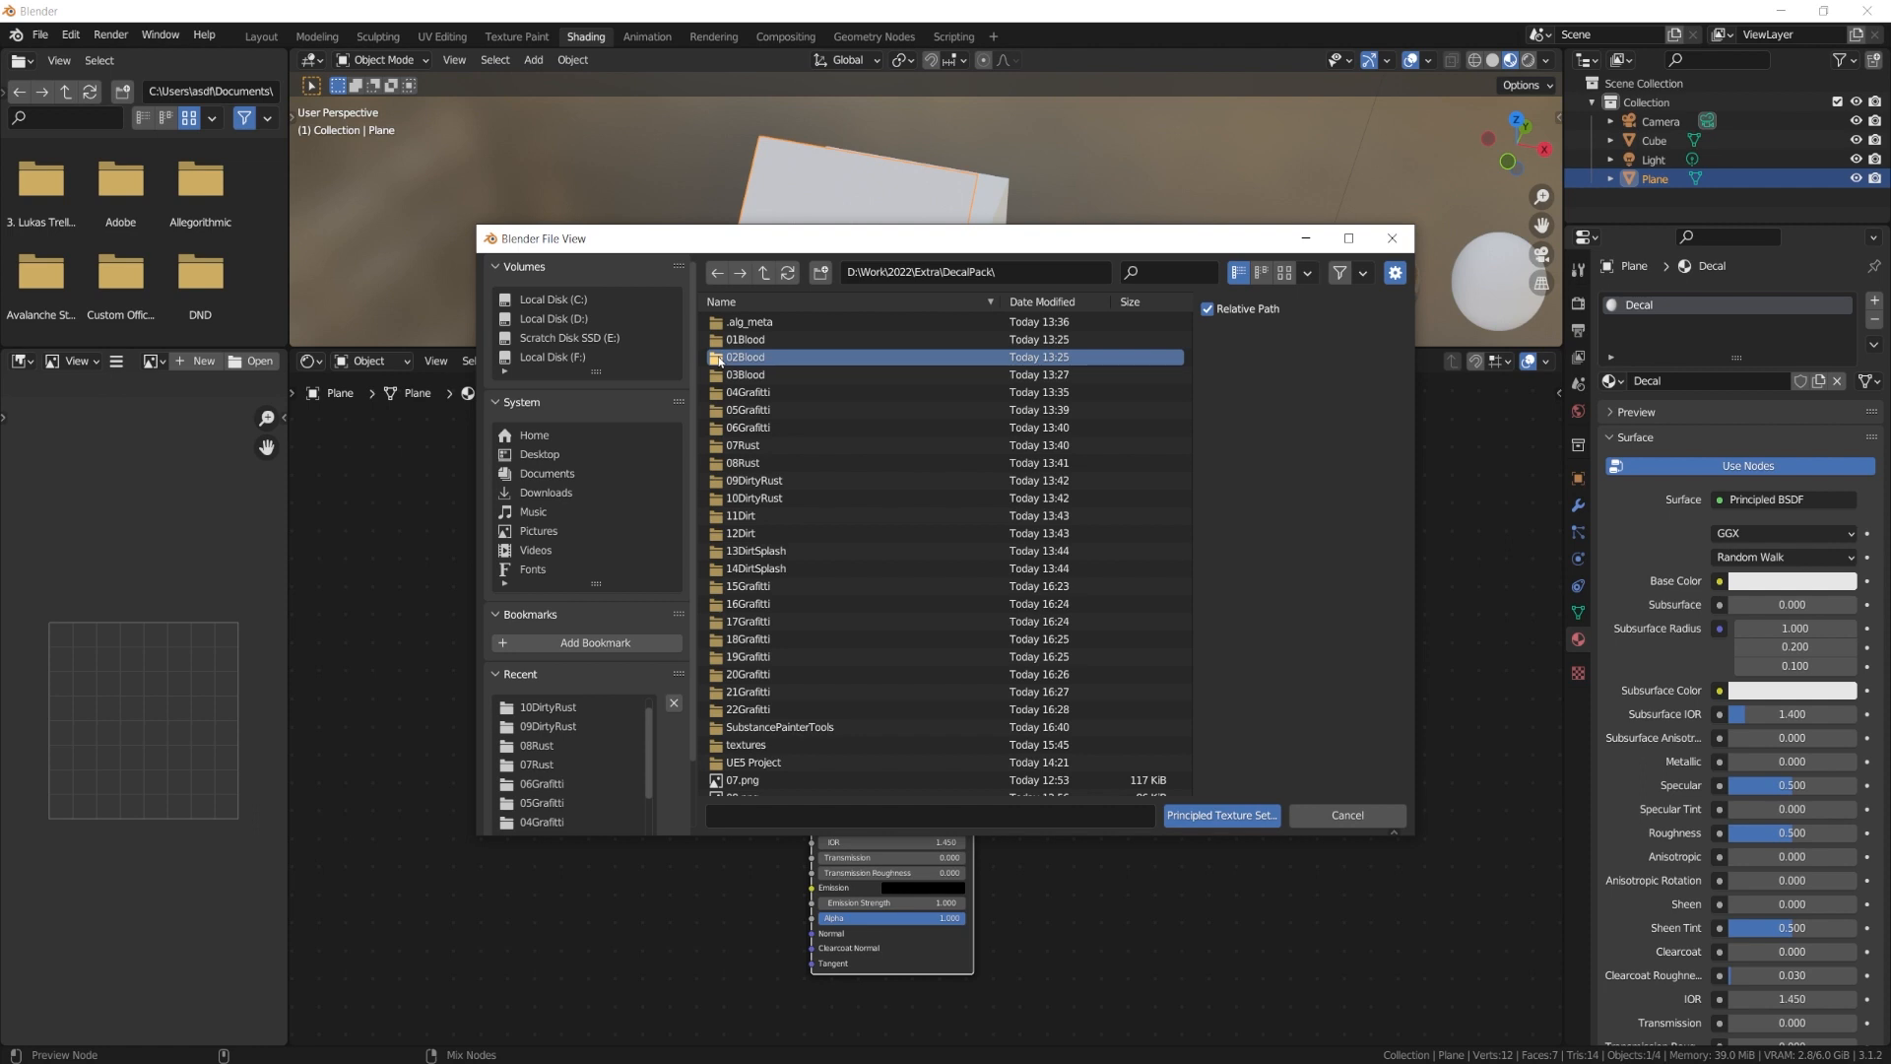
double_click(718, 358)
Load the 02Blood BaseColor, Metallic, Normal_OpenGL and Roughness maps into the Decal material, leaving out the DirectX normal and Opacity maps.
click(729, 322)
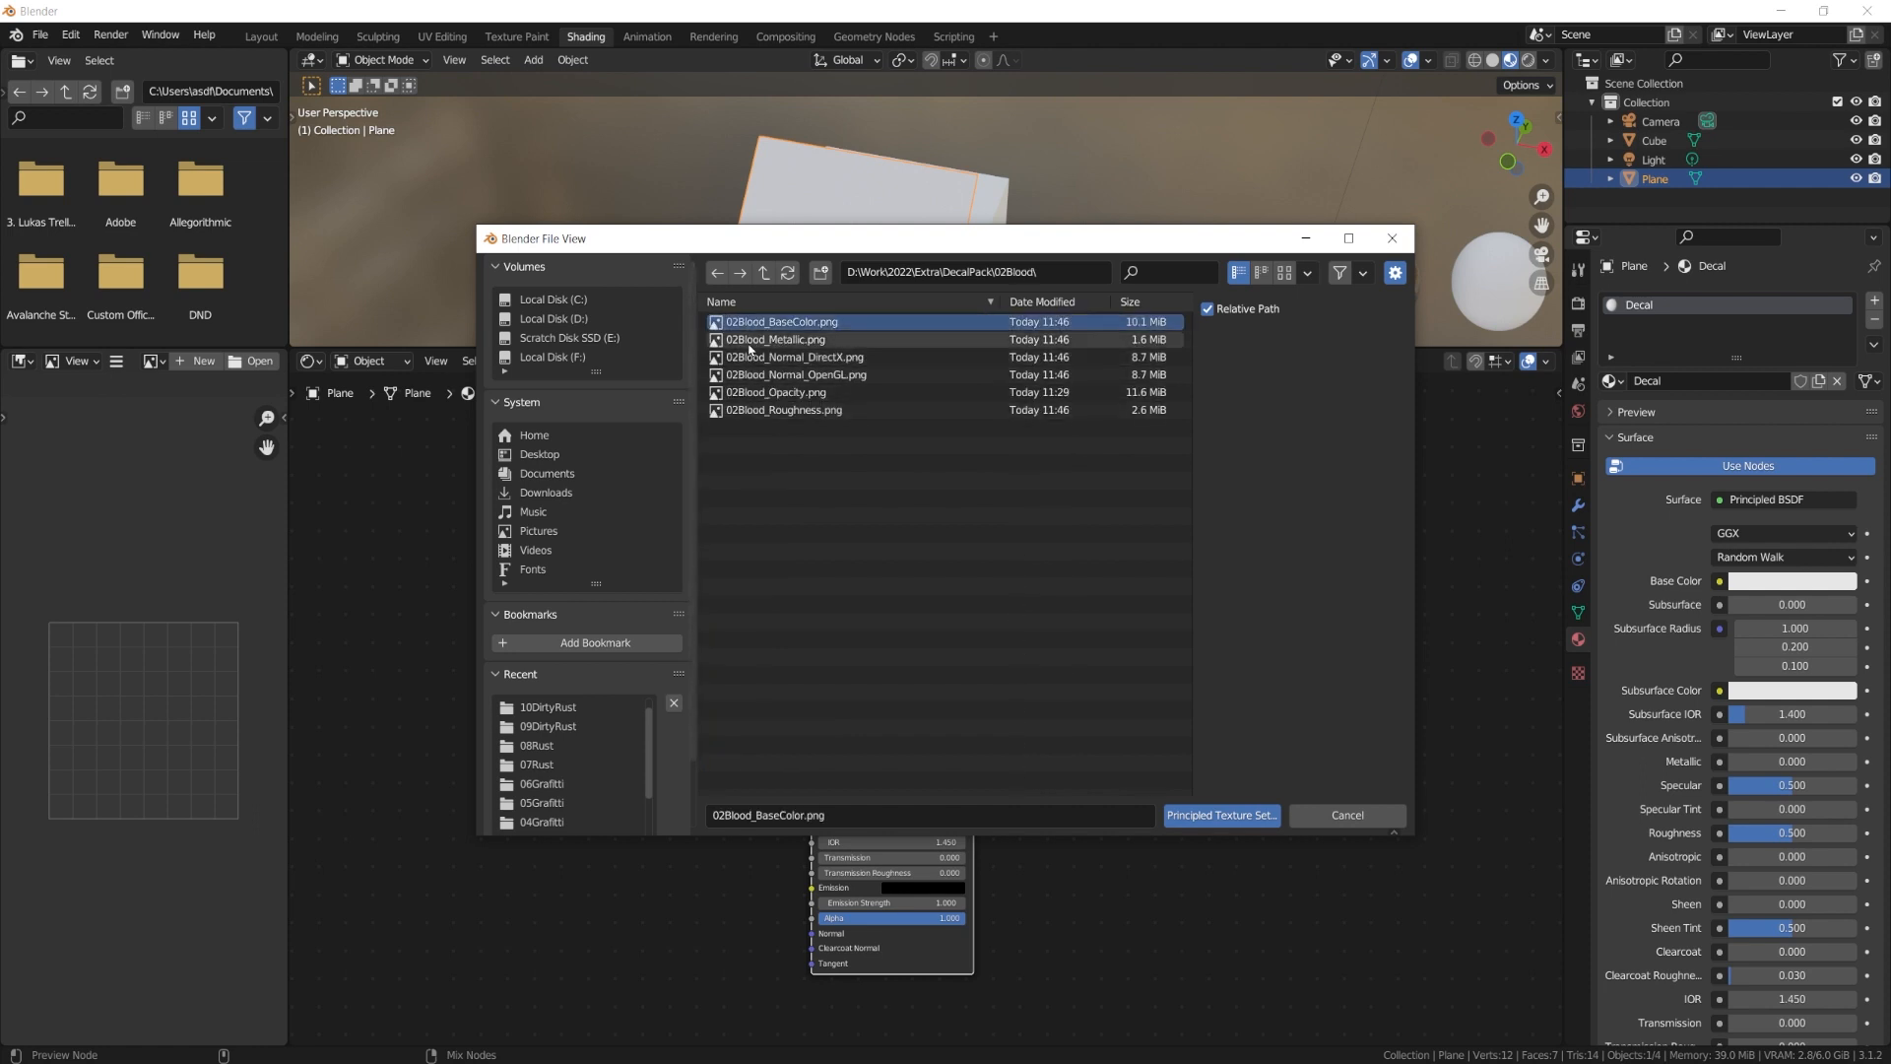
shift+click(750, 341)
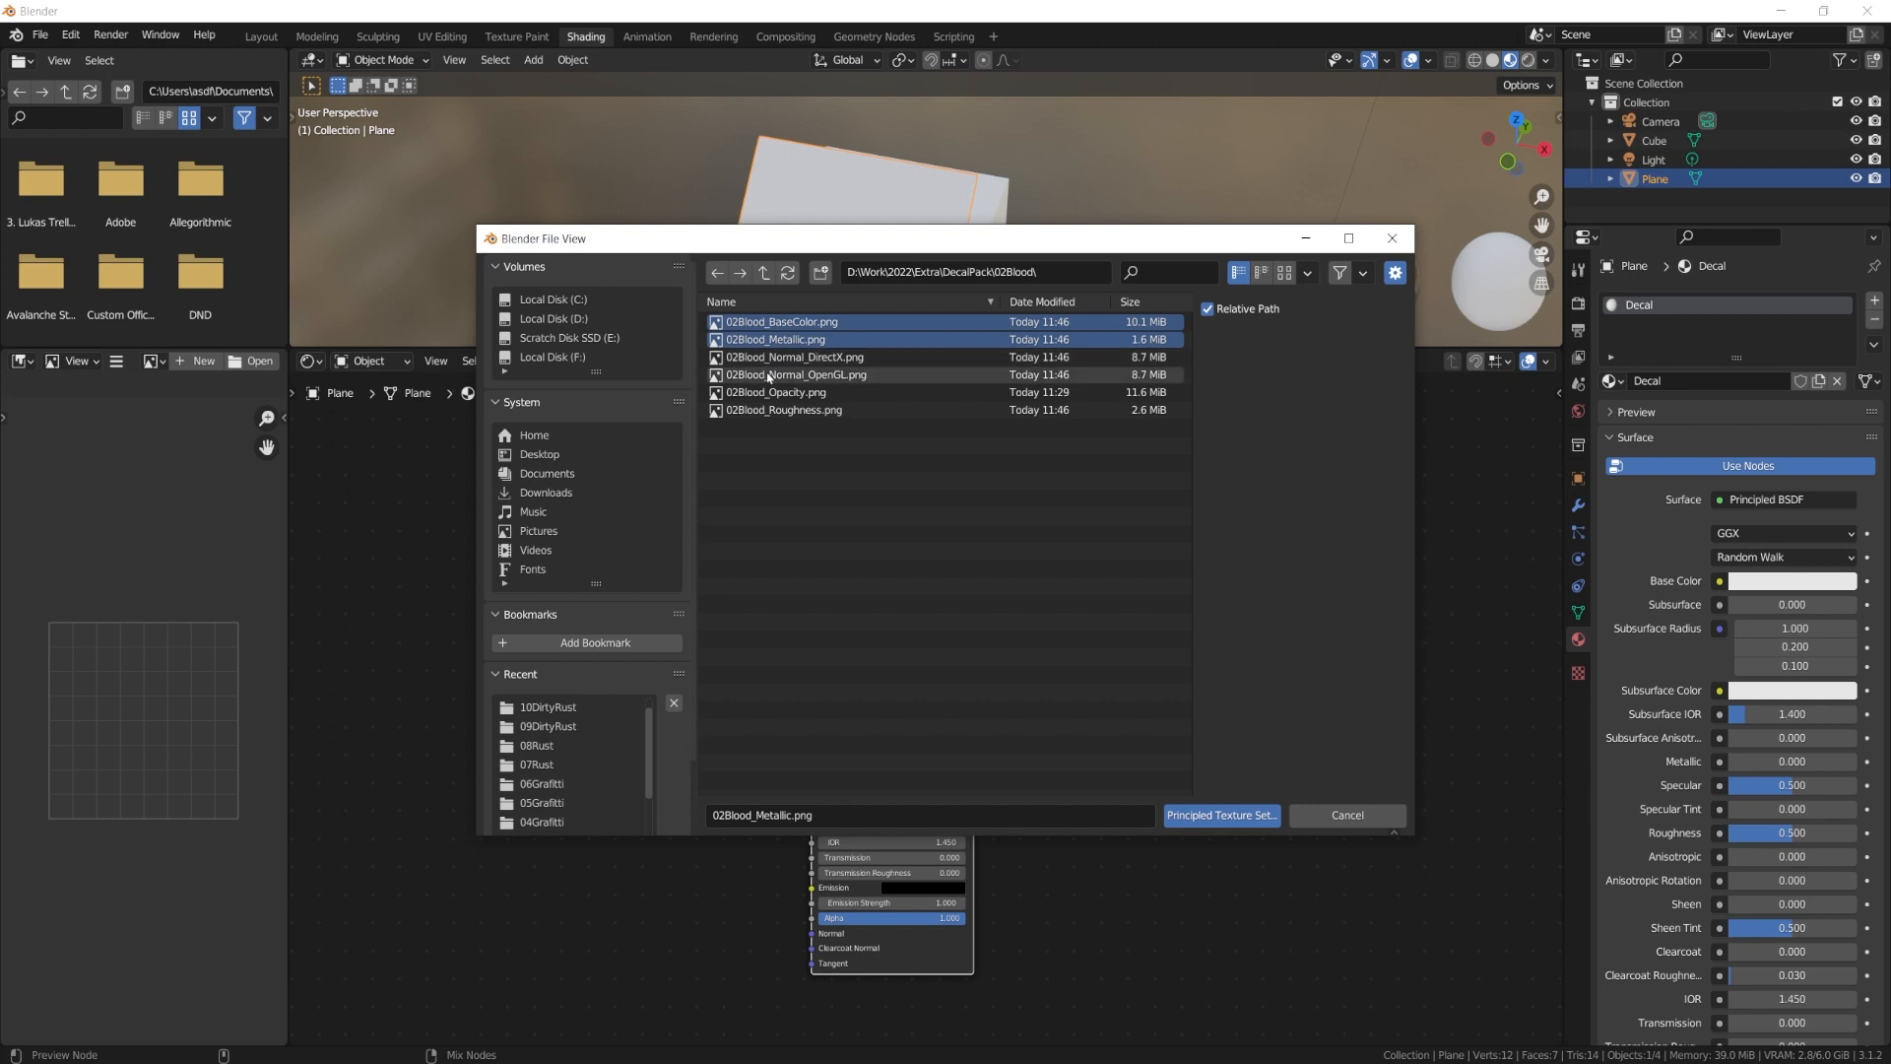
shift+click(768, 375)
shift+click(729, 396)
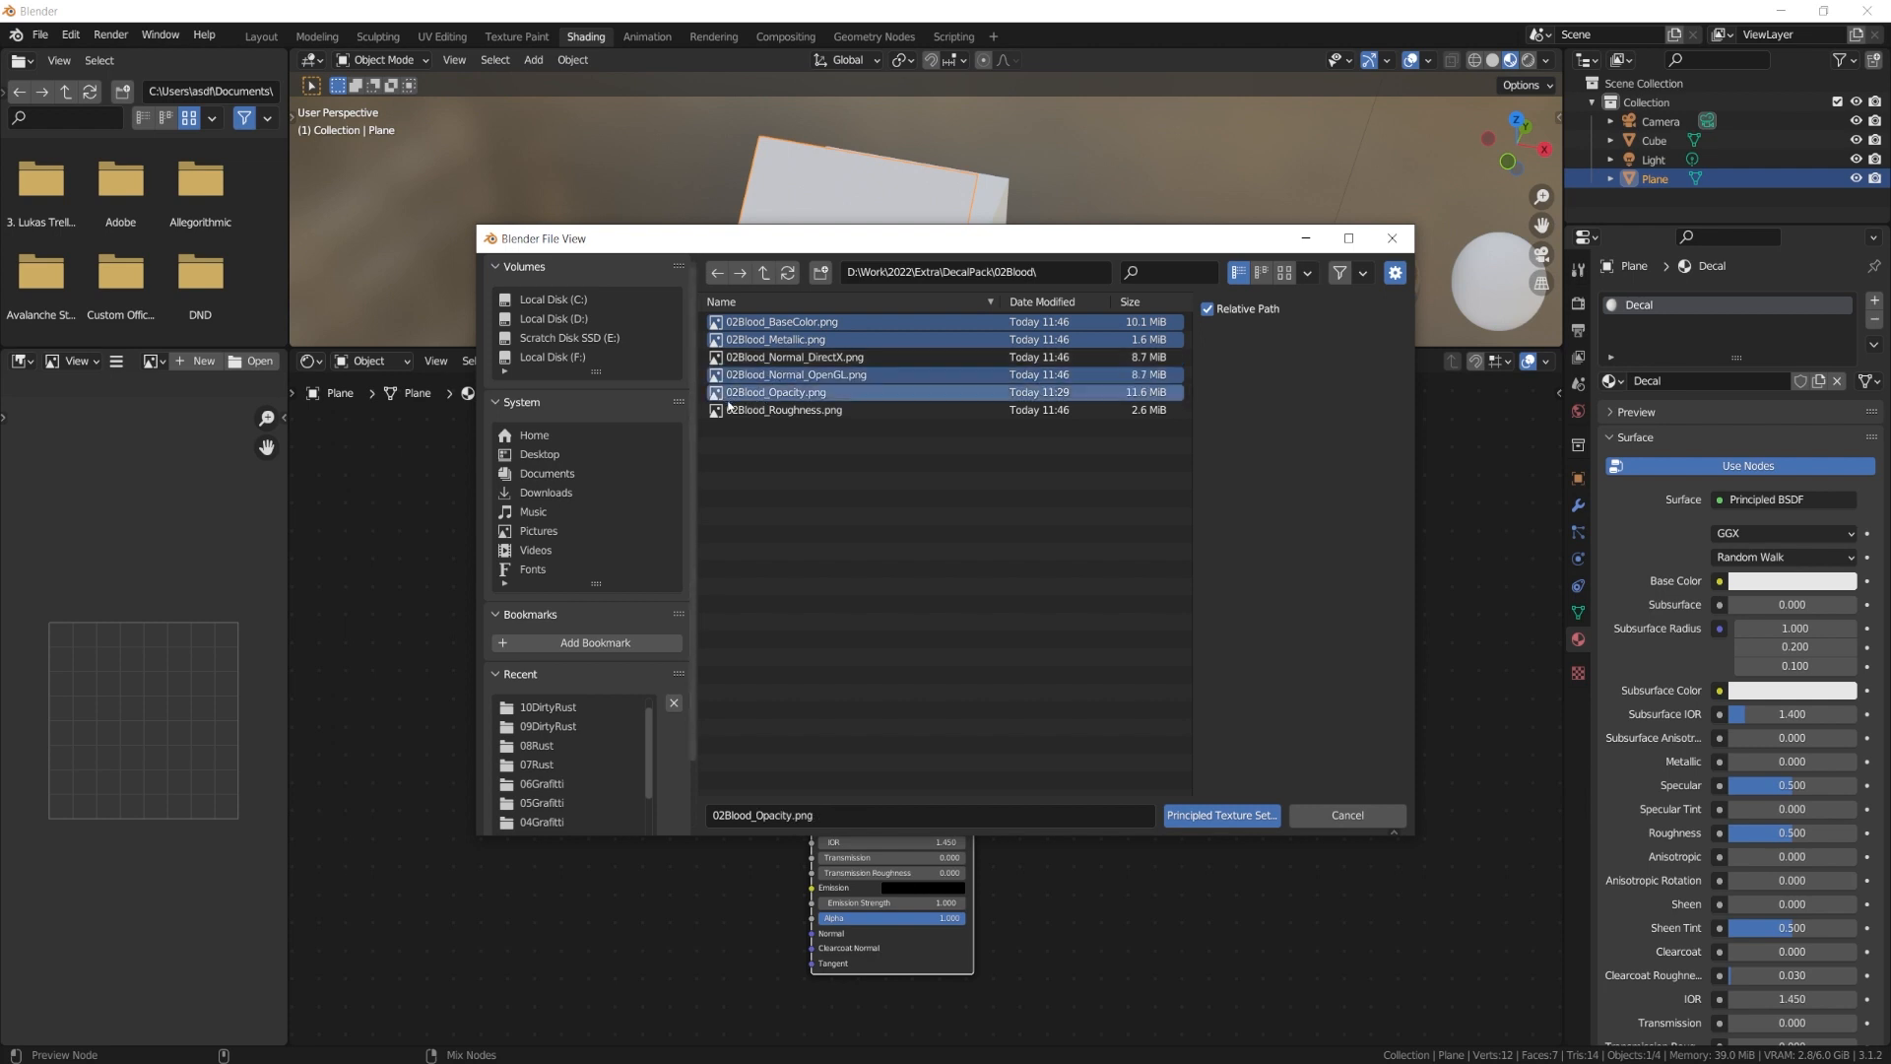
ctrl+click(727, 400)
ctrl+click(729, 408)
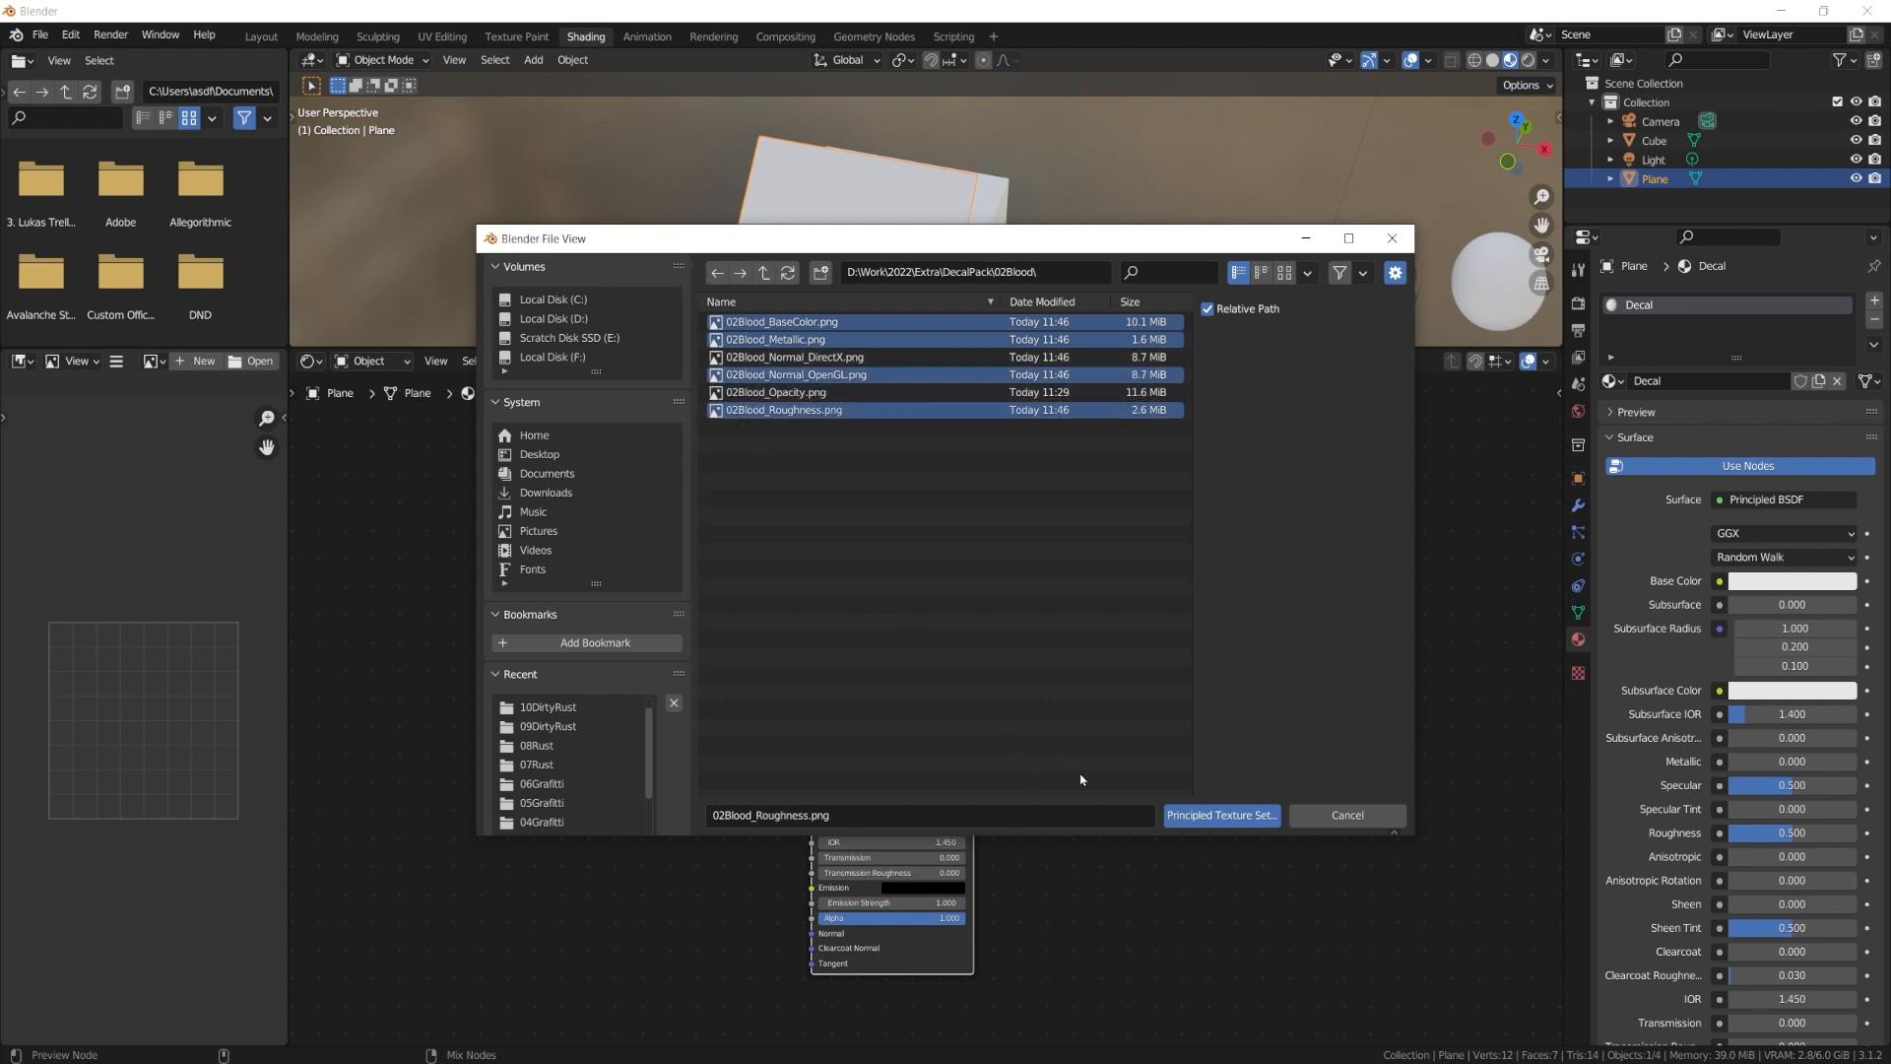
click(1197, 816)
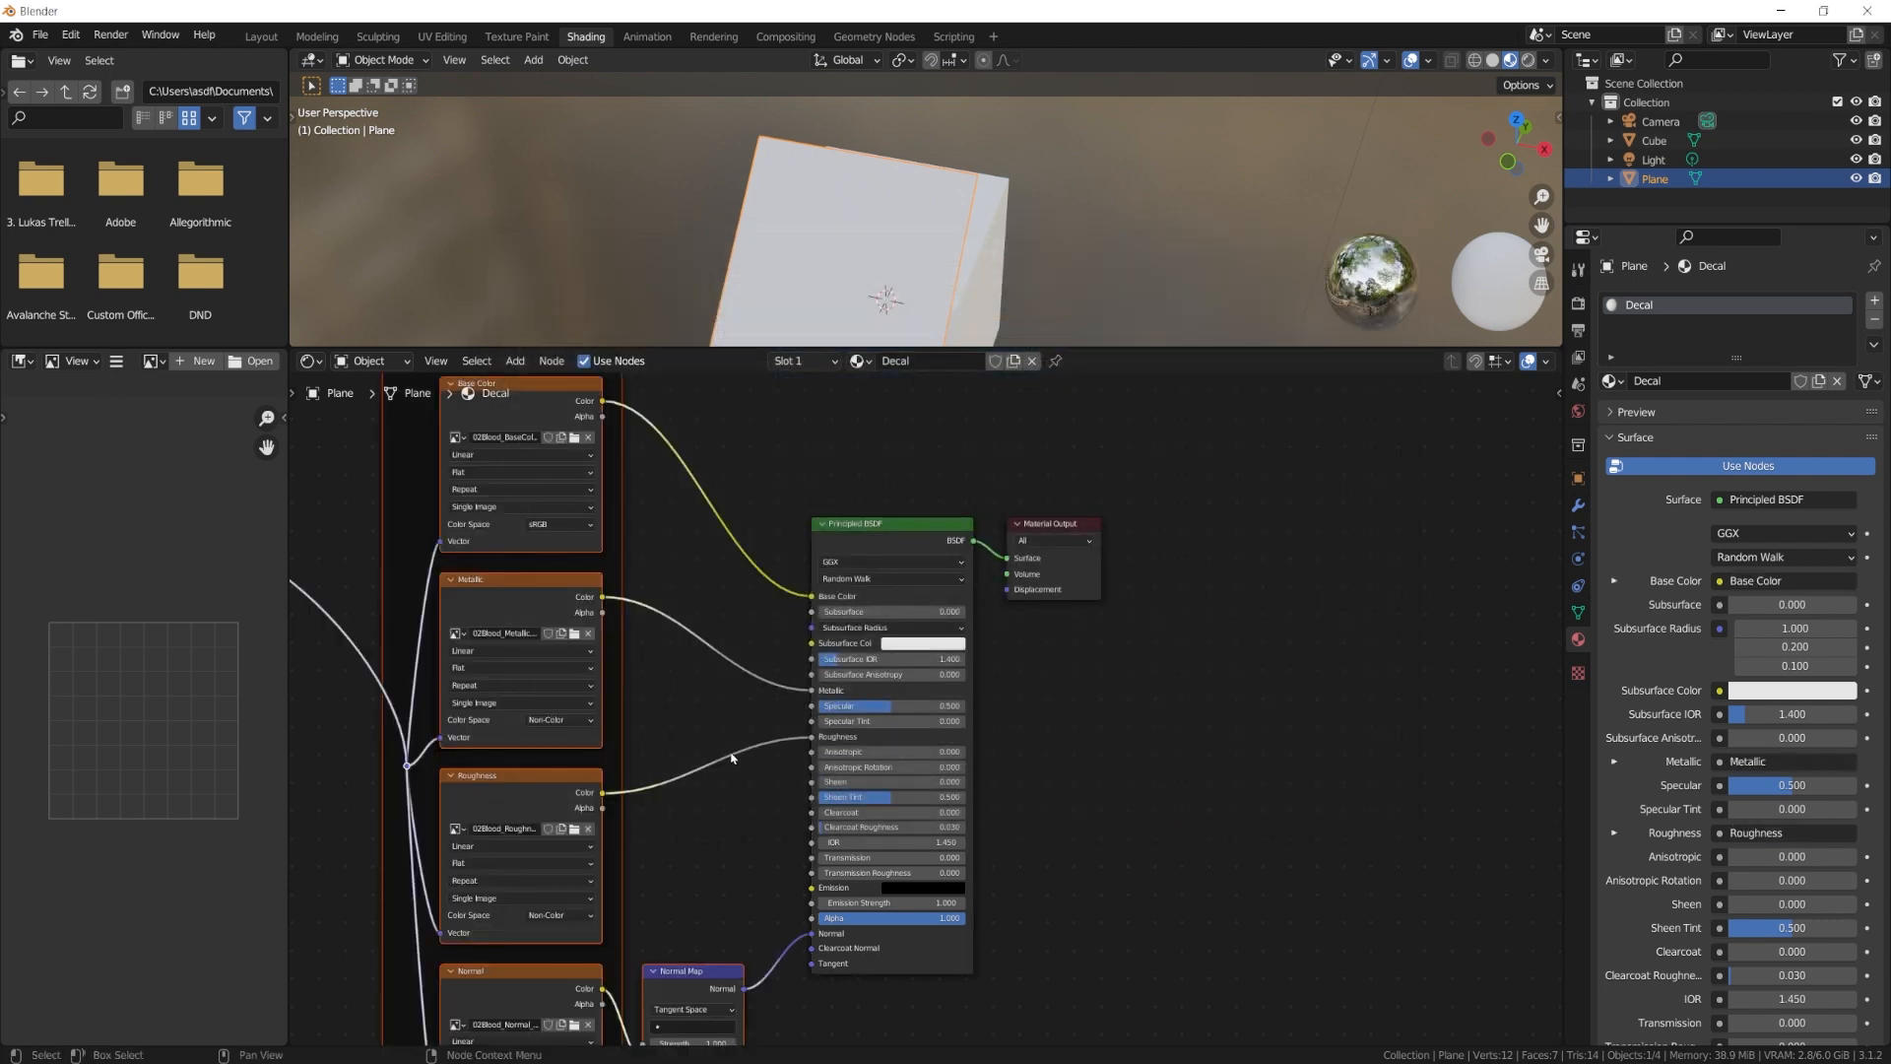
scroll(731, 757, down, 5)
middle_drag(729, 755, 835, 752)
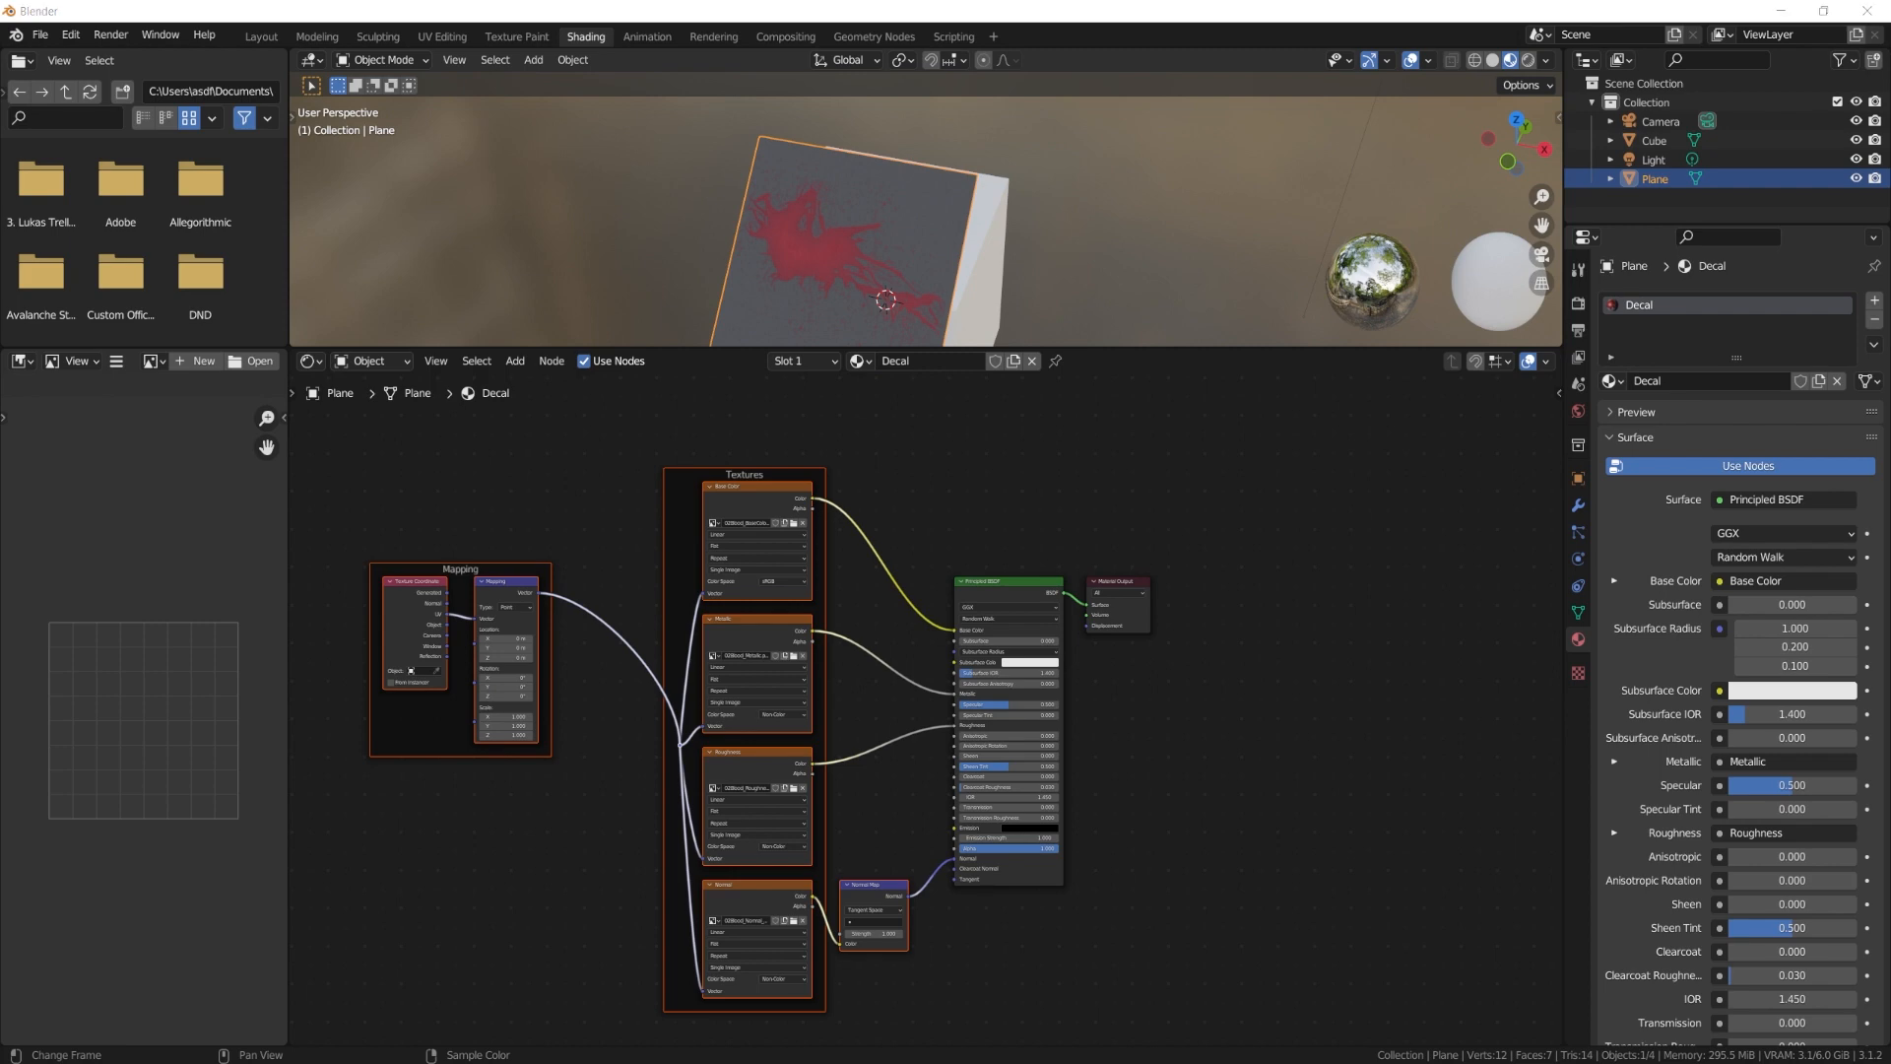
Bring 02Blood_Opacity.png from File Explorer into the shader editor as an image texture node beside the Textures frame.
drag(0, 295, 557, 416)
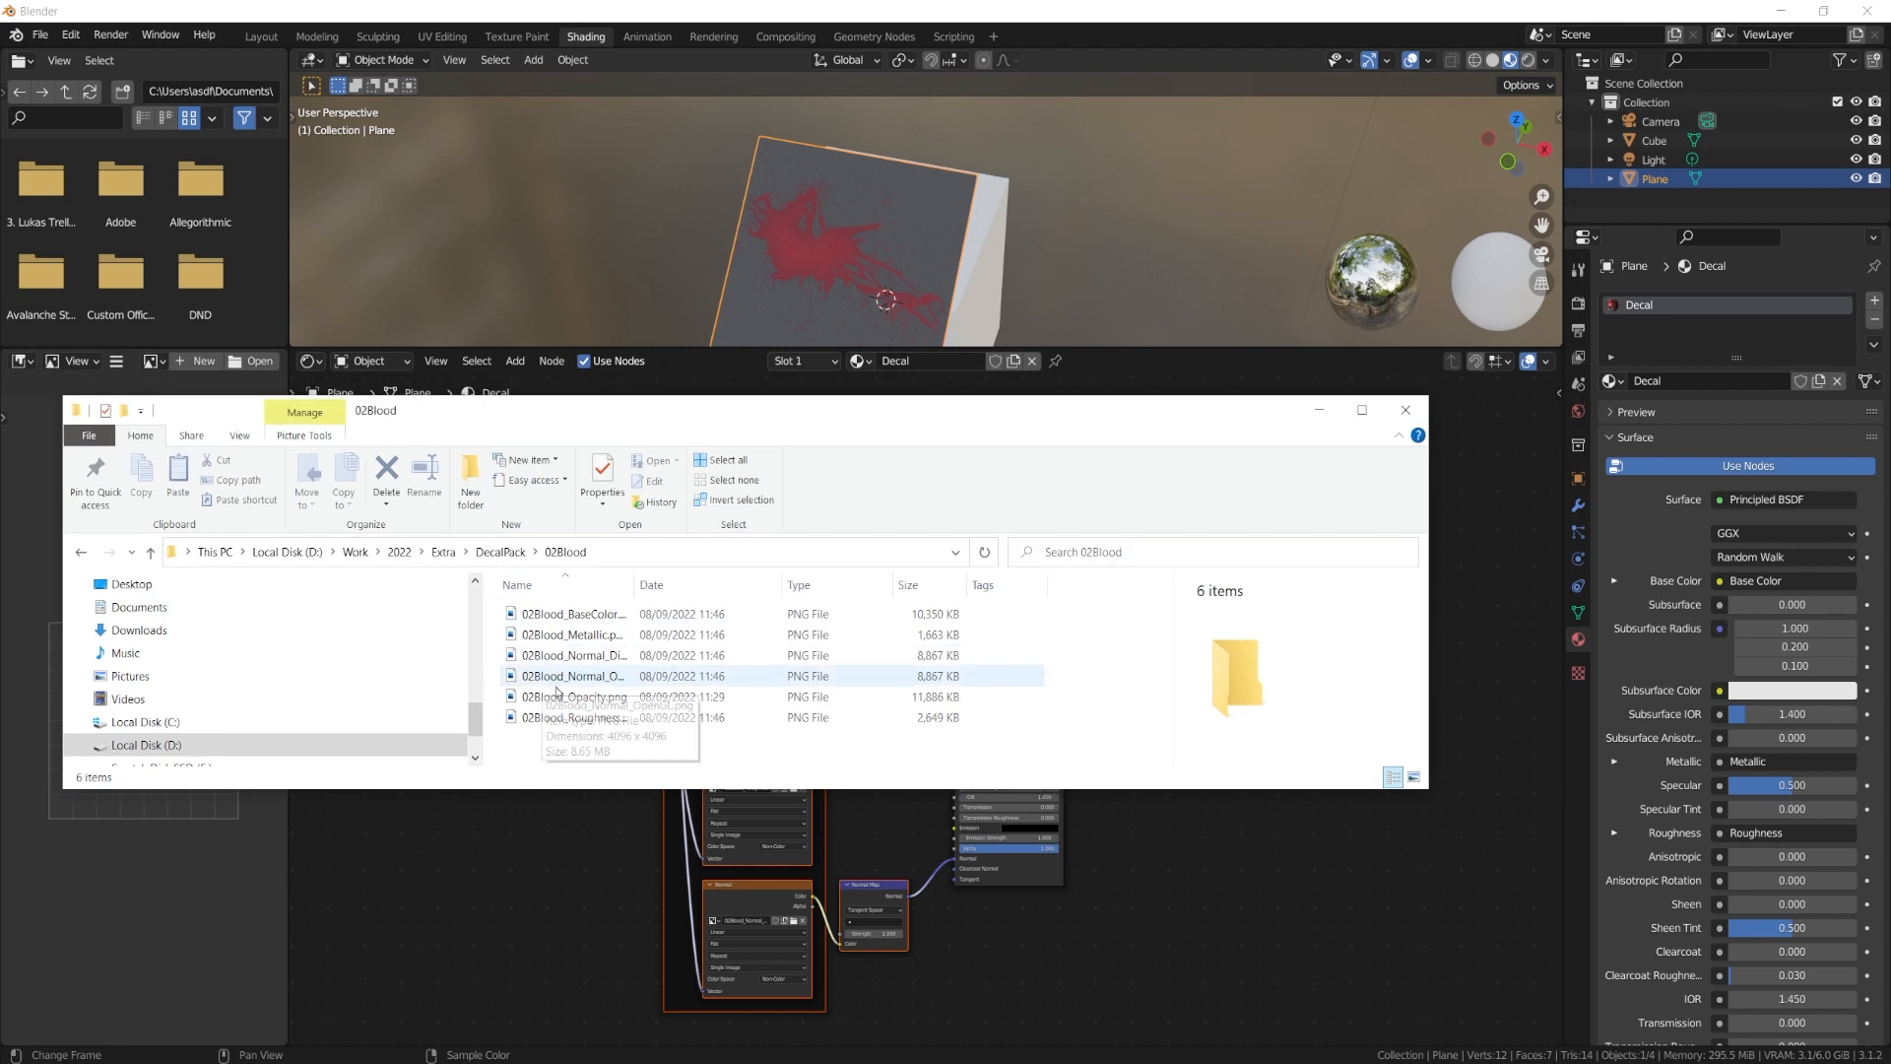
drag(639, 586, 816, 585)
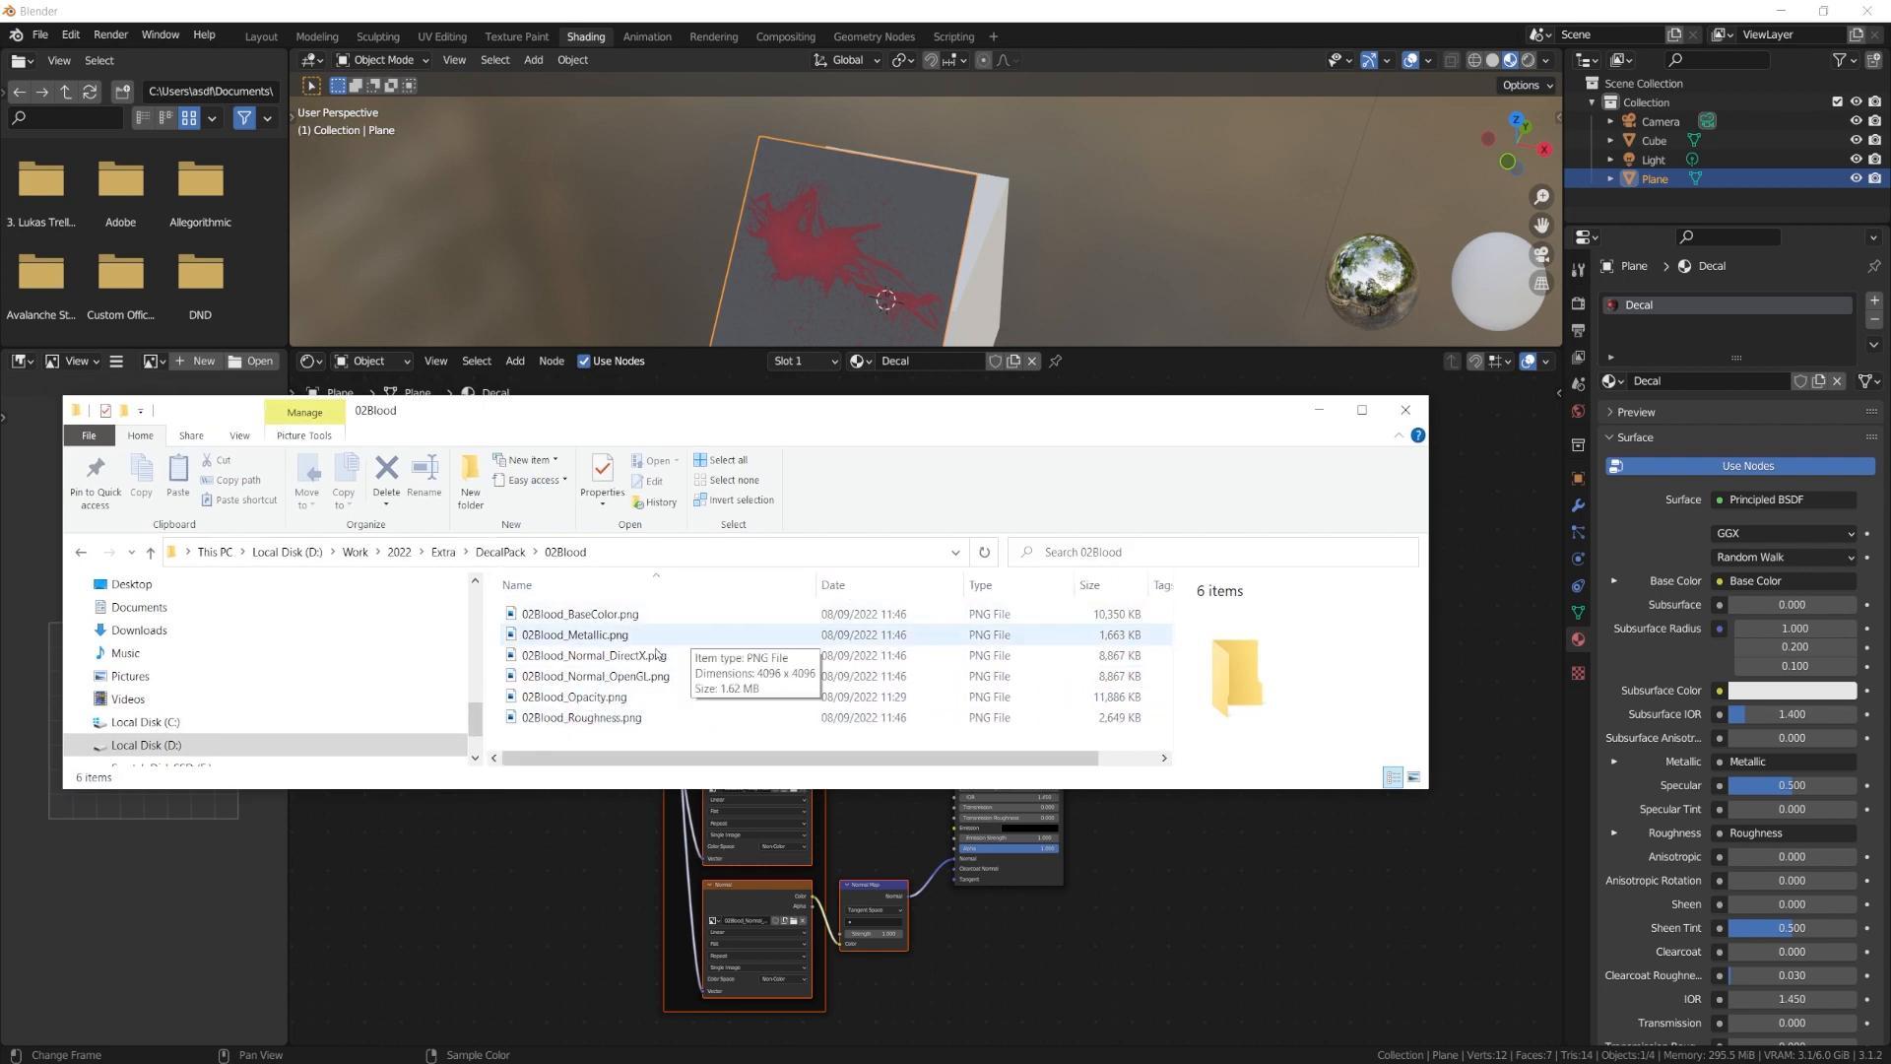
click(581, 697)
drag(580, 700, 562, 878)
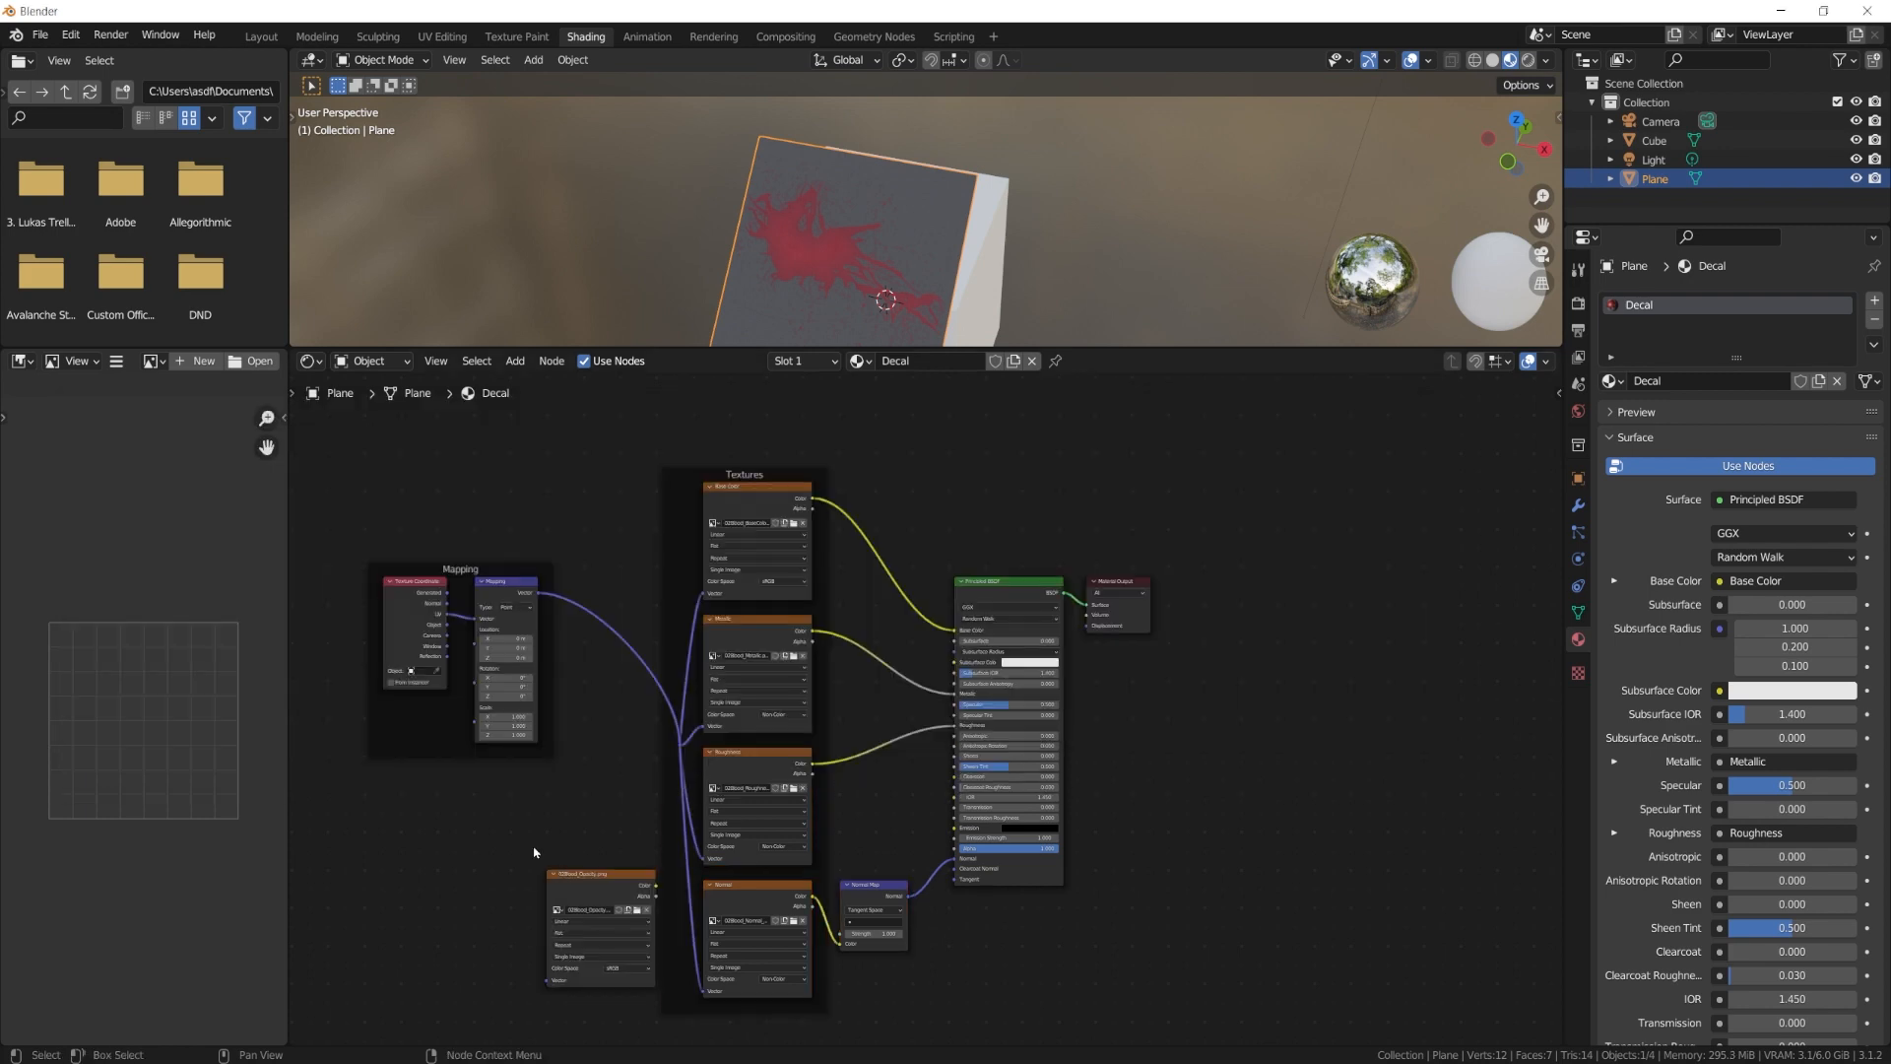
scroll(481, 897, up, 5)
middle_drag(457, 825, 636, 628)
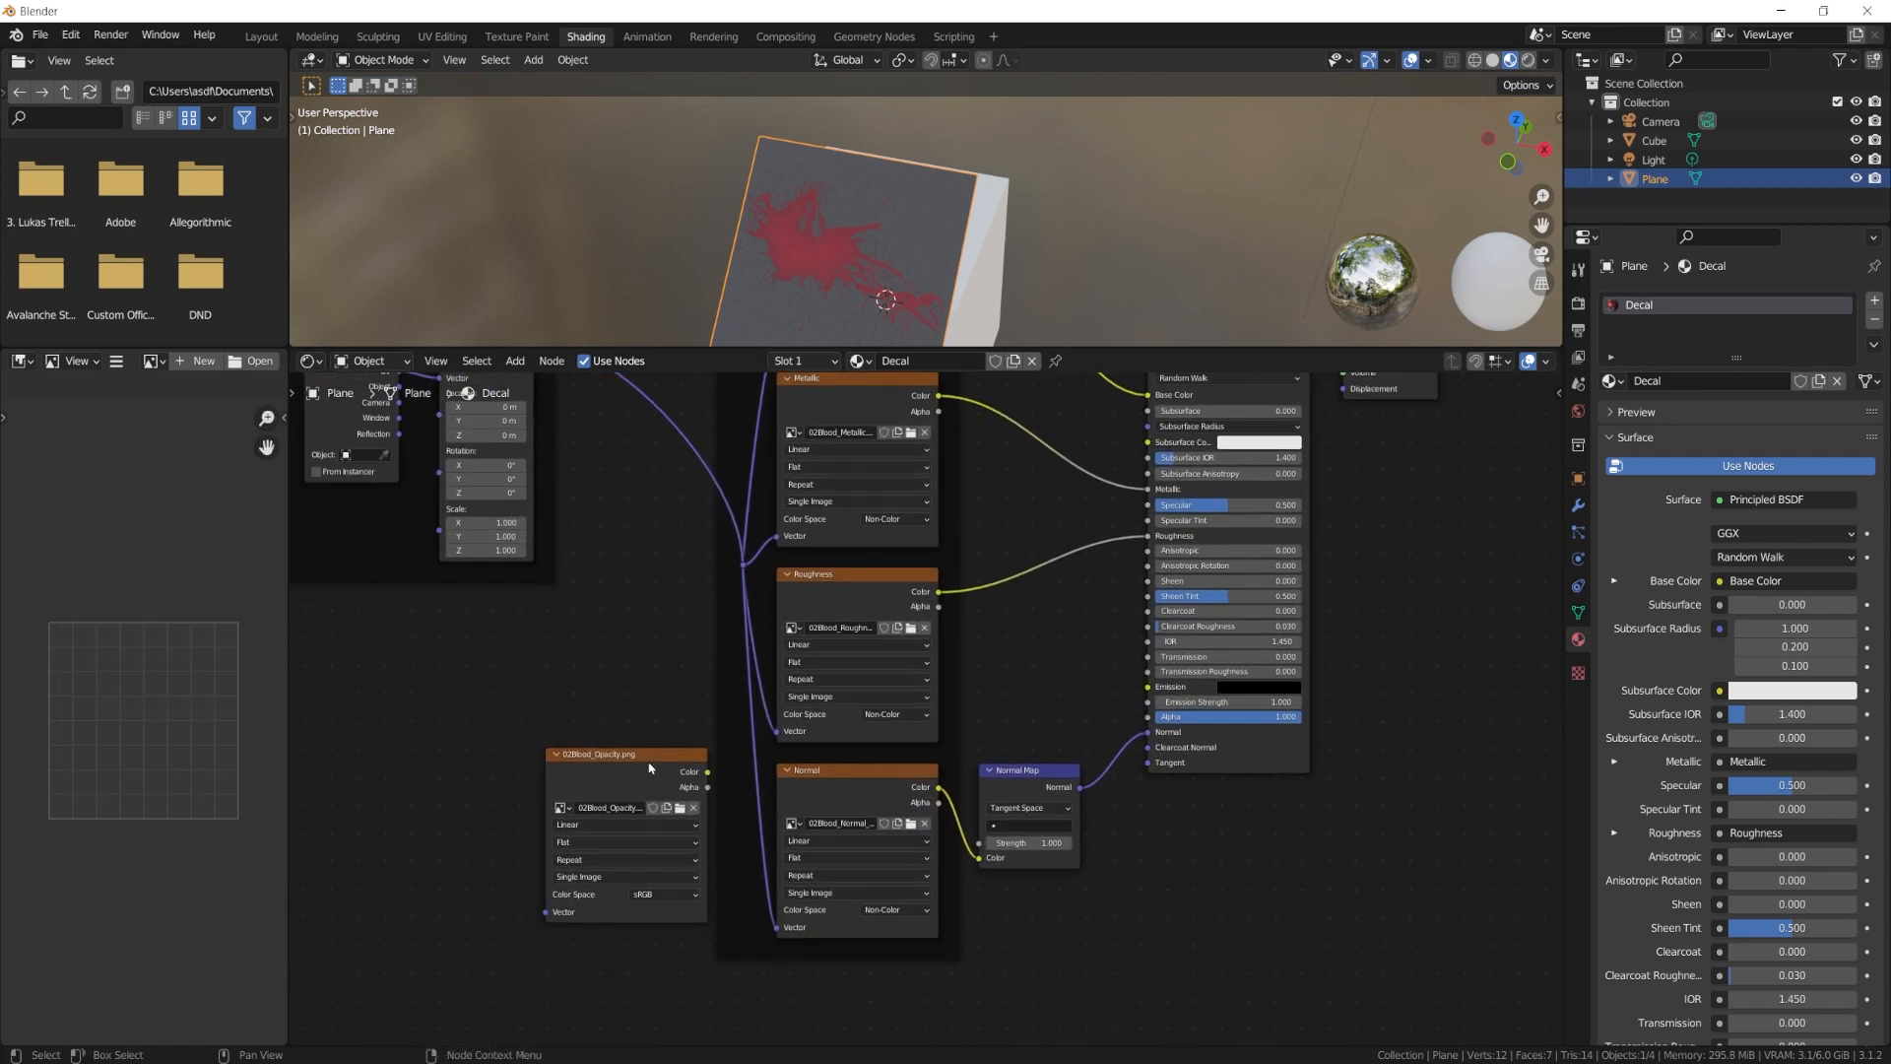
Reposition the 02Blood_Opacity.png node and connect its Color output to the Principled BSDF's Alpha input.
drag(634, 756, 1148, 717)
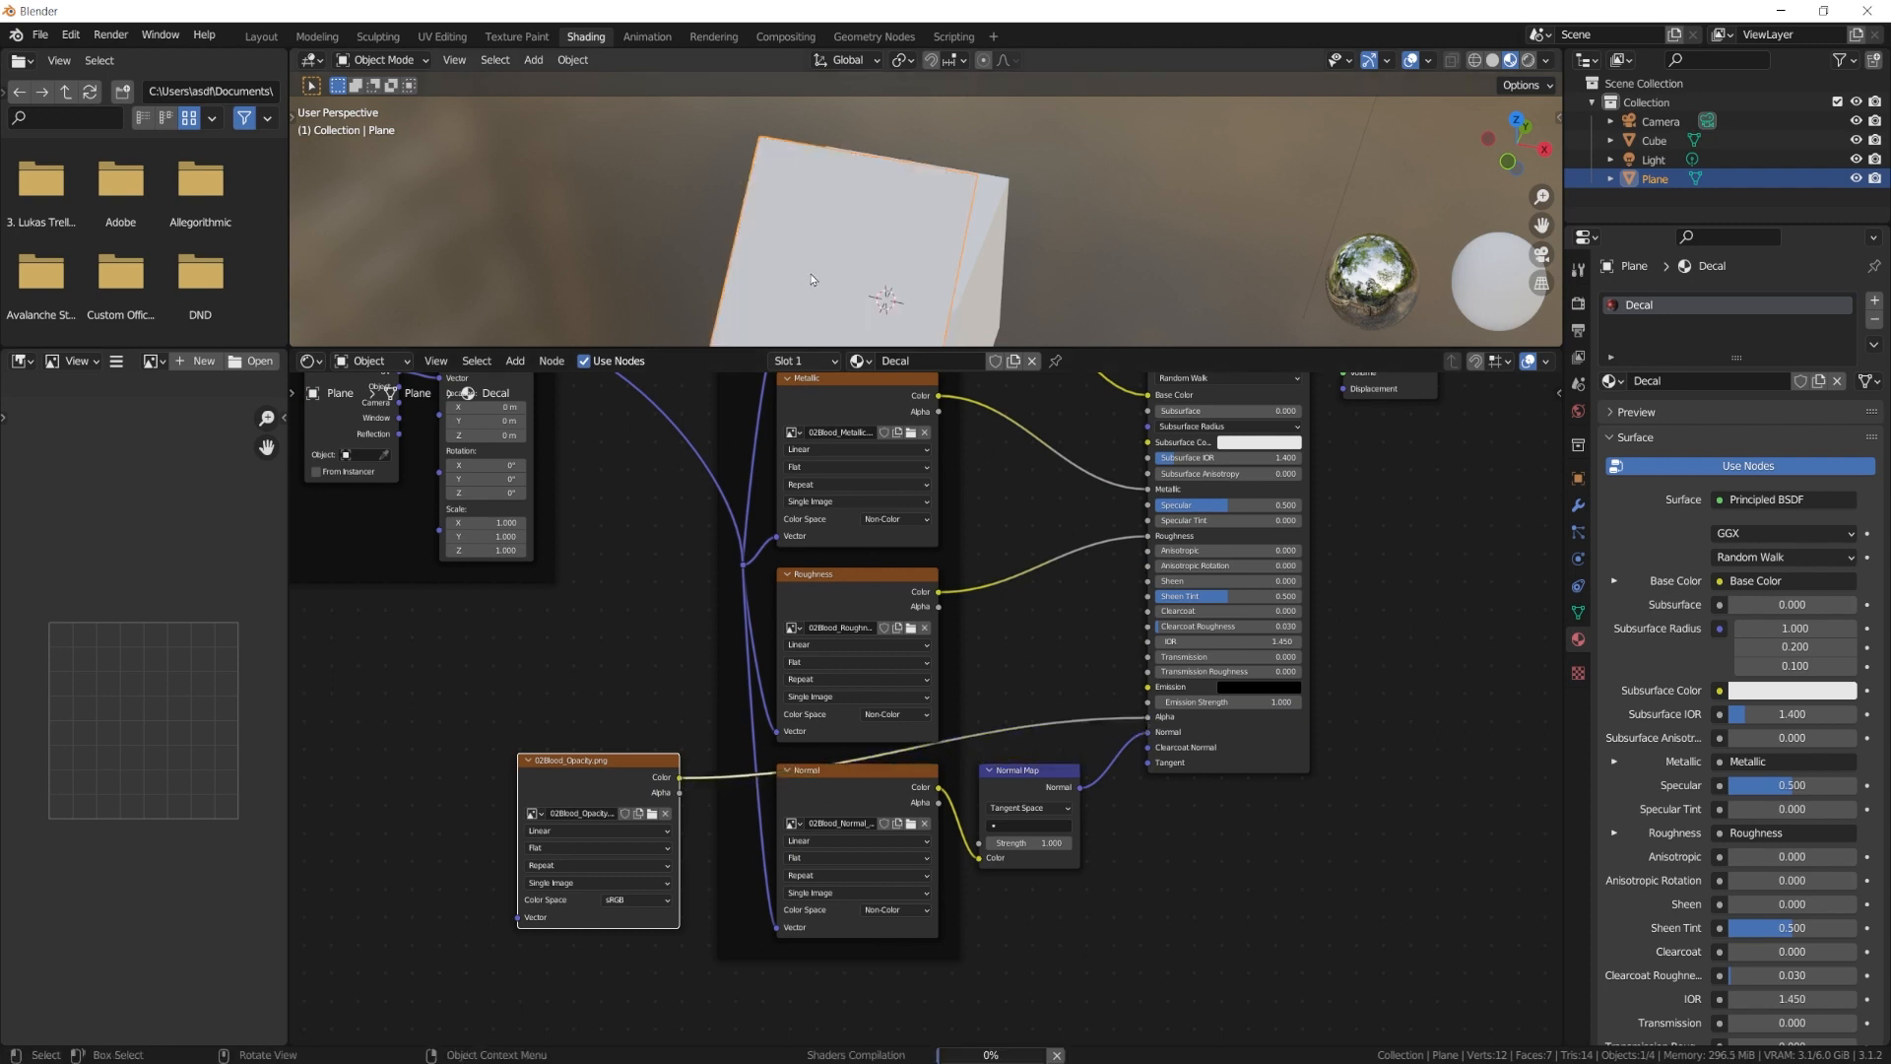
middle_drag(813, 269, 935, 247)
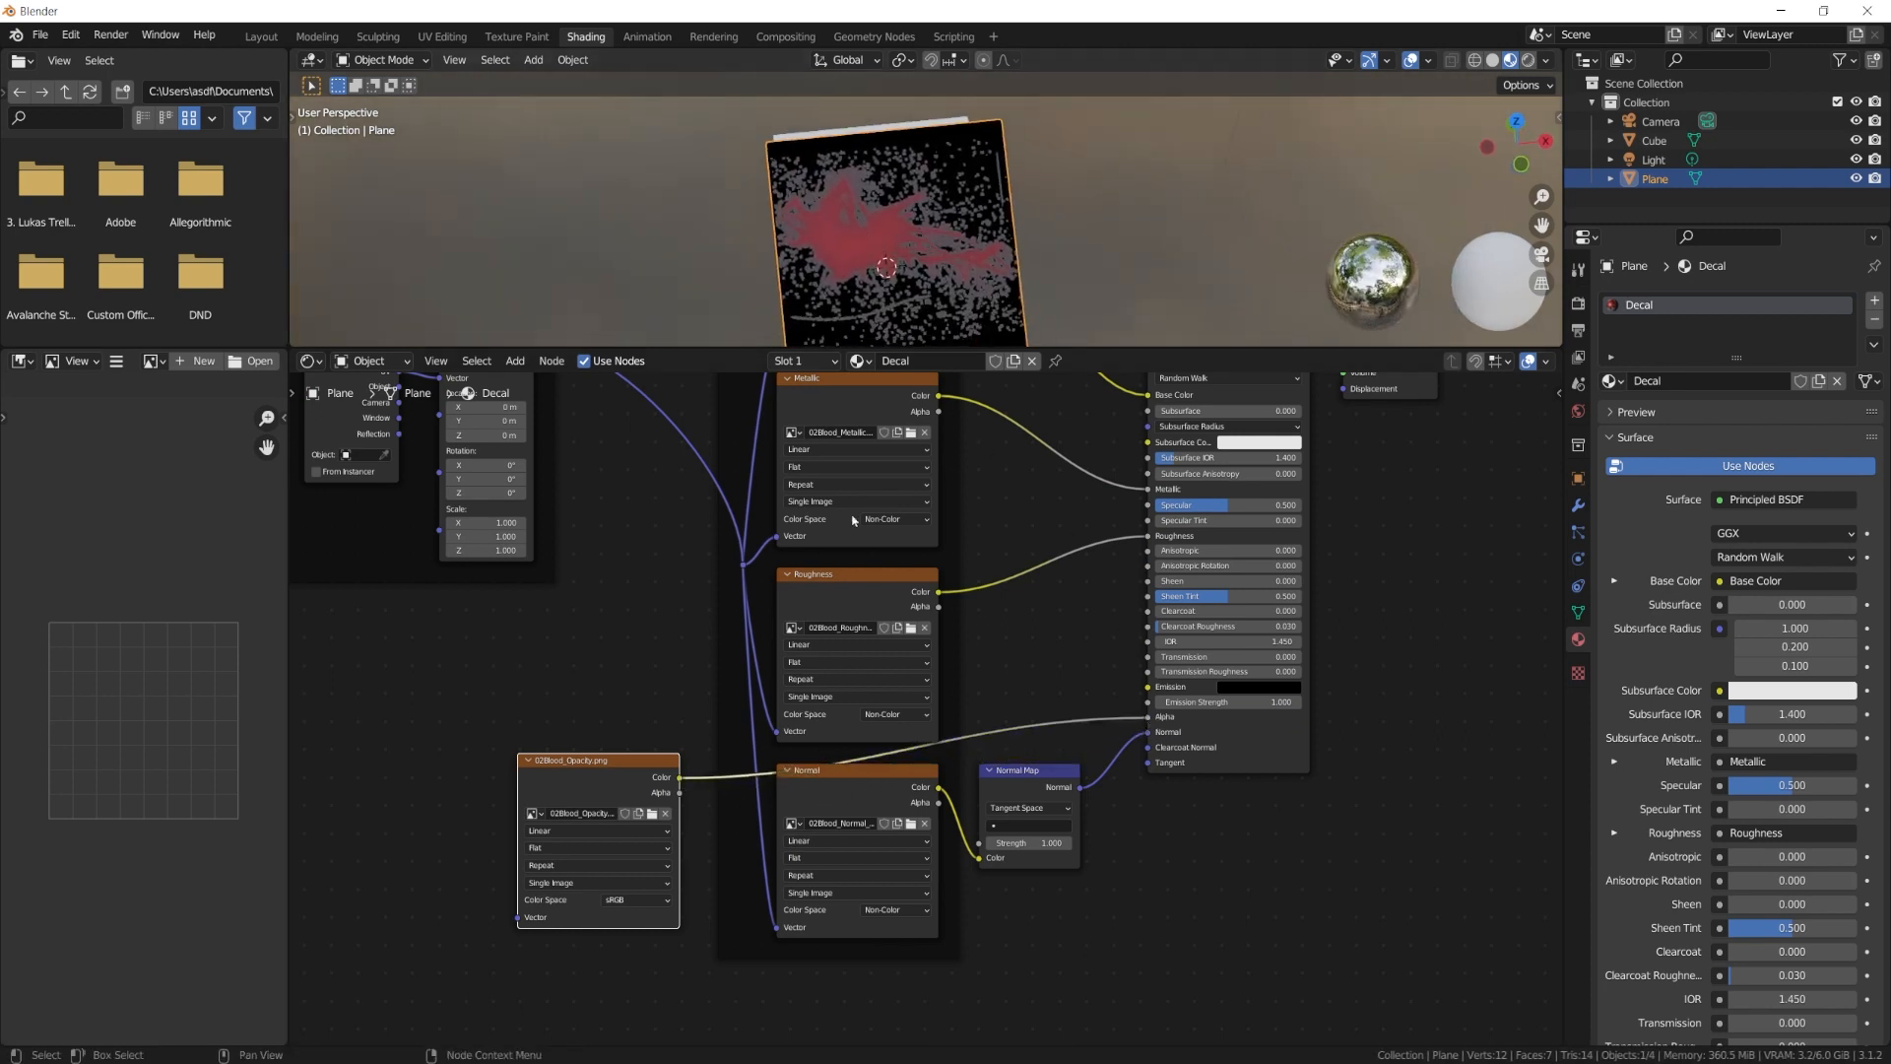
middle_drag(1015, 672, 996, 786)
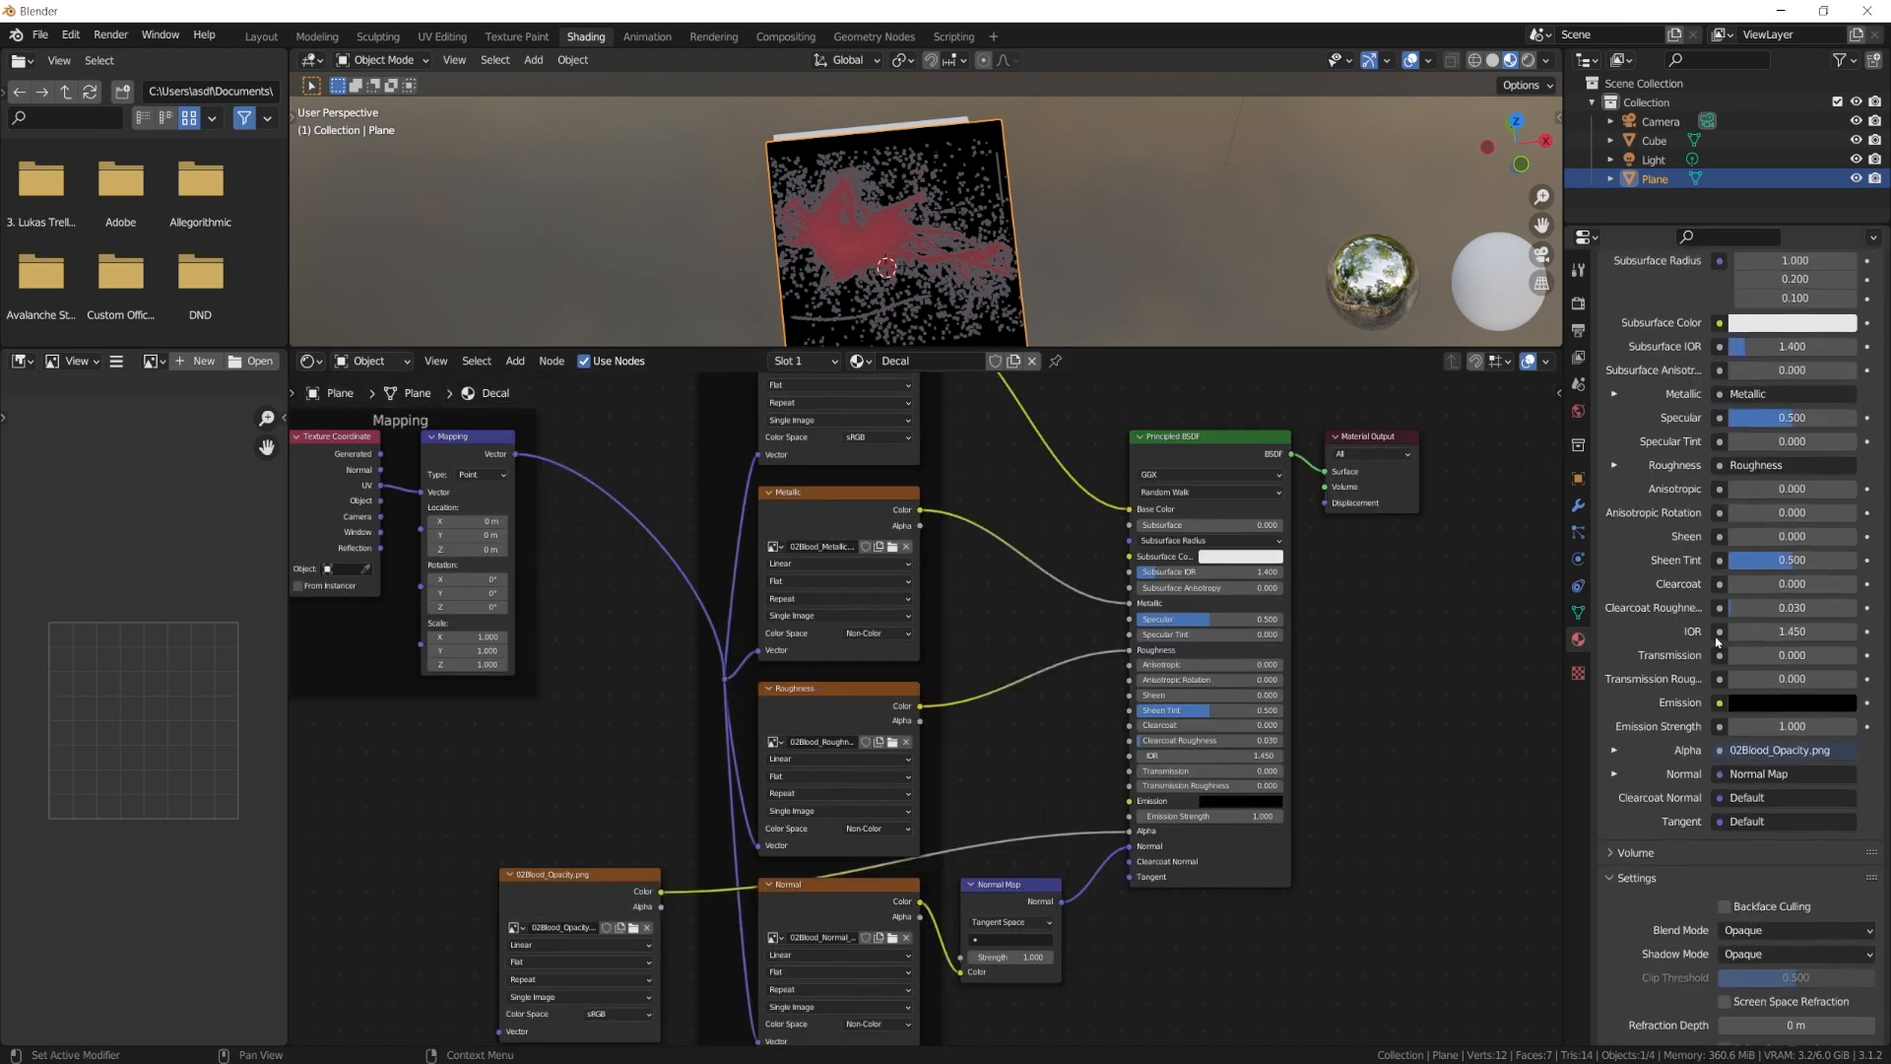
Set the Decal material's blend mode to Alpha Blend and inspect the blood decal over the cube in an enlarged viewport.
scroll(1717, 642, down, 10)
click(1746, 809)
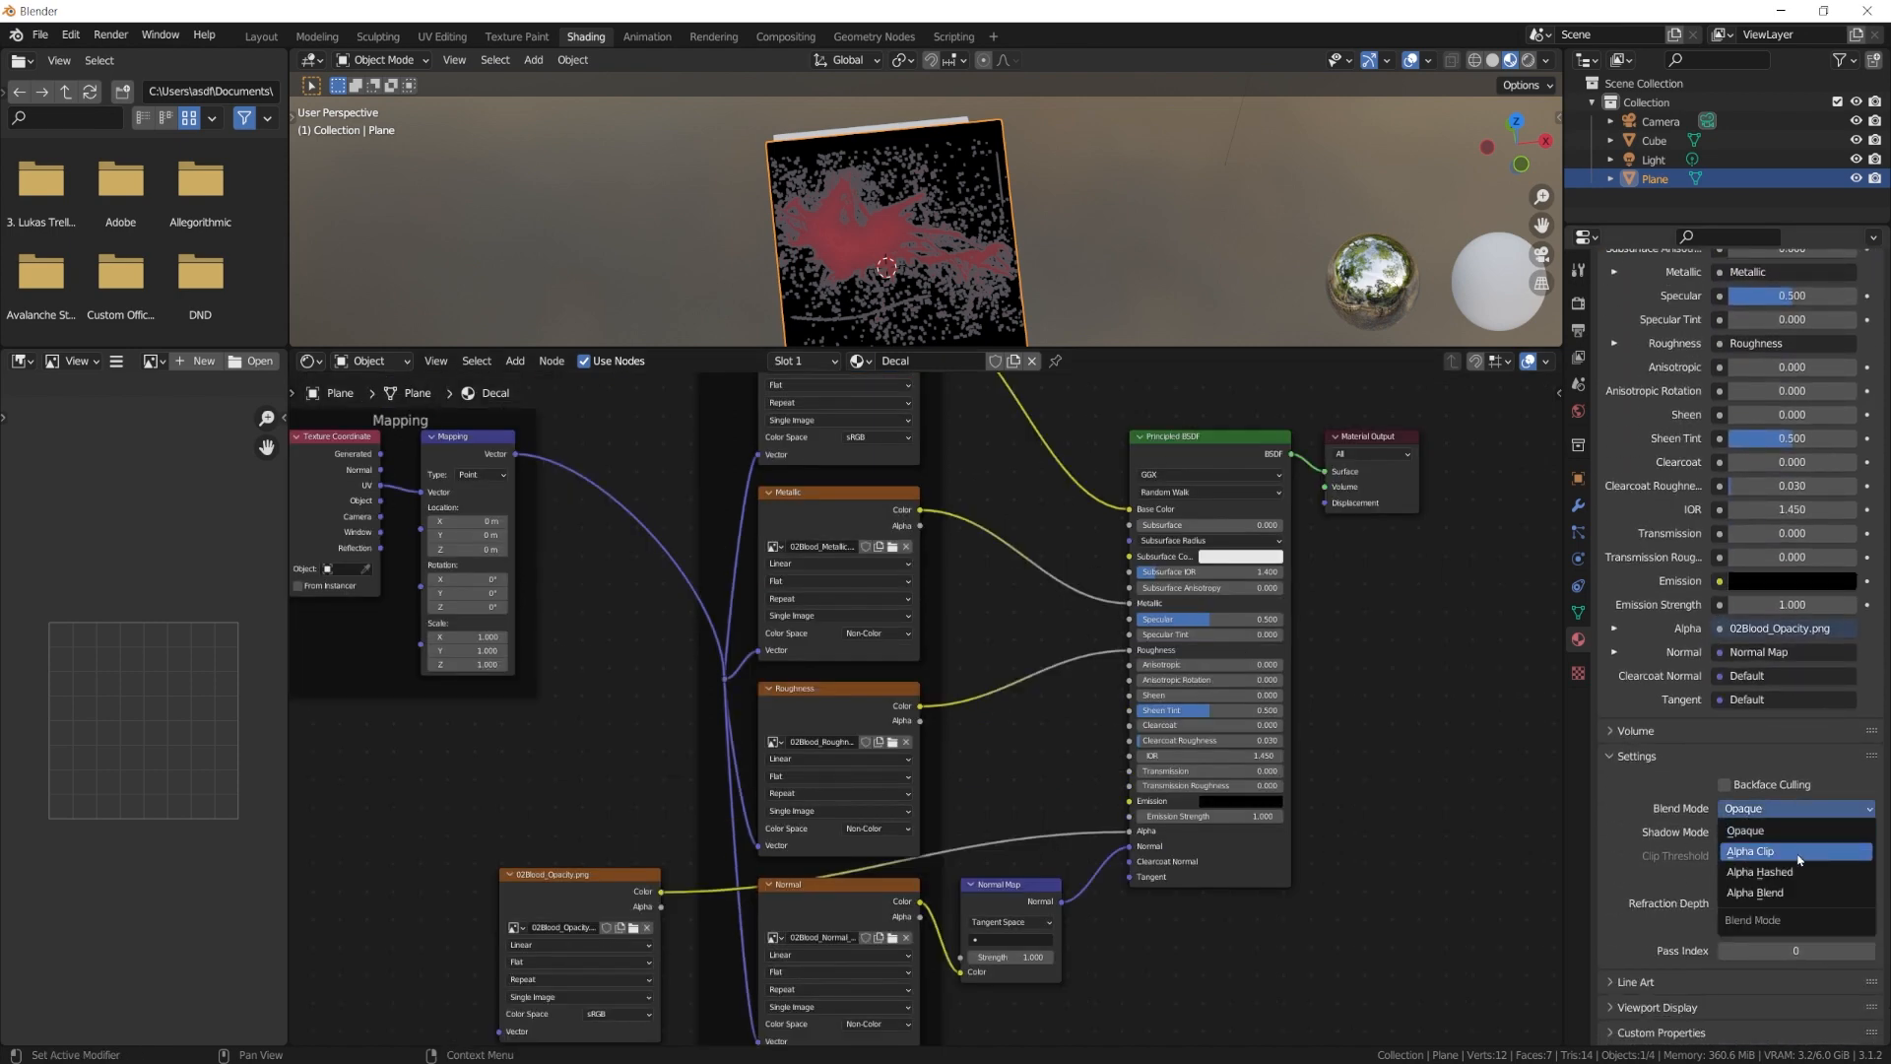
click(1803, 892)
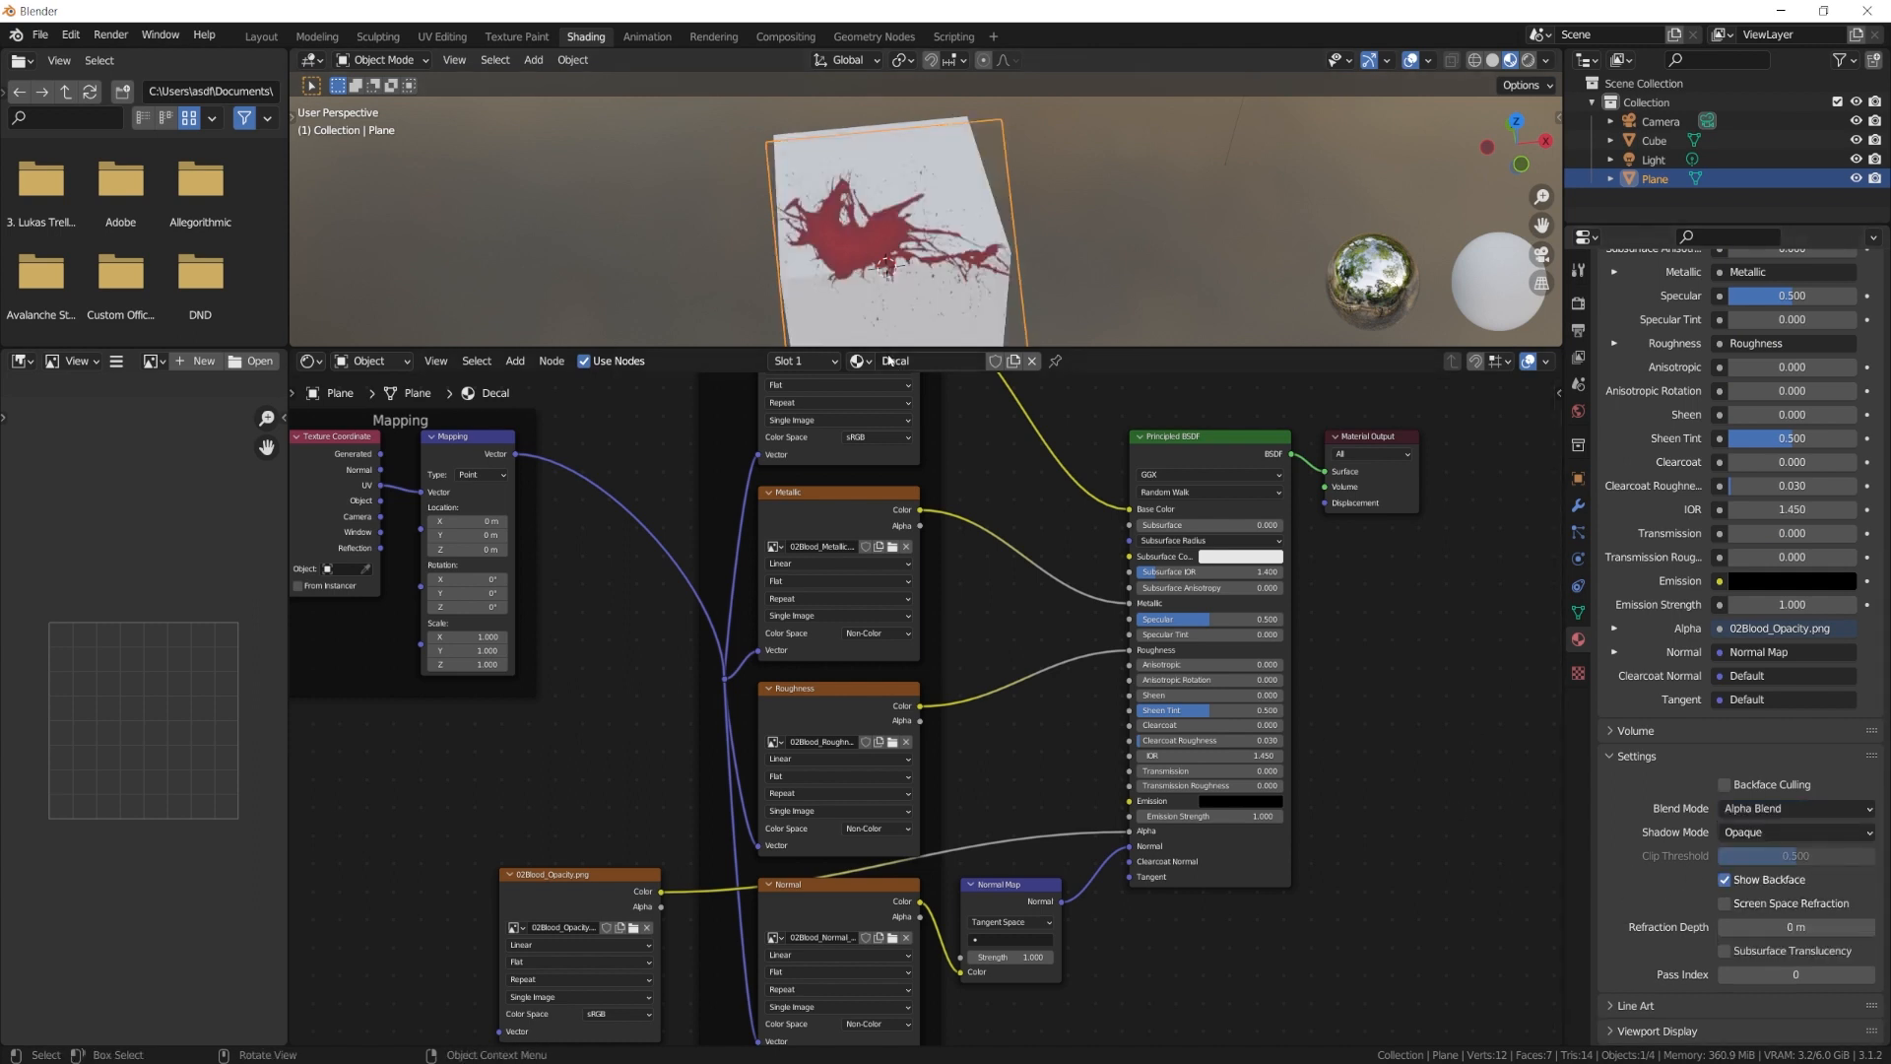
drag(878, 347, 878, 774)
scroll(842, 612, up, 5)
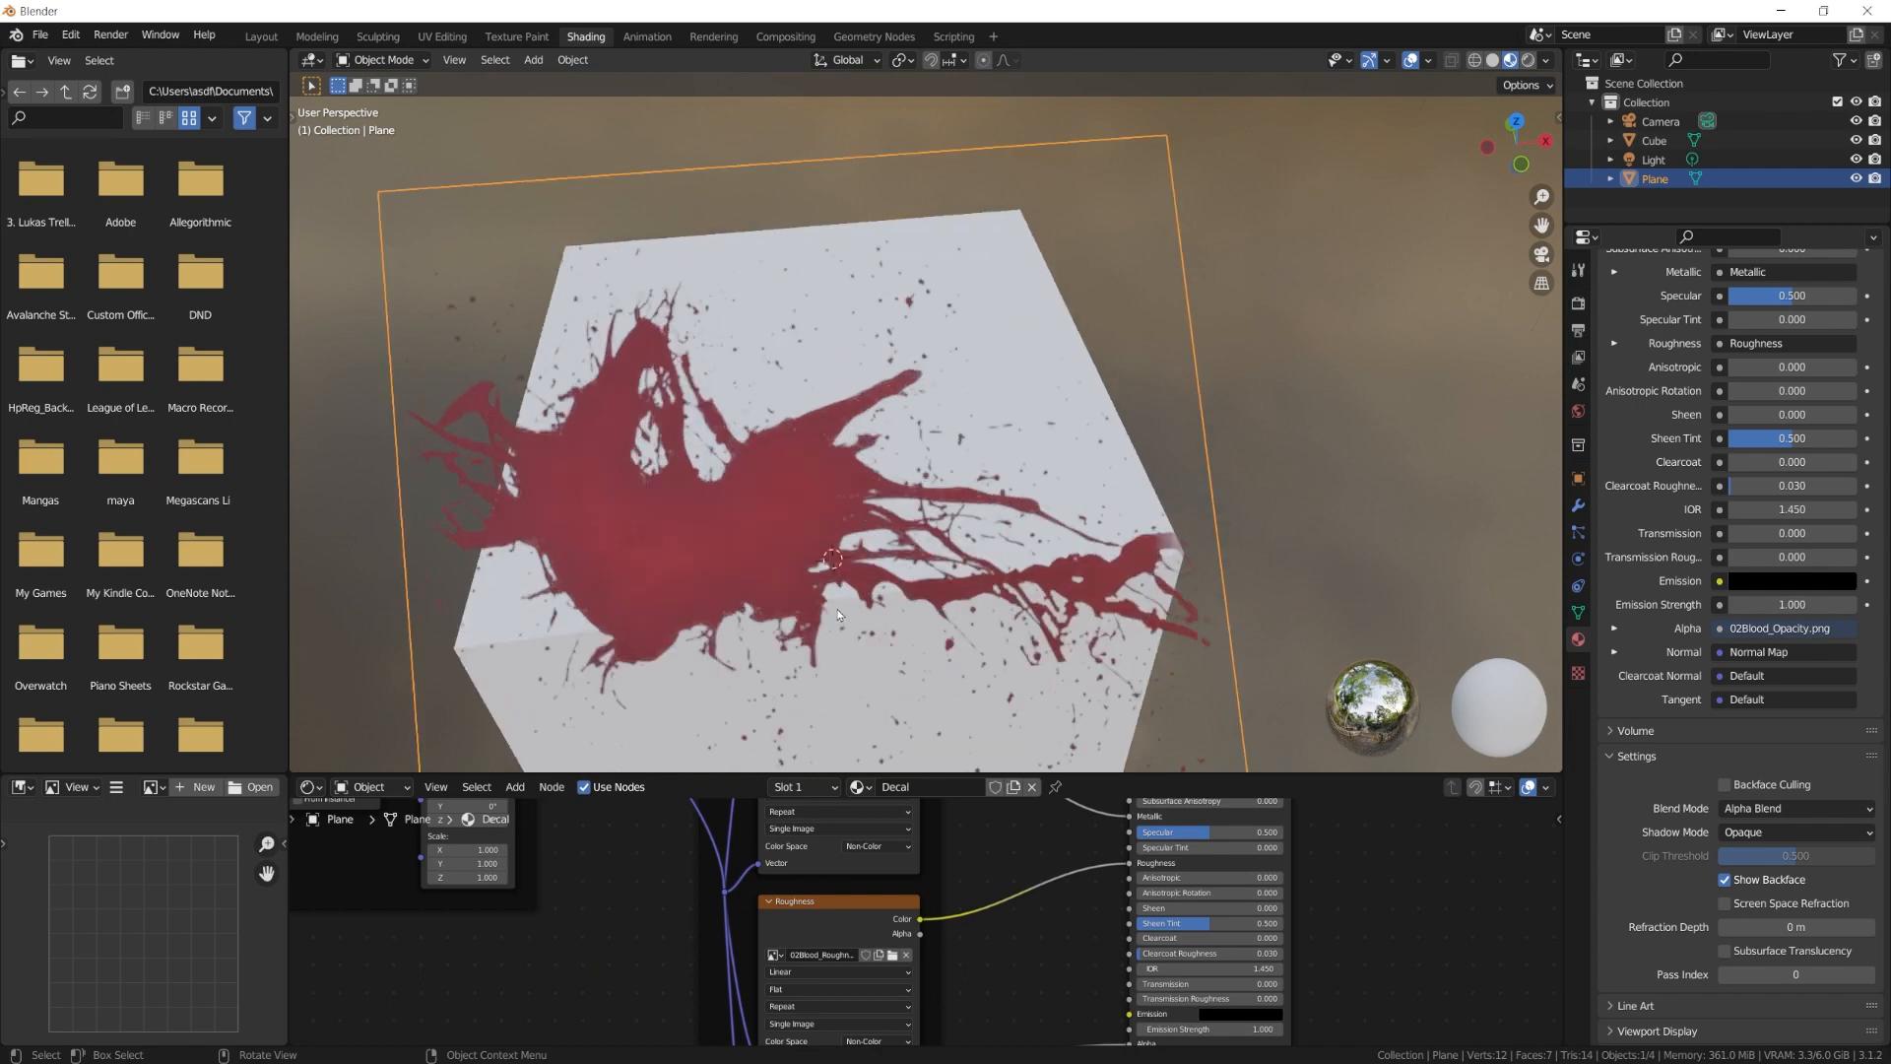
middle_drag(842, 613, 936, 487)
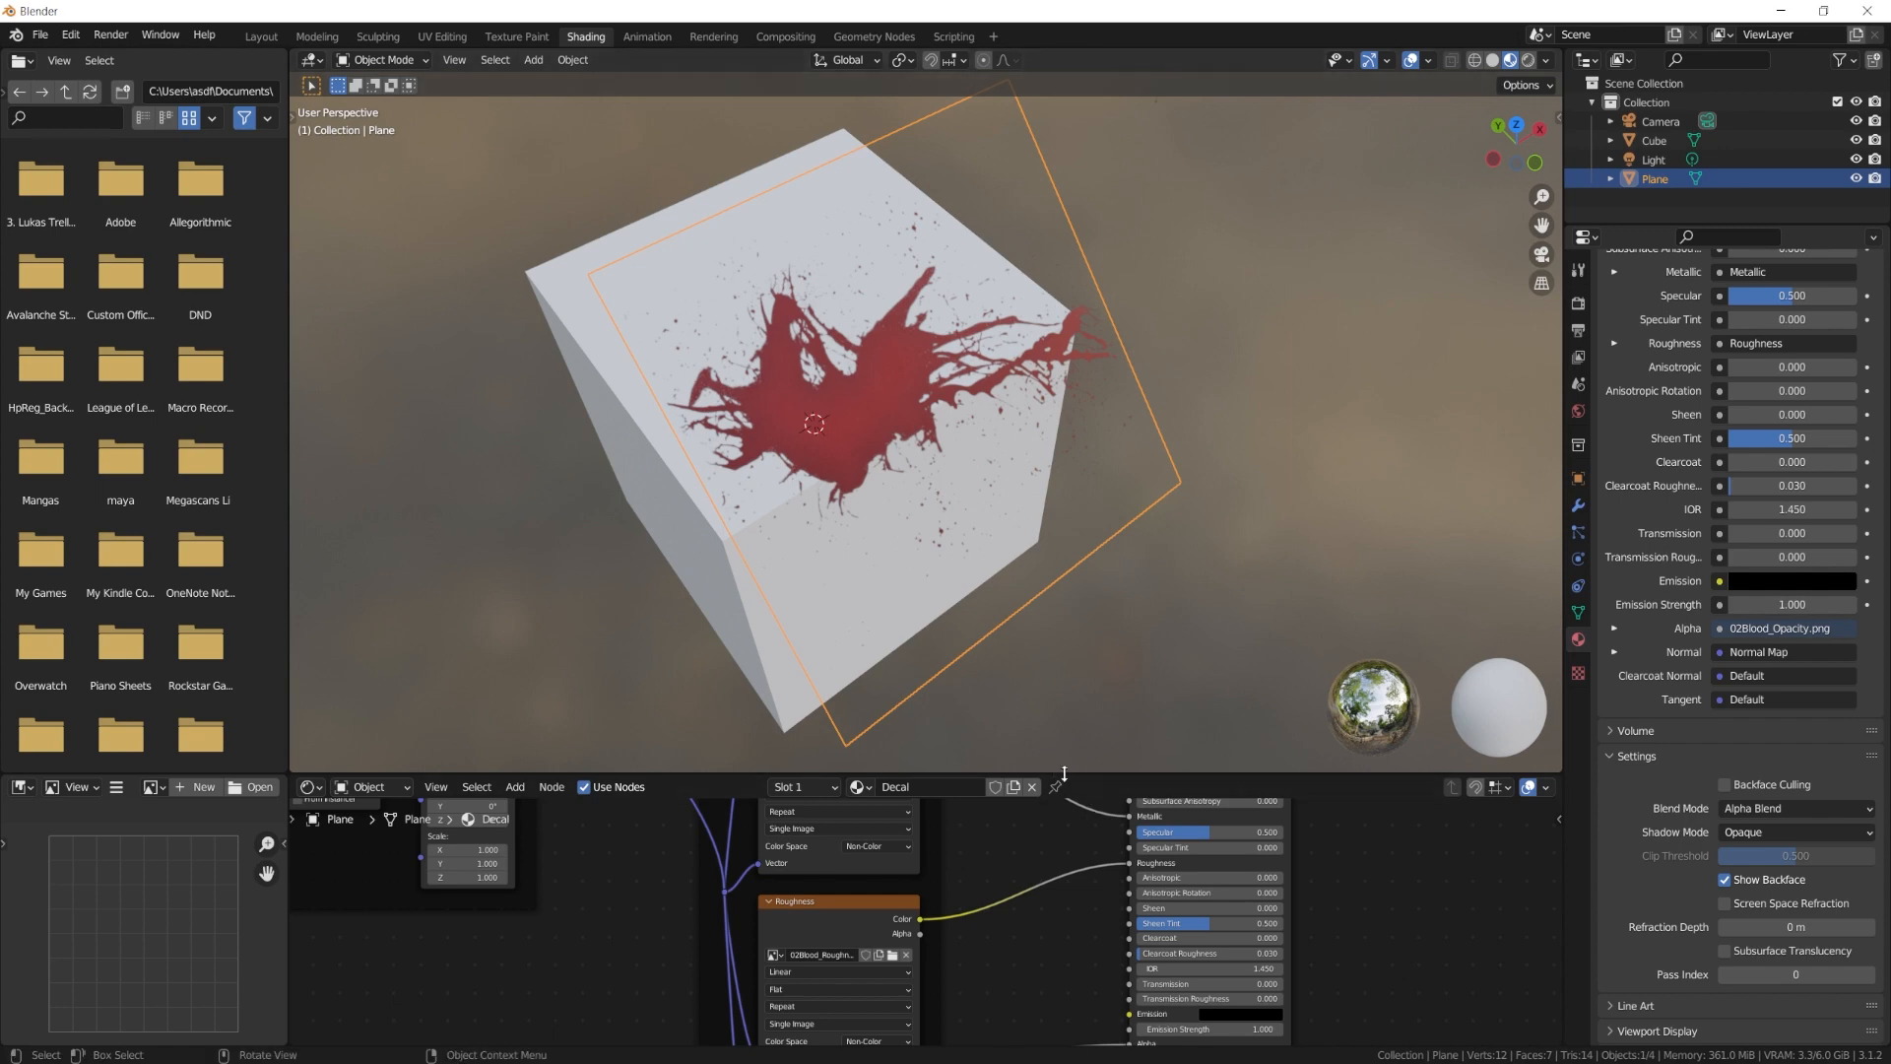
drag(1064, 773, 1060, 519)
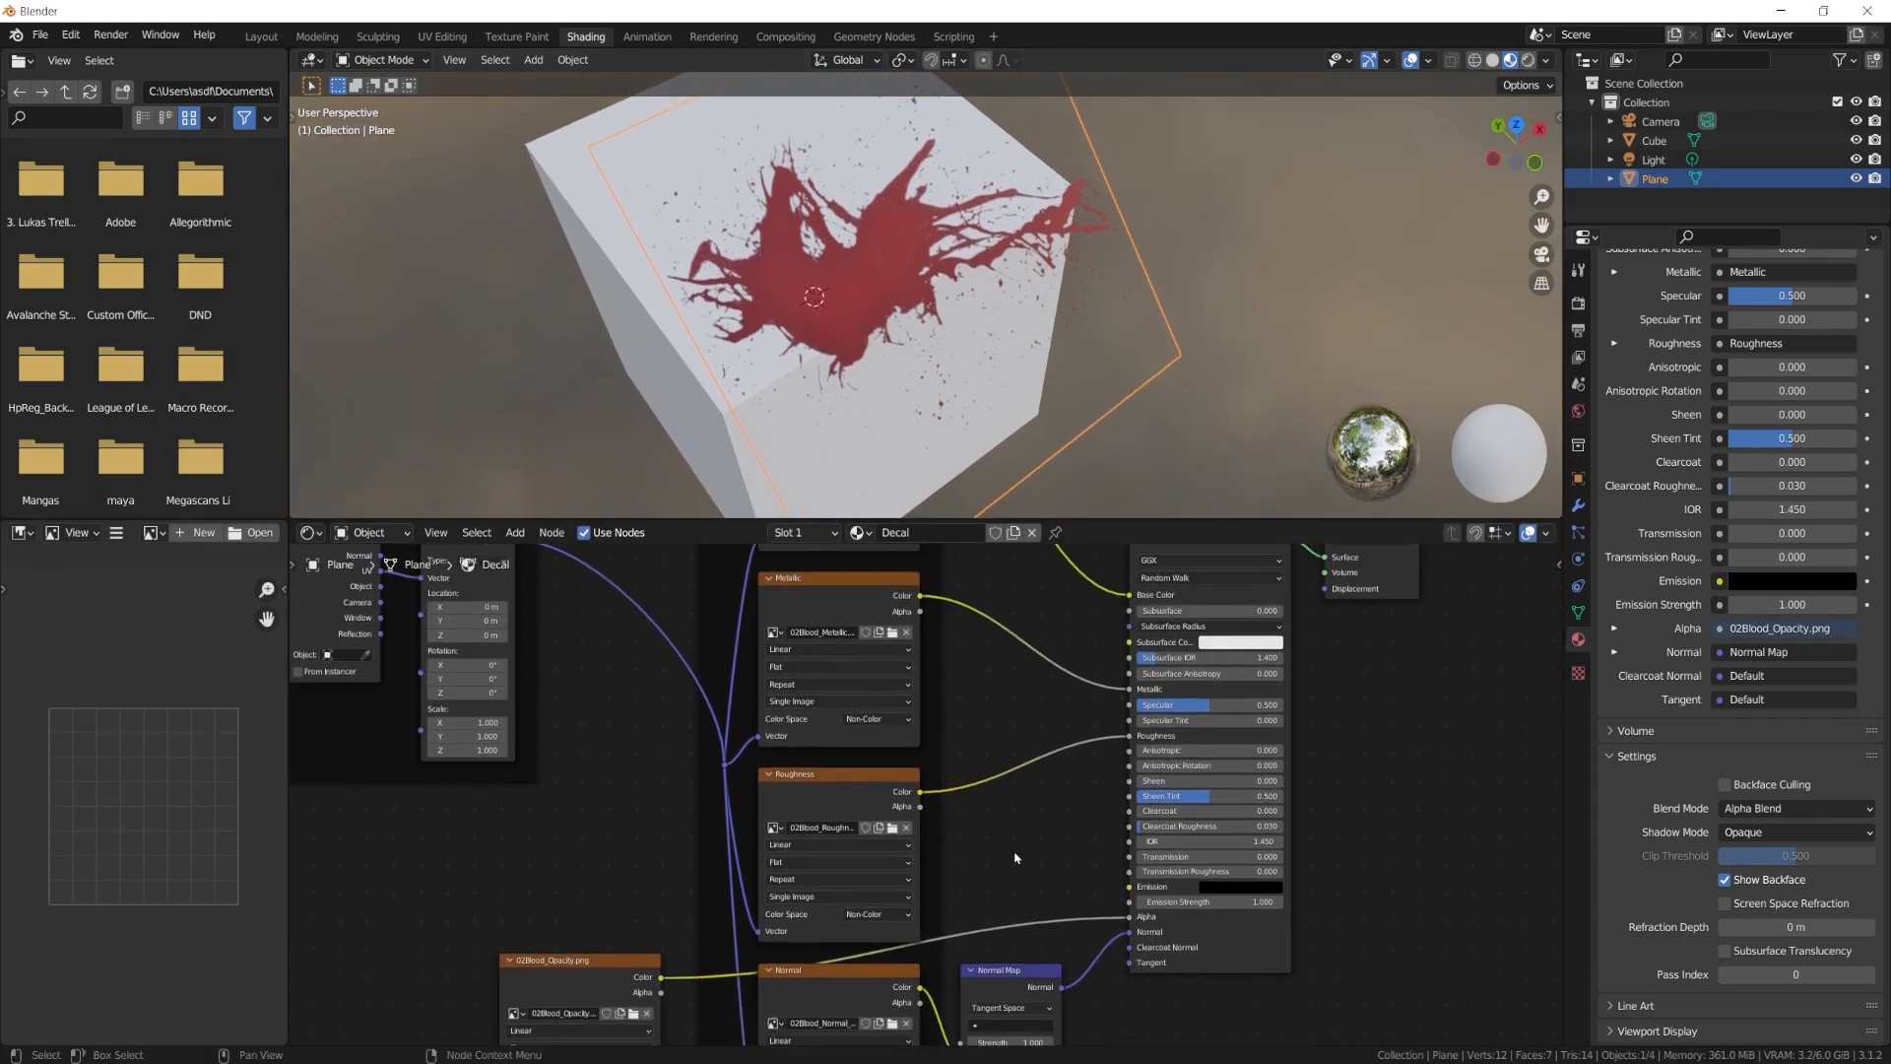
scroll(1015, 857, down, 2)
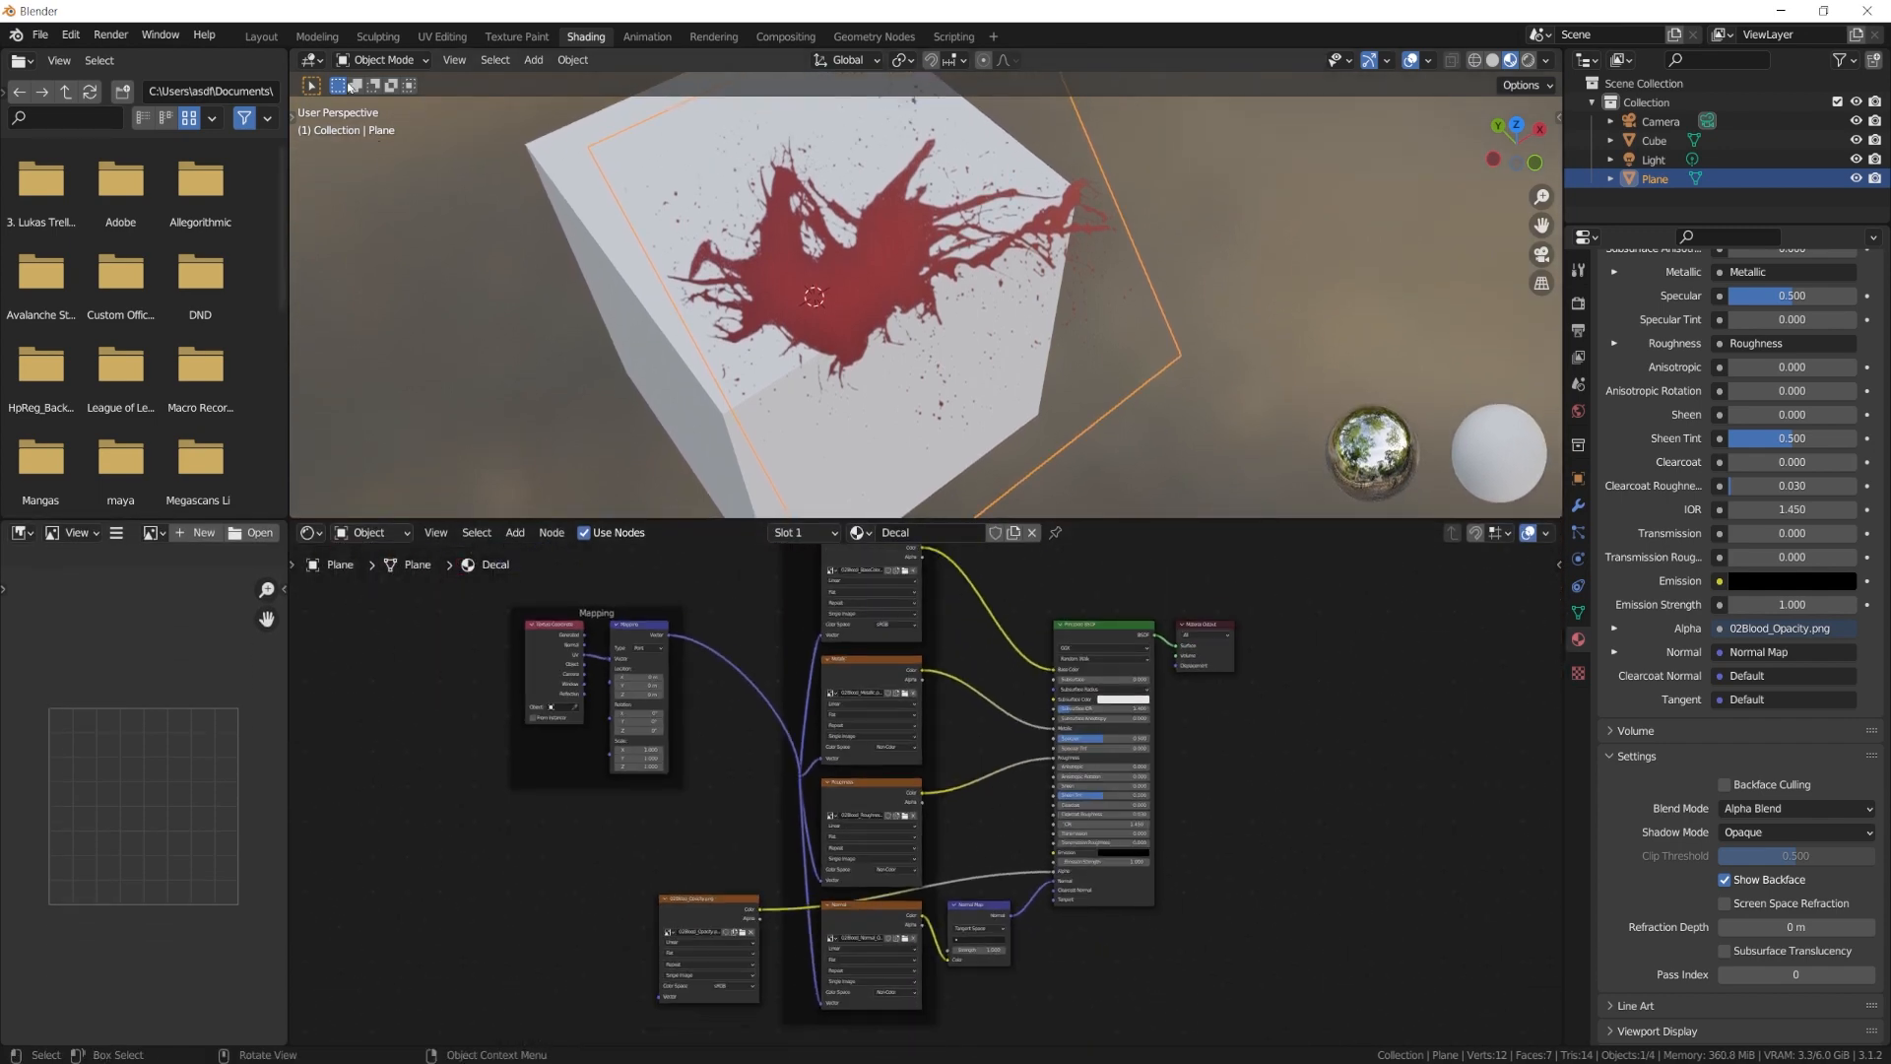
Switch to the Modeling workspace with Material Preview shading, leave Edit Mode and select the decal plane.
click(317, 36)
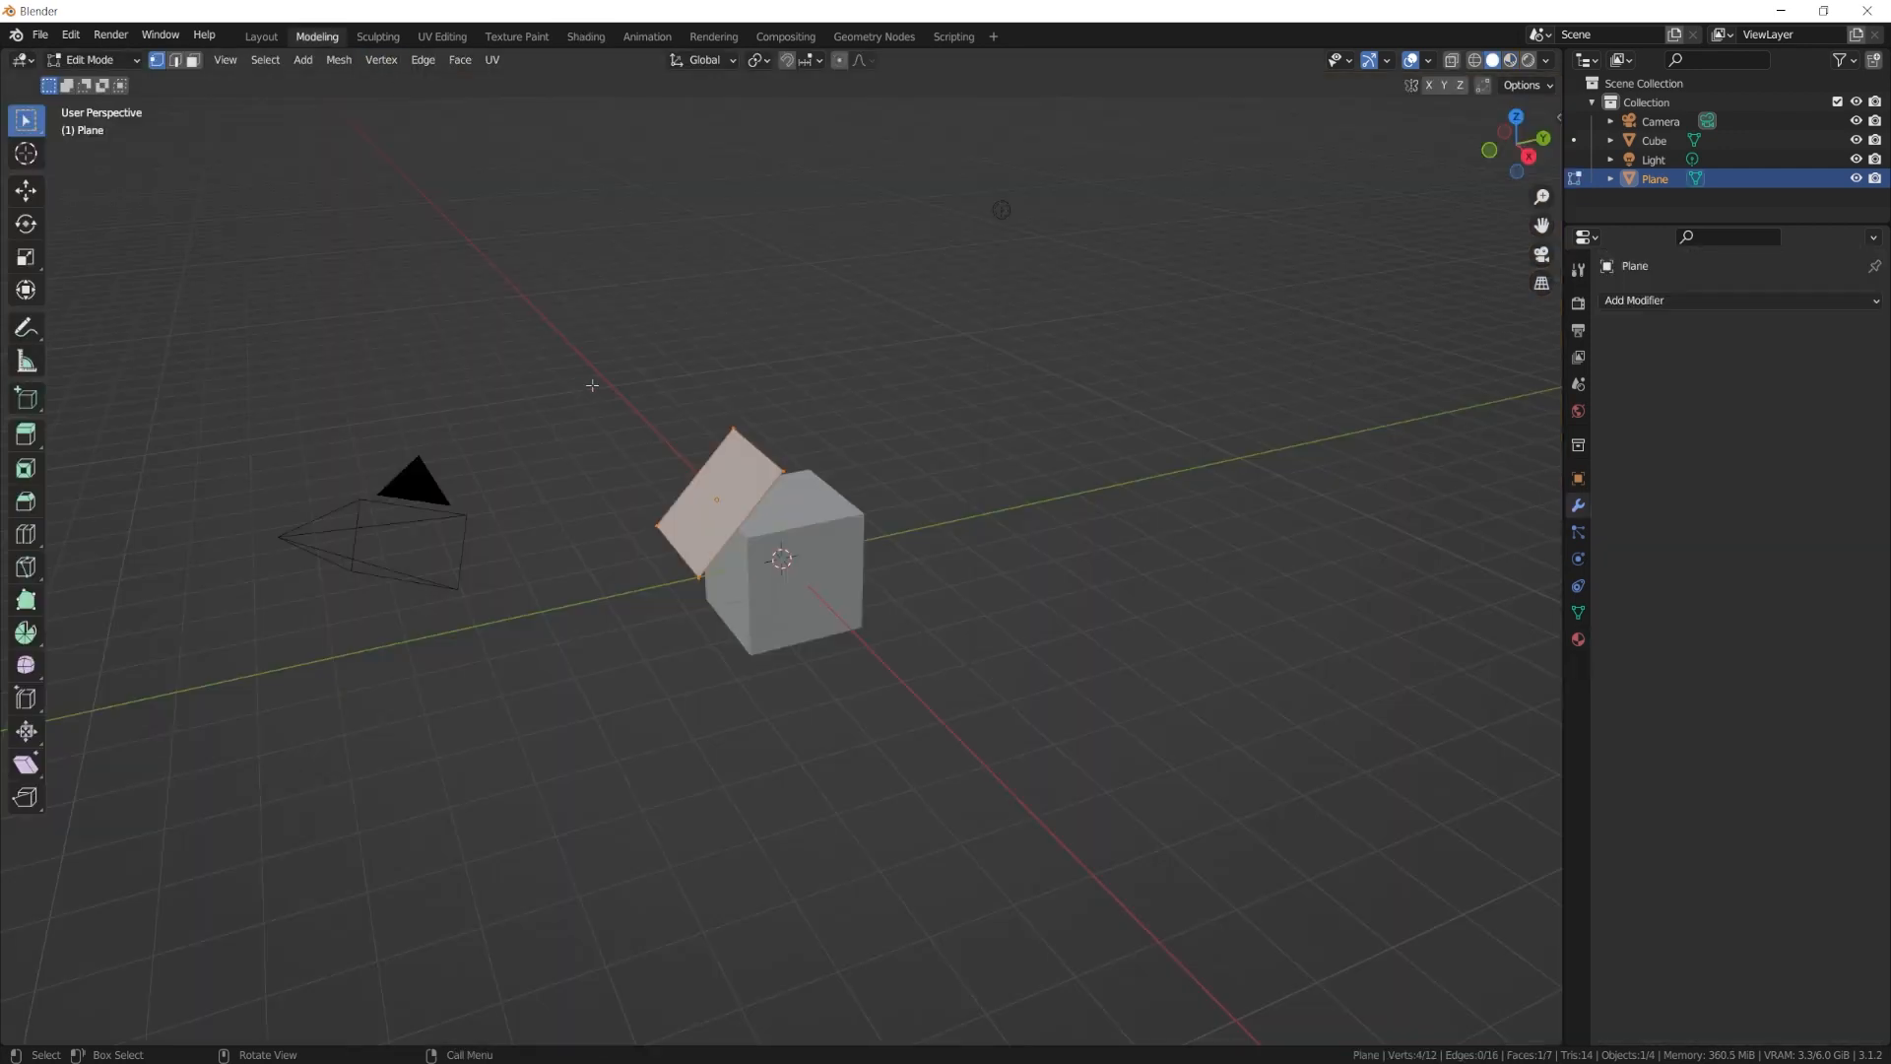
click(1510, 61)
mouse_move(1478, 116)
middle_down()
mouse_move(1406, 275)
mouse_move(1017, 596)
mouse_move(1073, 561)
middle_up()
scroll(1405, 275, up, 5)
click(857, 509)
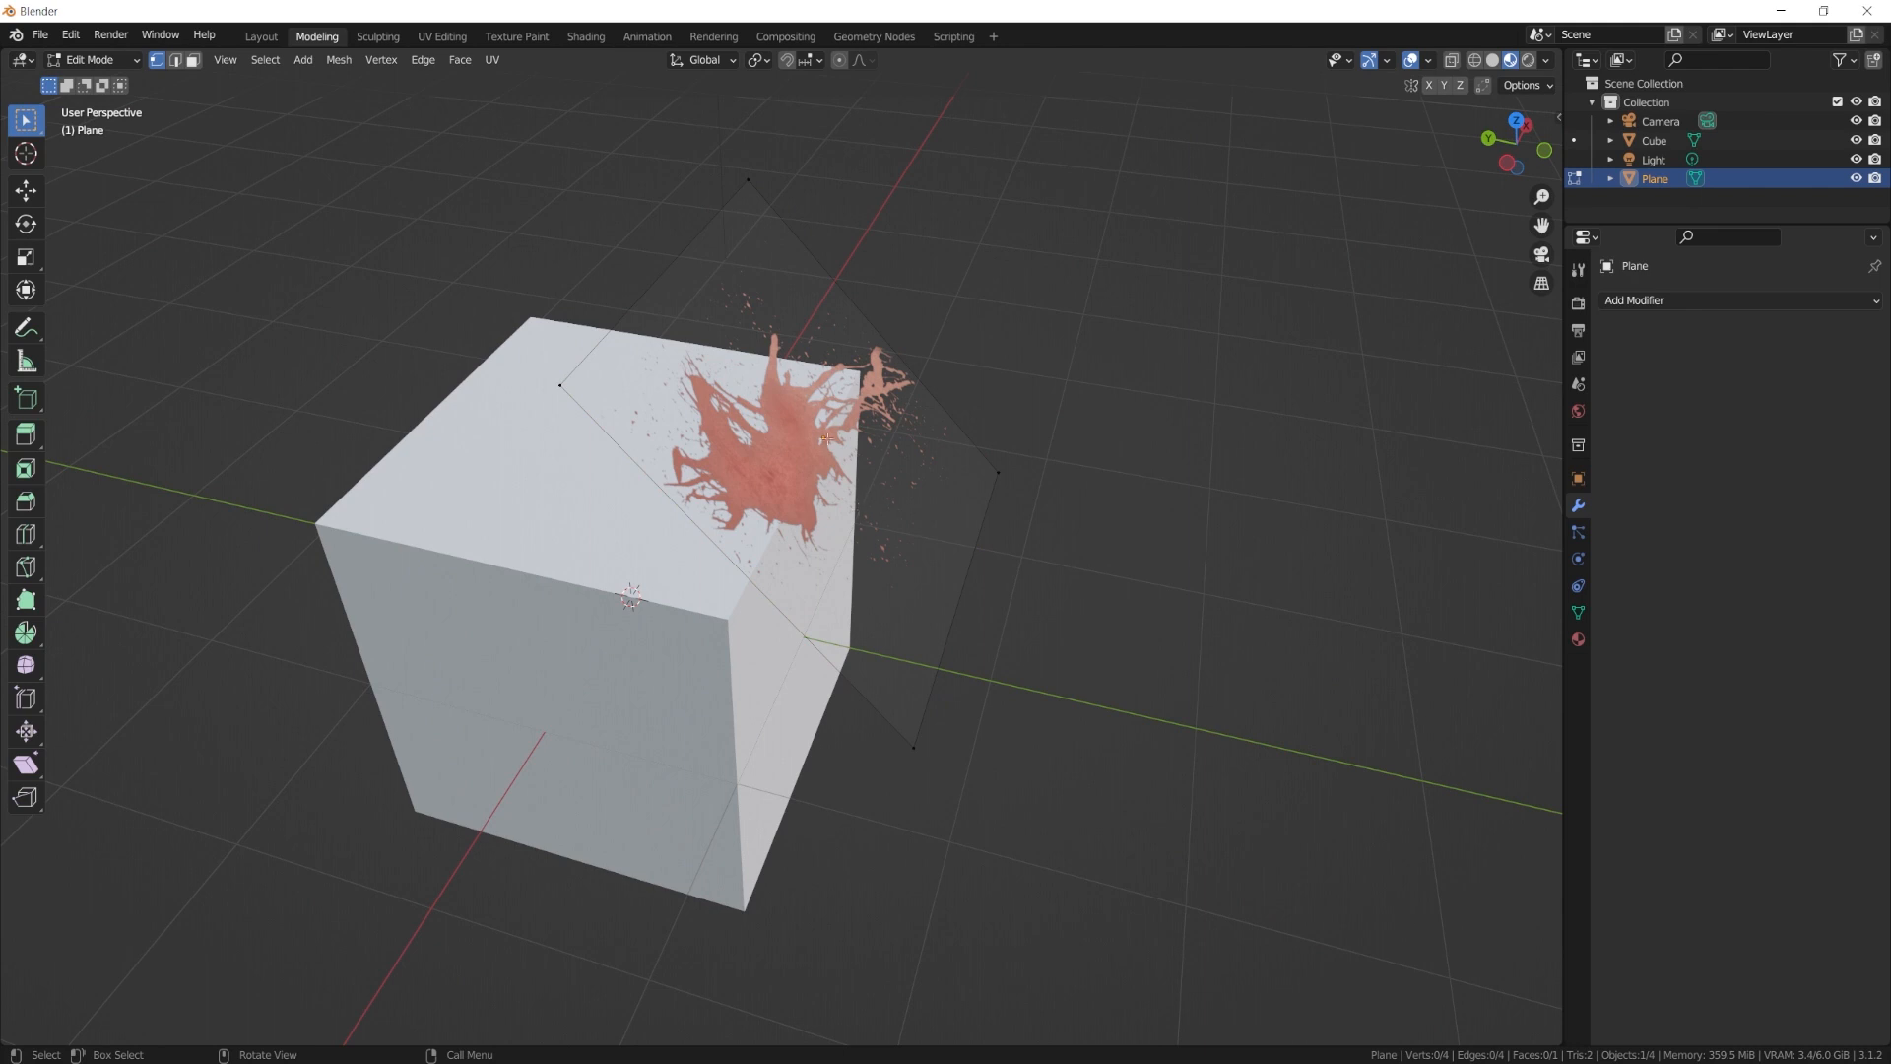
key(Tab)
click(800, 436)
click(936, 438)
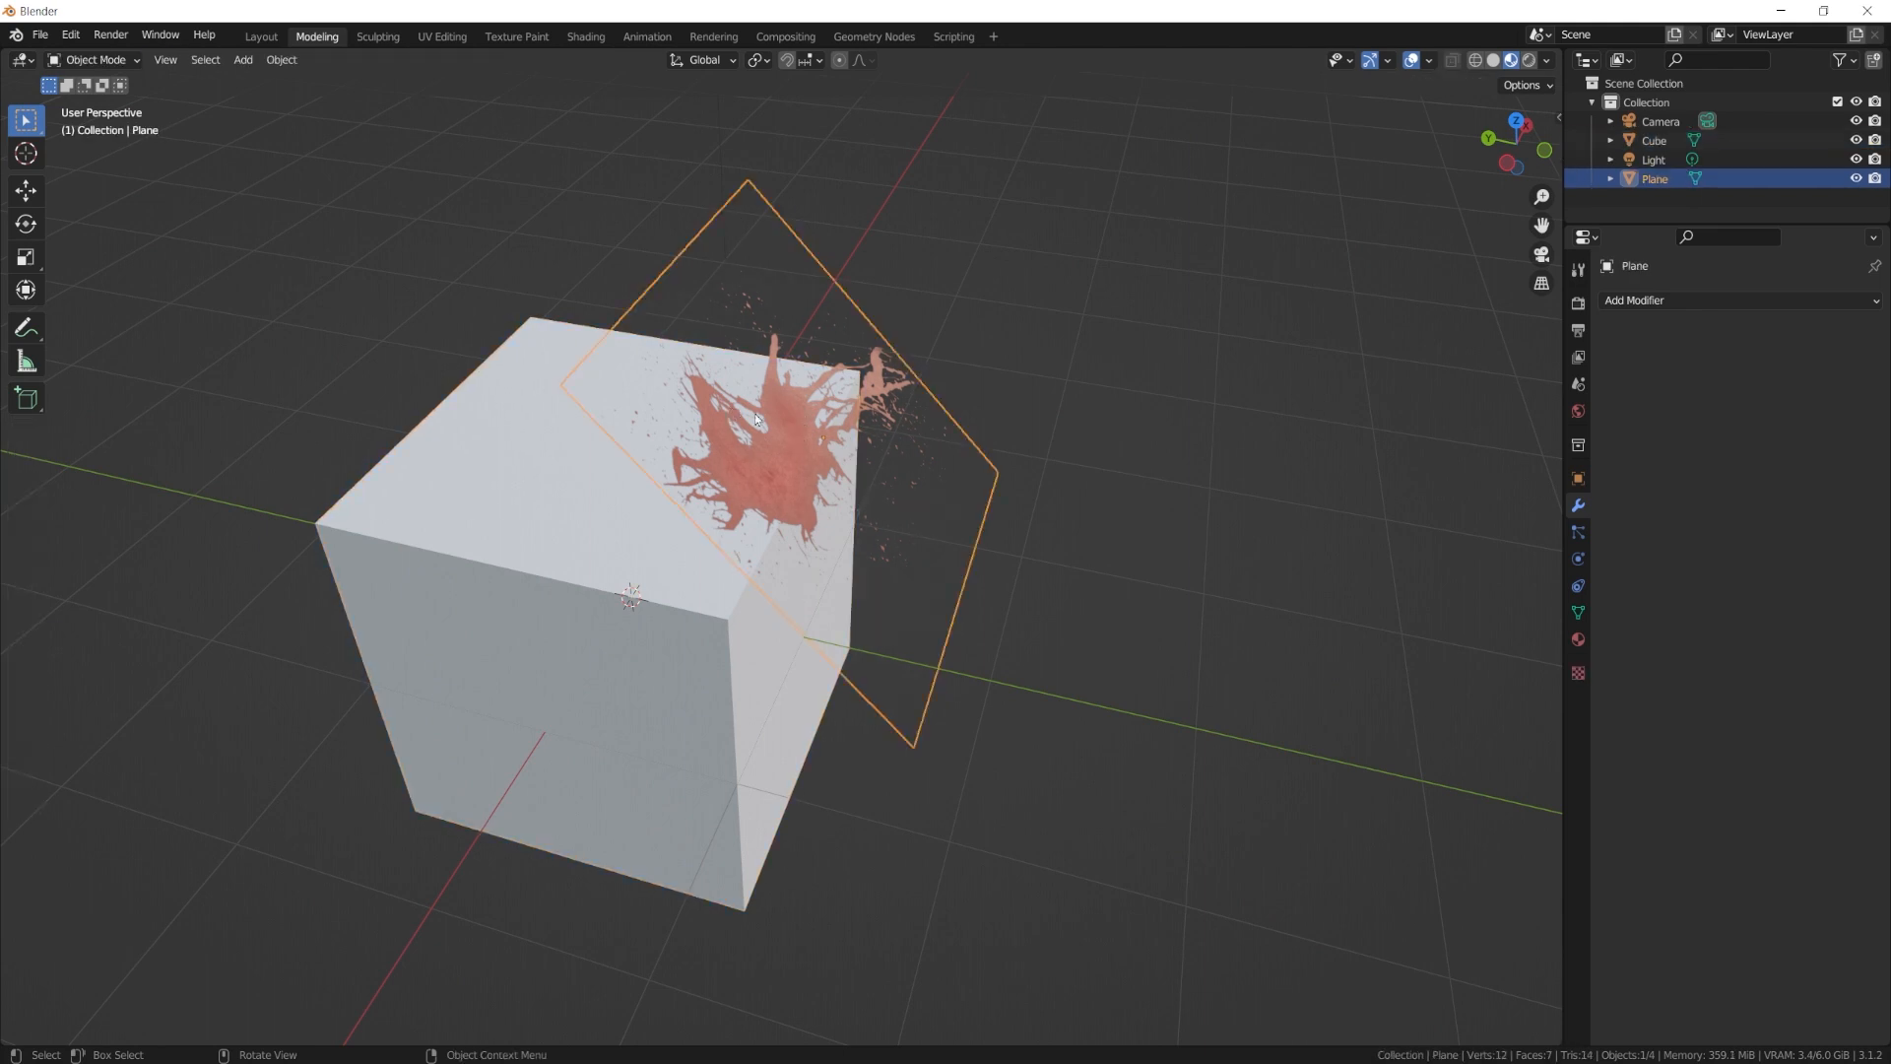
Add a Subdivision Surface modifier to the plane, using the Simple type with 2 viewport levels.
click(1666, 302)
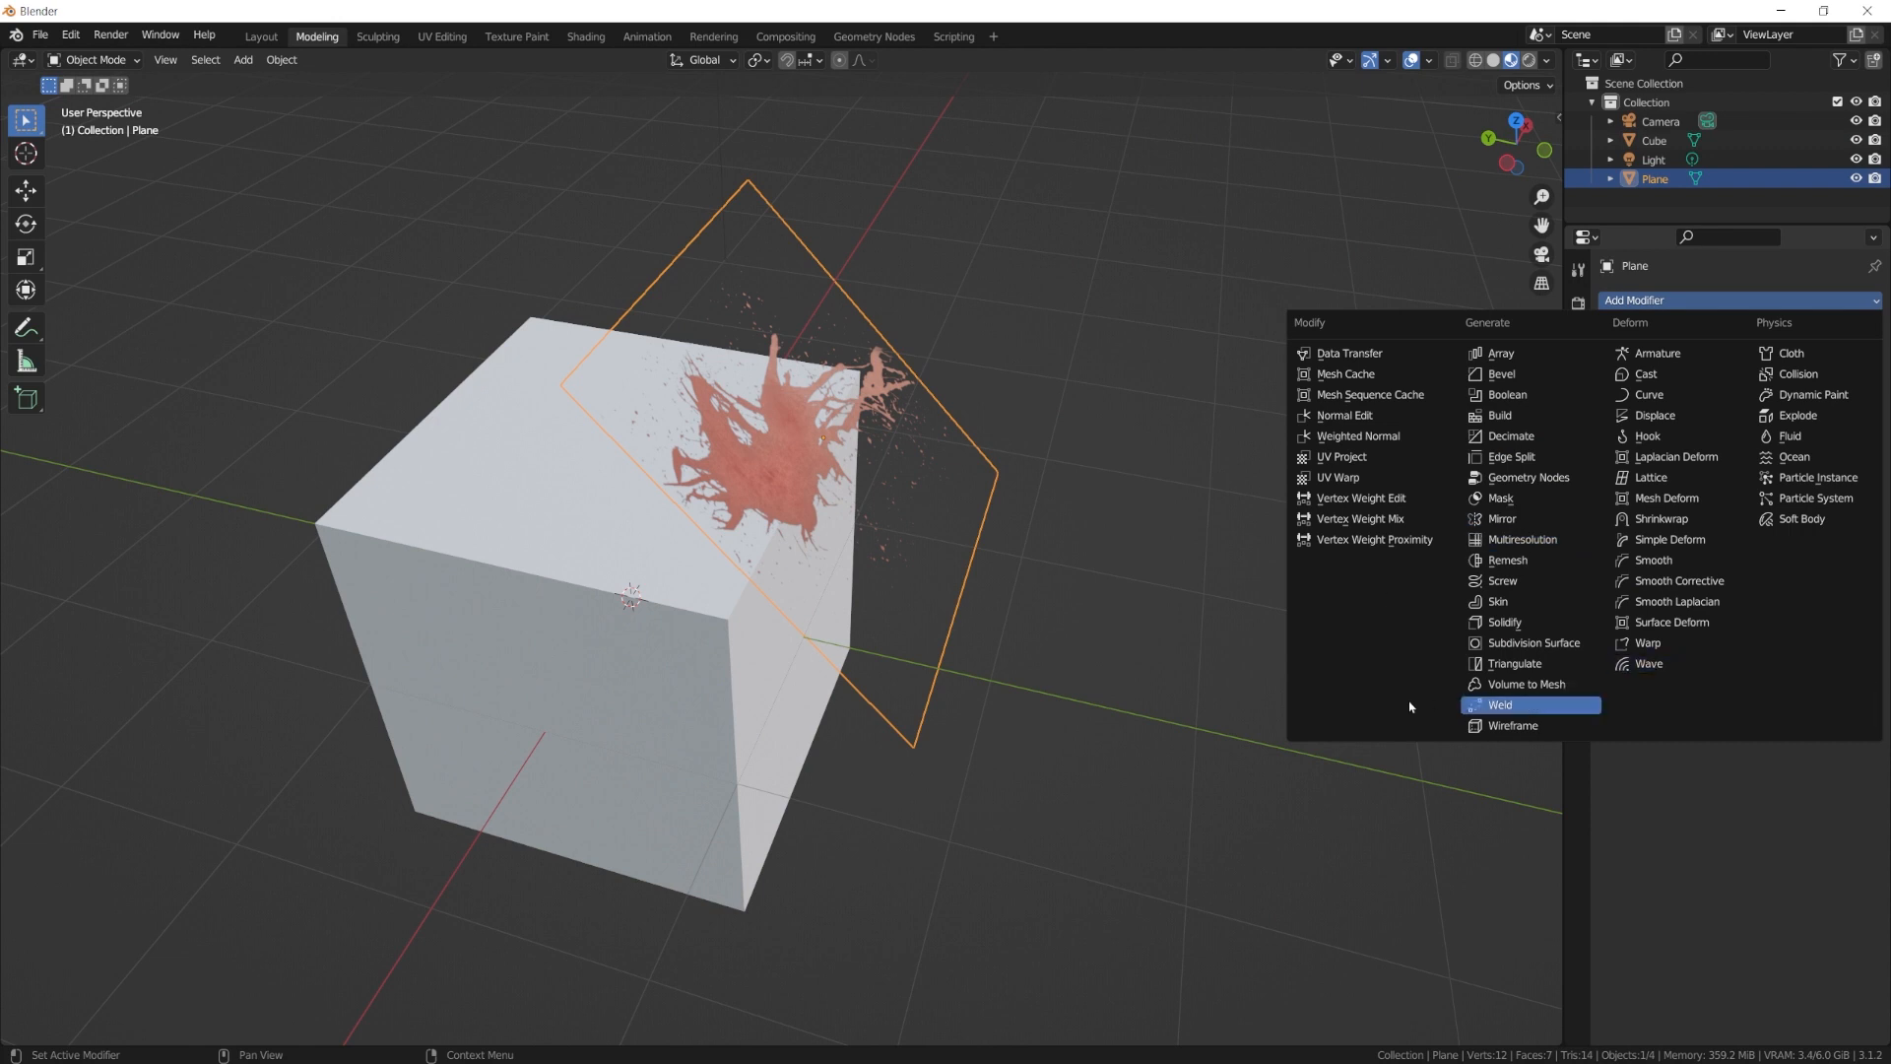
click(1503, 644)
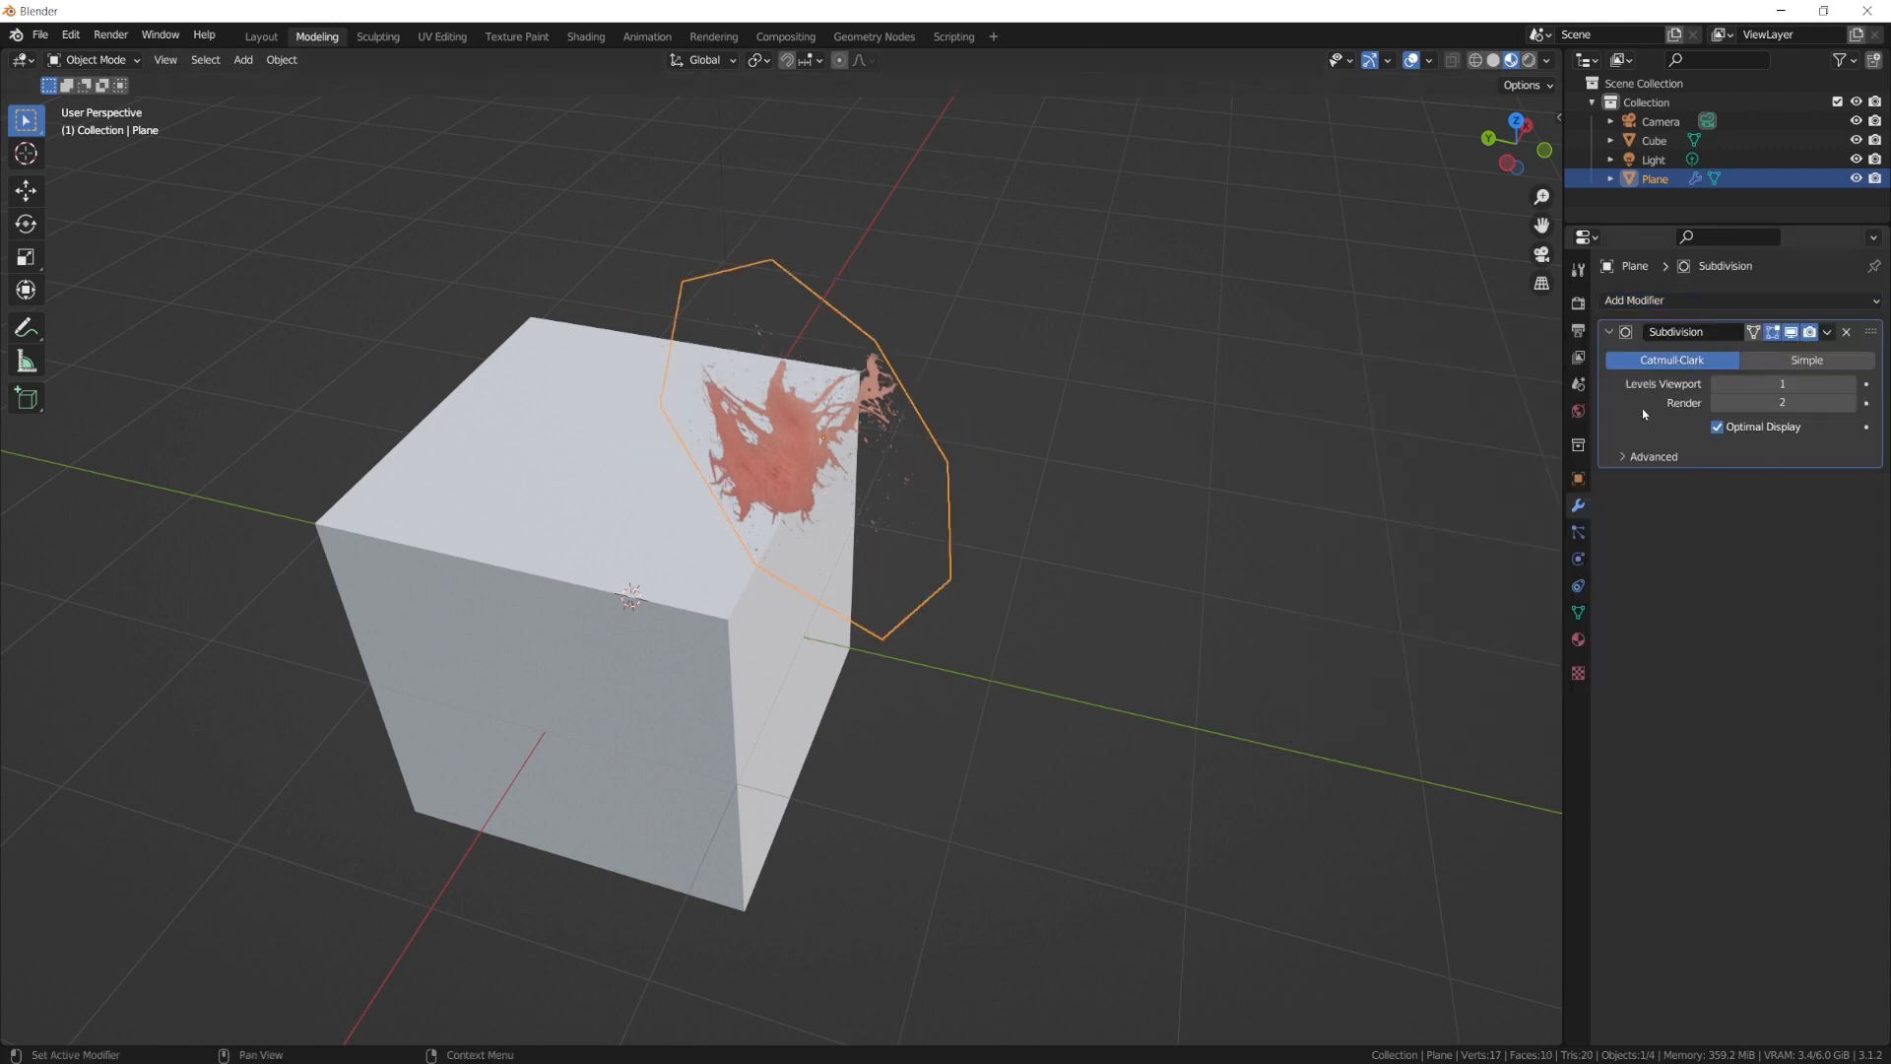
click(1796, 362)
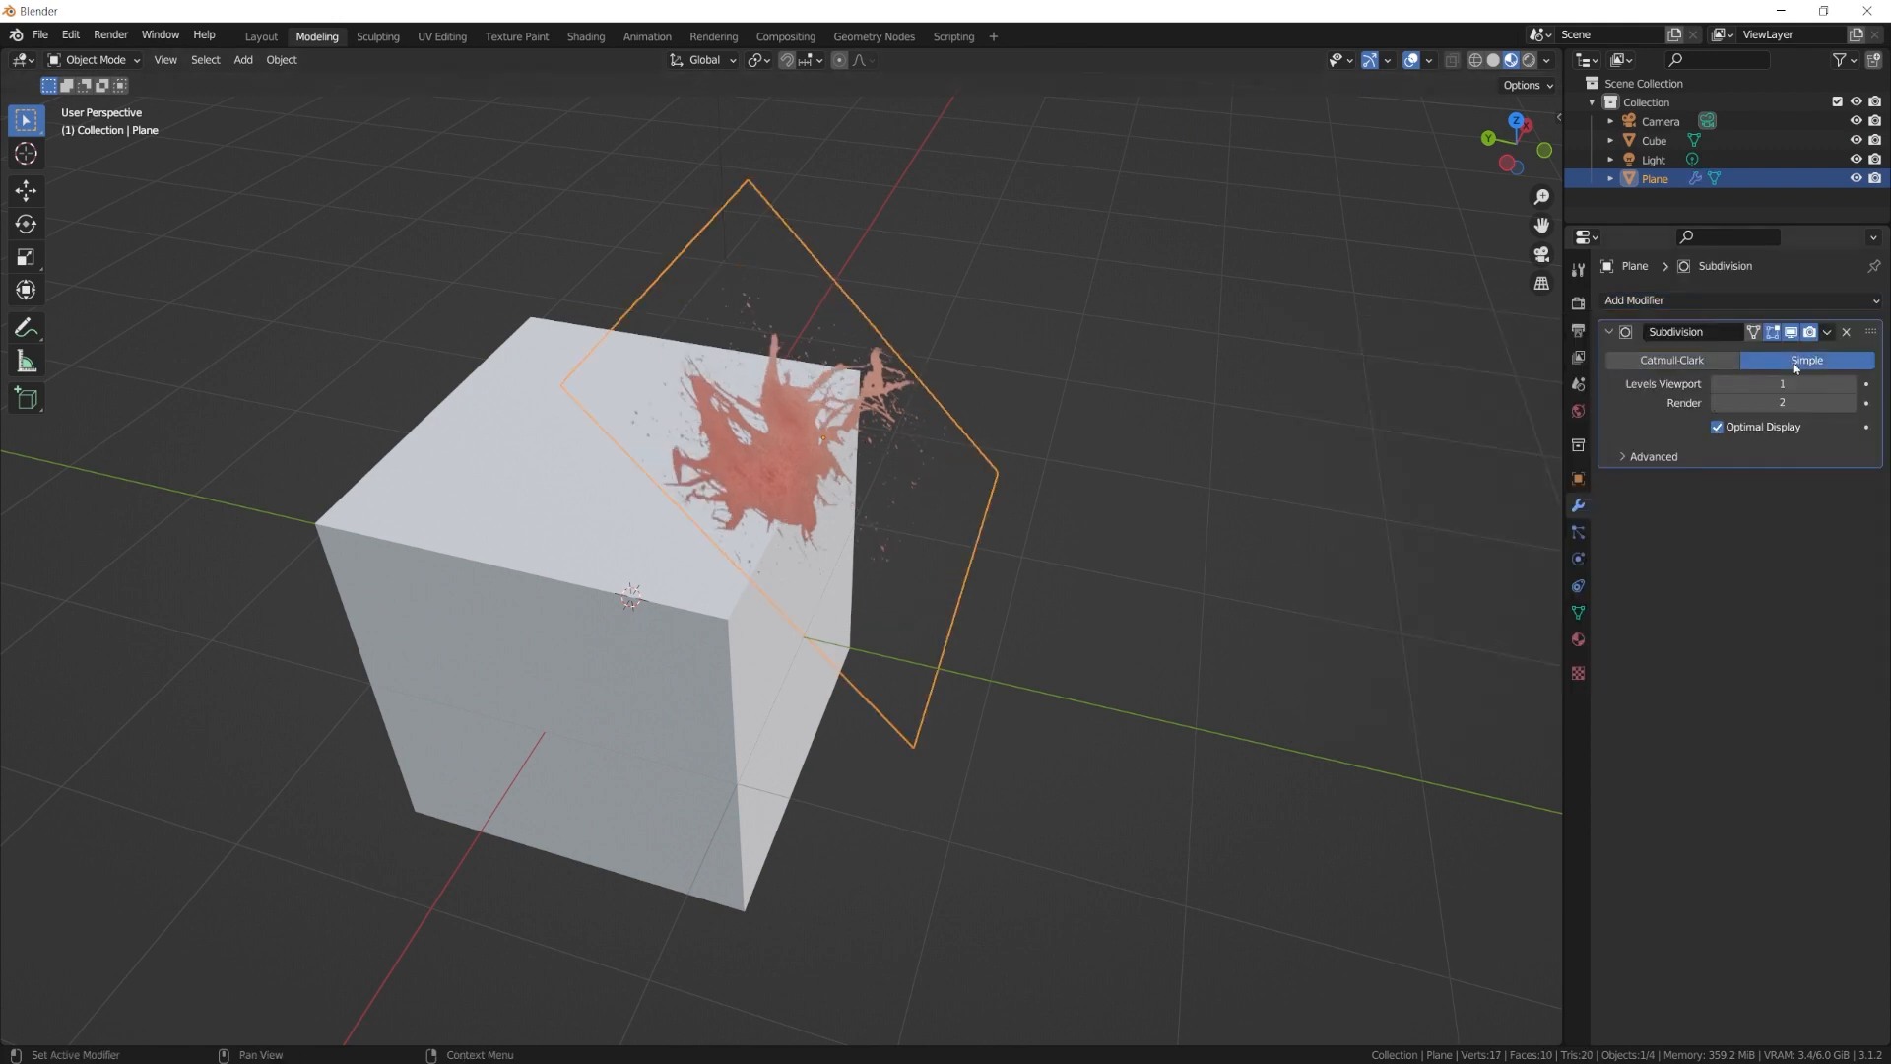
click(1849, 388)
Add a Shrinkwrap modifier to the plane with the Target Normal Project wrap method and the cube as target.
click(1675, 301)
click(1631, 511)
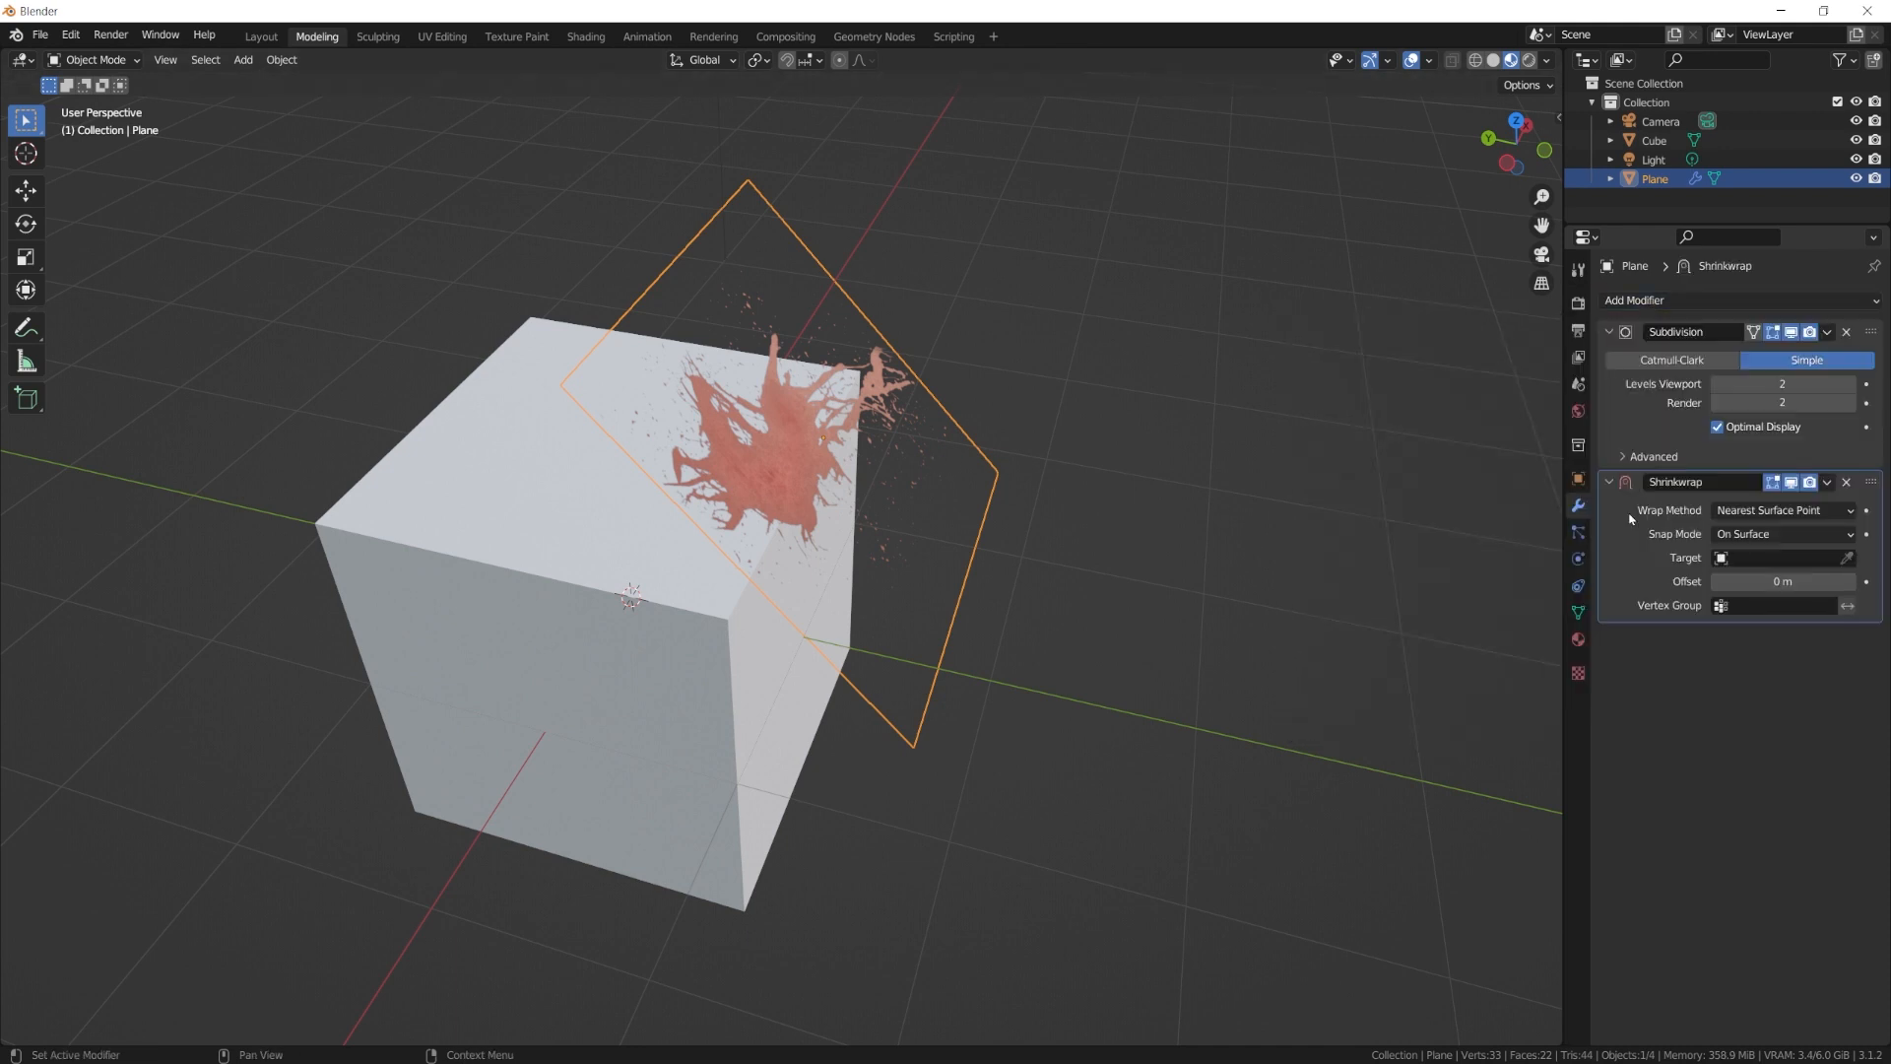
click(1832, 510)
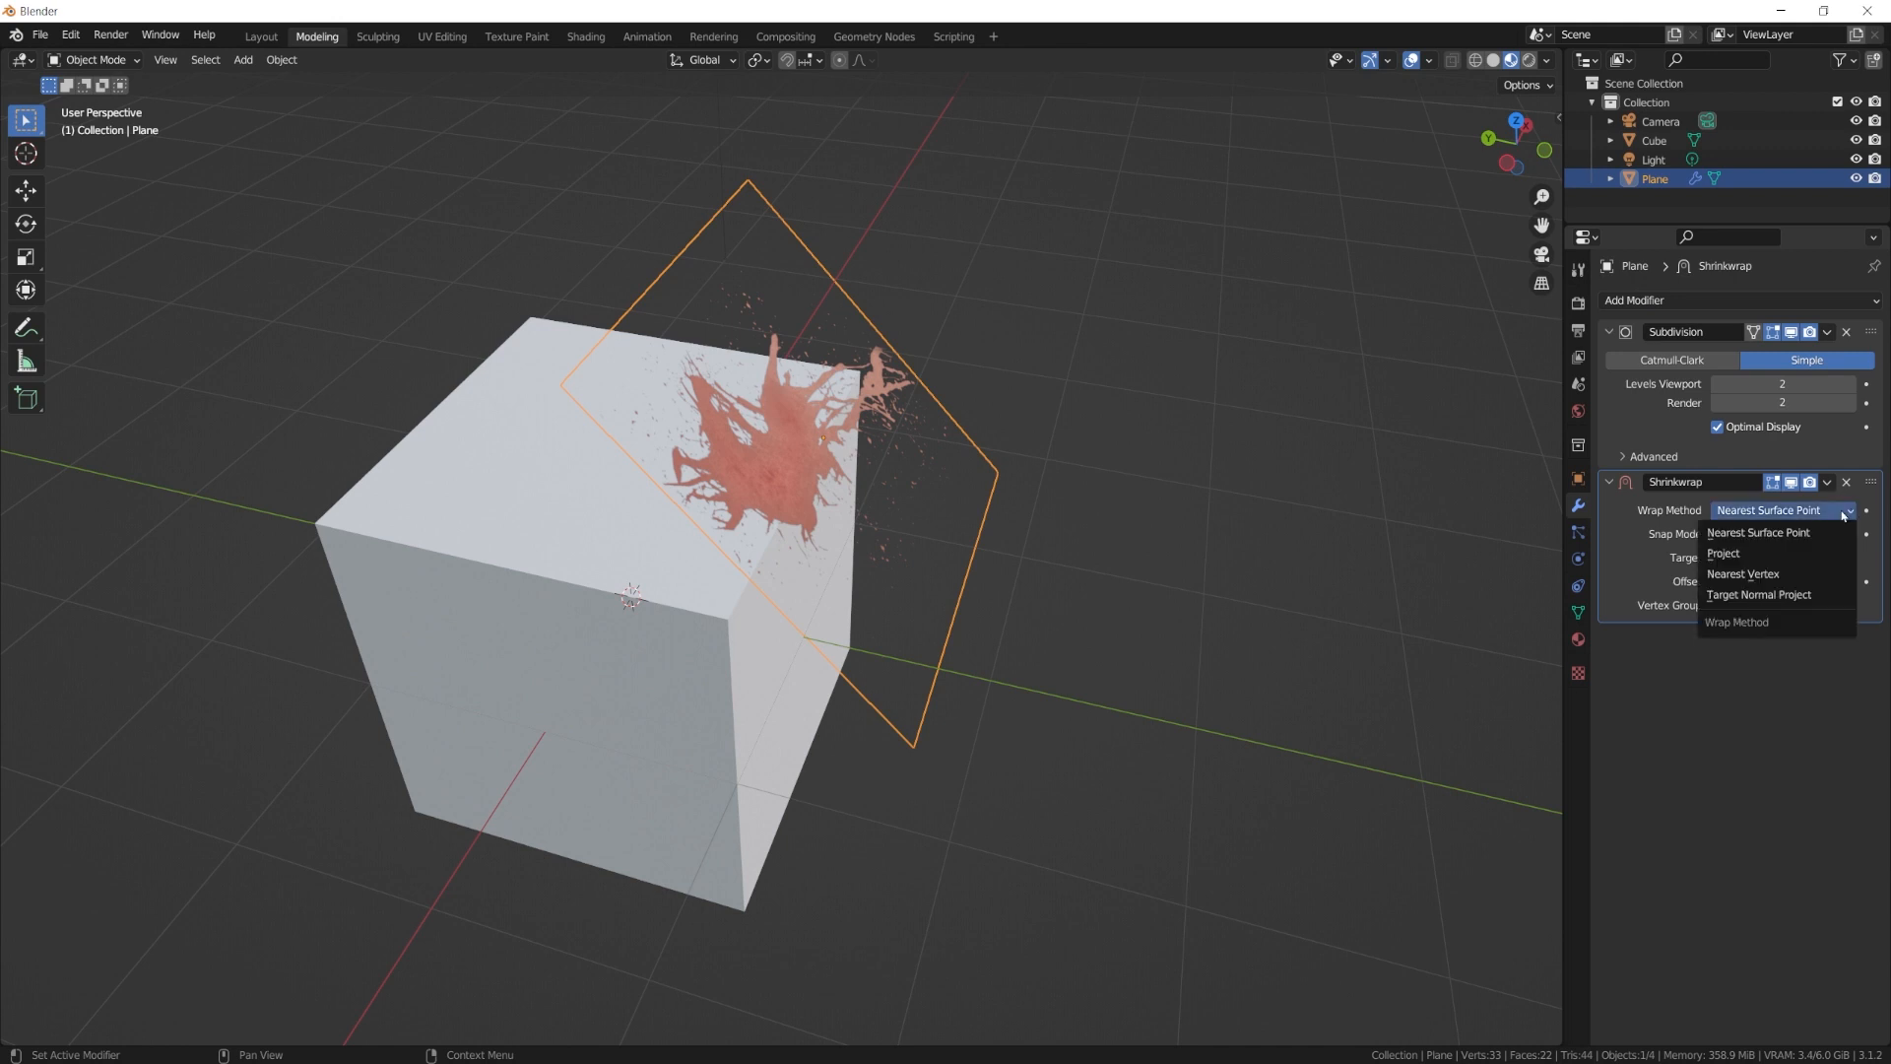
click(1809, 597)
click(1846, 560)
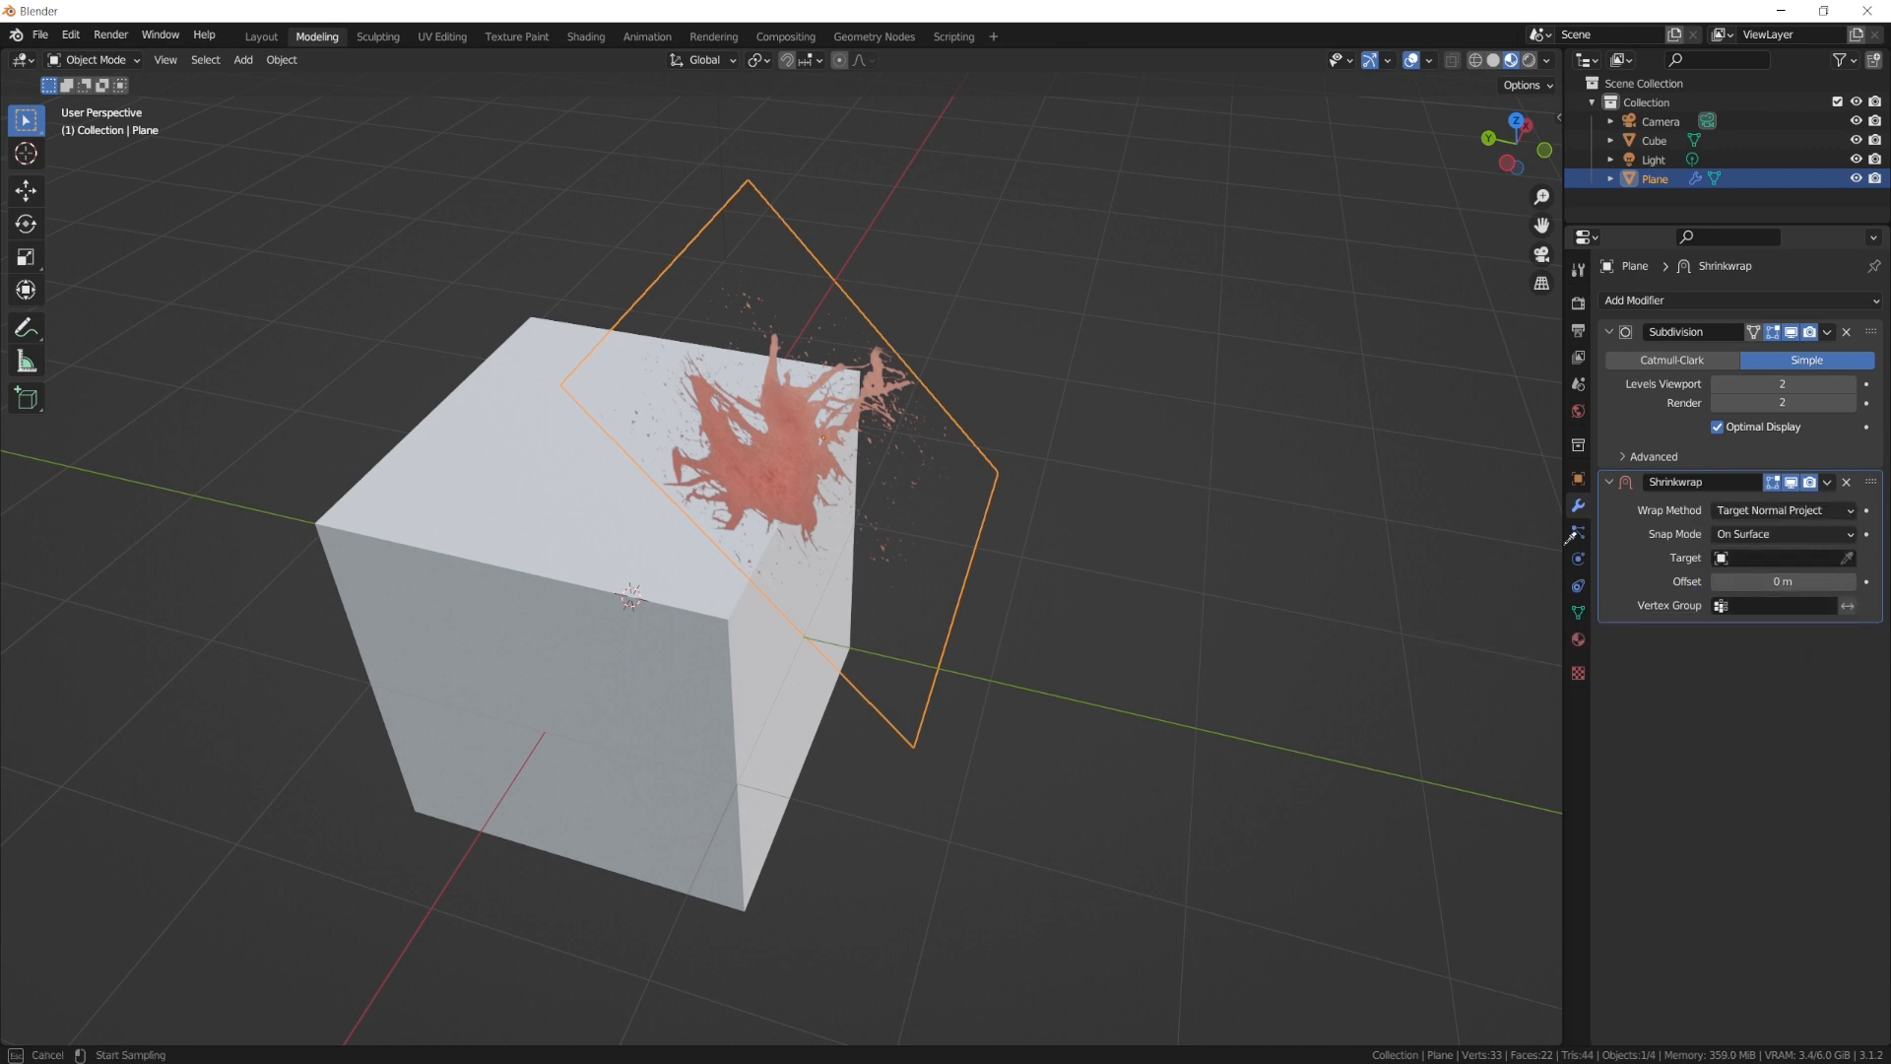
click(585, 542)
middle_drag(588, 548, 757, 460)
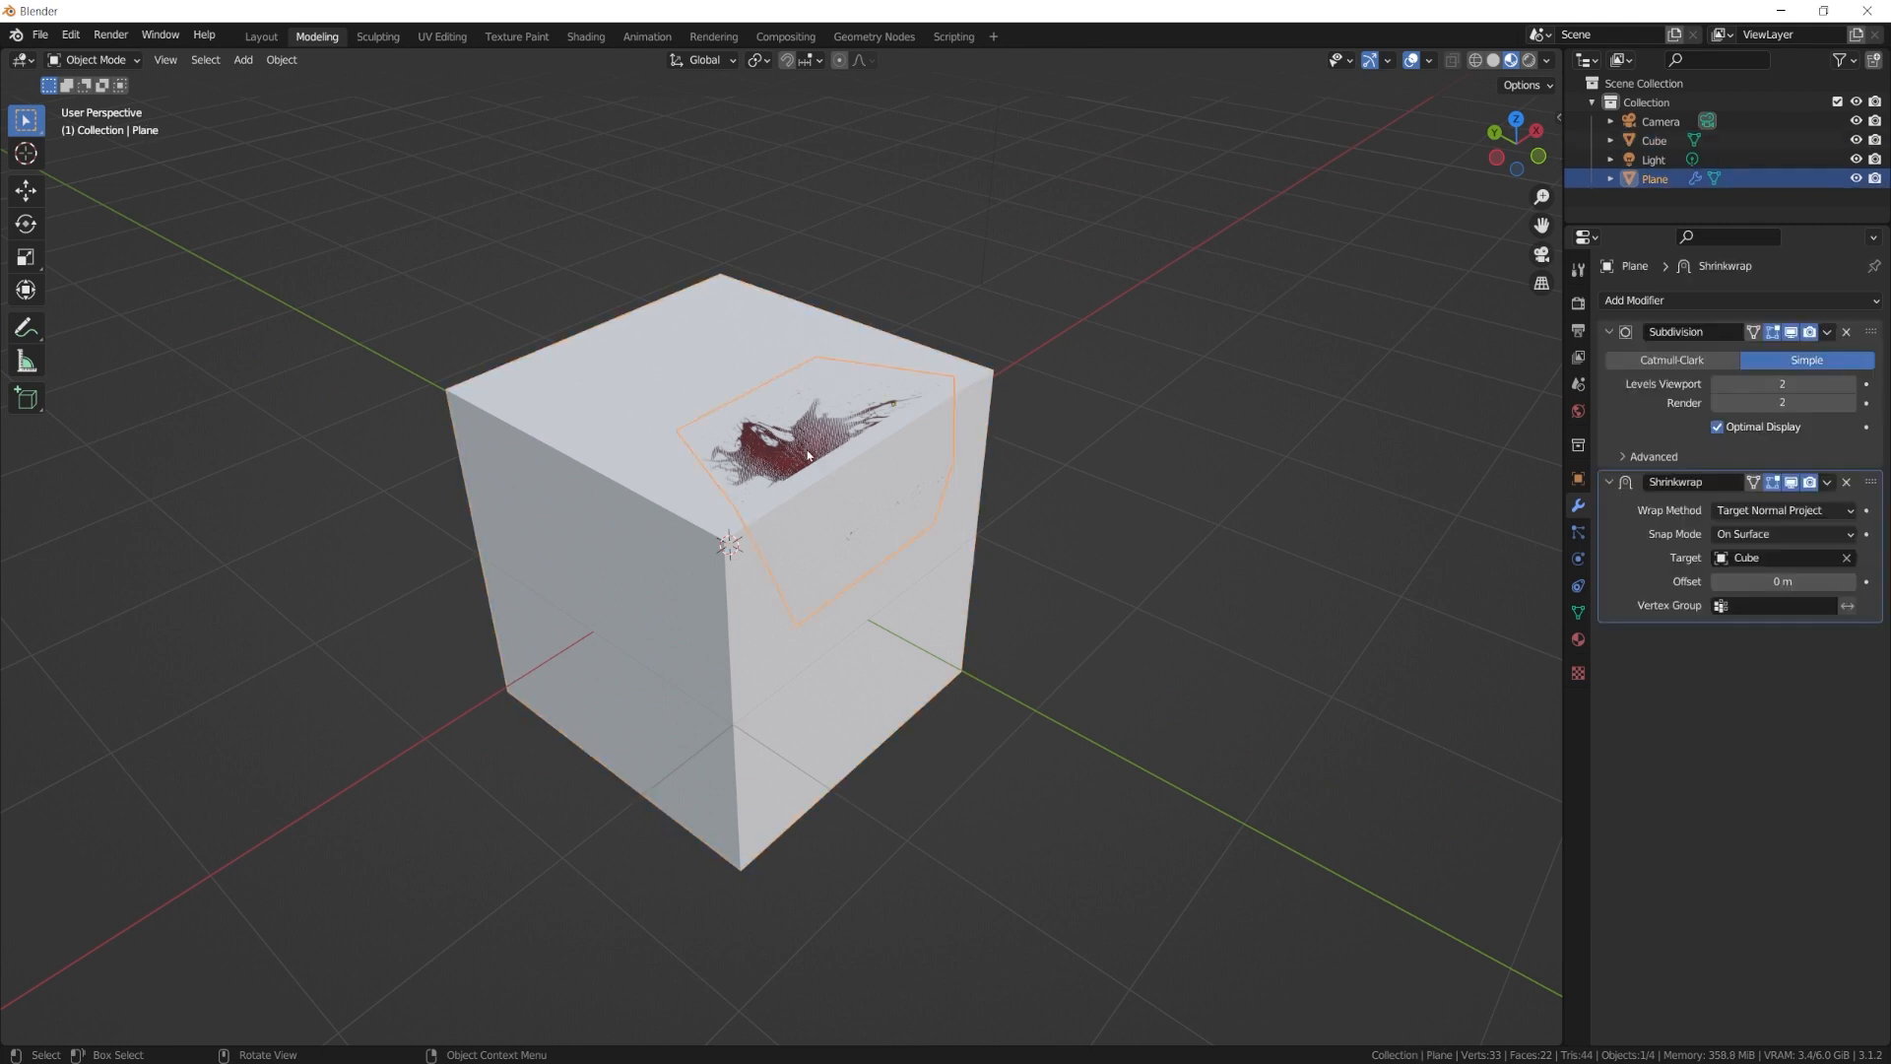
middle_drag(769, 460, 1062, 513)
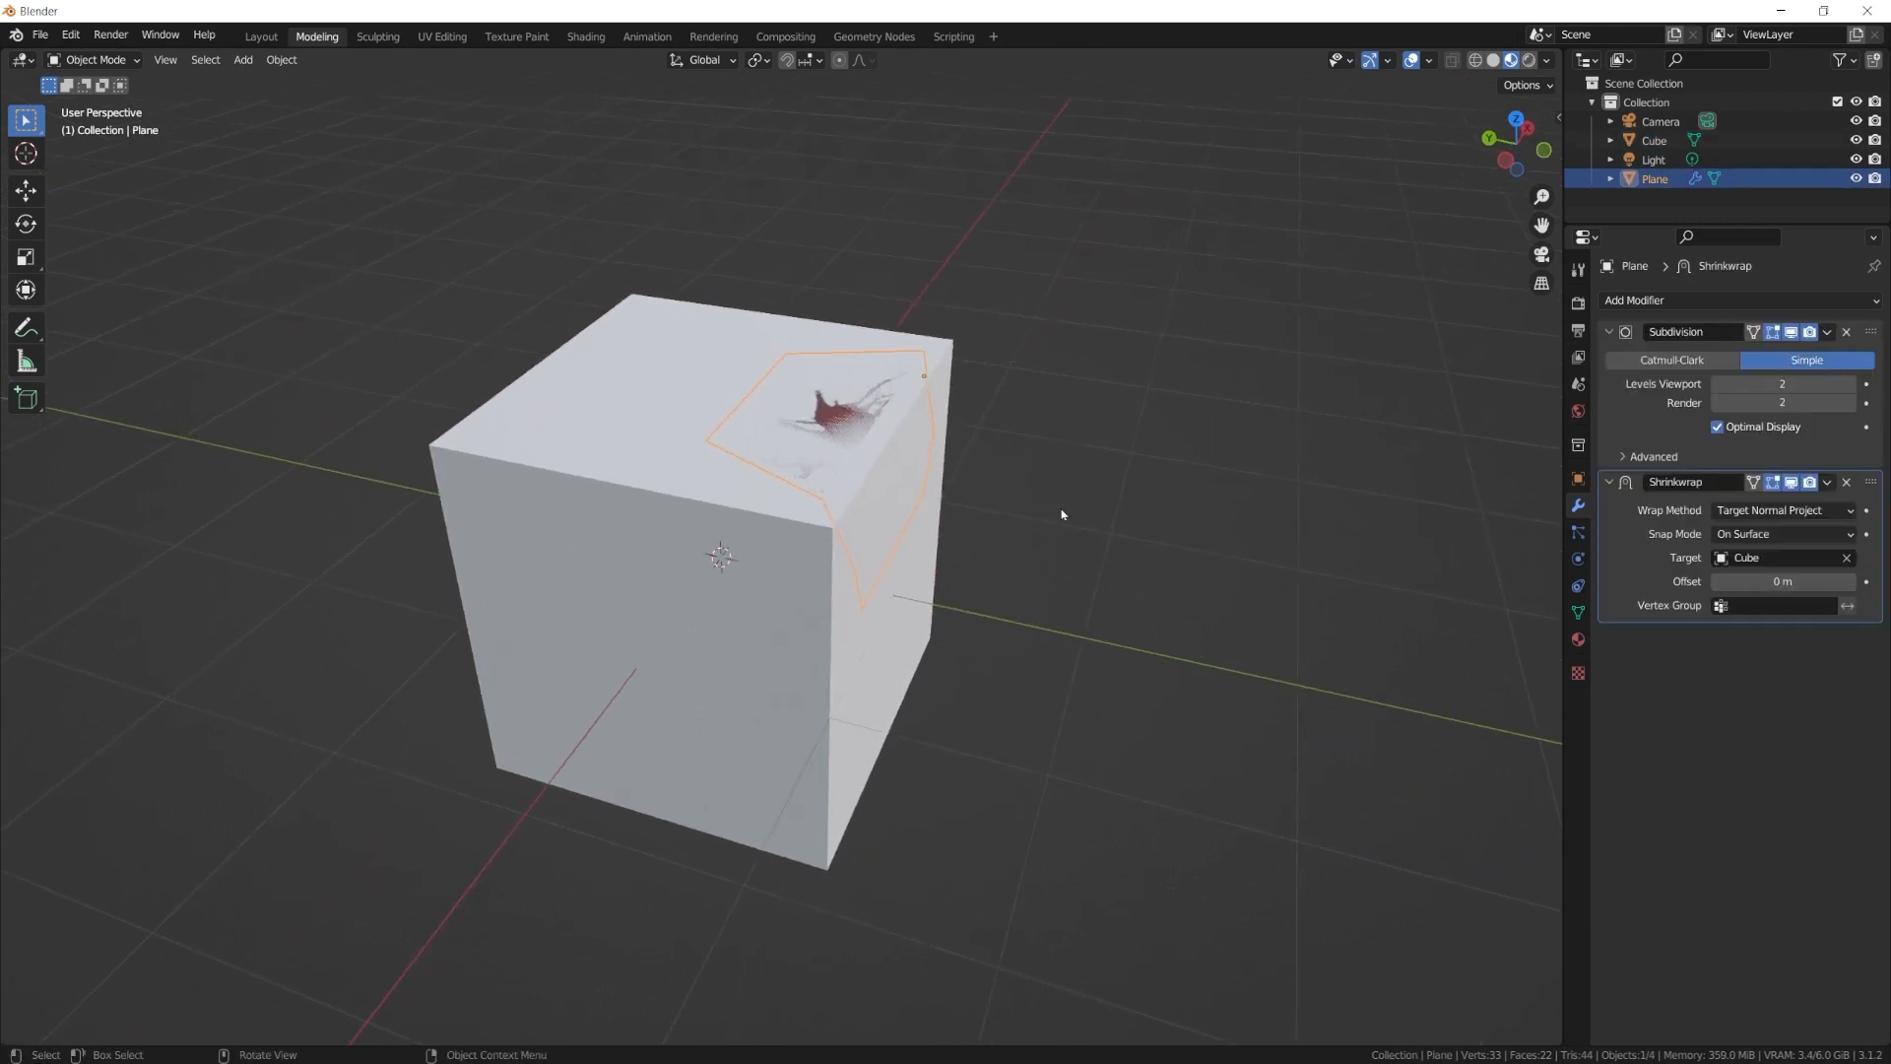
Raise the Shrinkwrap modifier's offset to 0.11 m.
click(1851, 589)
click(1851, 581)
click(1851, 581)
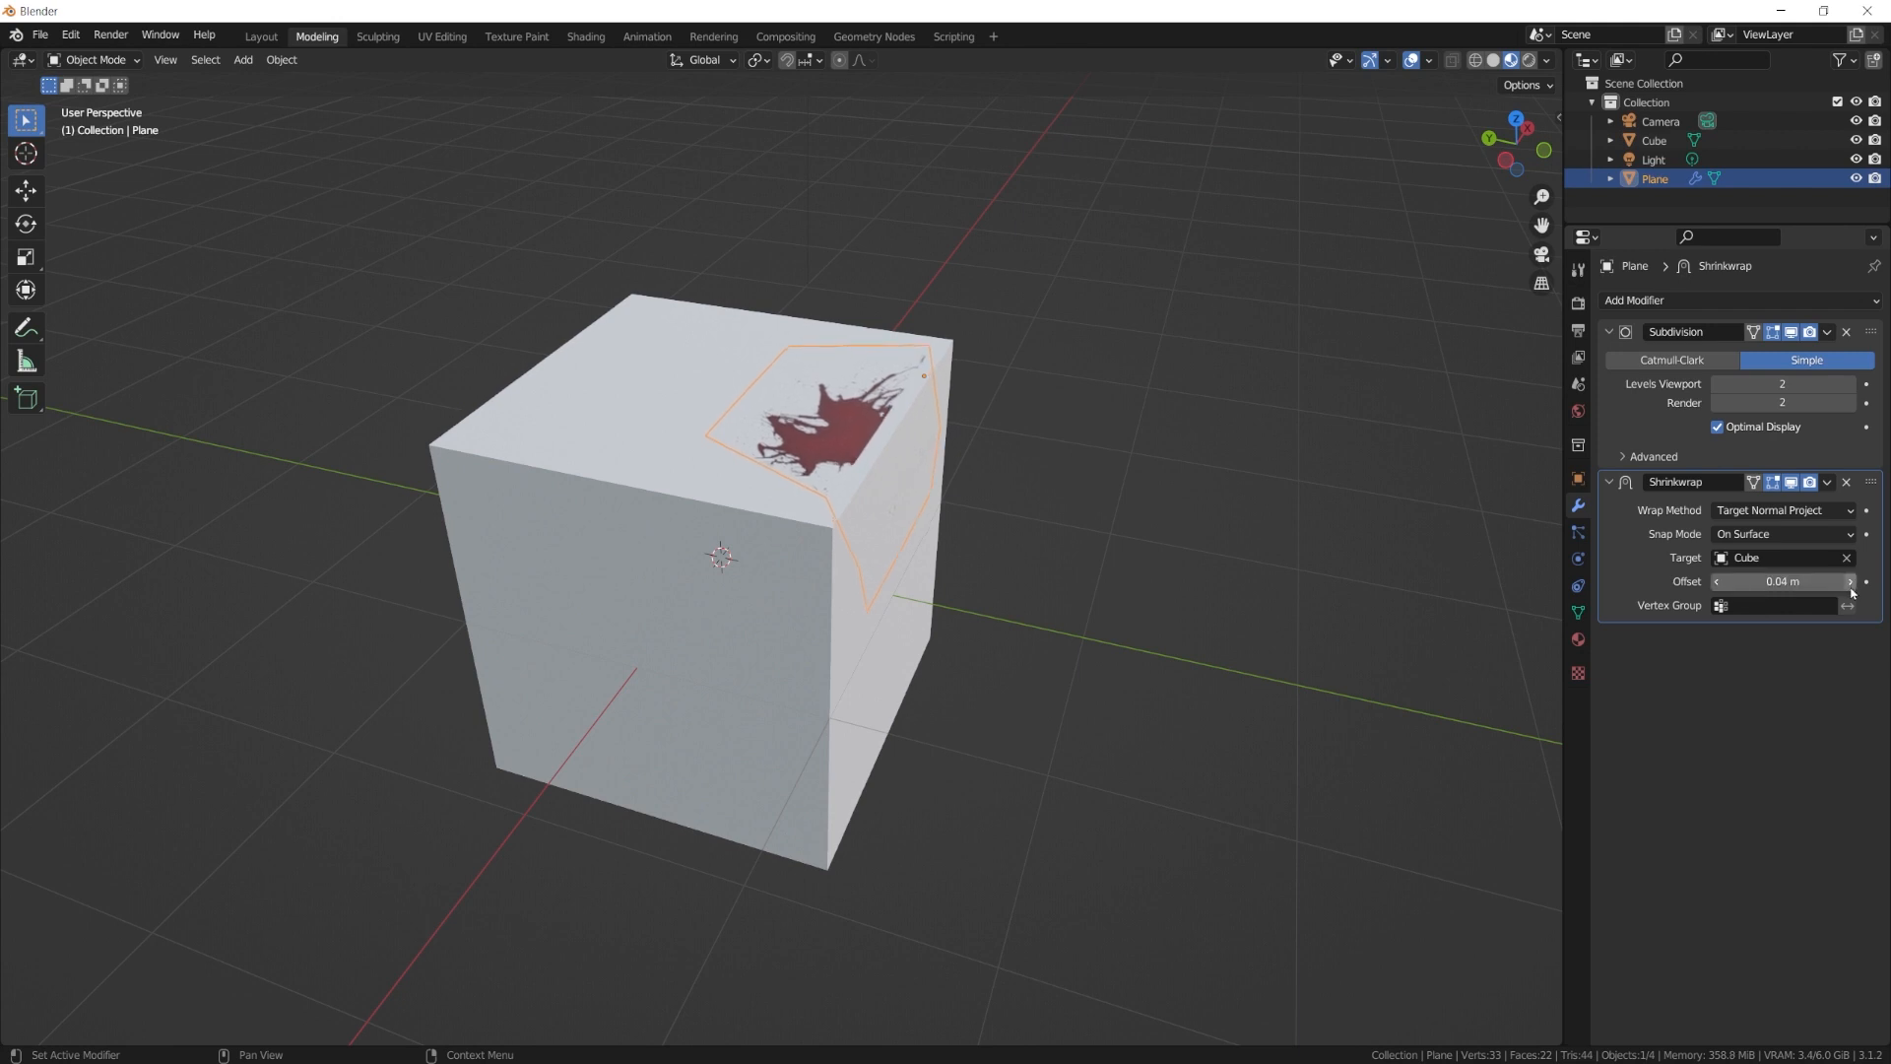
click(1851, 582)
click(1851, 581)
click(1851, 581)
click(1851, 582)
click(1851, 582)
click(1851, 581)
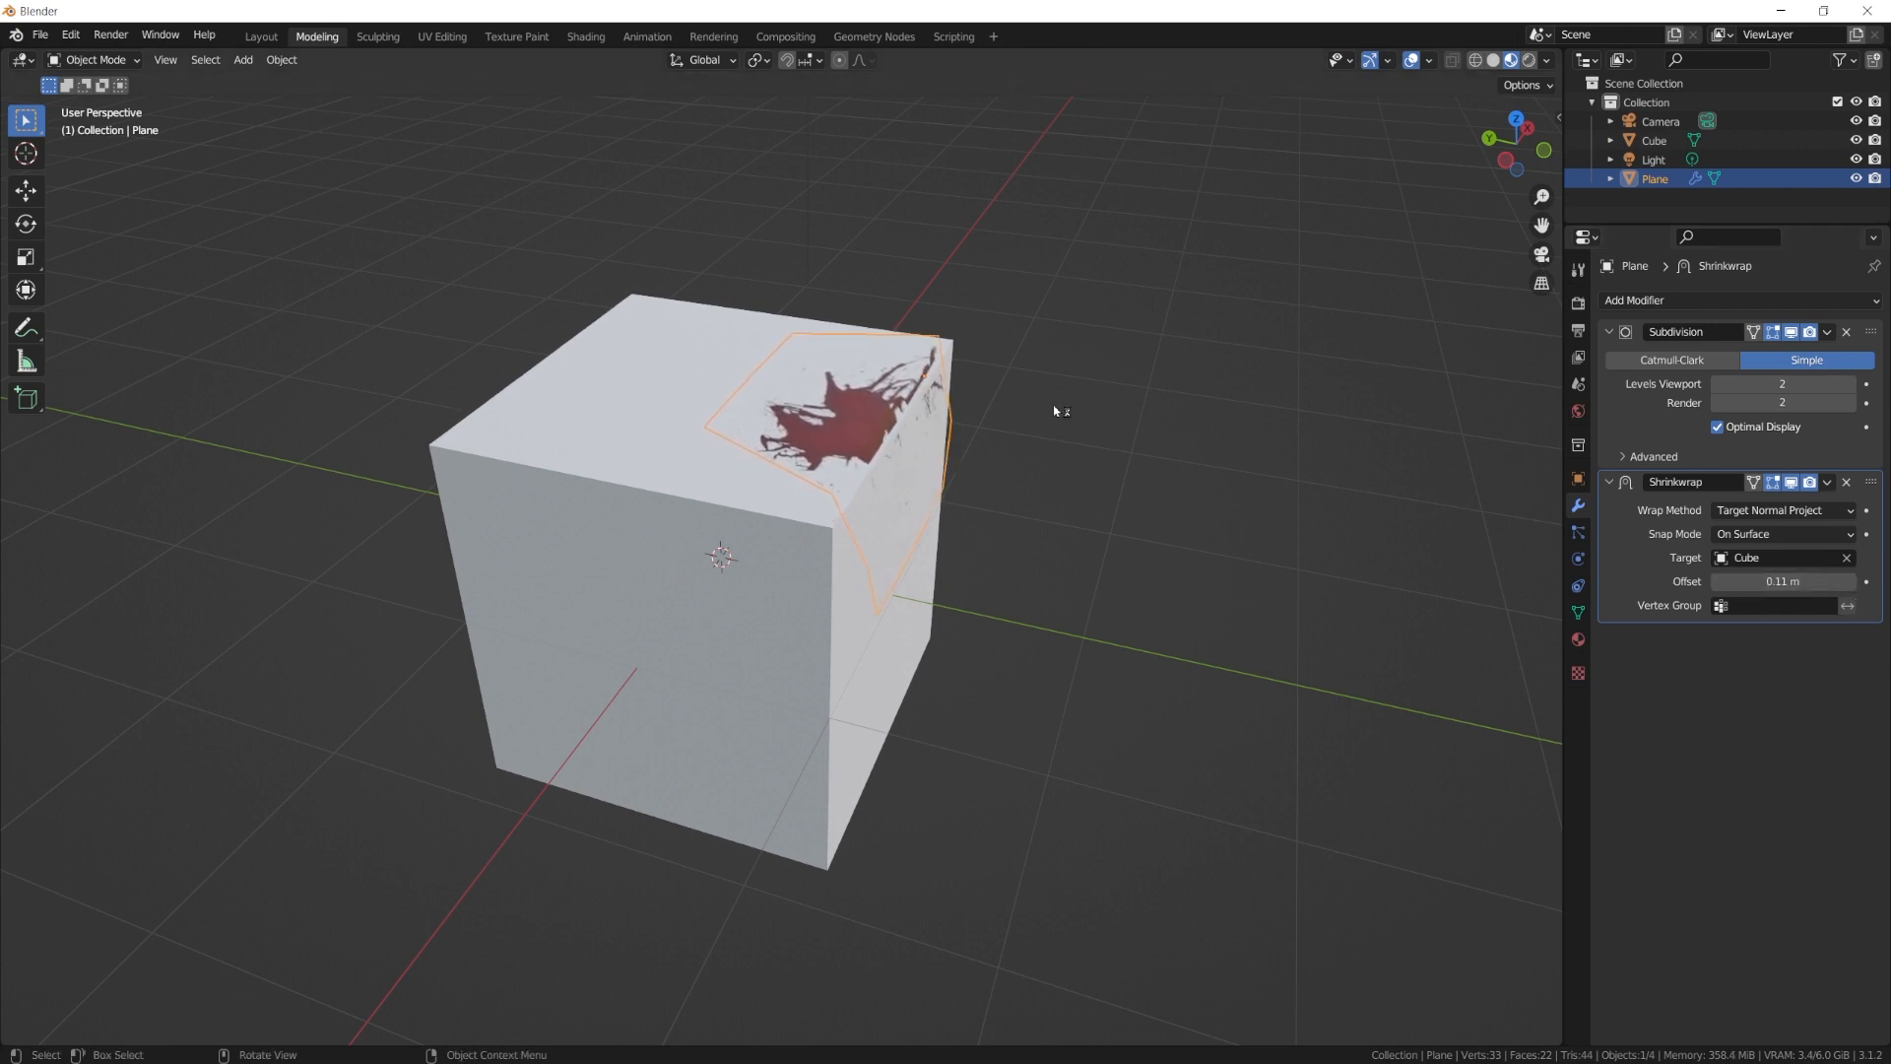
Reselect the decal plane and set its Subdivision modifier to 5 viewport levels and 4 render levels.
middle_drag(1055, 410, 937, 406)
click(936, 404)
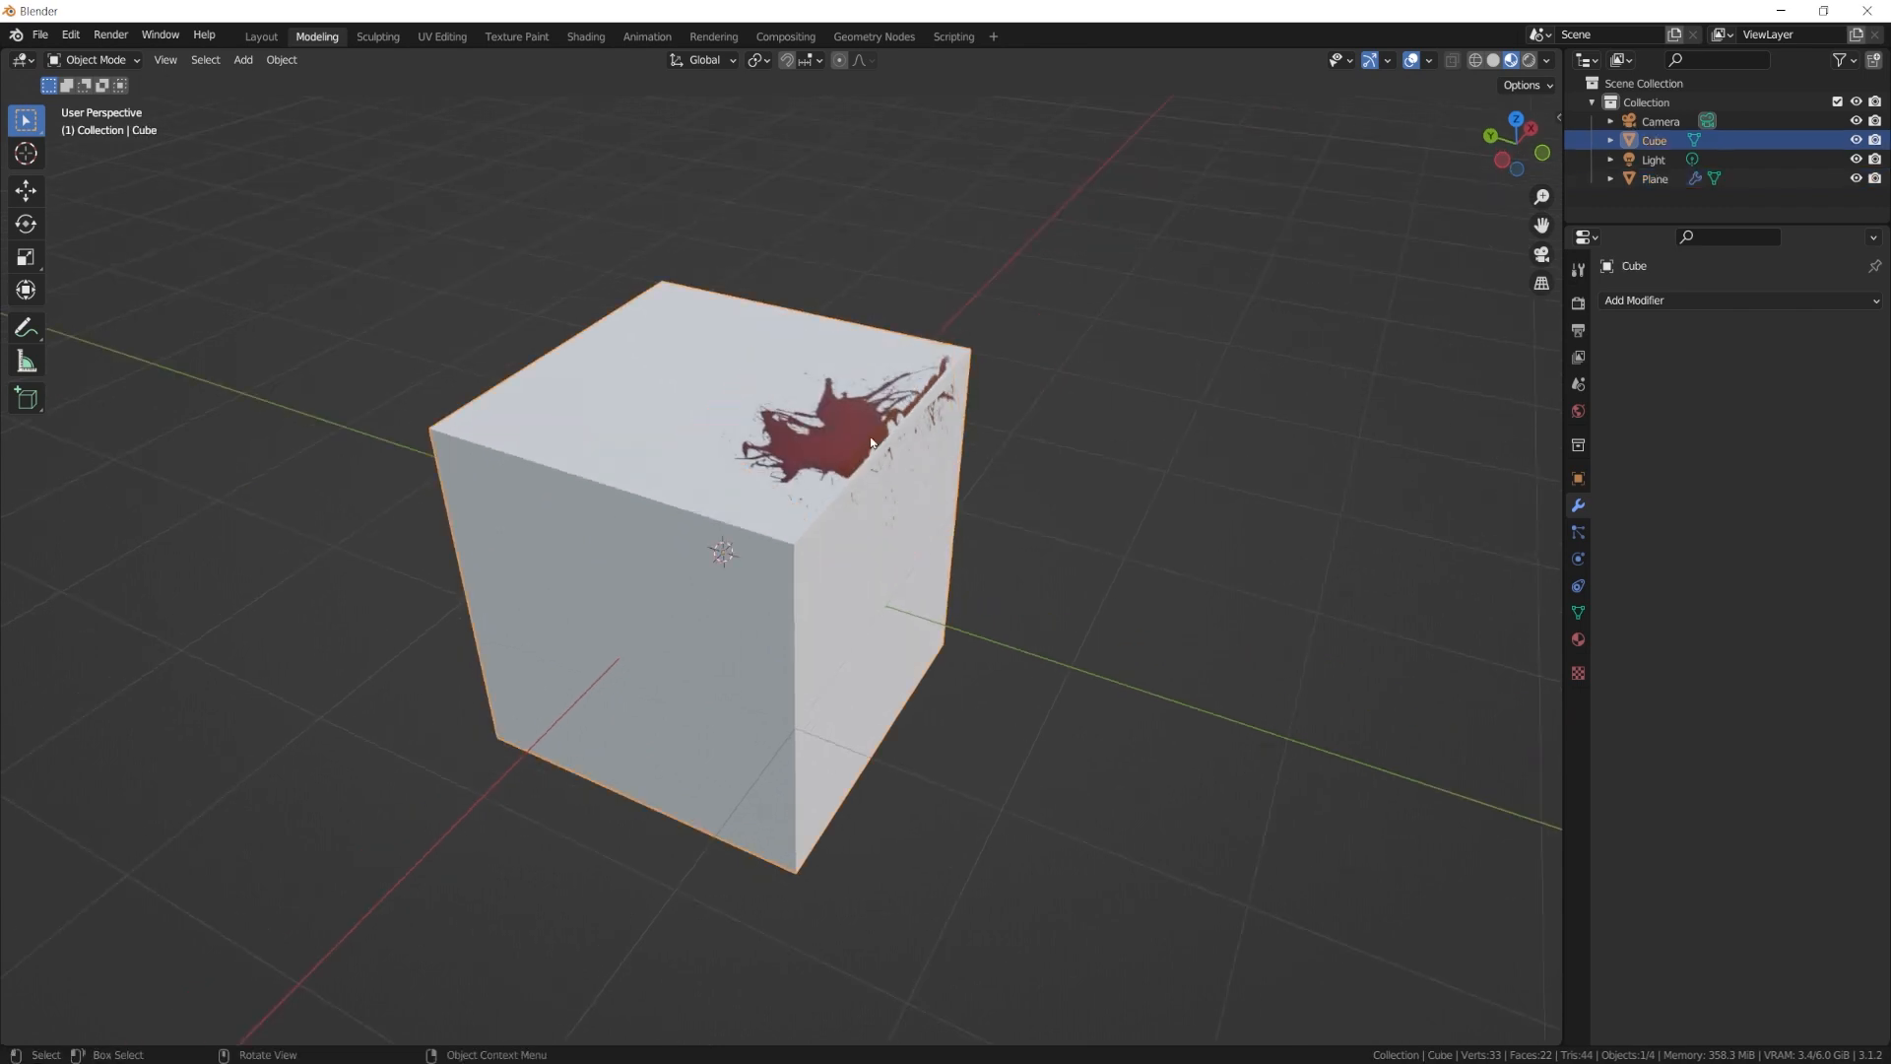
click(936, 404)
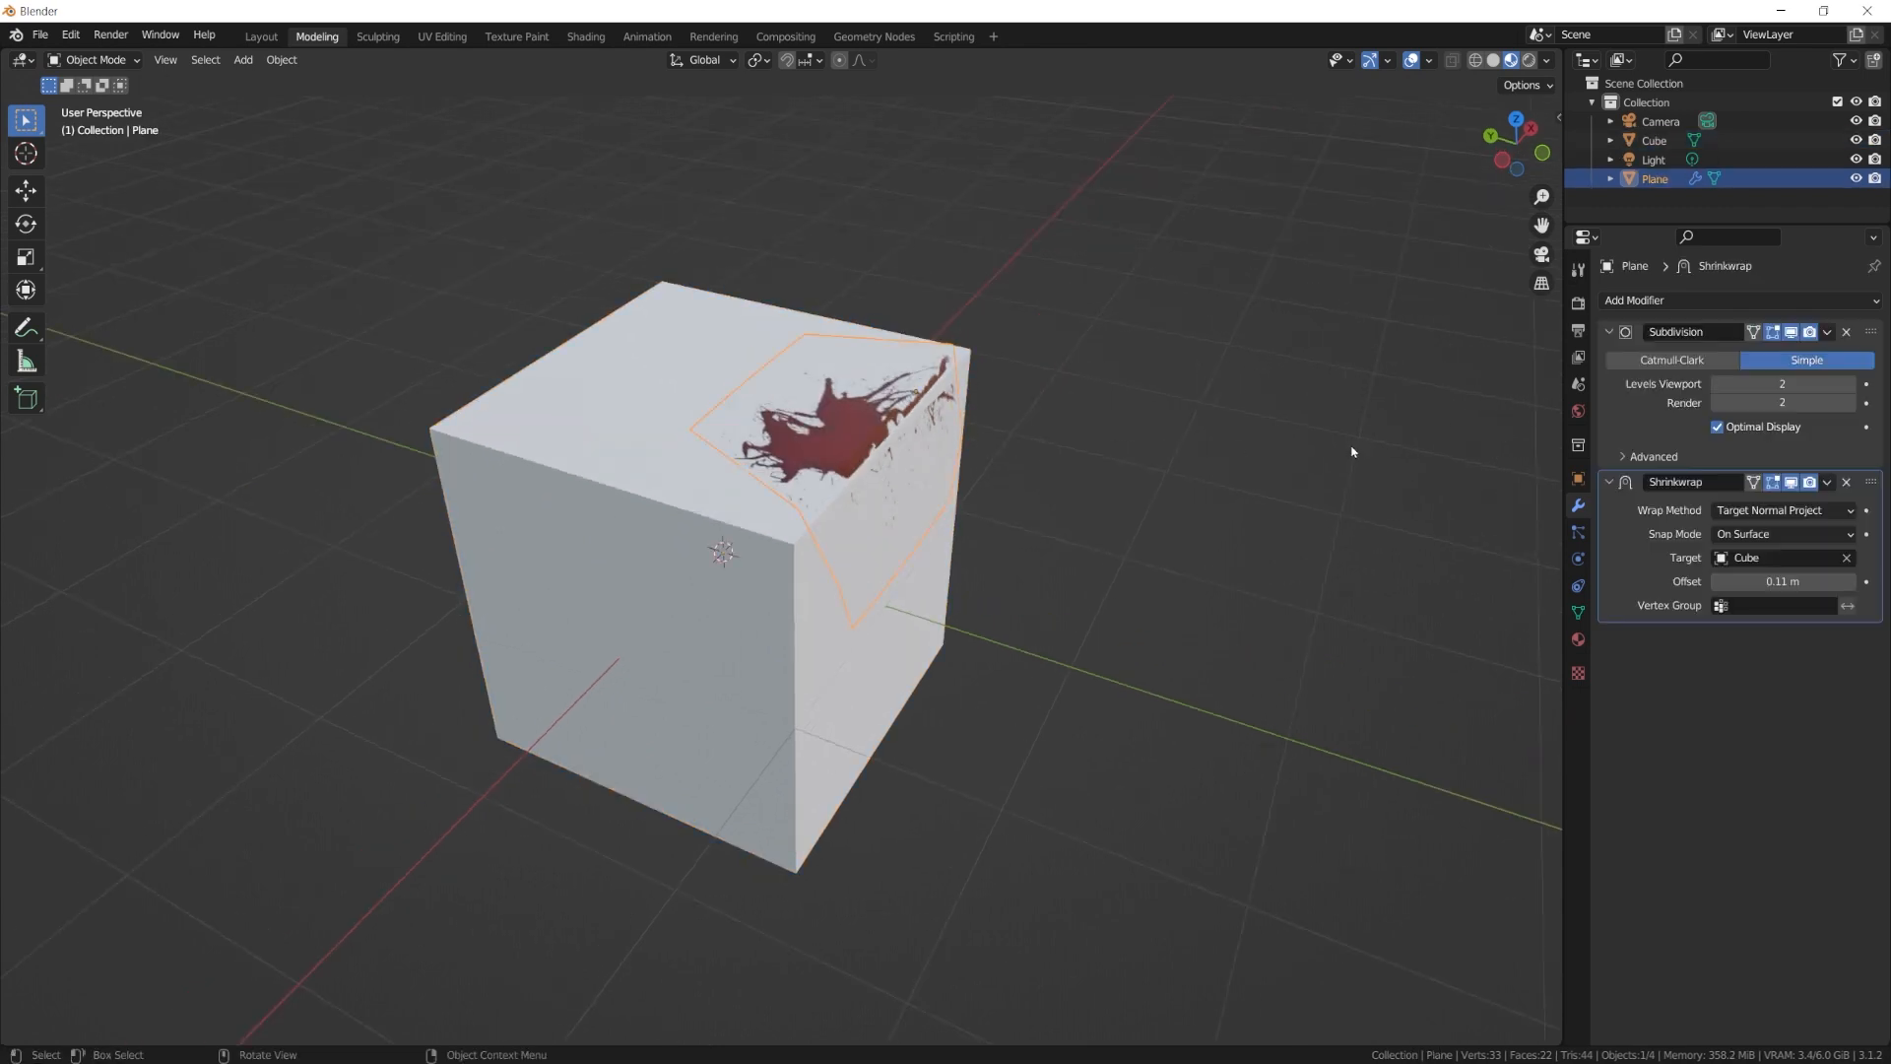
click(1850, 386)
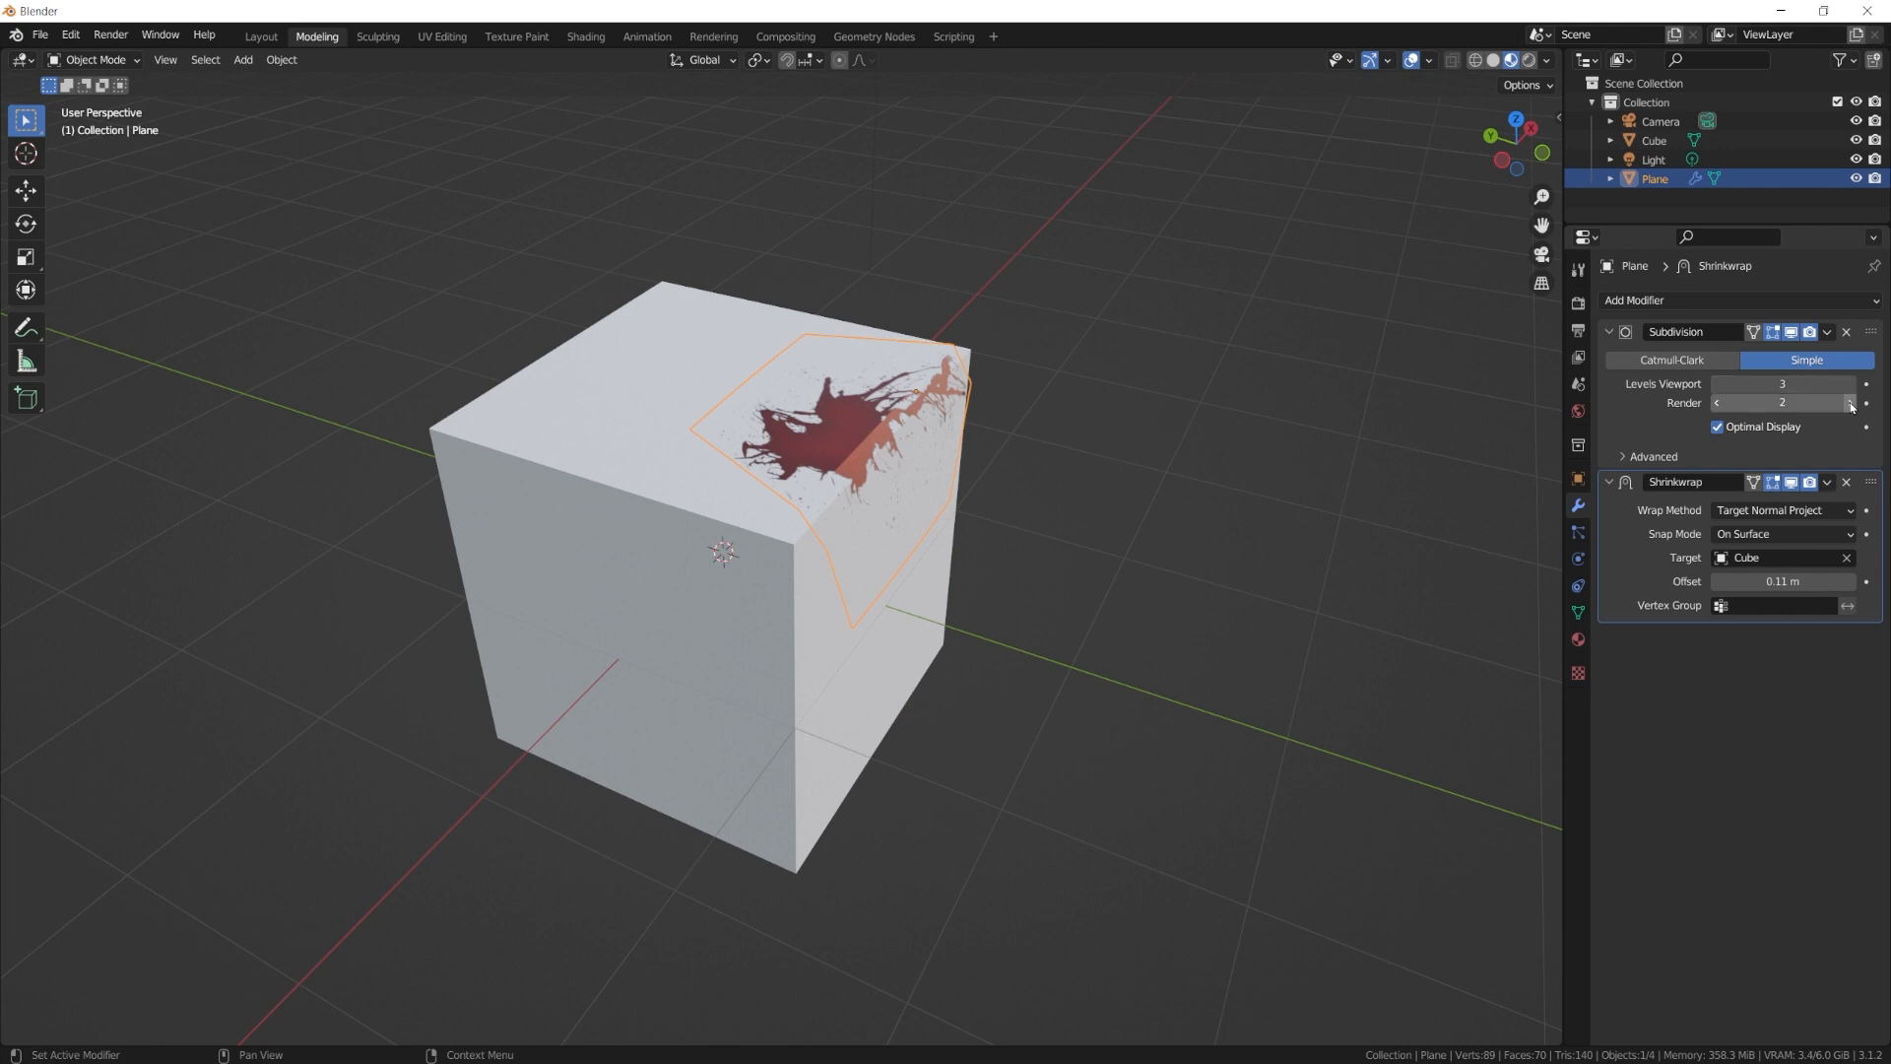
click(1850, 386)
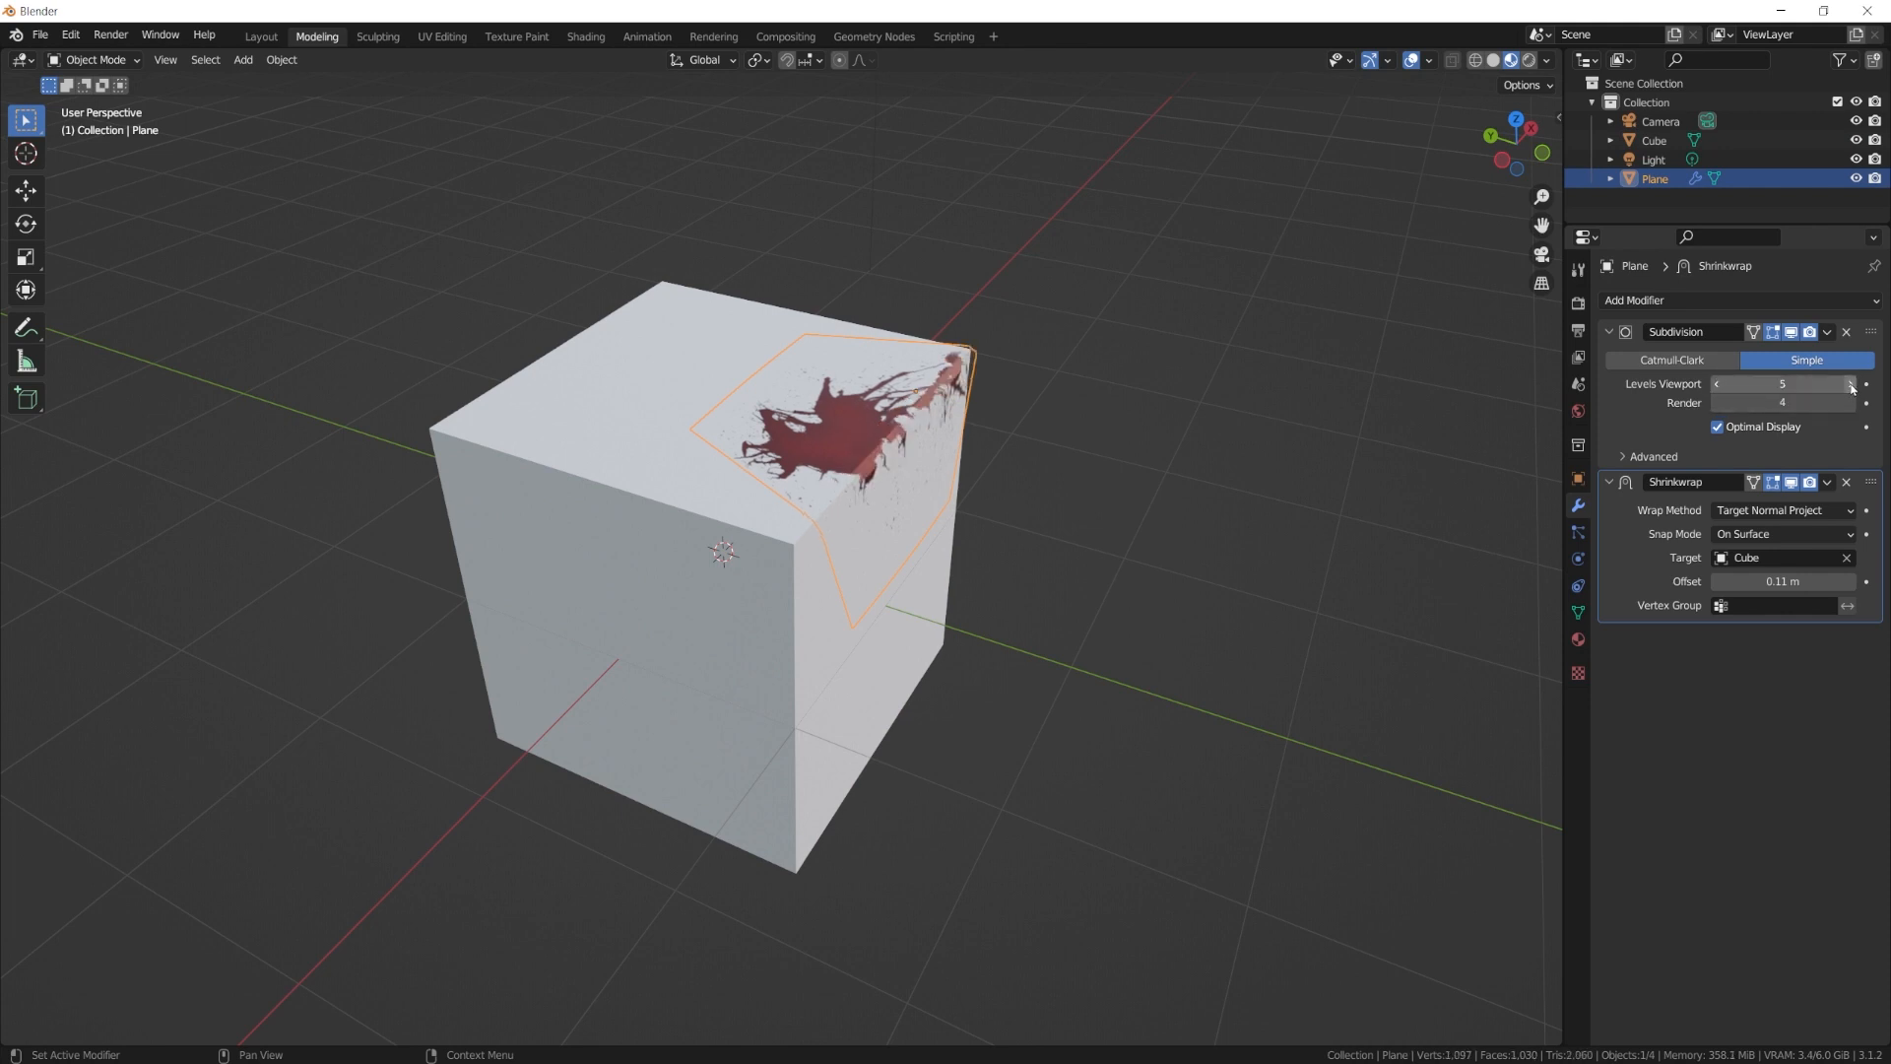
Scale up the cube and move it along the Y axis to bring its side face close to the decal.
click(741, 567)
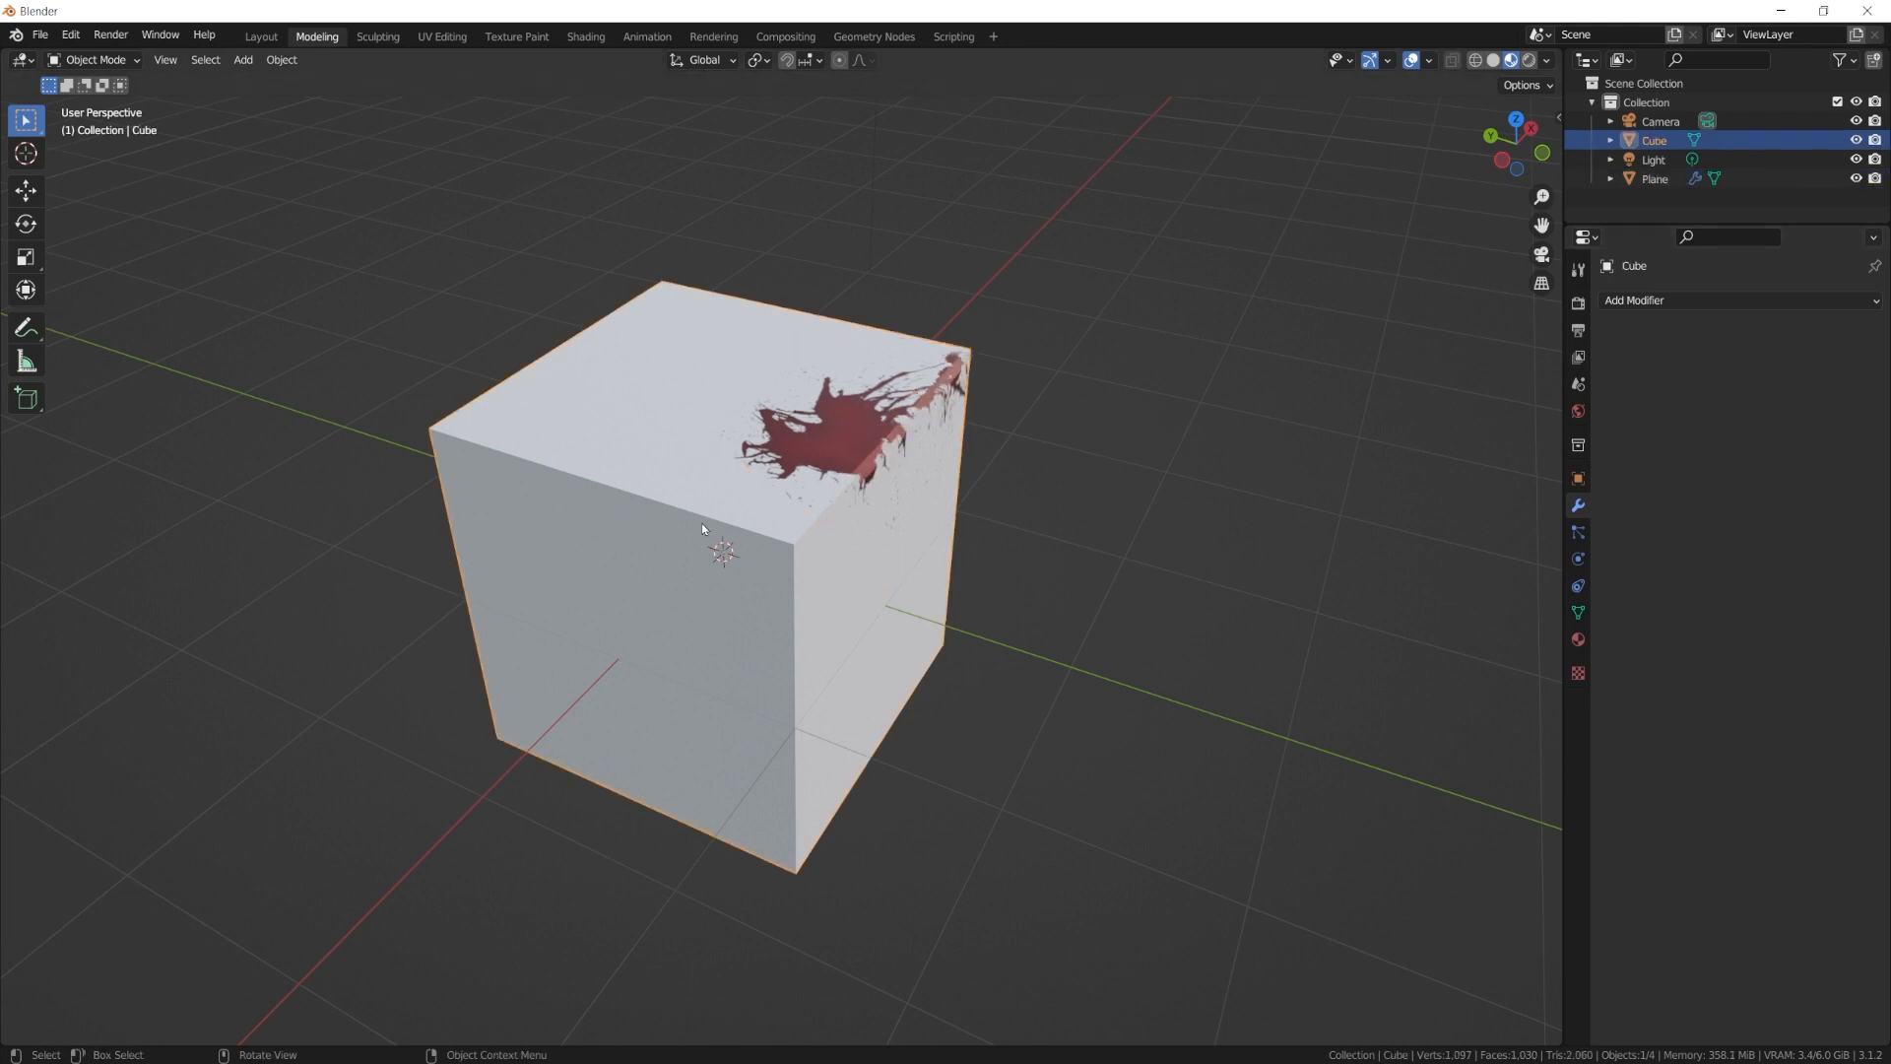
key(s)
click(789, 530)
middle_drag(816, 514, 874, 489)
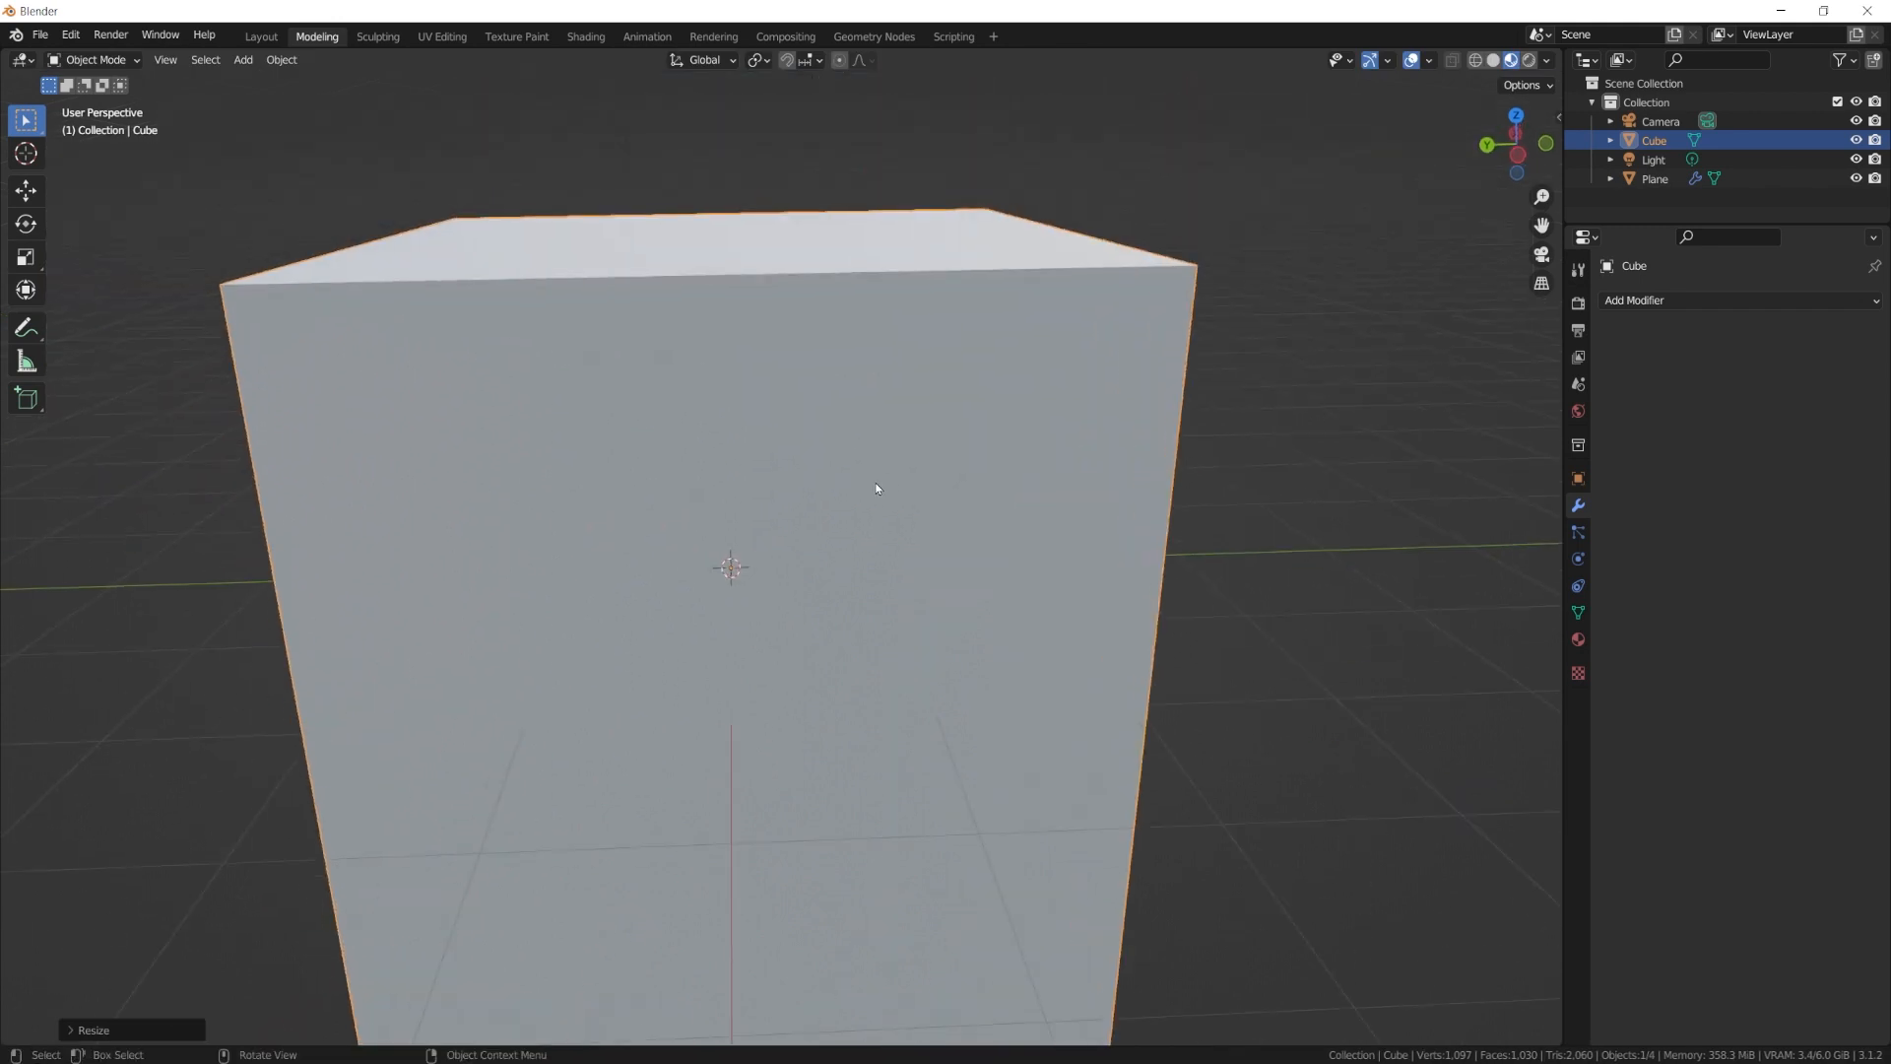
key(g)
key(x)
key(y)
click(671, 528)
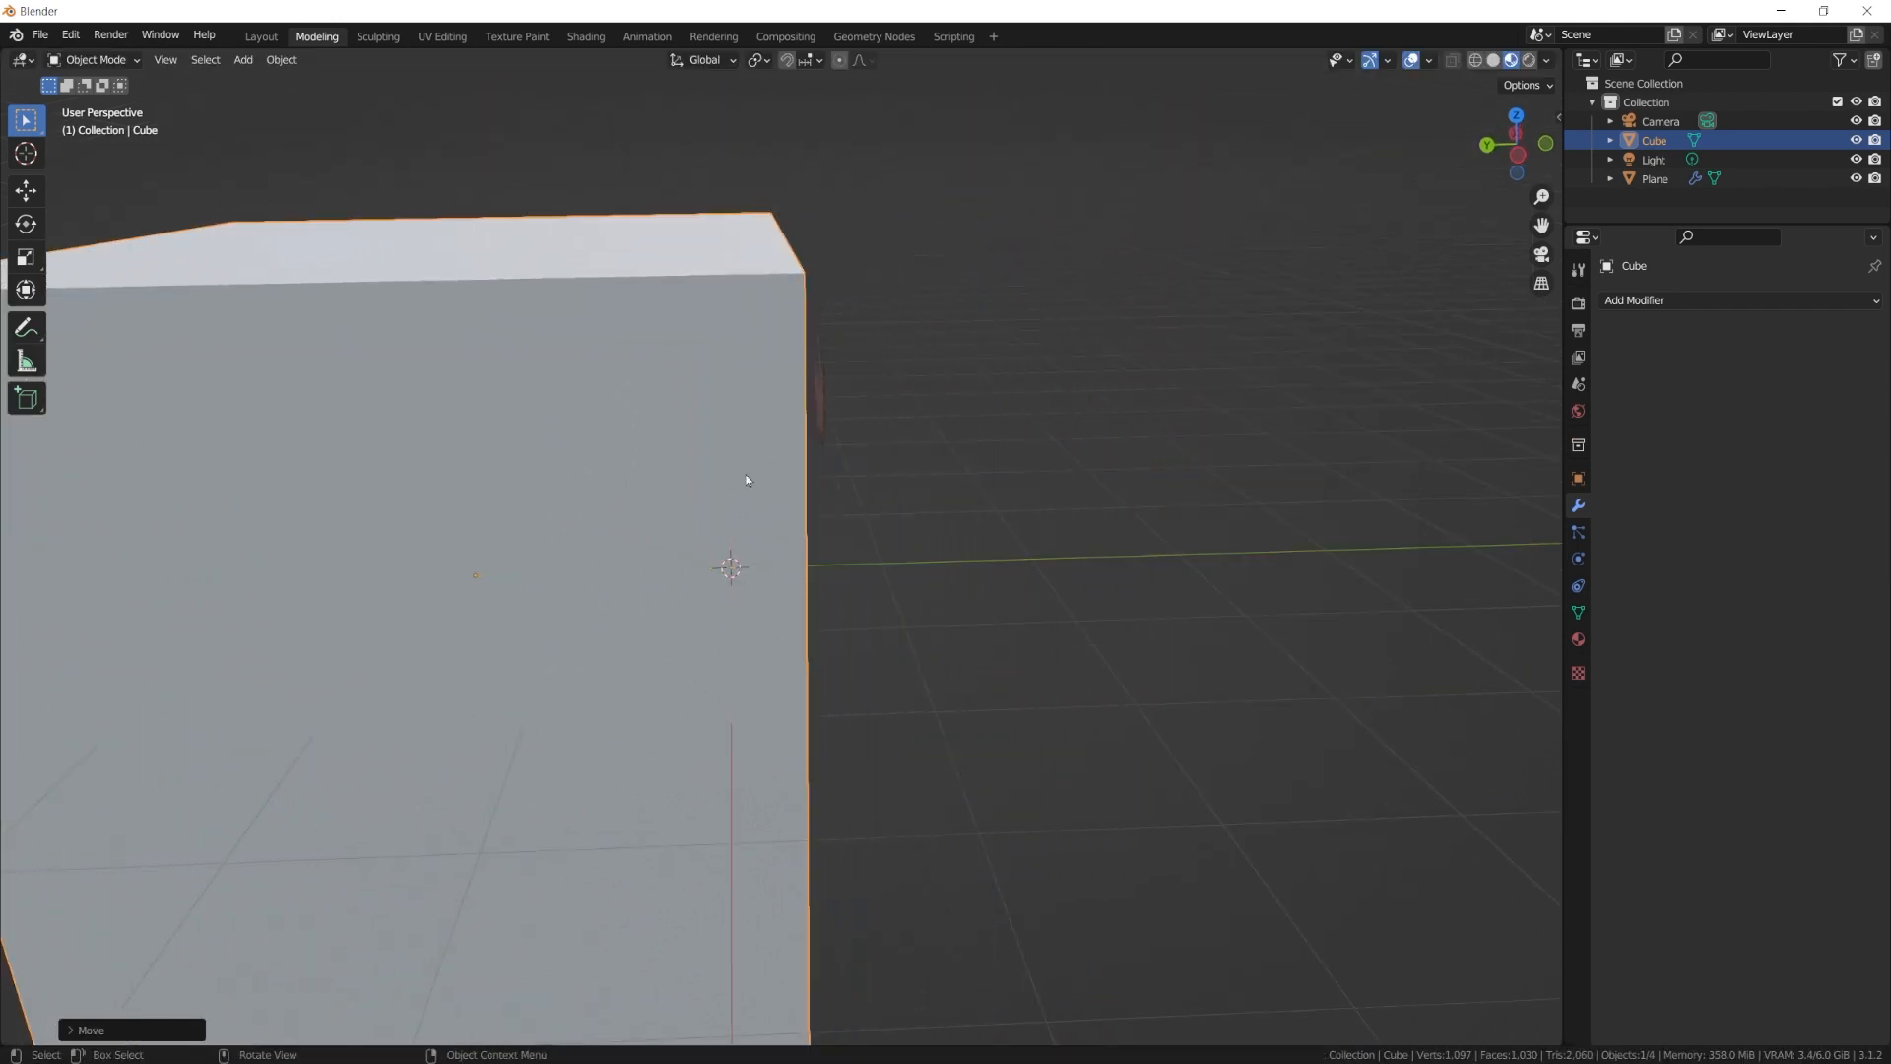
Lower the cube about 1.5 m along the Z axis so the decal wraps over its upper edge, and inspect the wrap.
middle_drag(747, 478, 711, 467)
scroll(715, 469, down, 4)
key(g)
key(z)
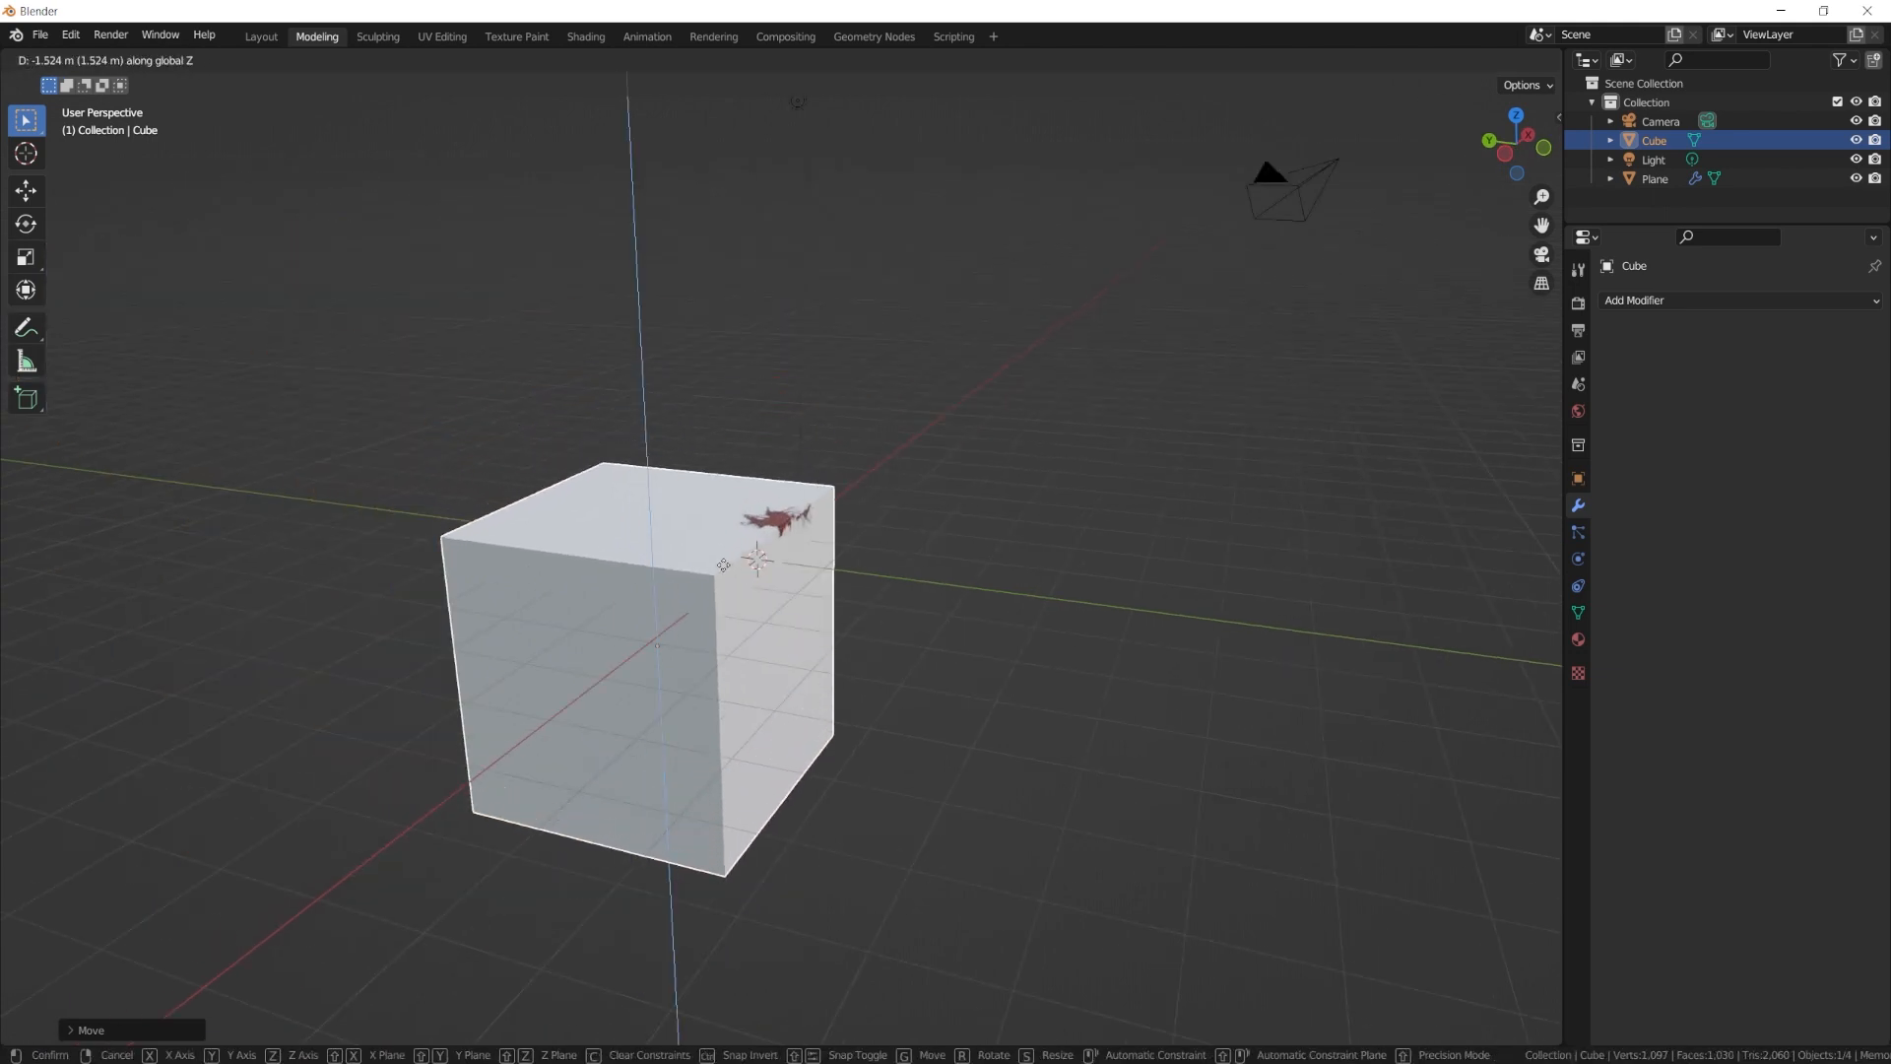
click(723, 559)
scroll(788, 542, up, 4)
mouse_move(788, 542)
middle_down()
mouse_move(719, 616)
mouse_move(664, 613)
mouse_move(791, 567)
middle_up()
scroll(664, 613, up, 4)
scroll(798, 556, down, 4)
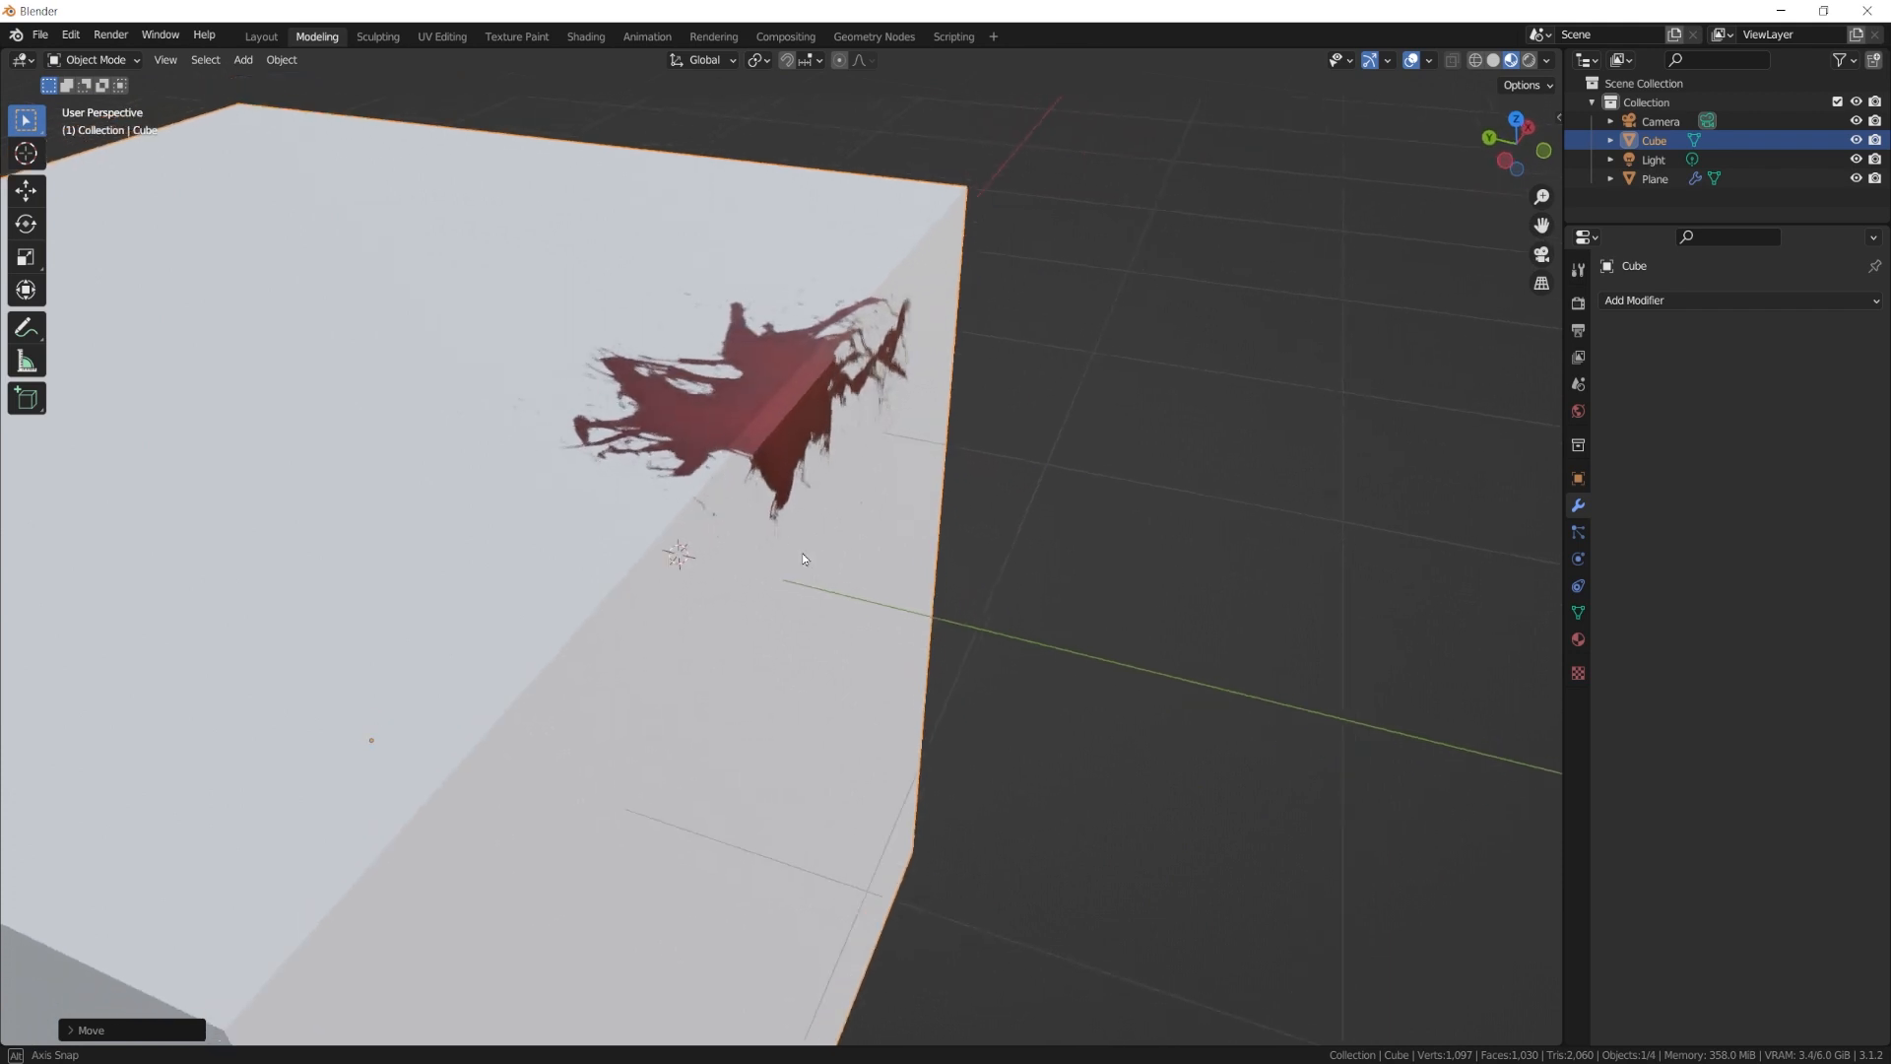
scroll(618, 546, down, 3)
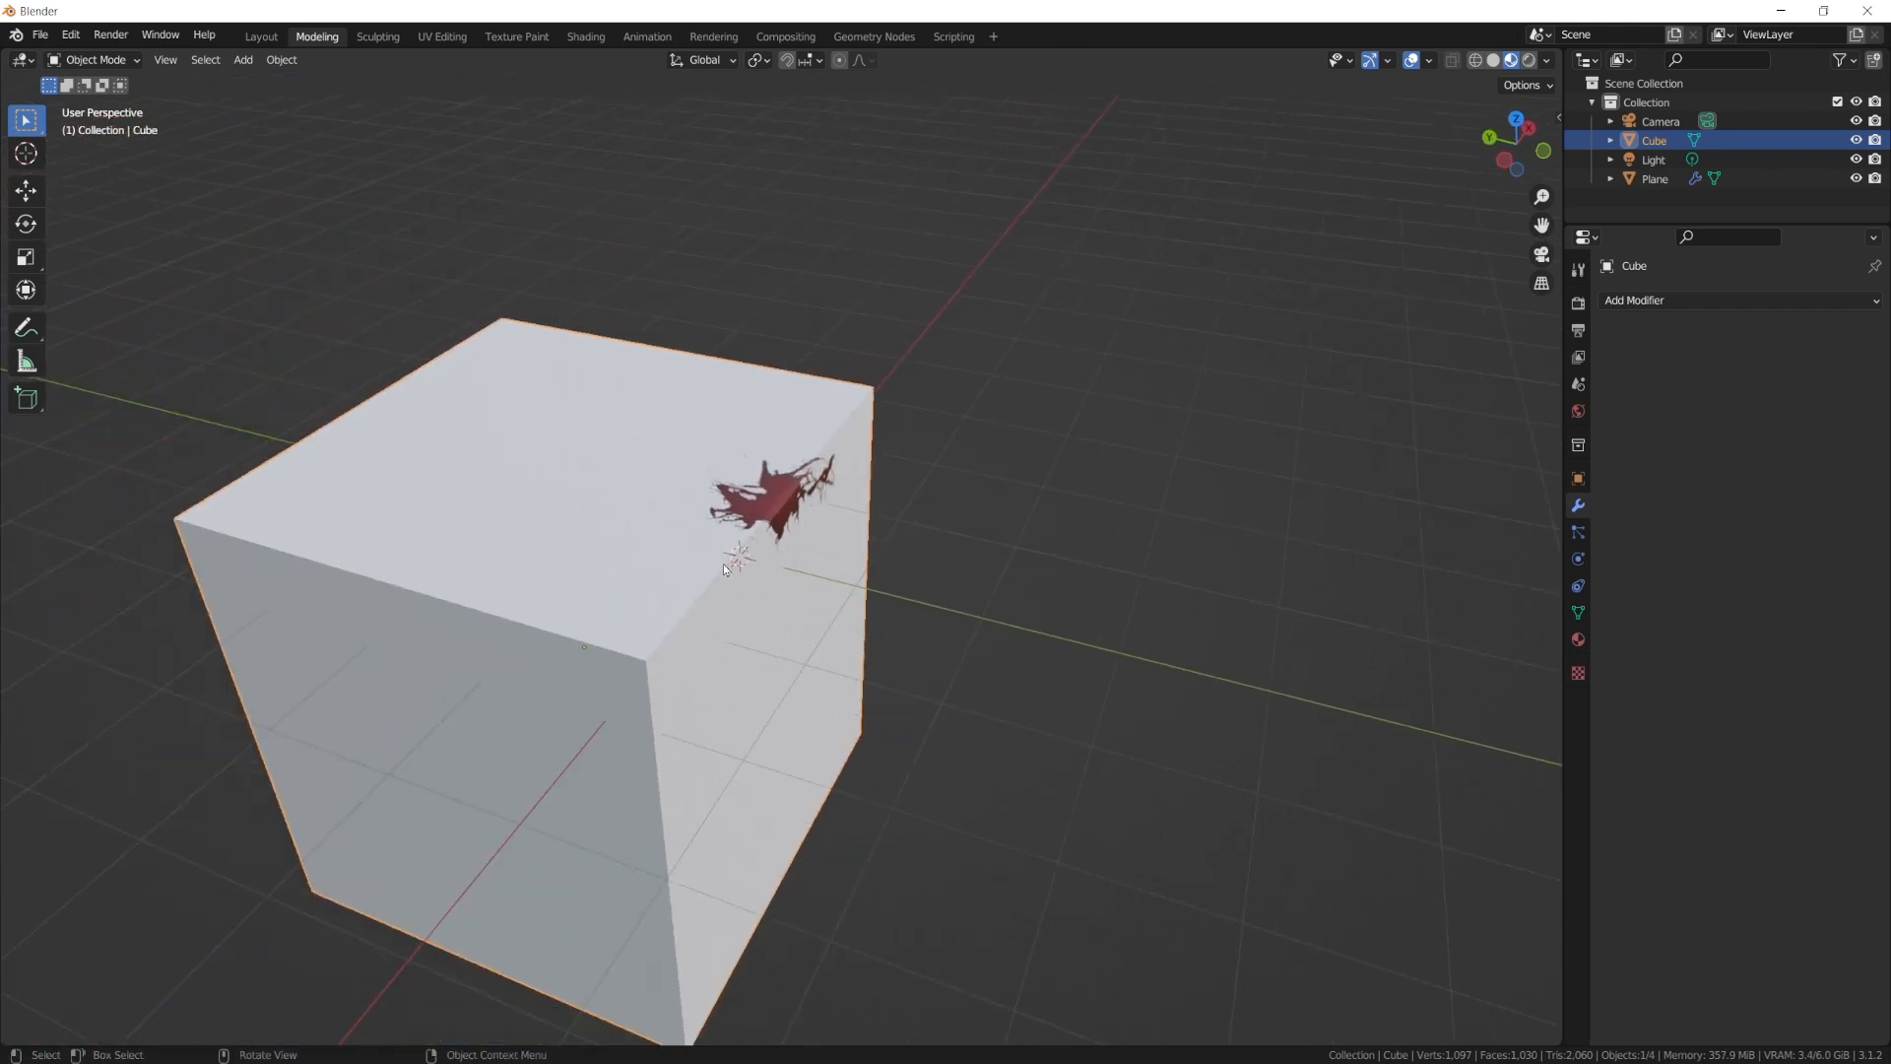
Add a Bevel modifier to the cube with 6 segments and inspect the decal on the rounded edge.
click(1632, 301)
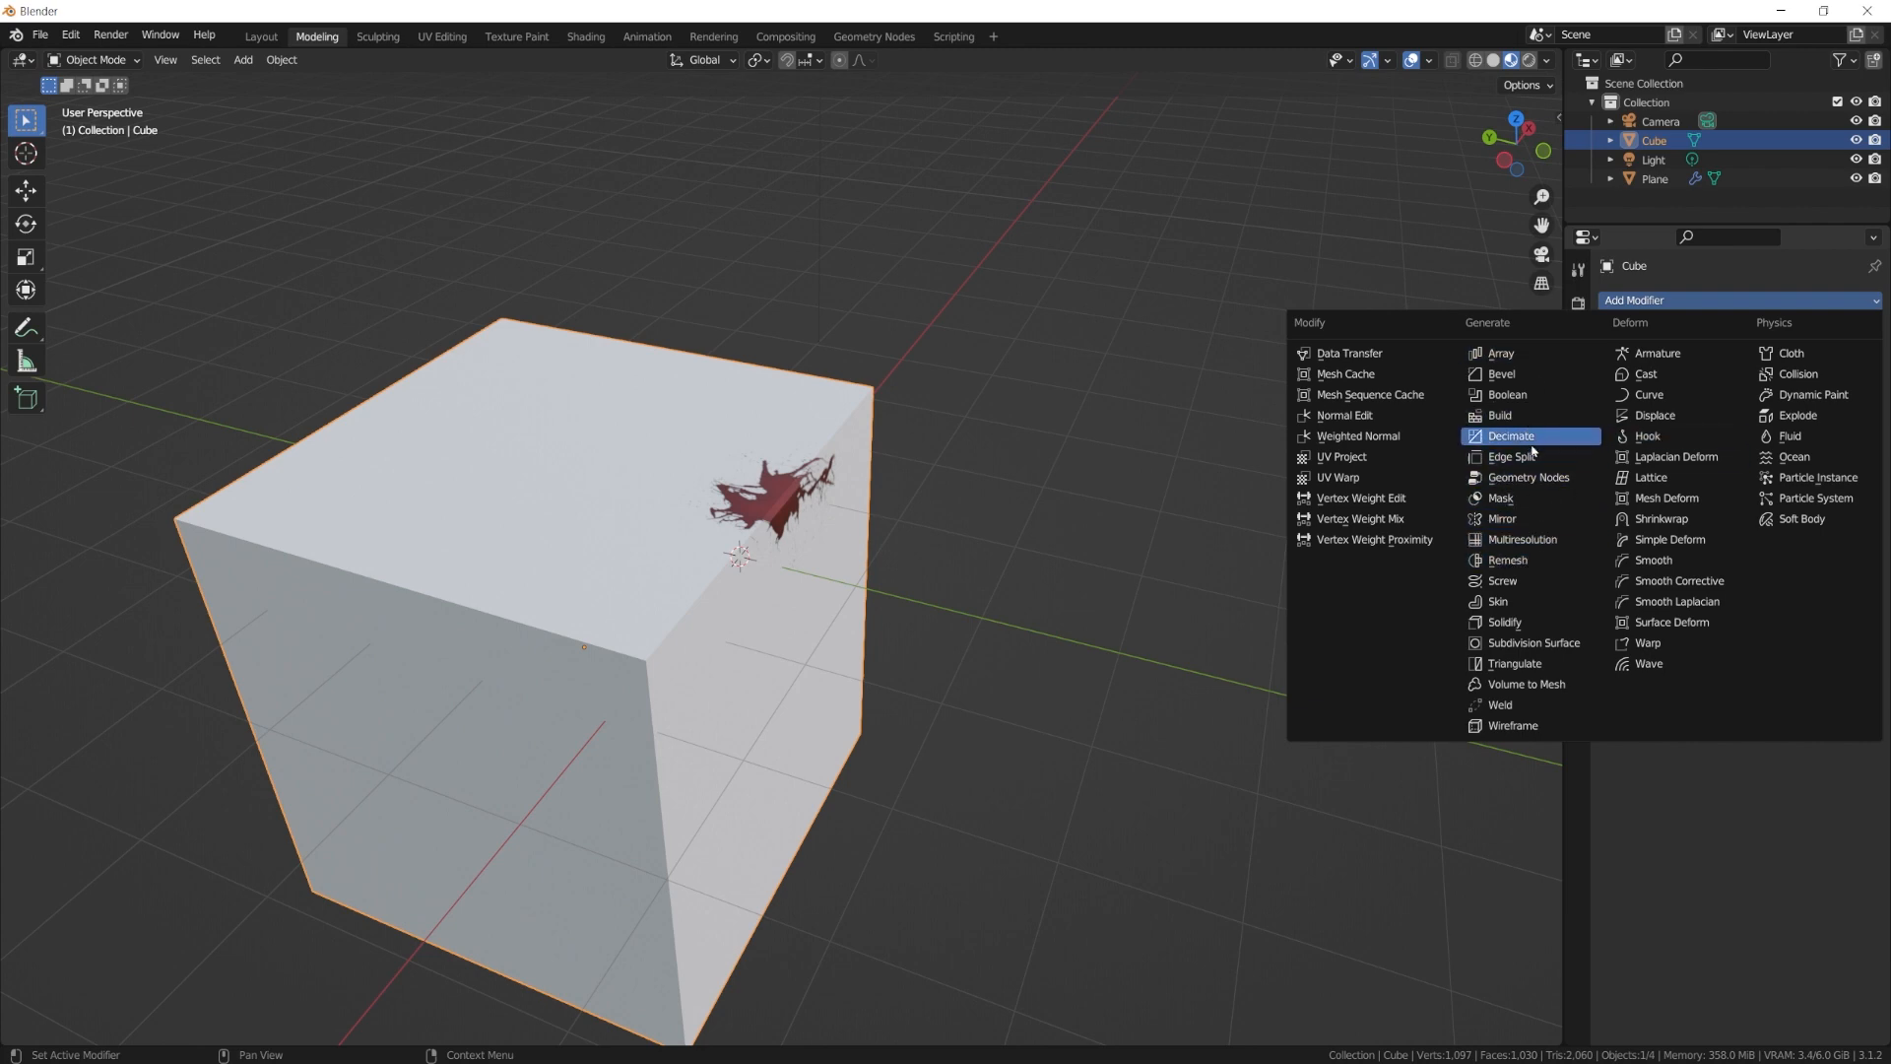
click(1522, 375)
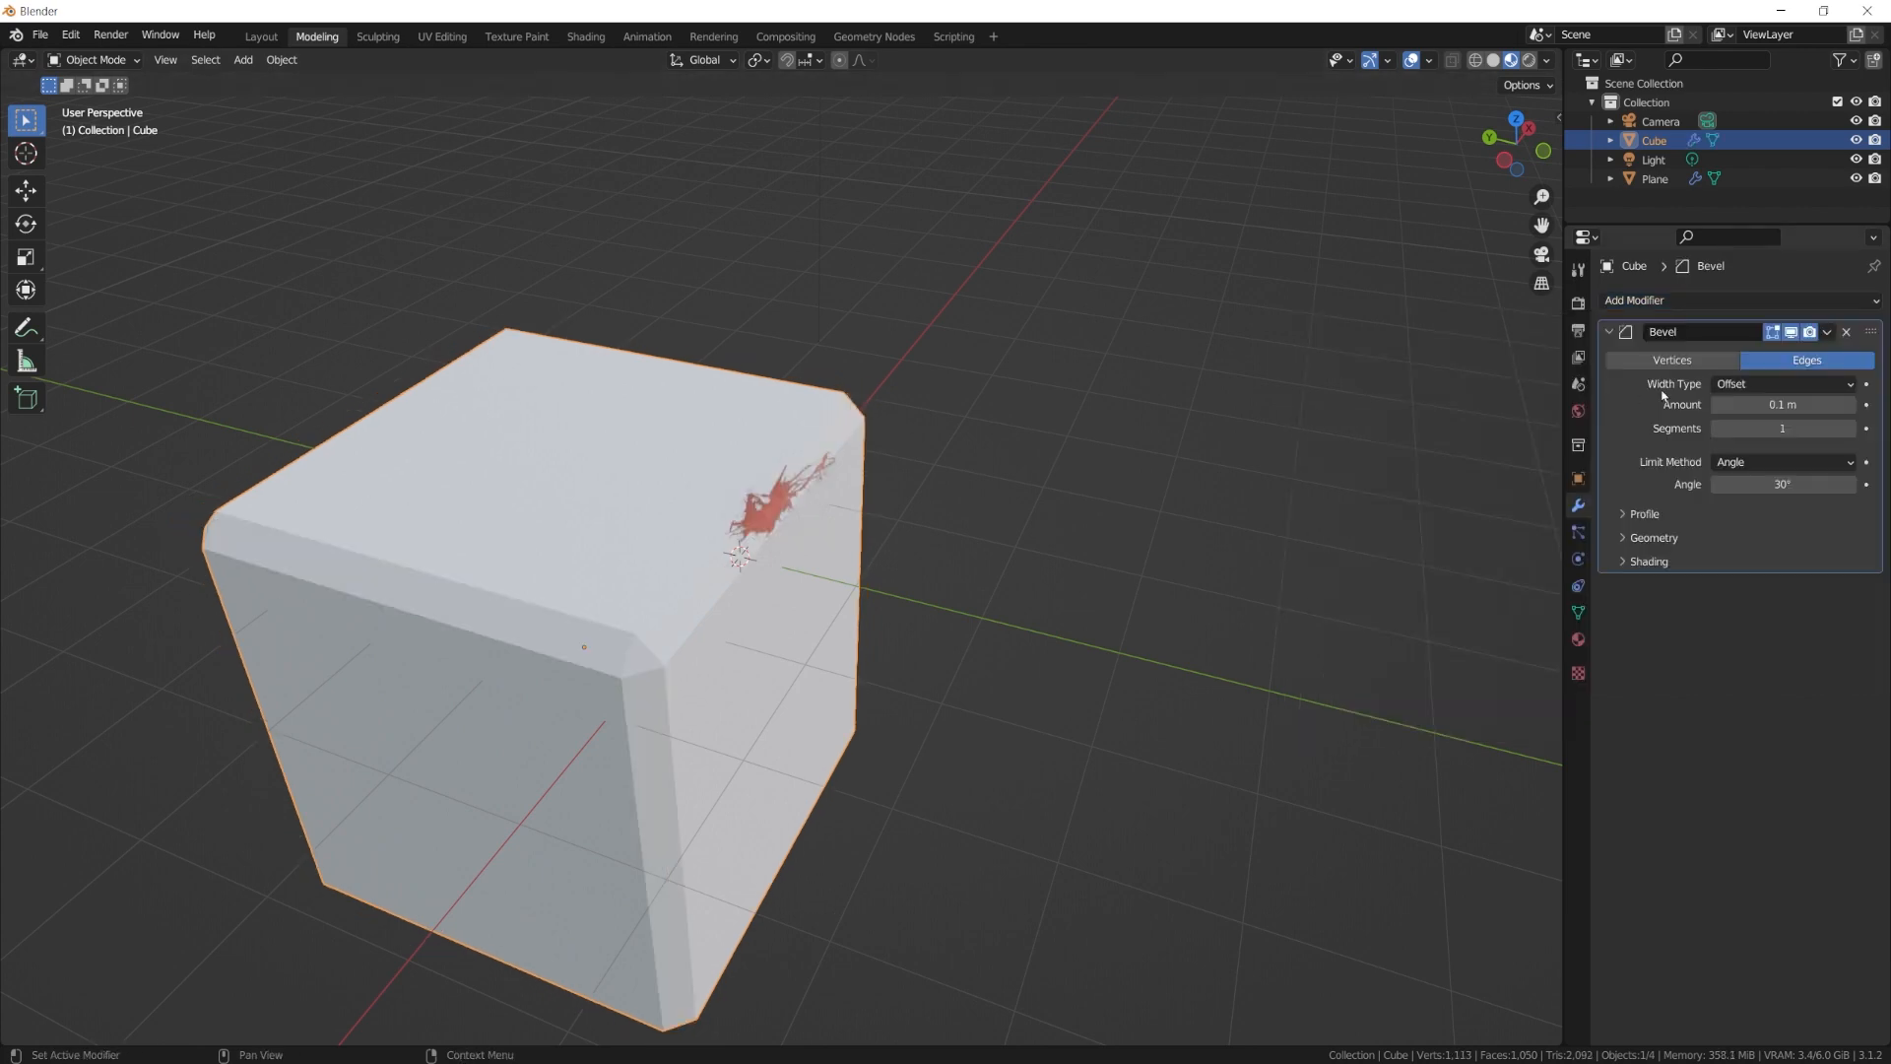
click(1850, 432)
click(1850, 431)
click(1850, 431)
click(1851, 431)
click(1850, 431)
scroll(808, 555, up, 4)
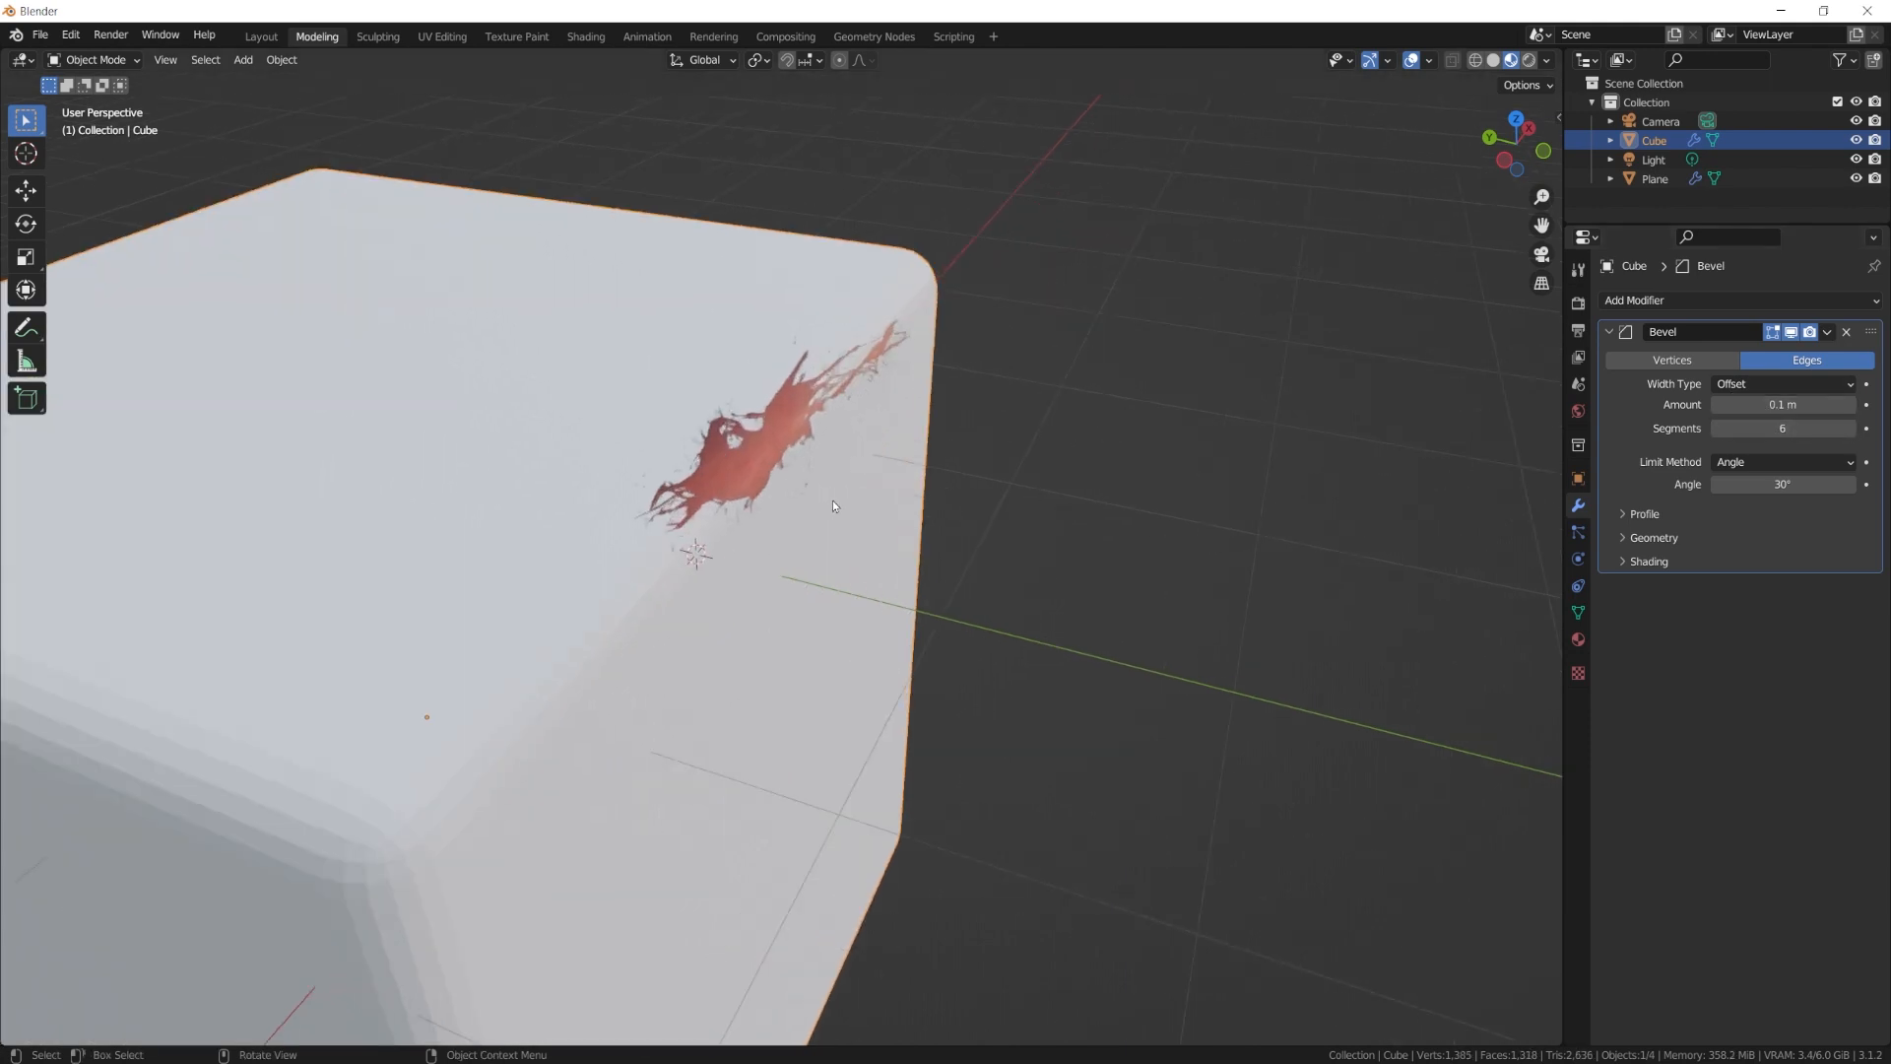
Apply smooth shading to the cube and to the blood decal plane.
middle_drag(833, 507, 936, 465)
right_click(373, 510)
click(363, 510)
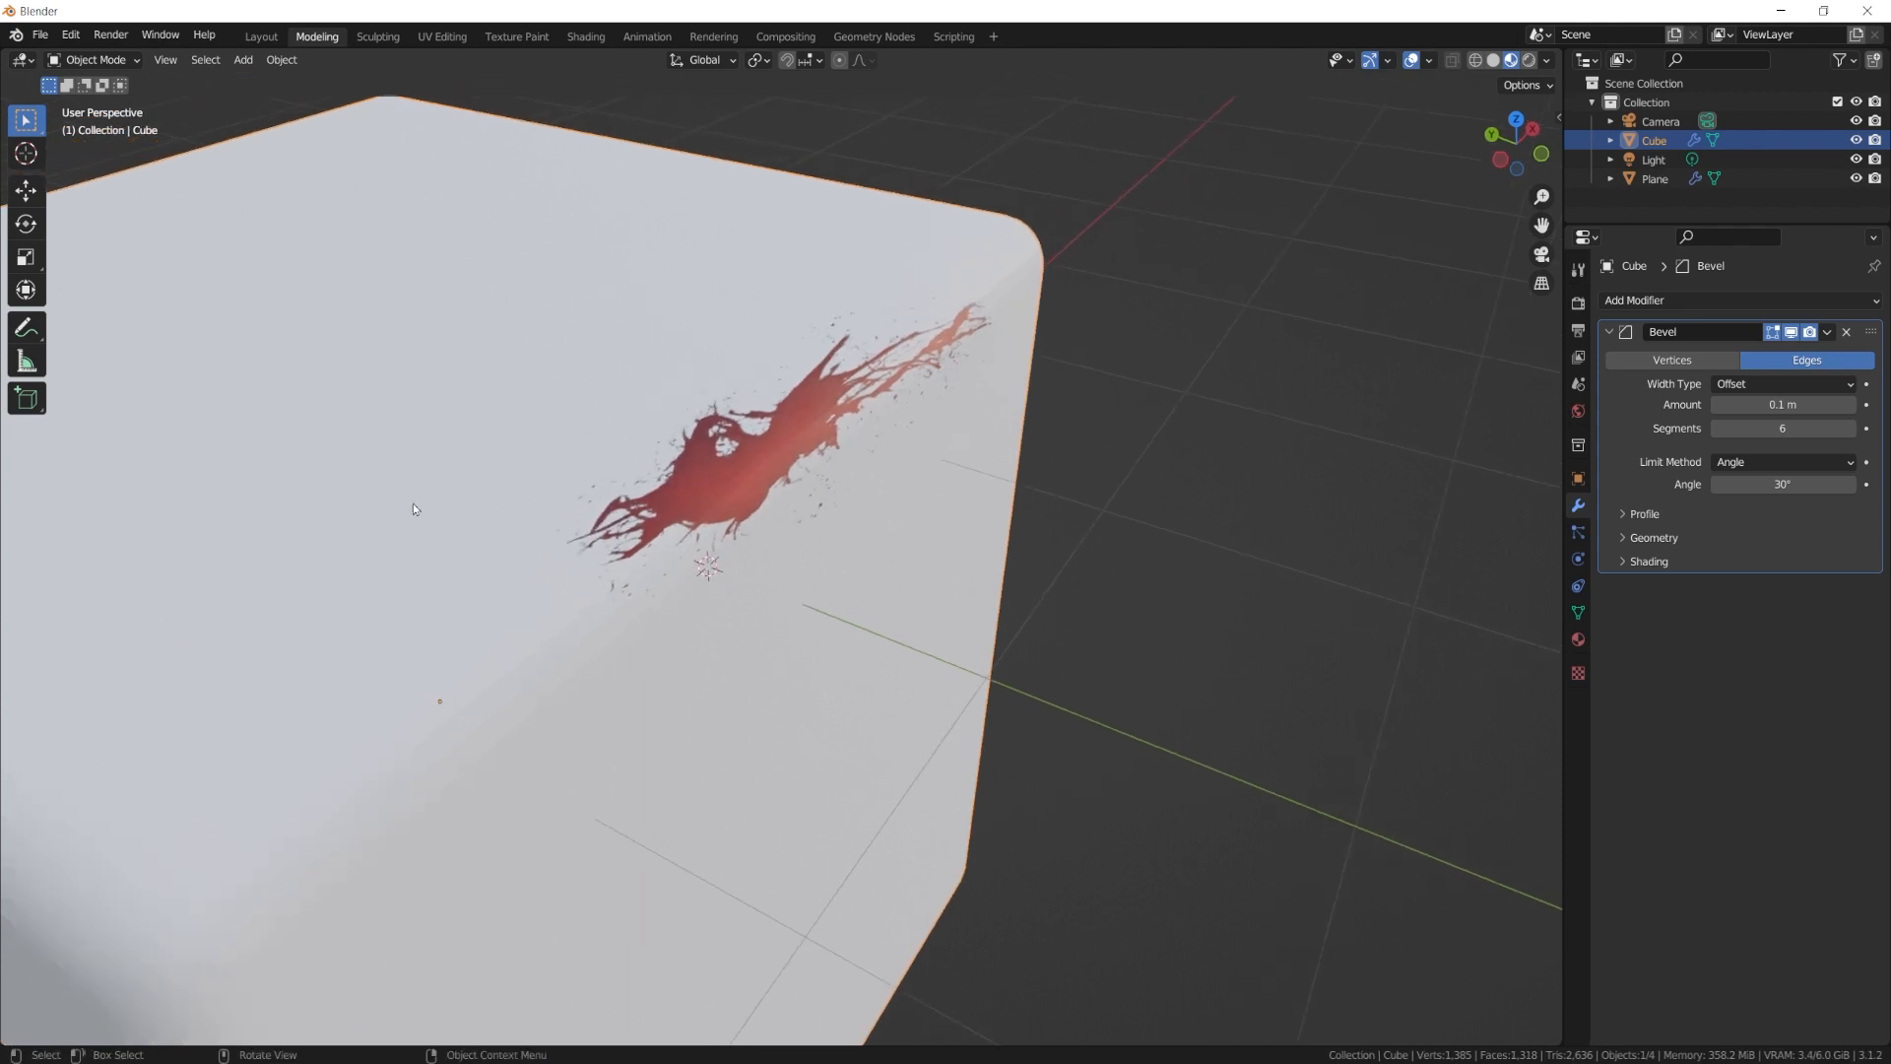
click(729, 487)
right_click(729, 487)
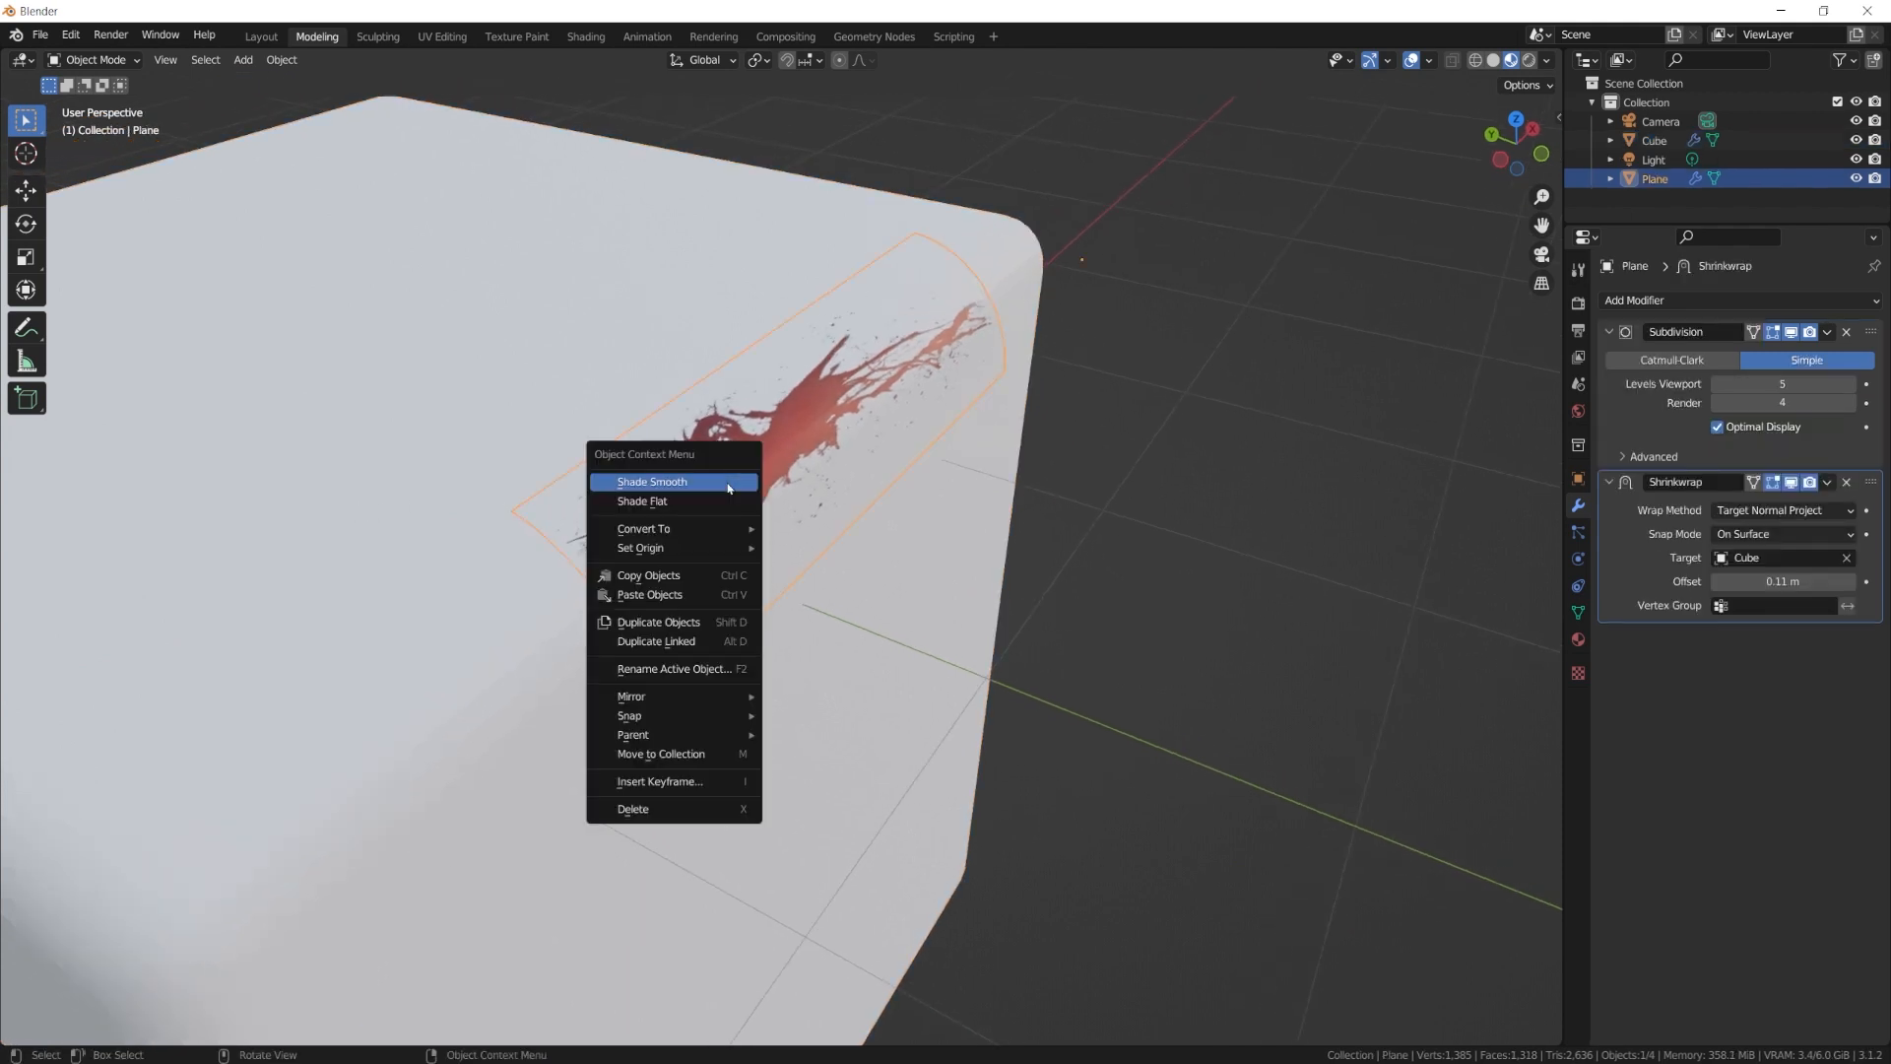
click(670, 481)
Set the Shrinkwrap offset of the decal plane to 0.01 m so it sits close to the cube's surface.
middle_drag(670, 482, 961, 413)
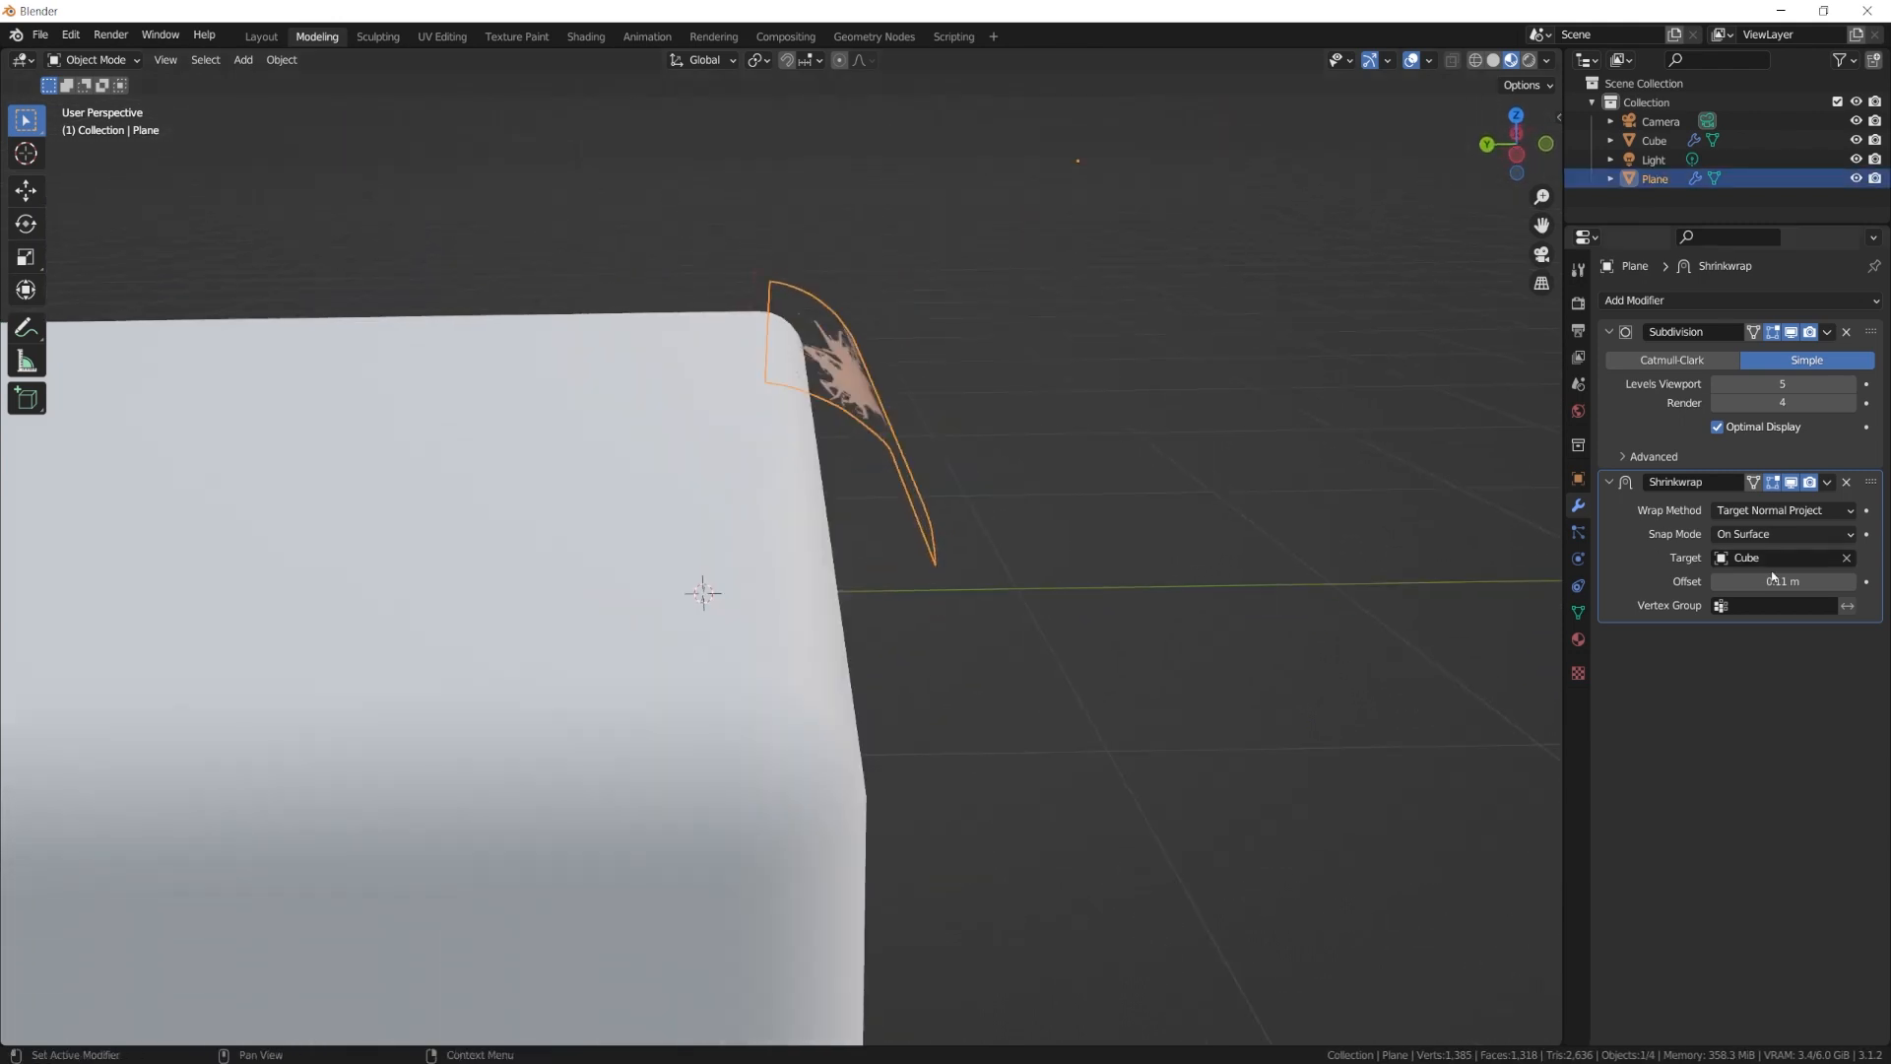
click(1722, 585)
click(1722, 585)
click(1722, 586)
click(1721, 585)
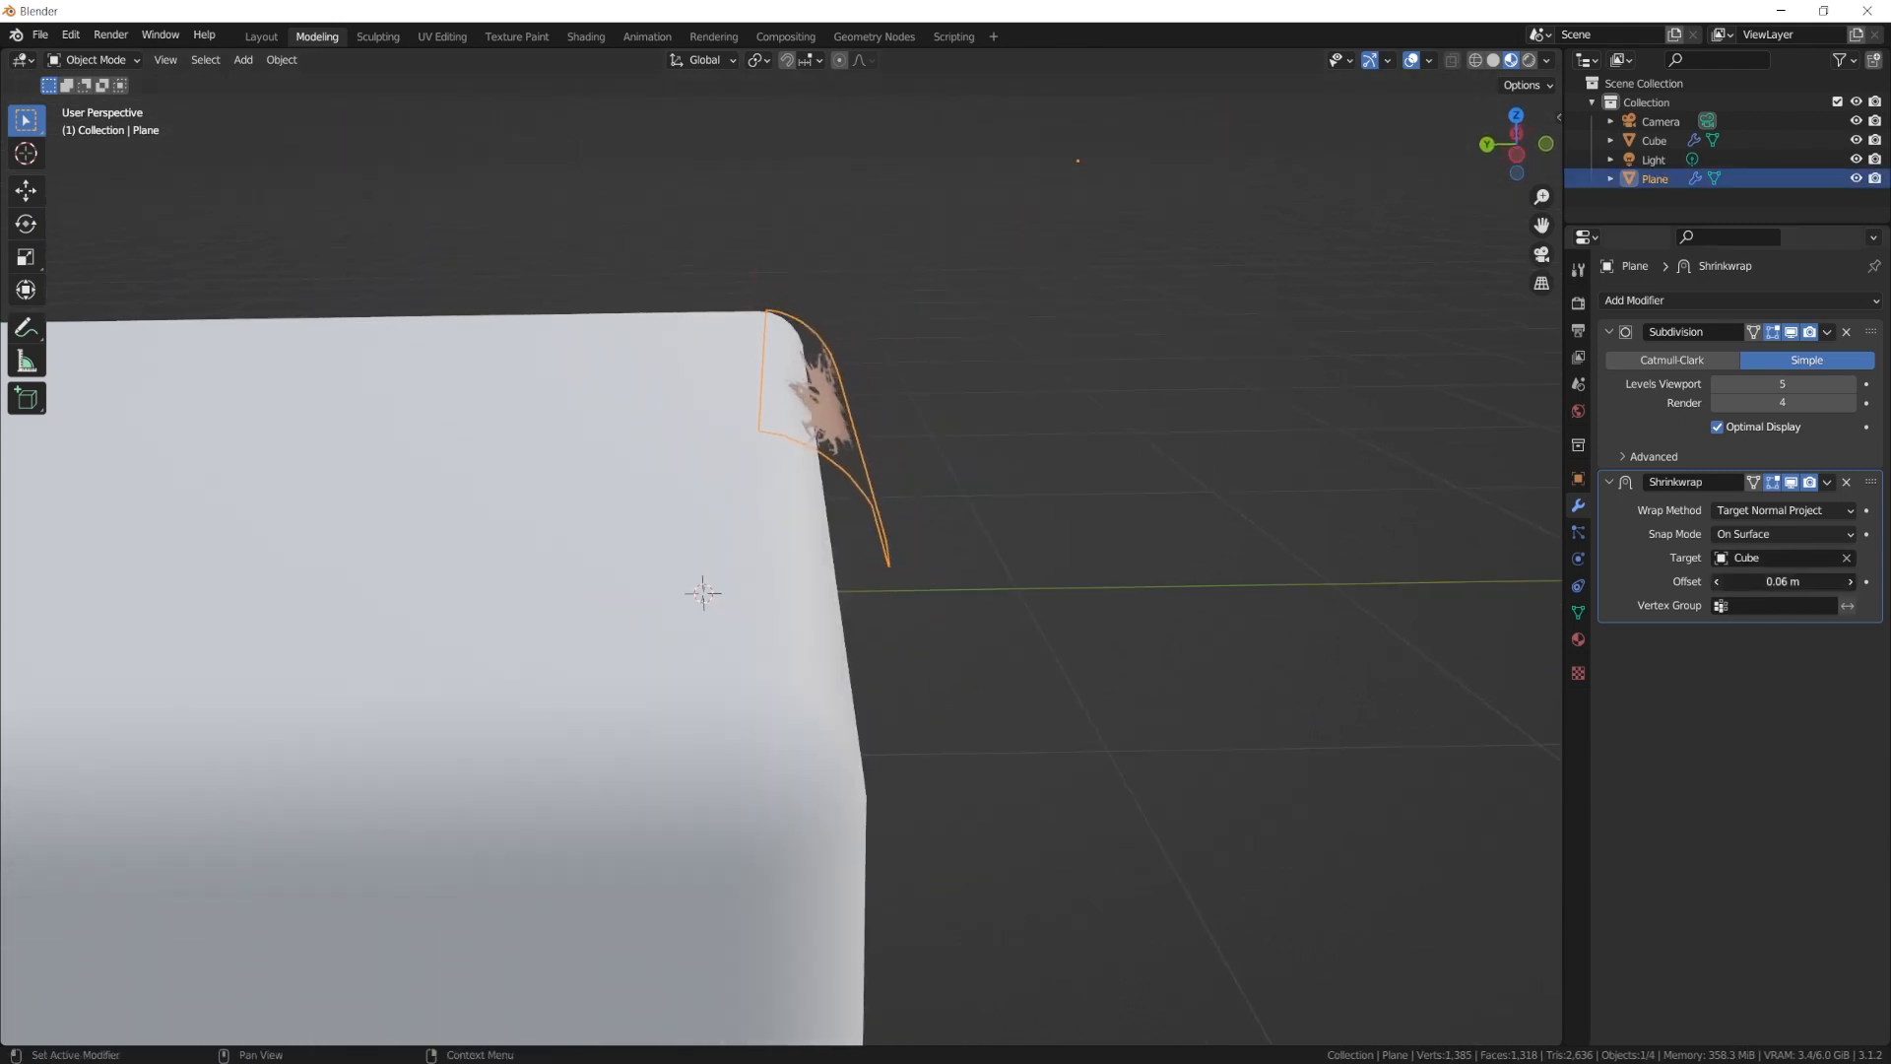
click(1722, 586)
click(1722, 586)
click(1722, 586)
click(1722, 585)
Scale up the decal plane so the blood stain stretches along most of the cube's upper edge.
middle_drag(1428, 541, 778, 406)
key(s)
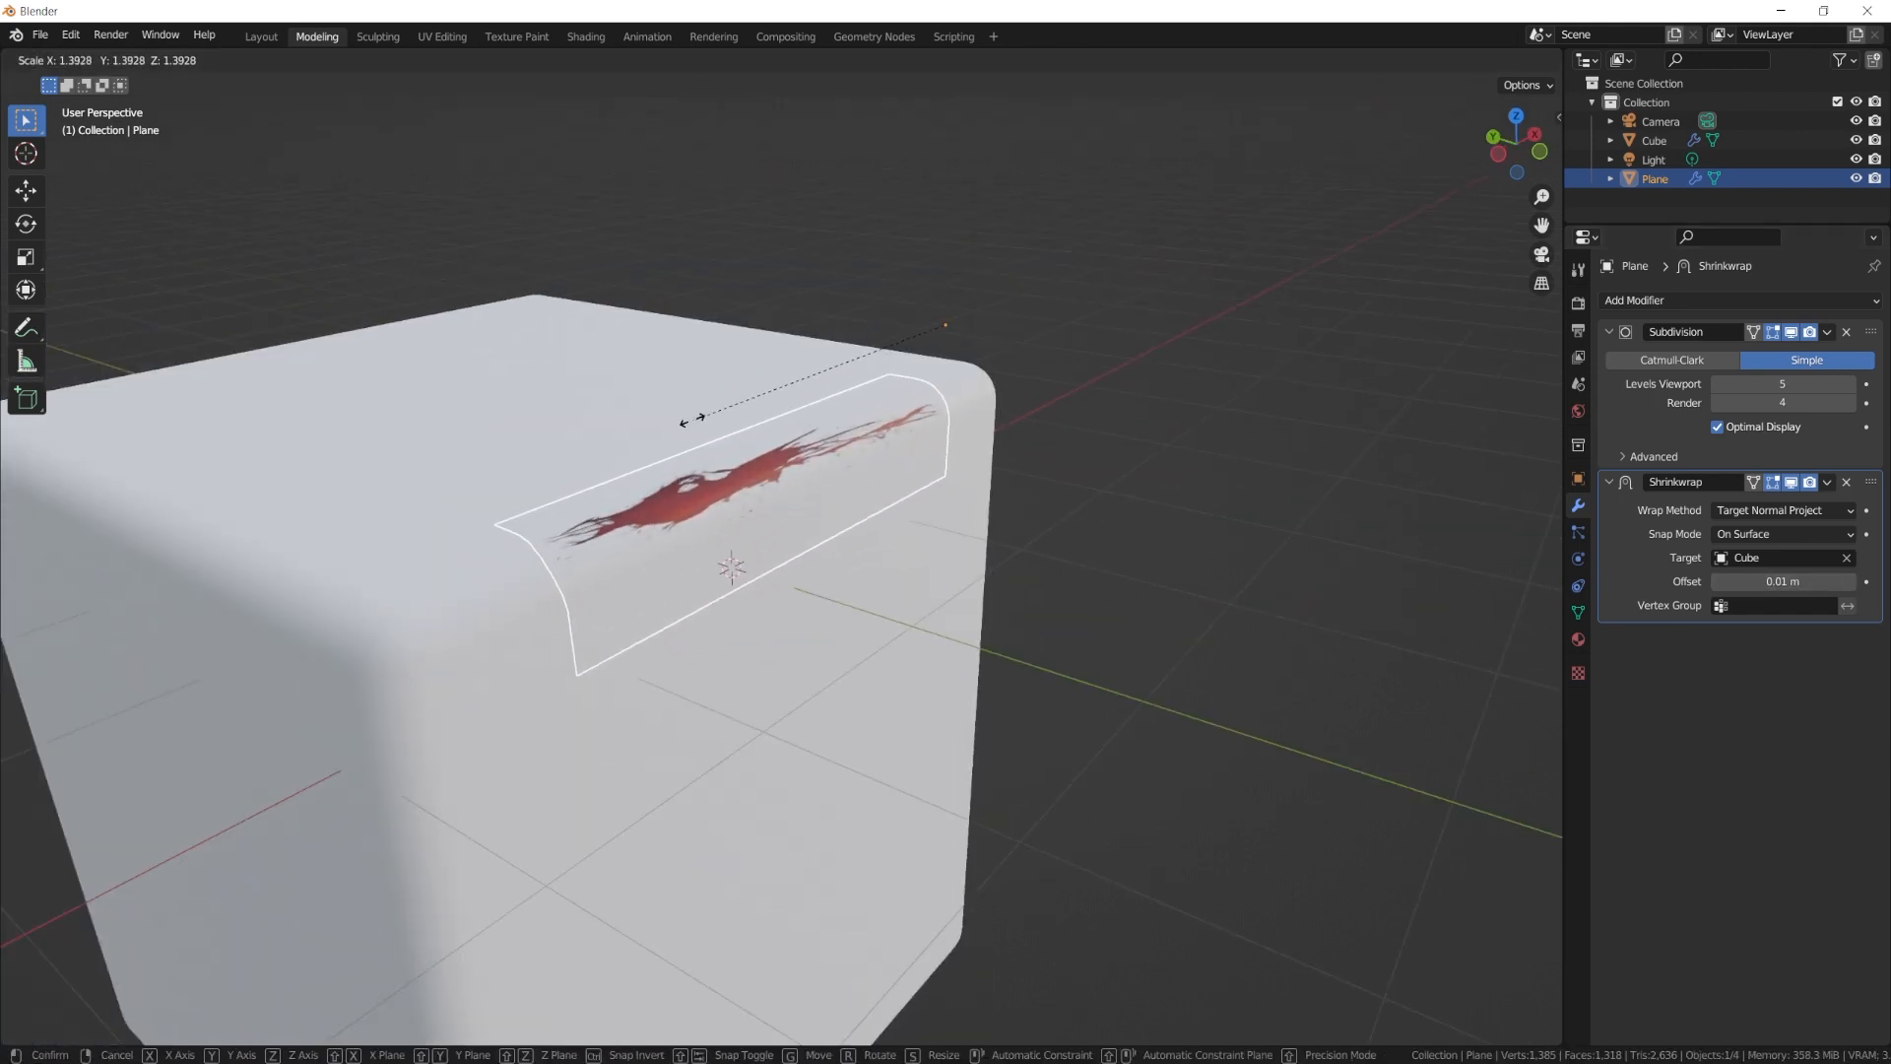
click(638, 436)
middle_drag(637, 437, 916, 378)
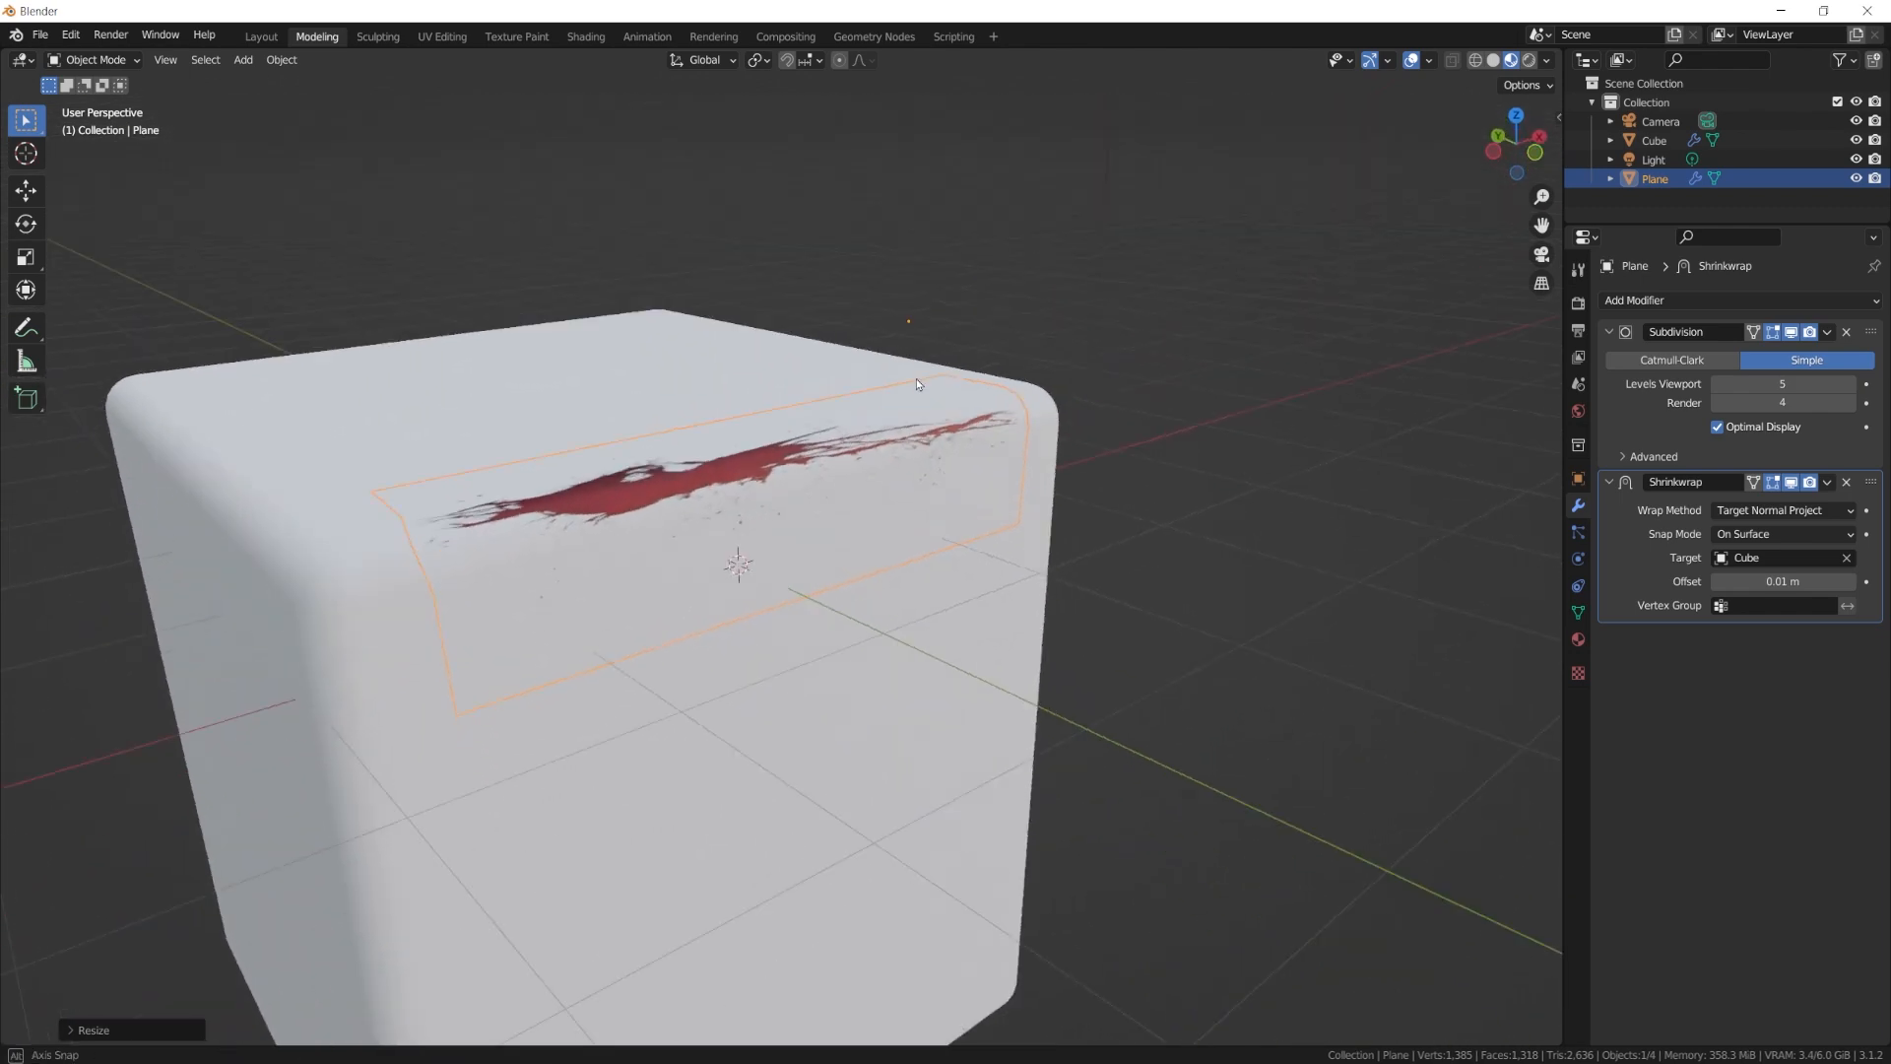
key(g)
key(z)
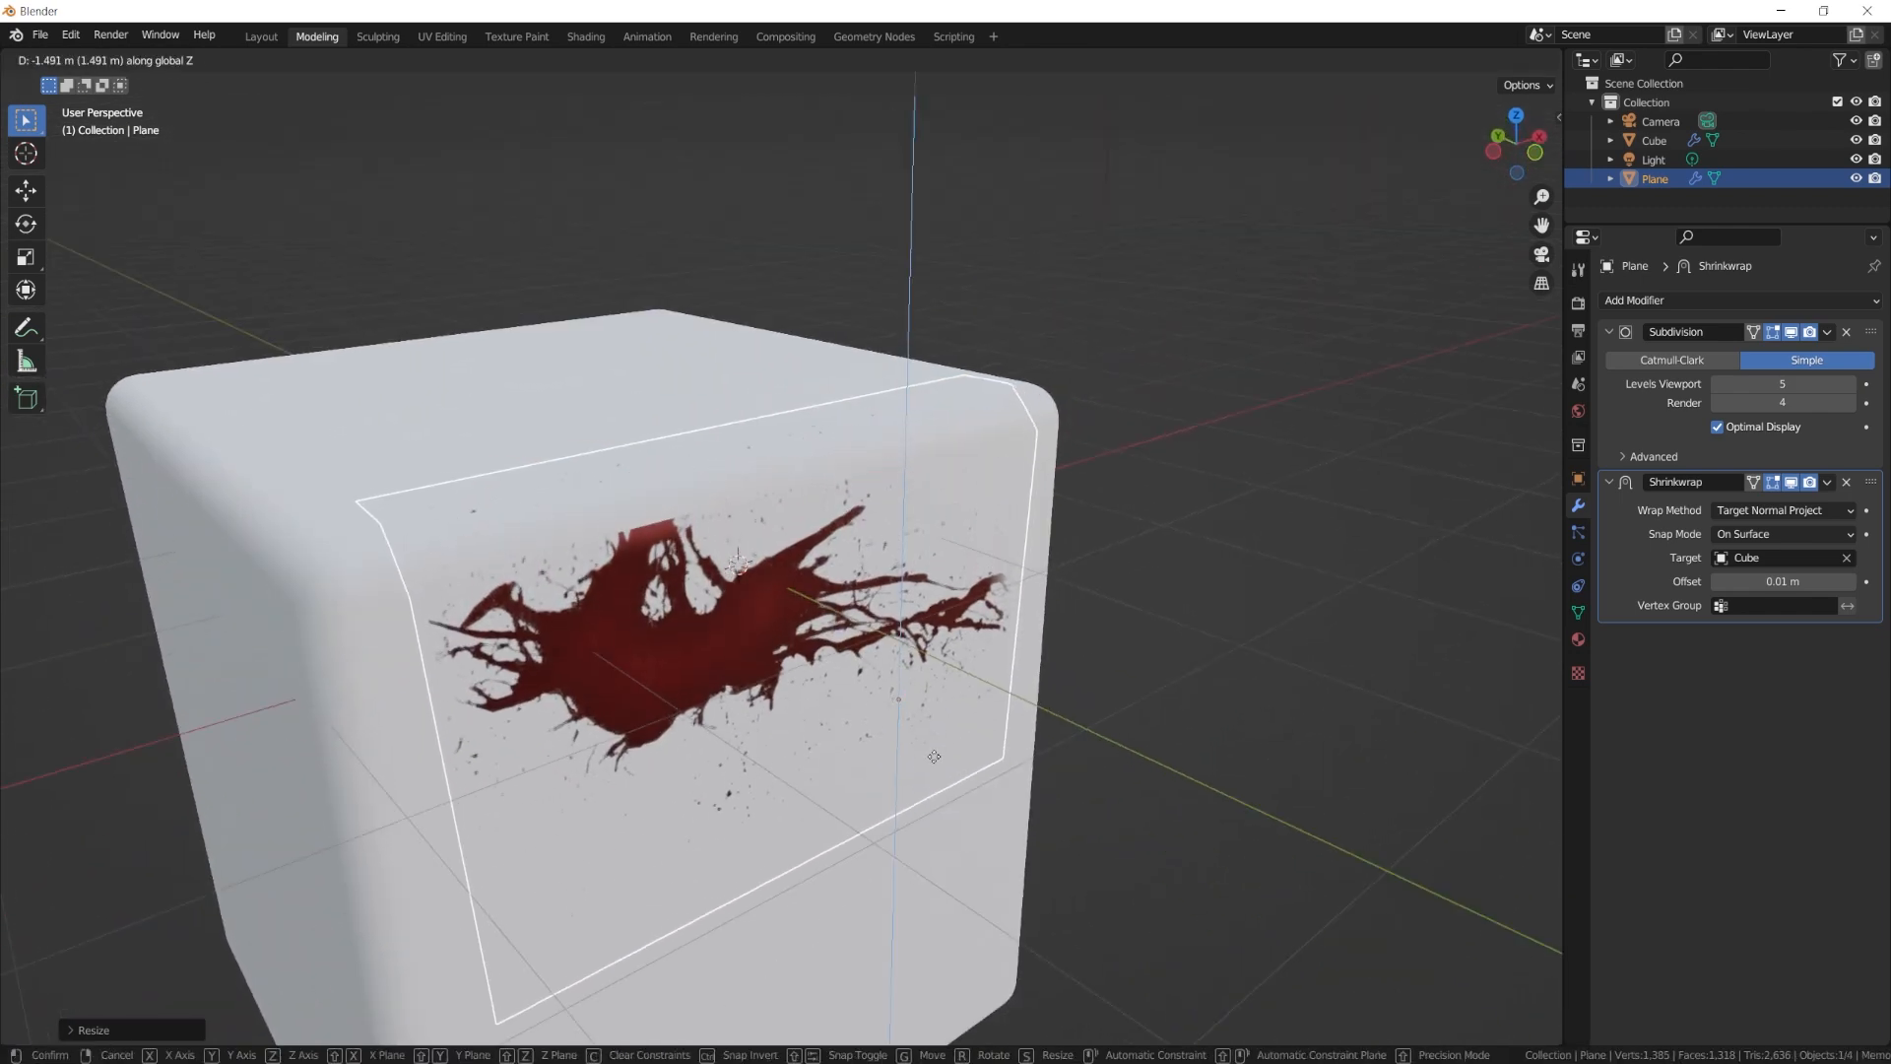
click(1106, 541)
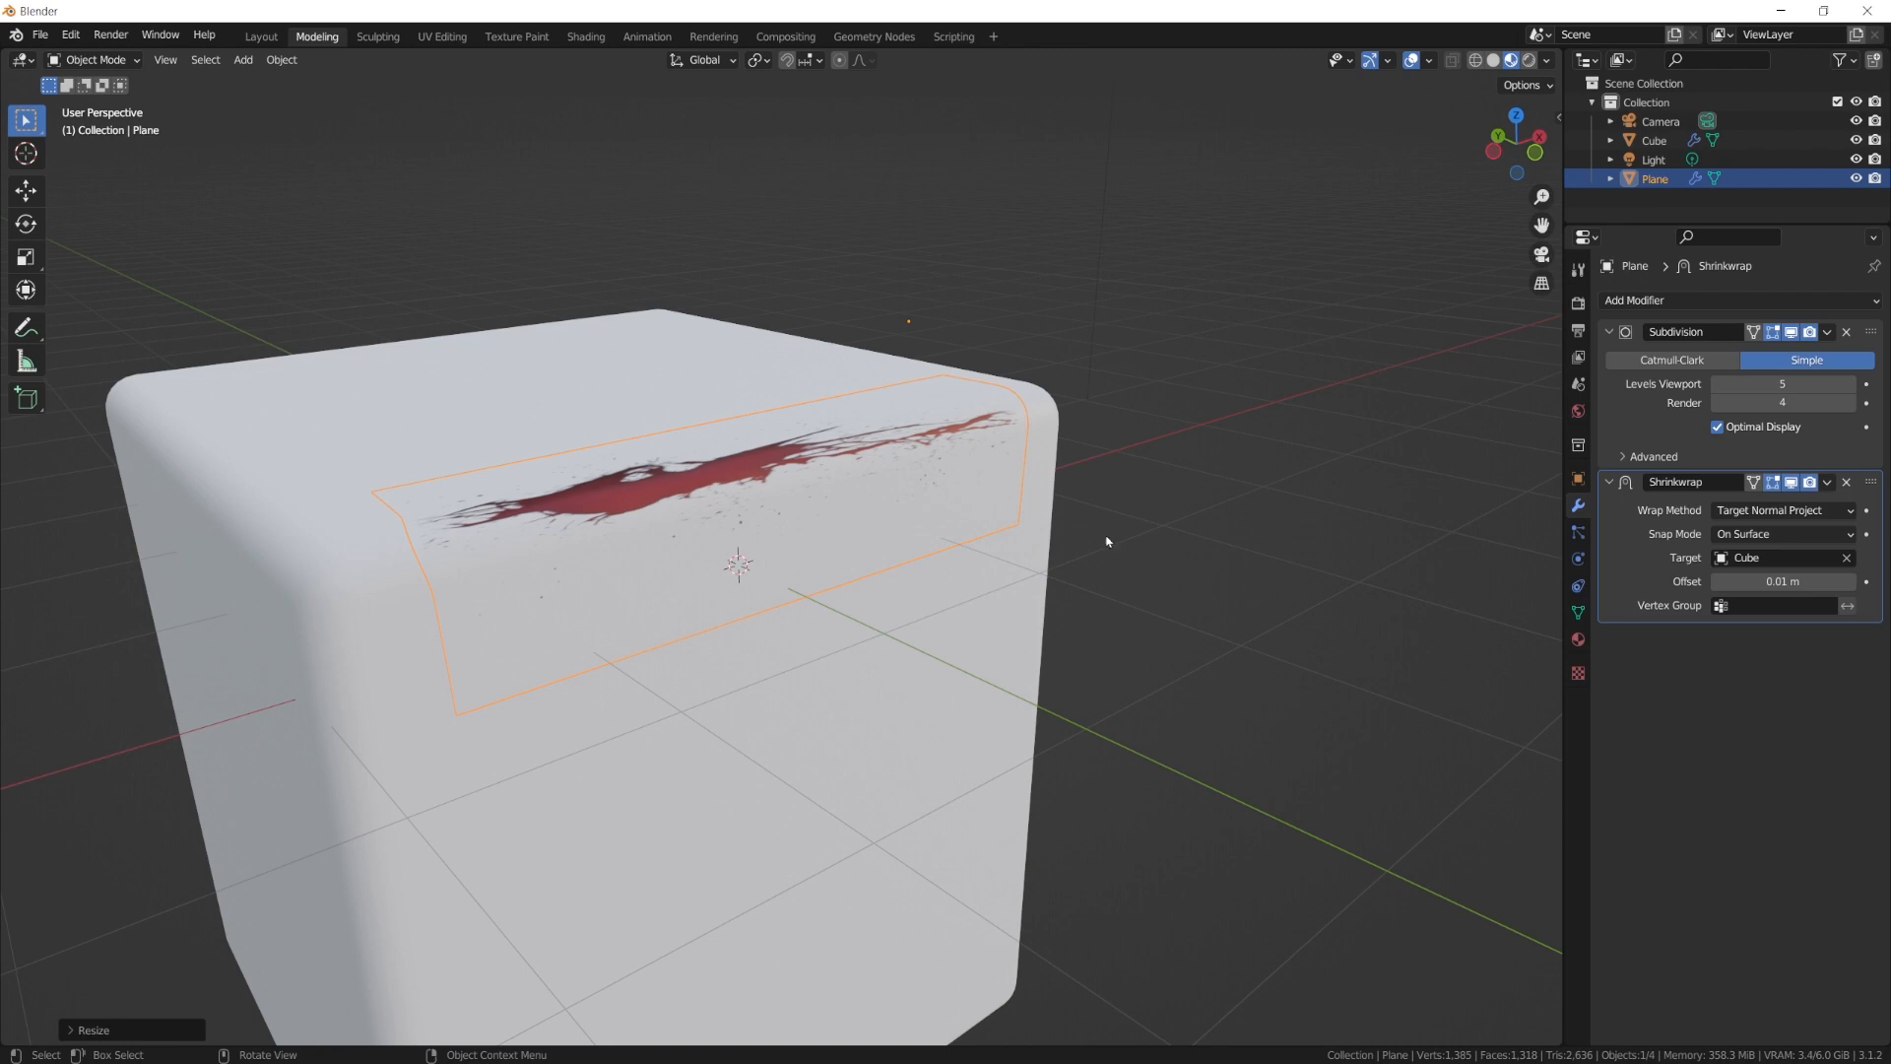
Compare the decal with and without Shrinkwrap, leave the modifier hidden in the viewport, and rotate the plane about the X axis until upright.
click(1790, 482)
scroll(996, 334, down, 3)
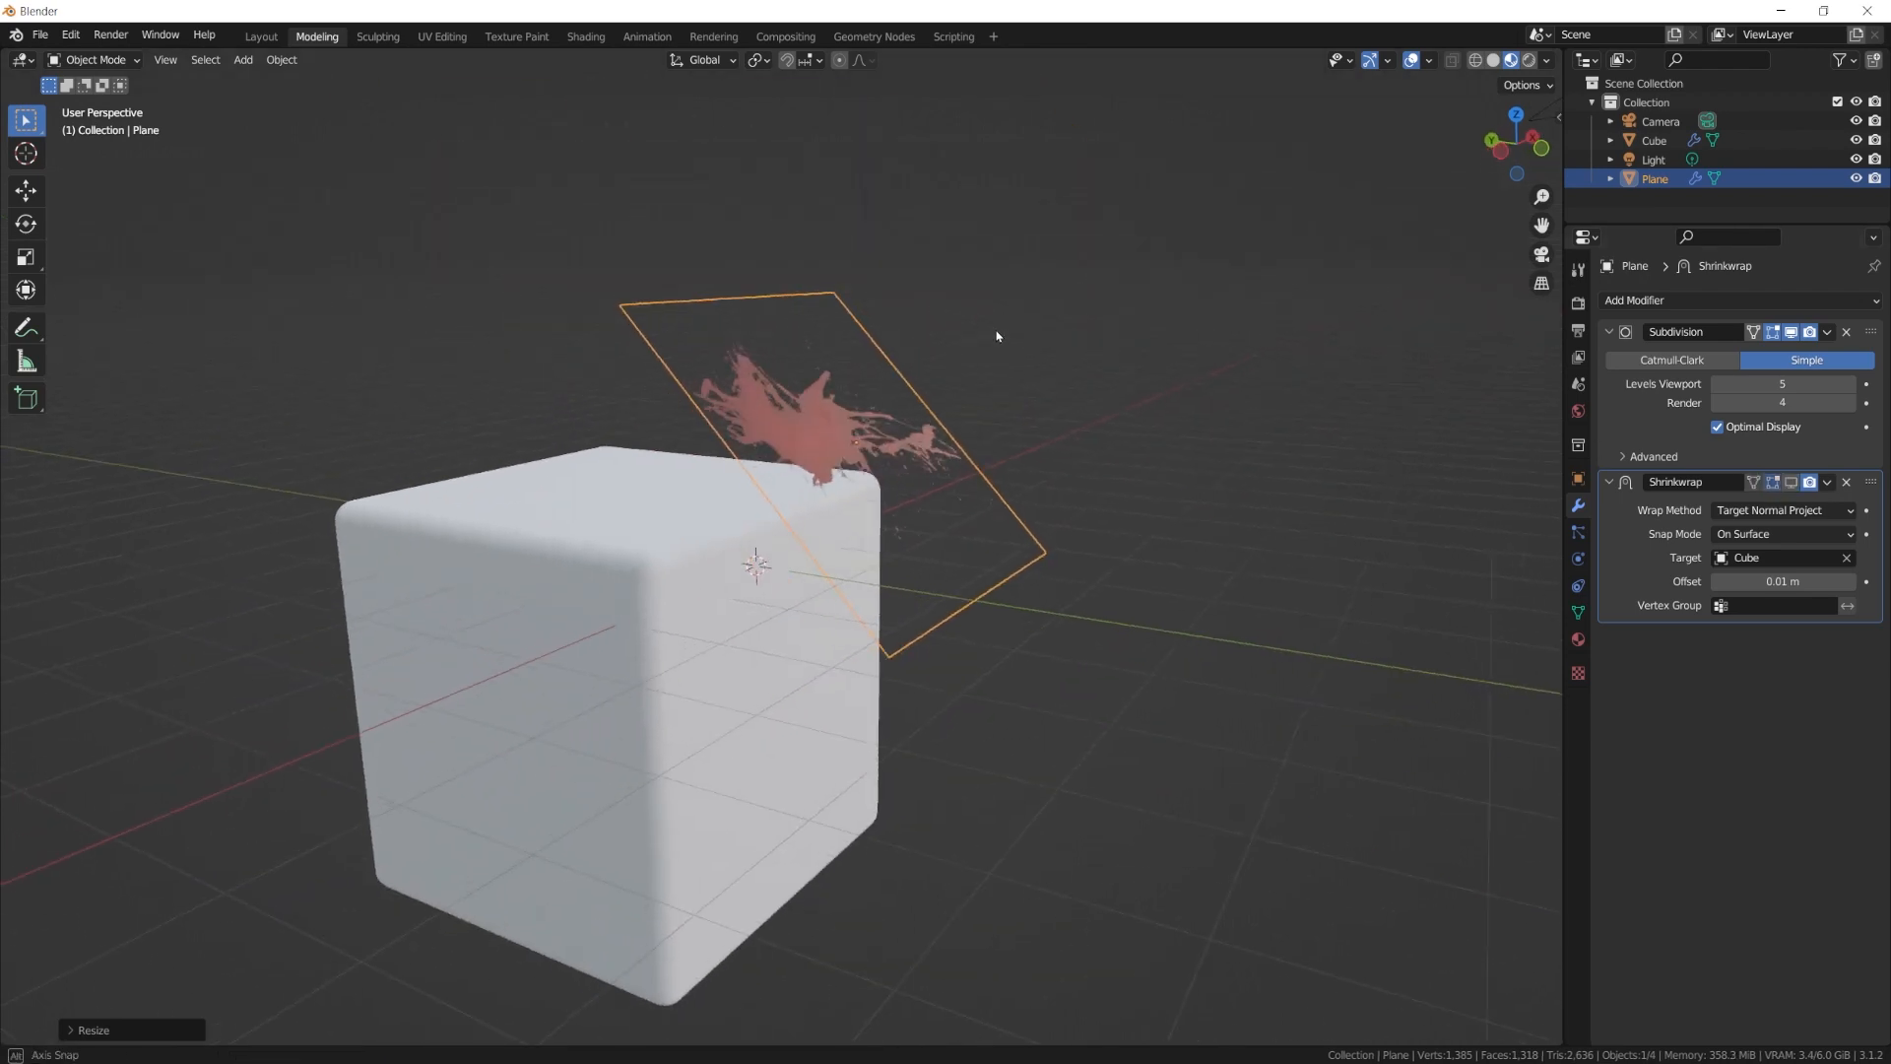
middle_drag(996, 334, 1007, 398)
click(1790, 483)
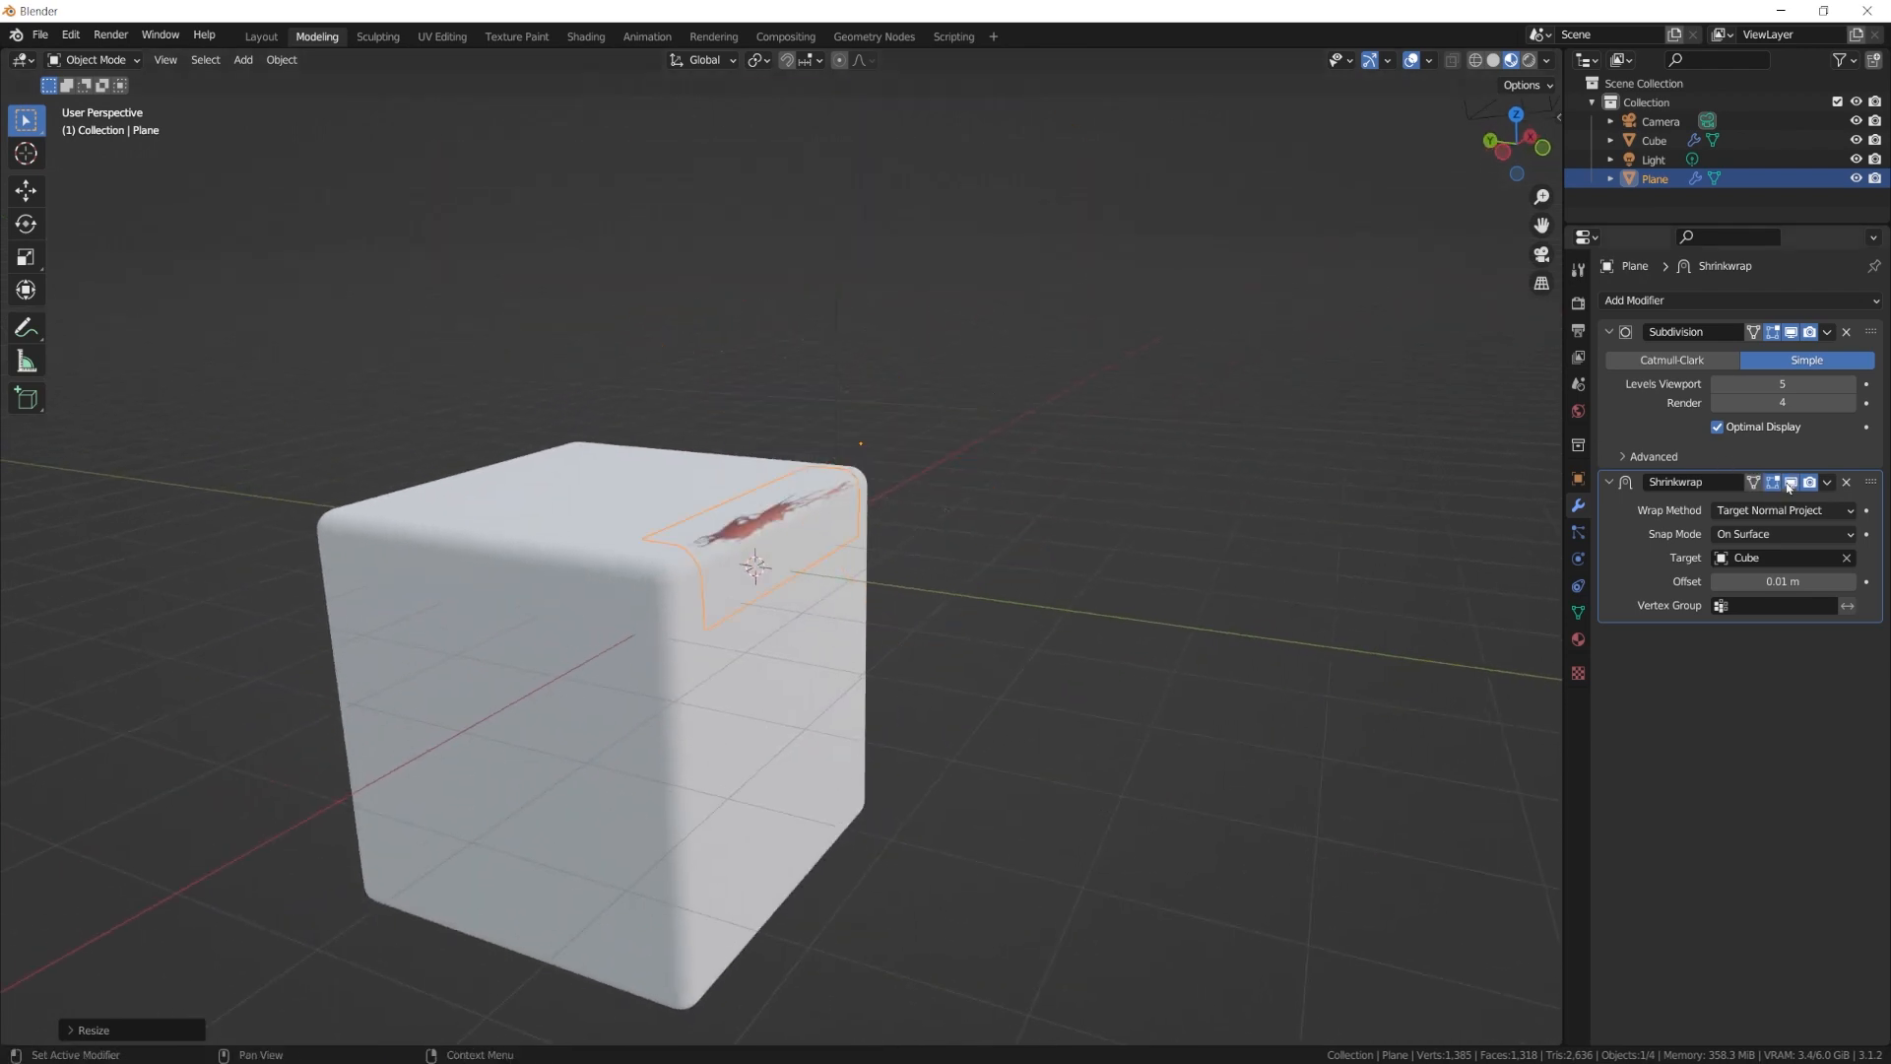
click(1790, 483)
key(r)
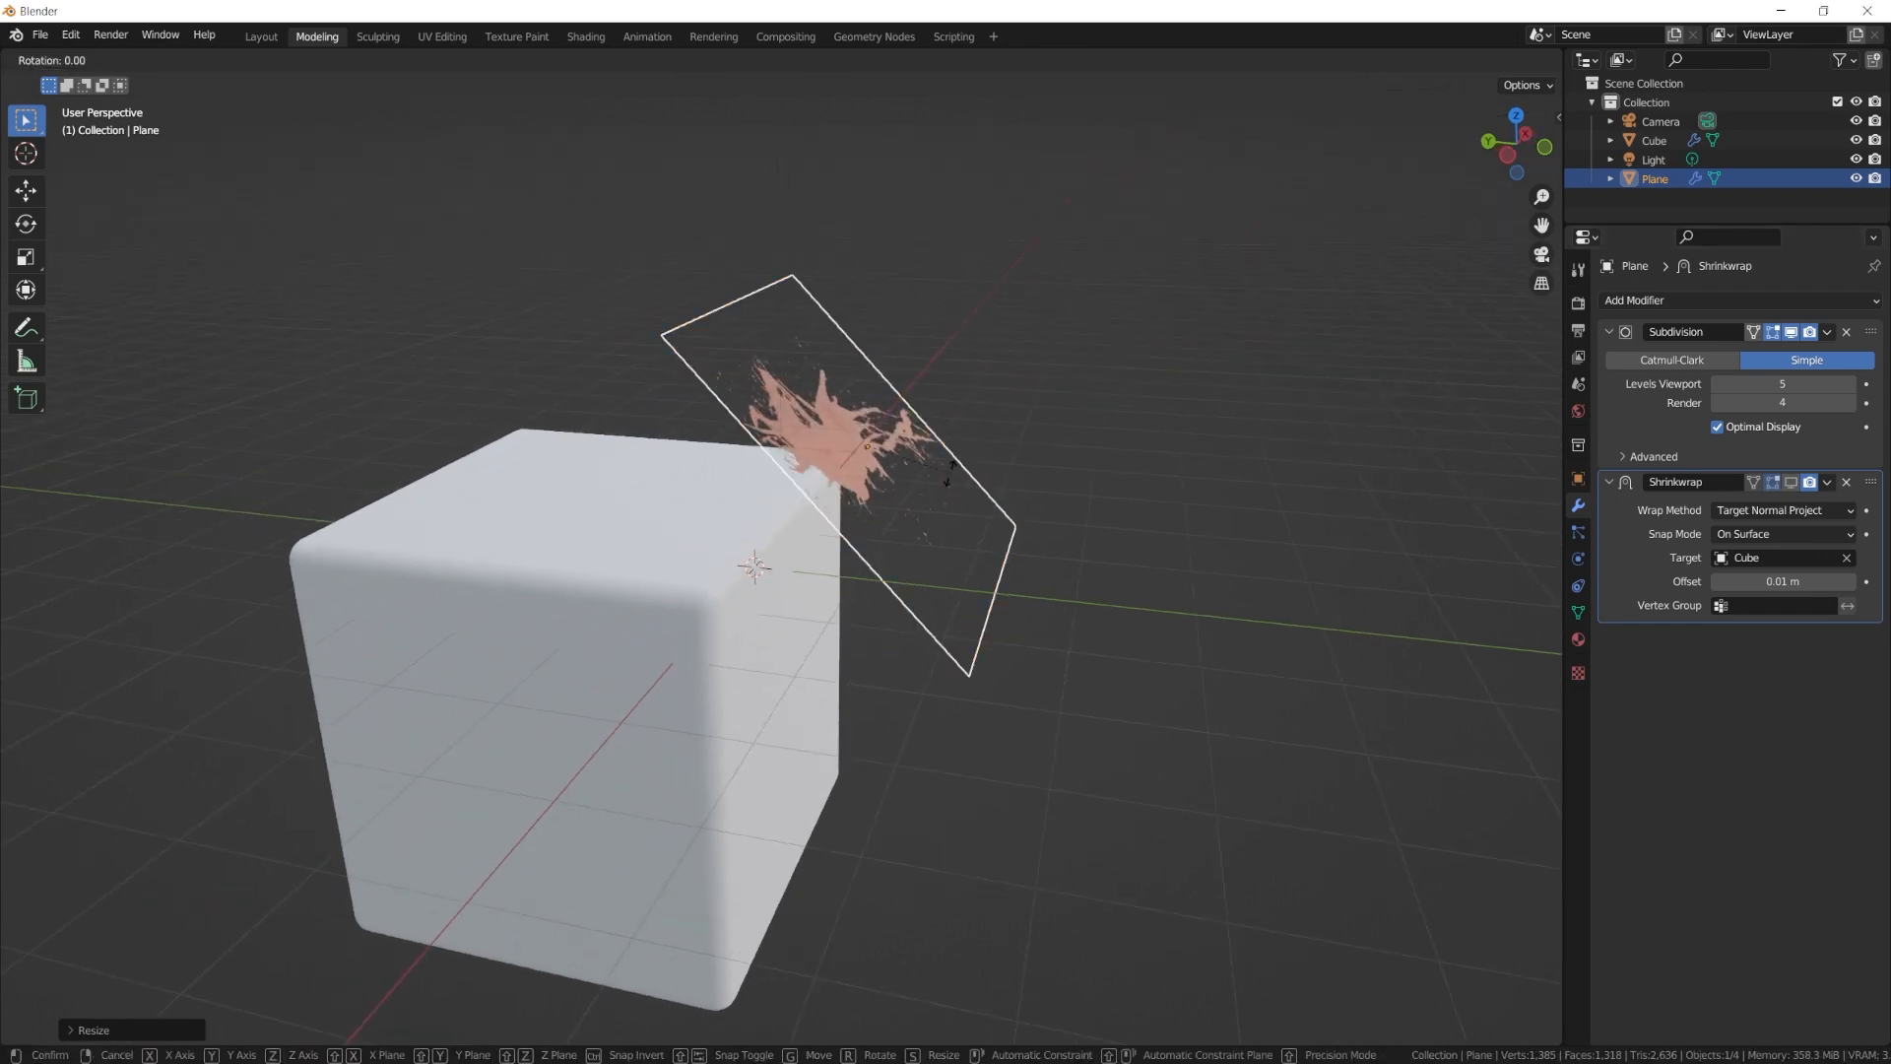
key(x)
click(947, 594)
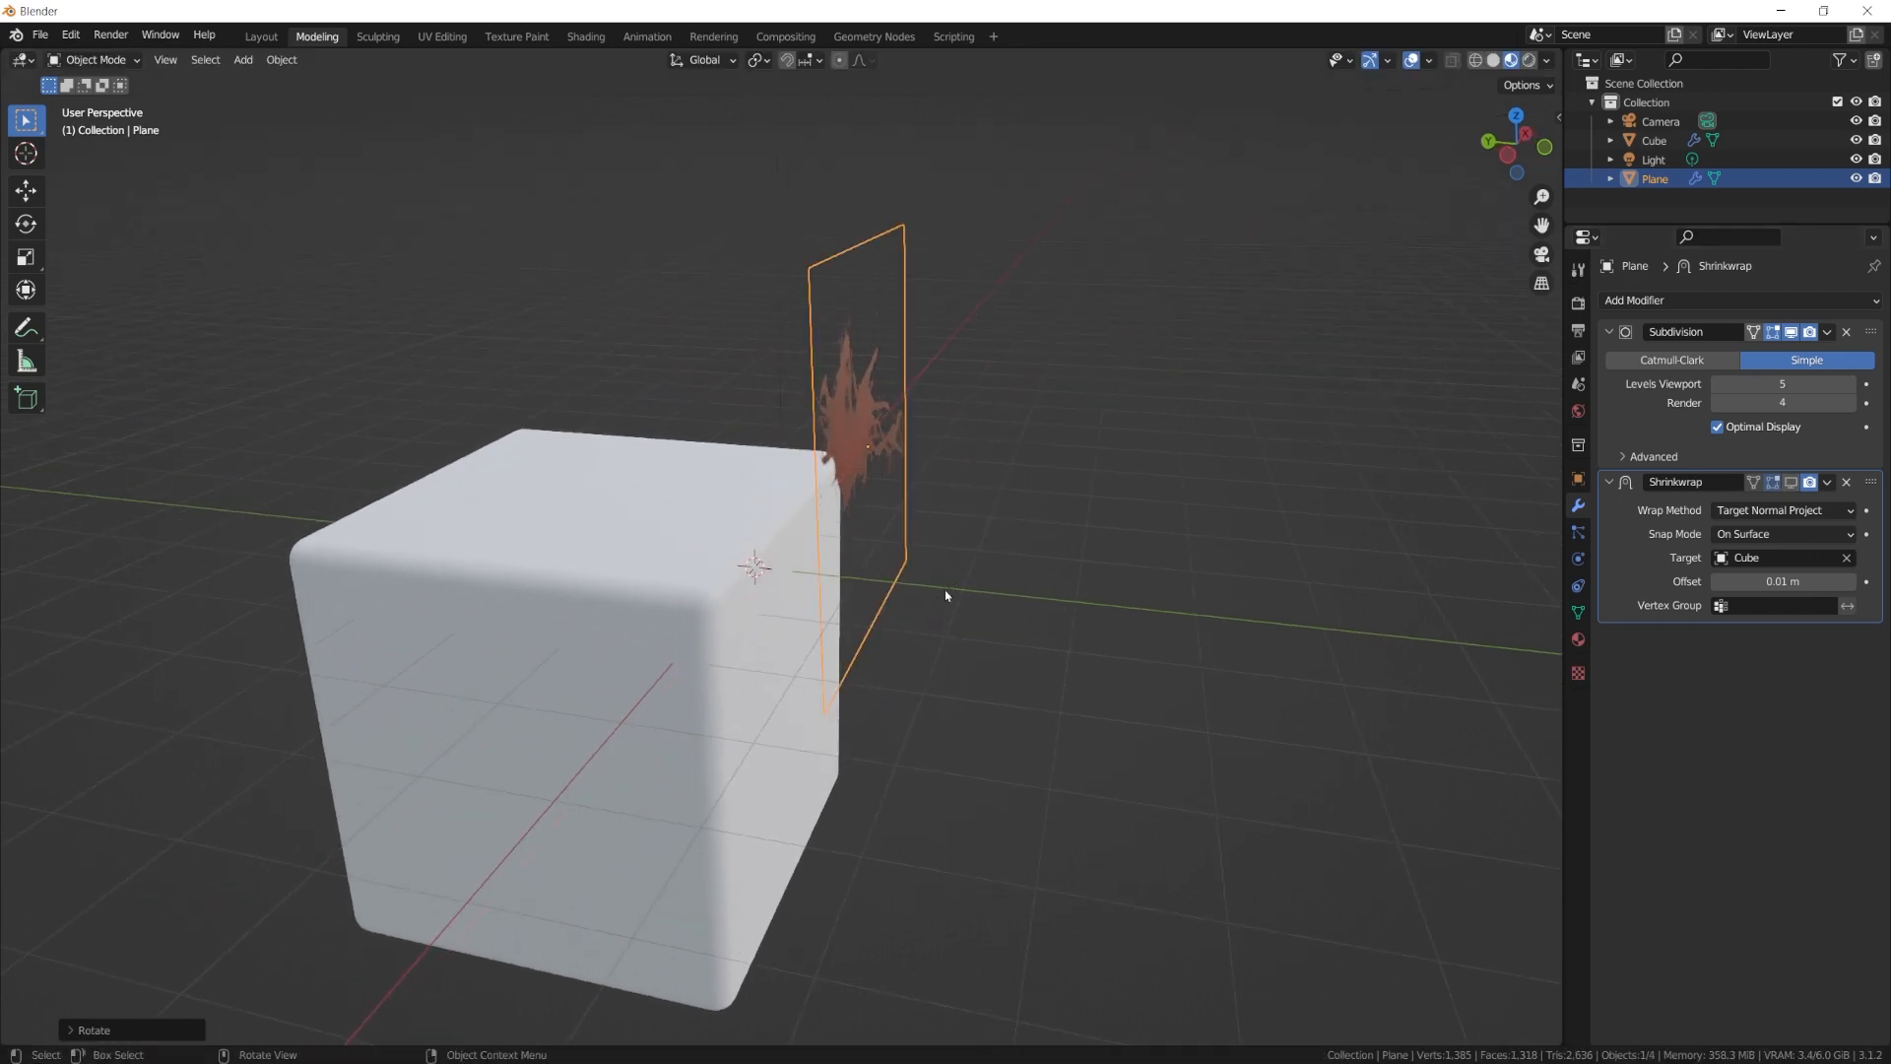
middle_drag(981, 457, 917, 430)
key(r)
key(z)
right_click(972, 522)
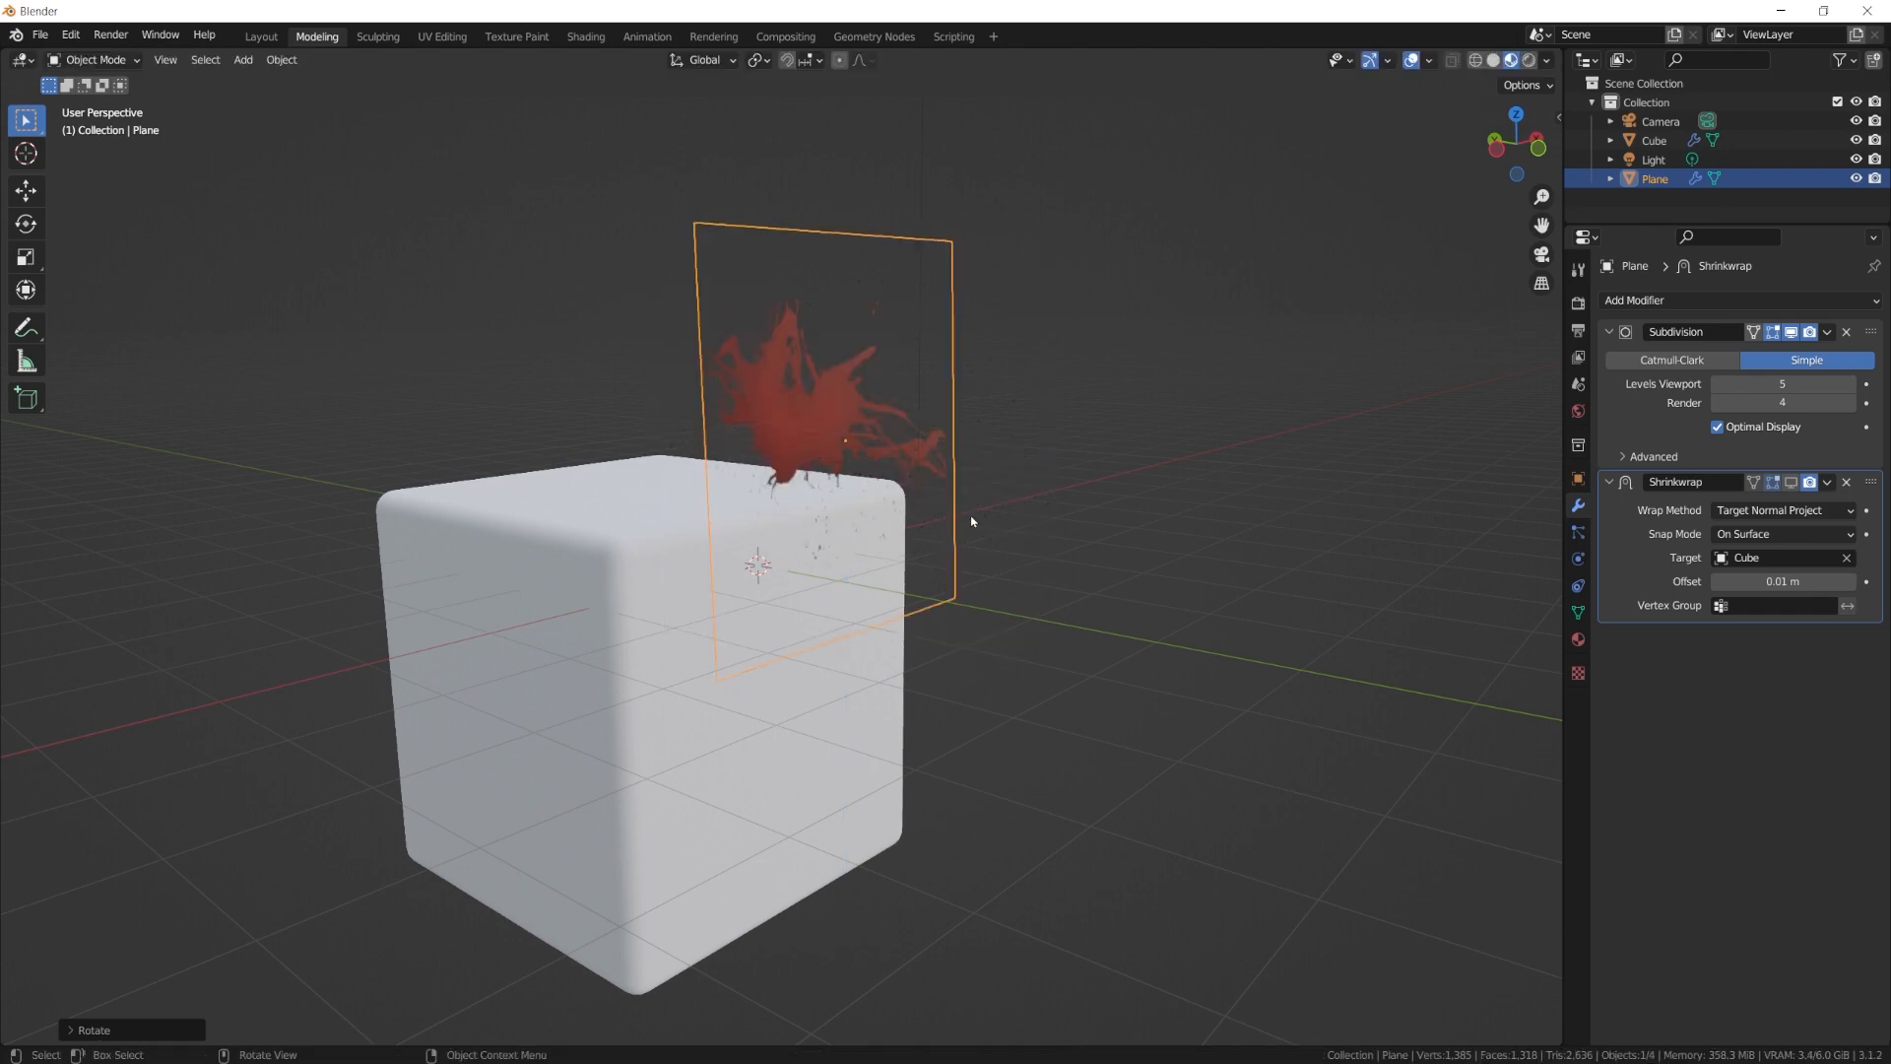
Lower the upright decal plane along the Z axis in front of the cube's side face and show its Shrinkwrap effect in the viewport.
key(g)
key(z)
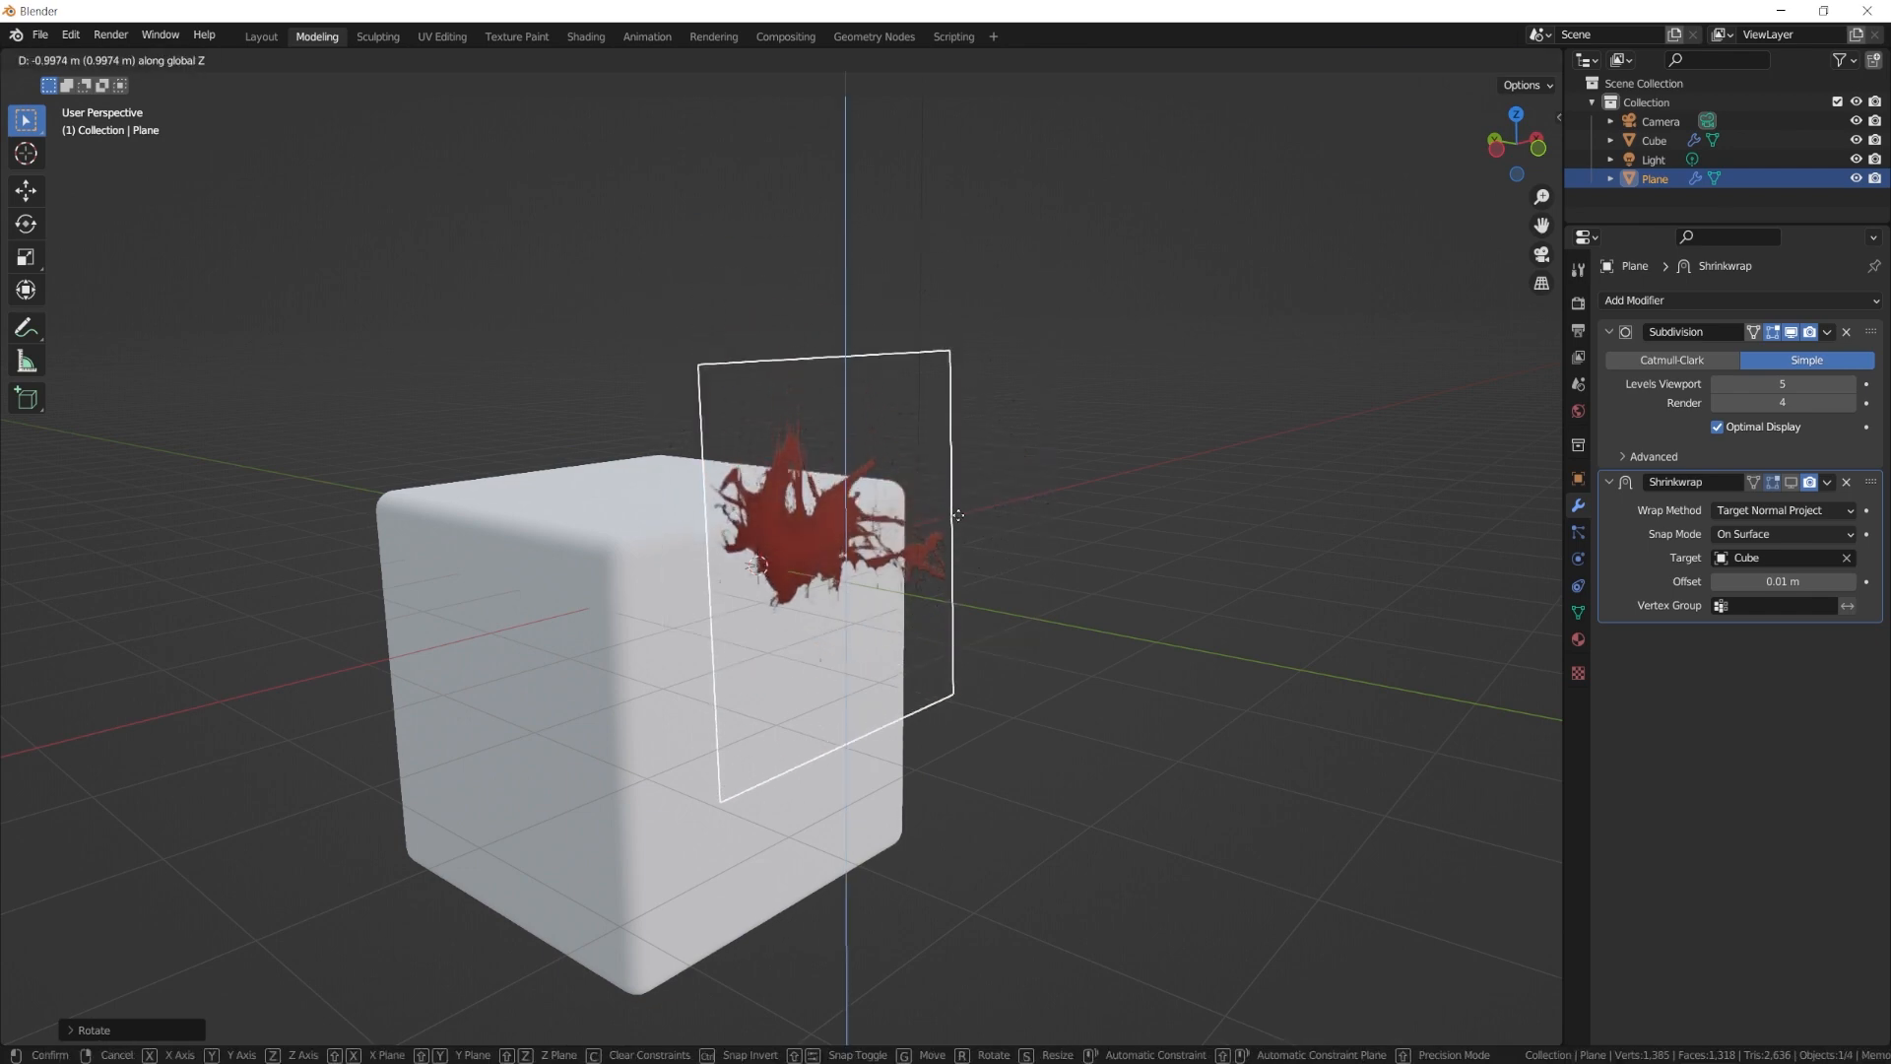
click(976, 645)
shift+middle_drag(976, 645, 999, 556)
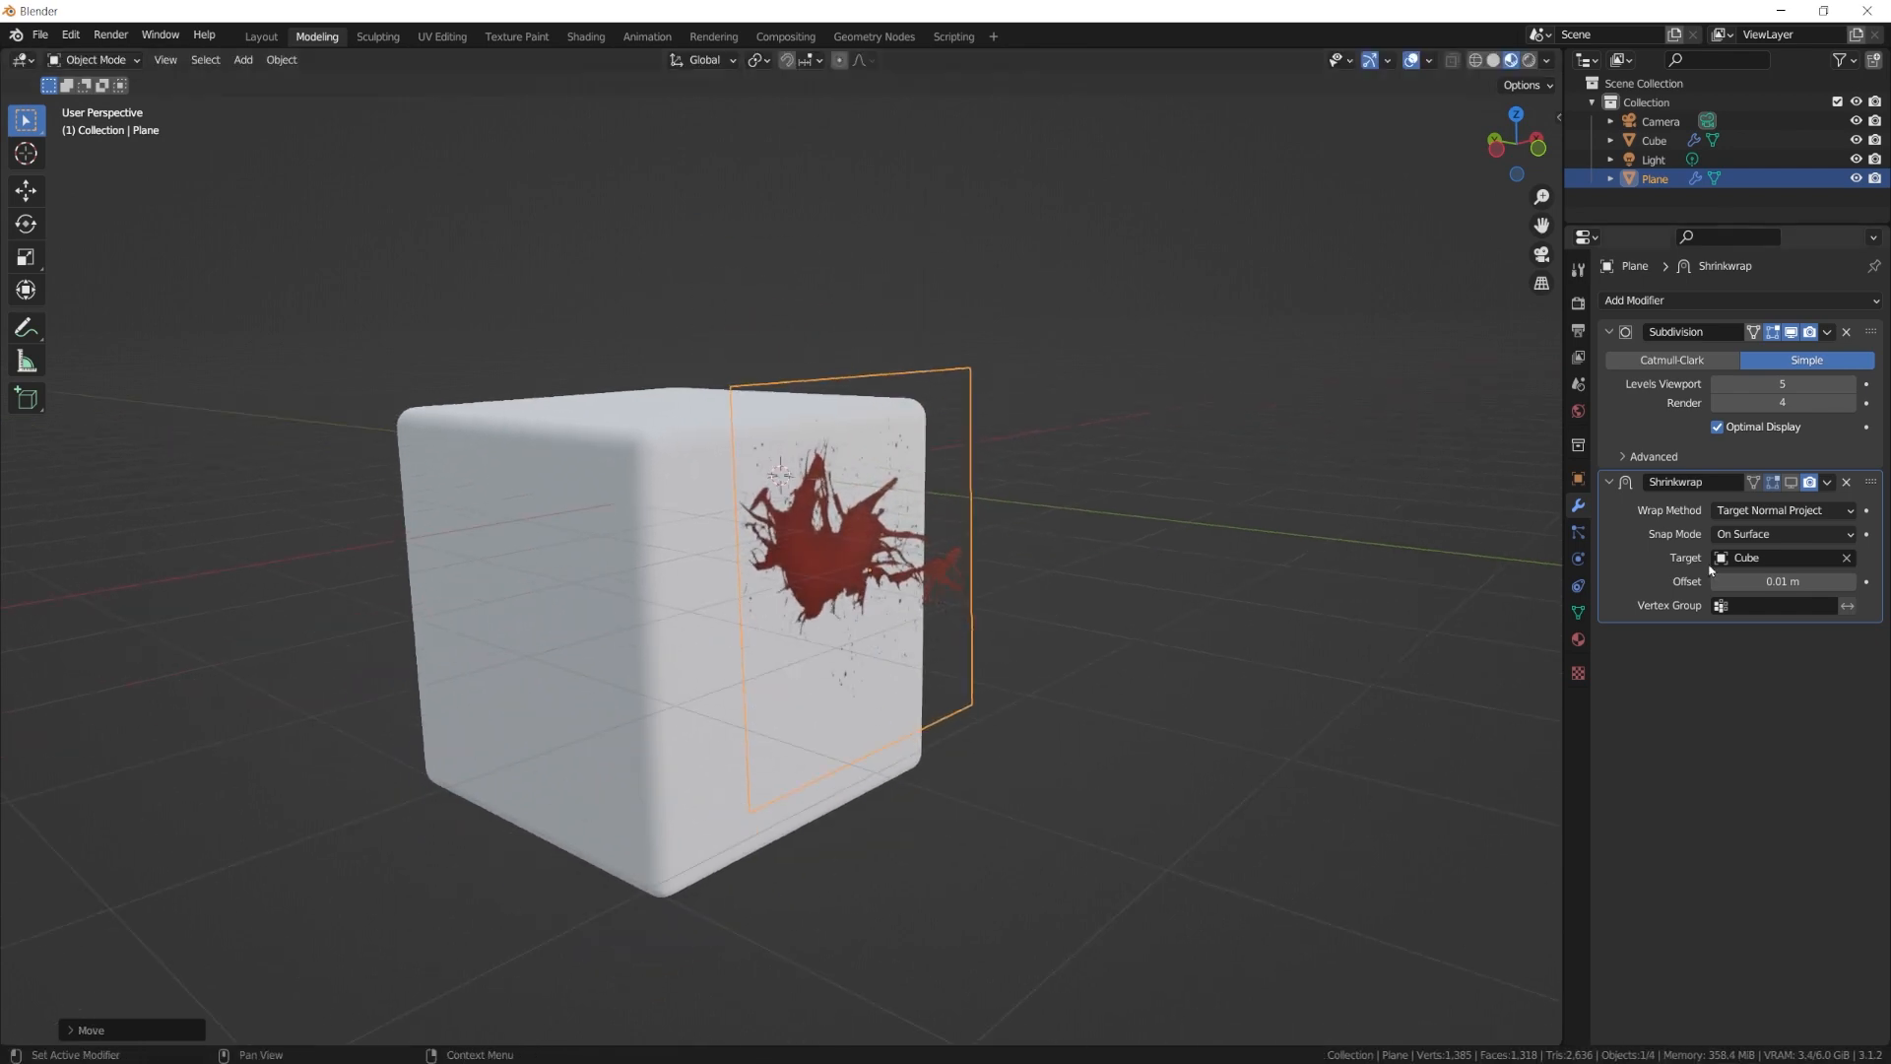
click(1791, 482)
Raise the wrapped decal along the Z axis in two moves to the cube's upper edge, the second by about 0.57 m.
key(g)
key(z)
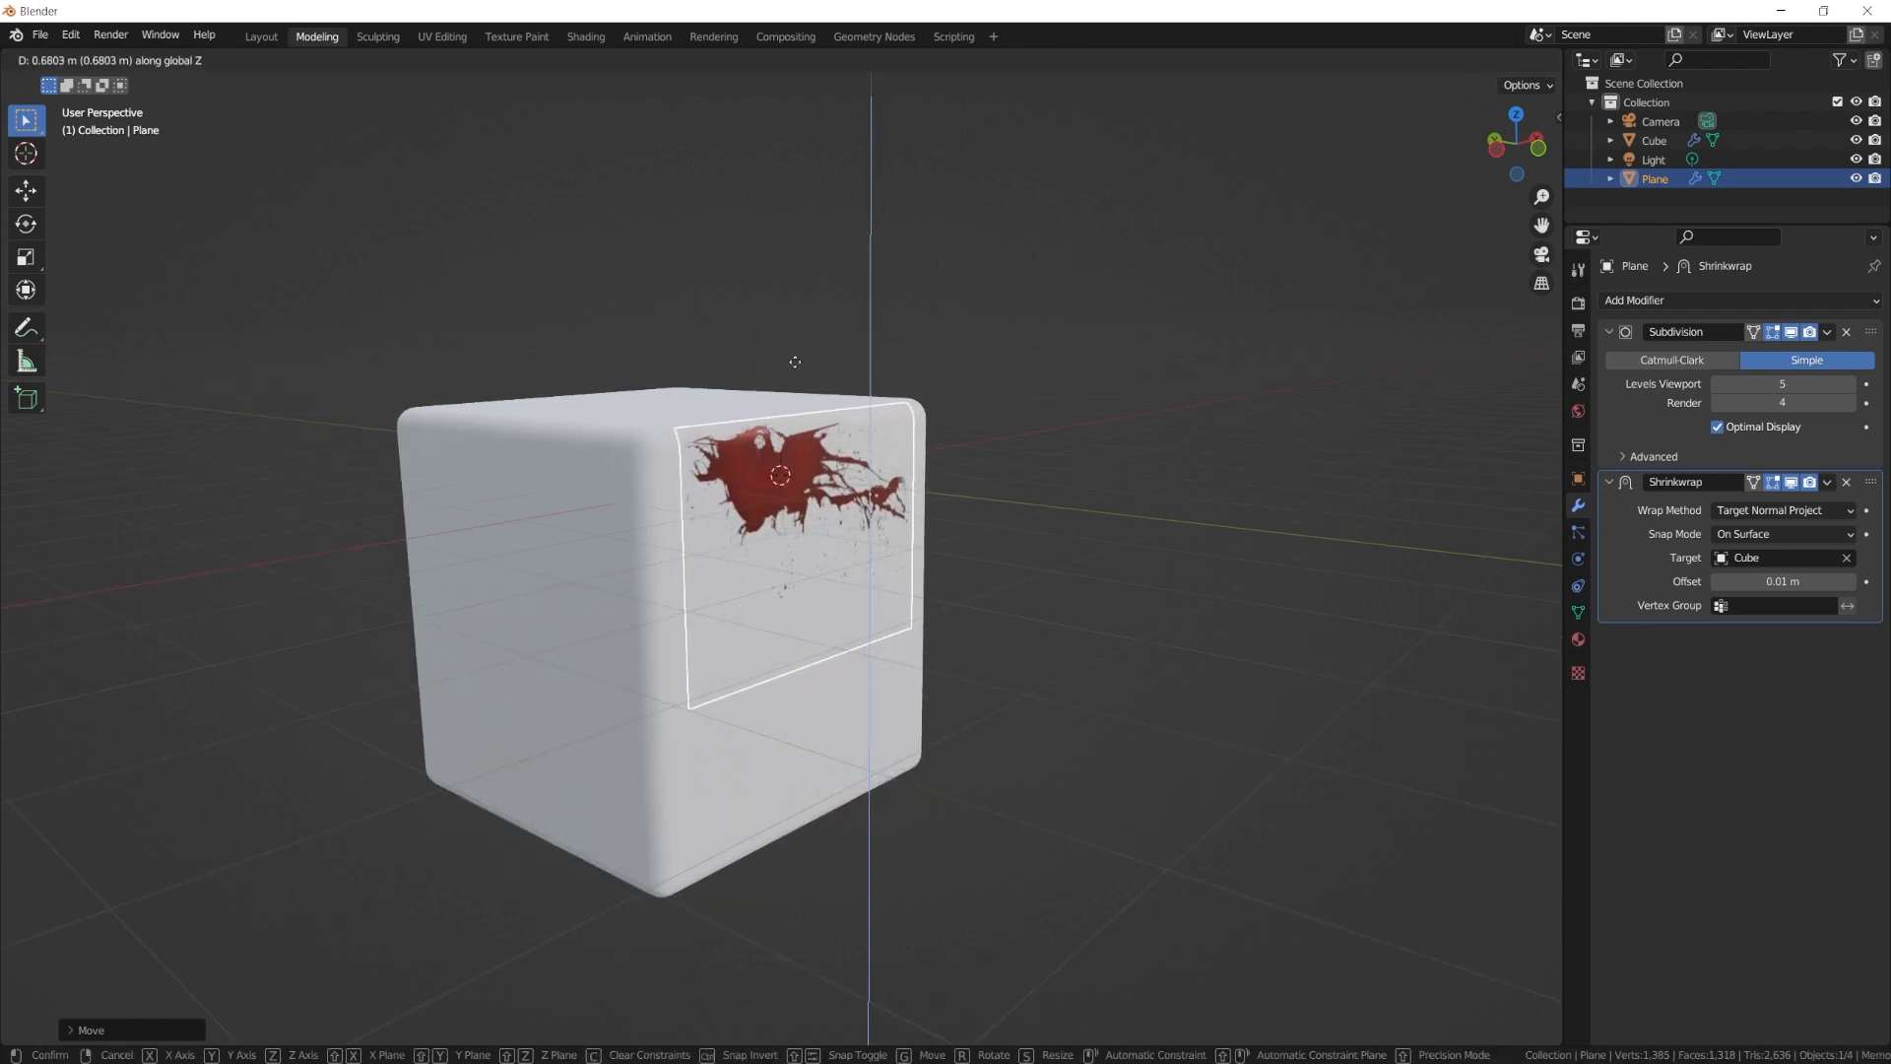
click(774, 289)
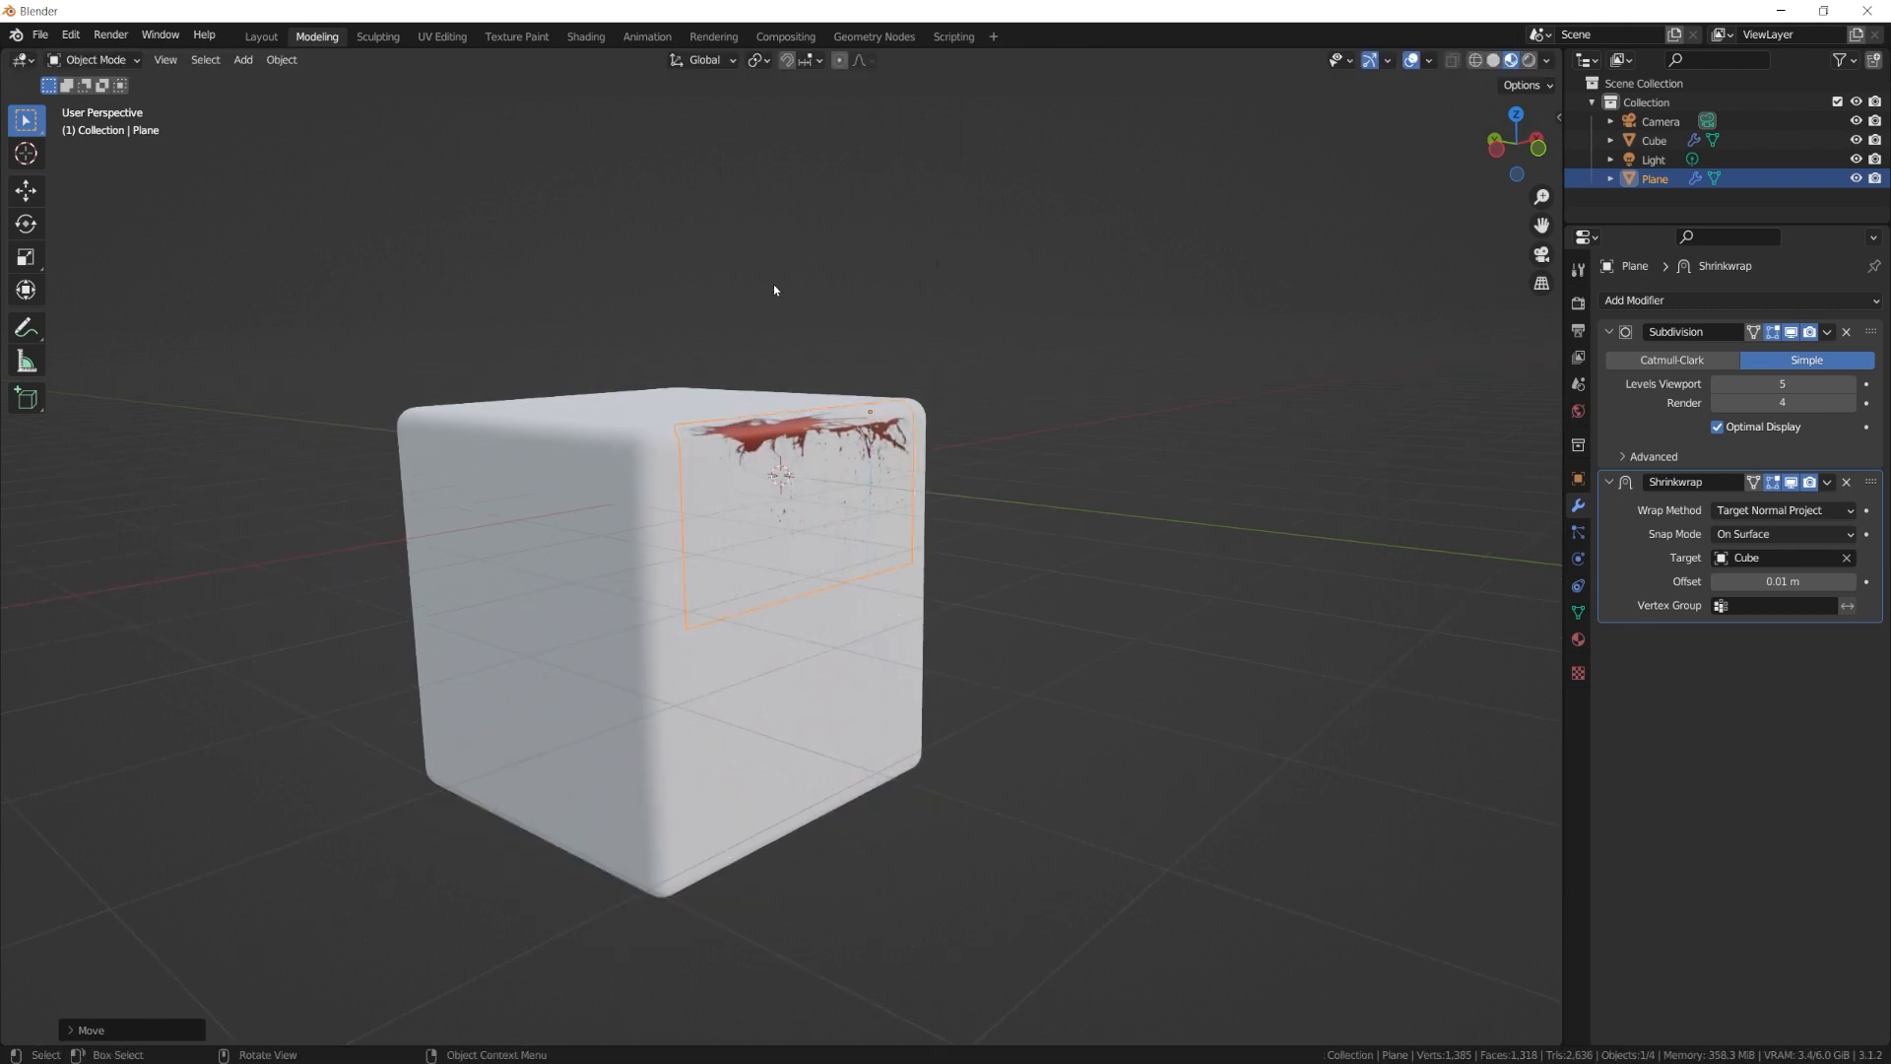
middle_drag(774, 290, 838, 396)
key(g)
key(z)
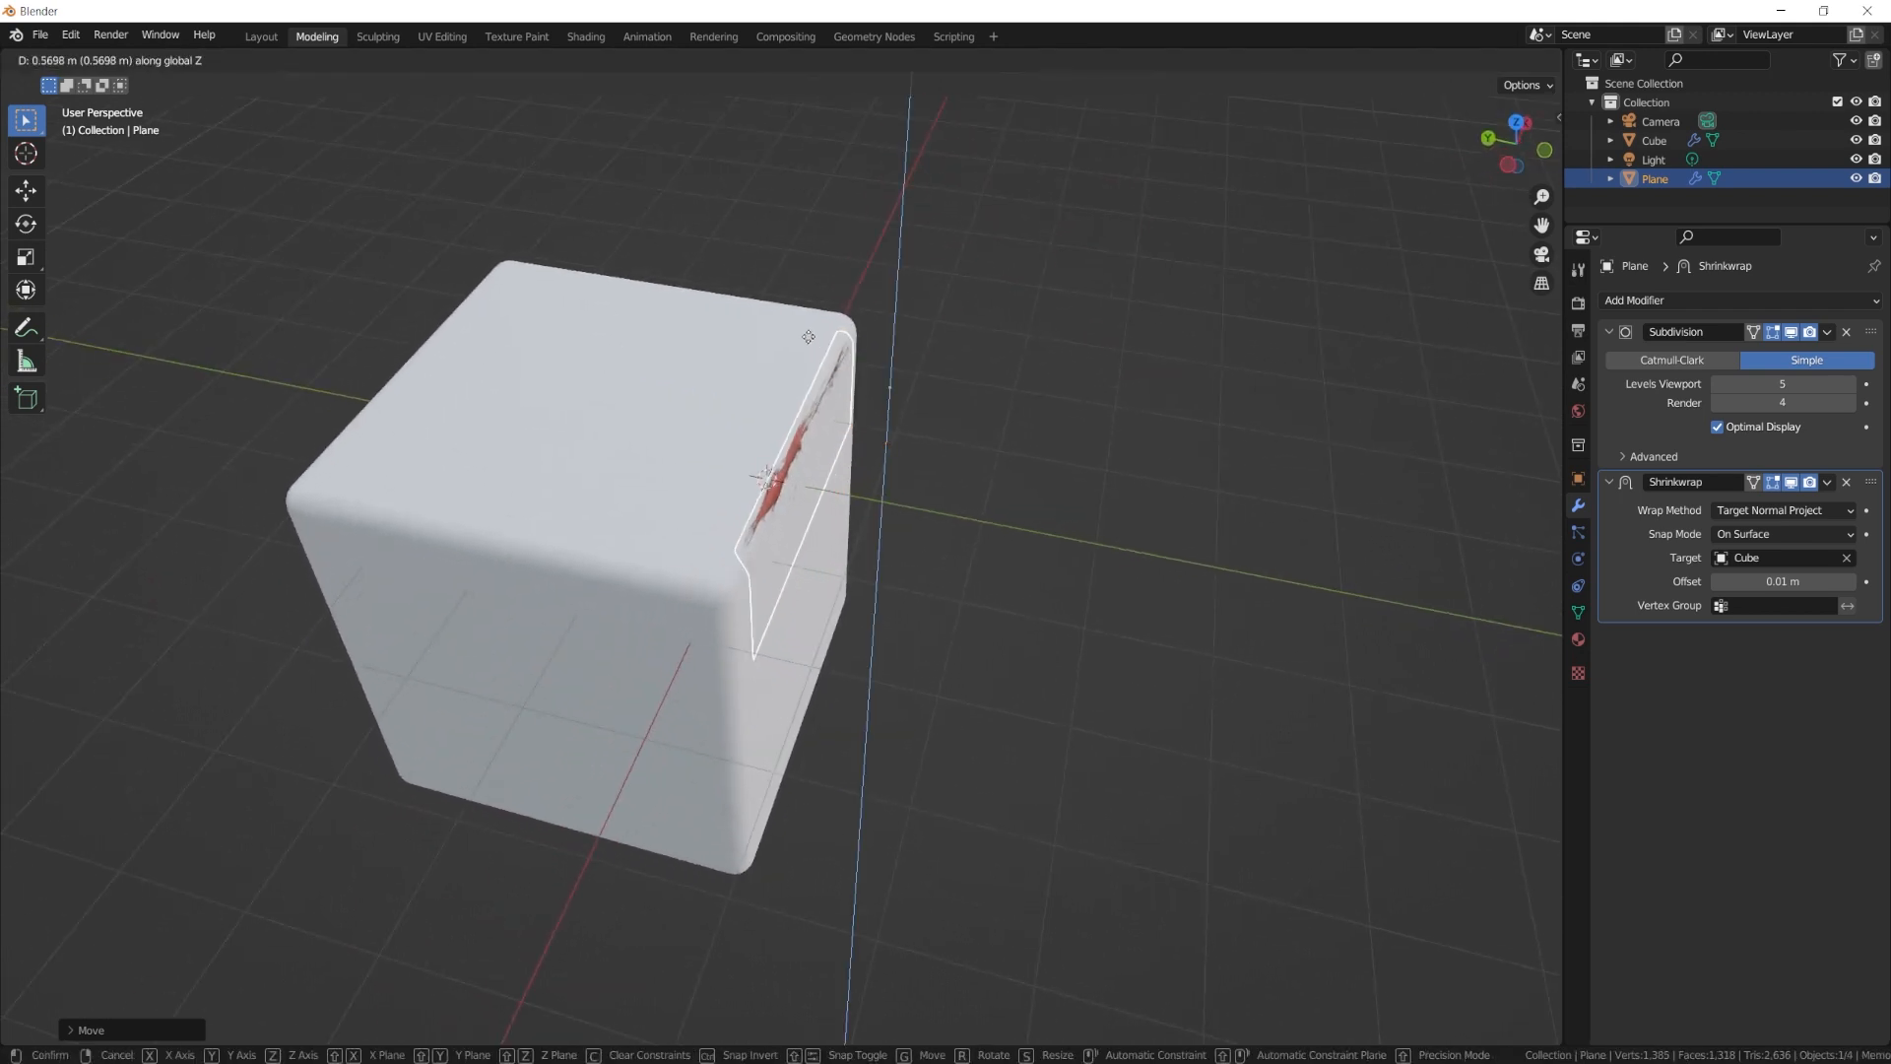
click(809, 340)
Hide the Shrinkwrap effect in the viewport and move the decal plane along the Y axis to just inside the cube's side edge.
click(1791, 483)
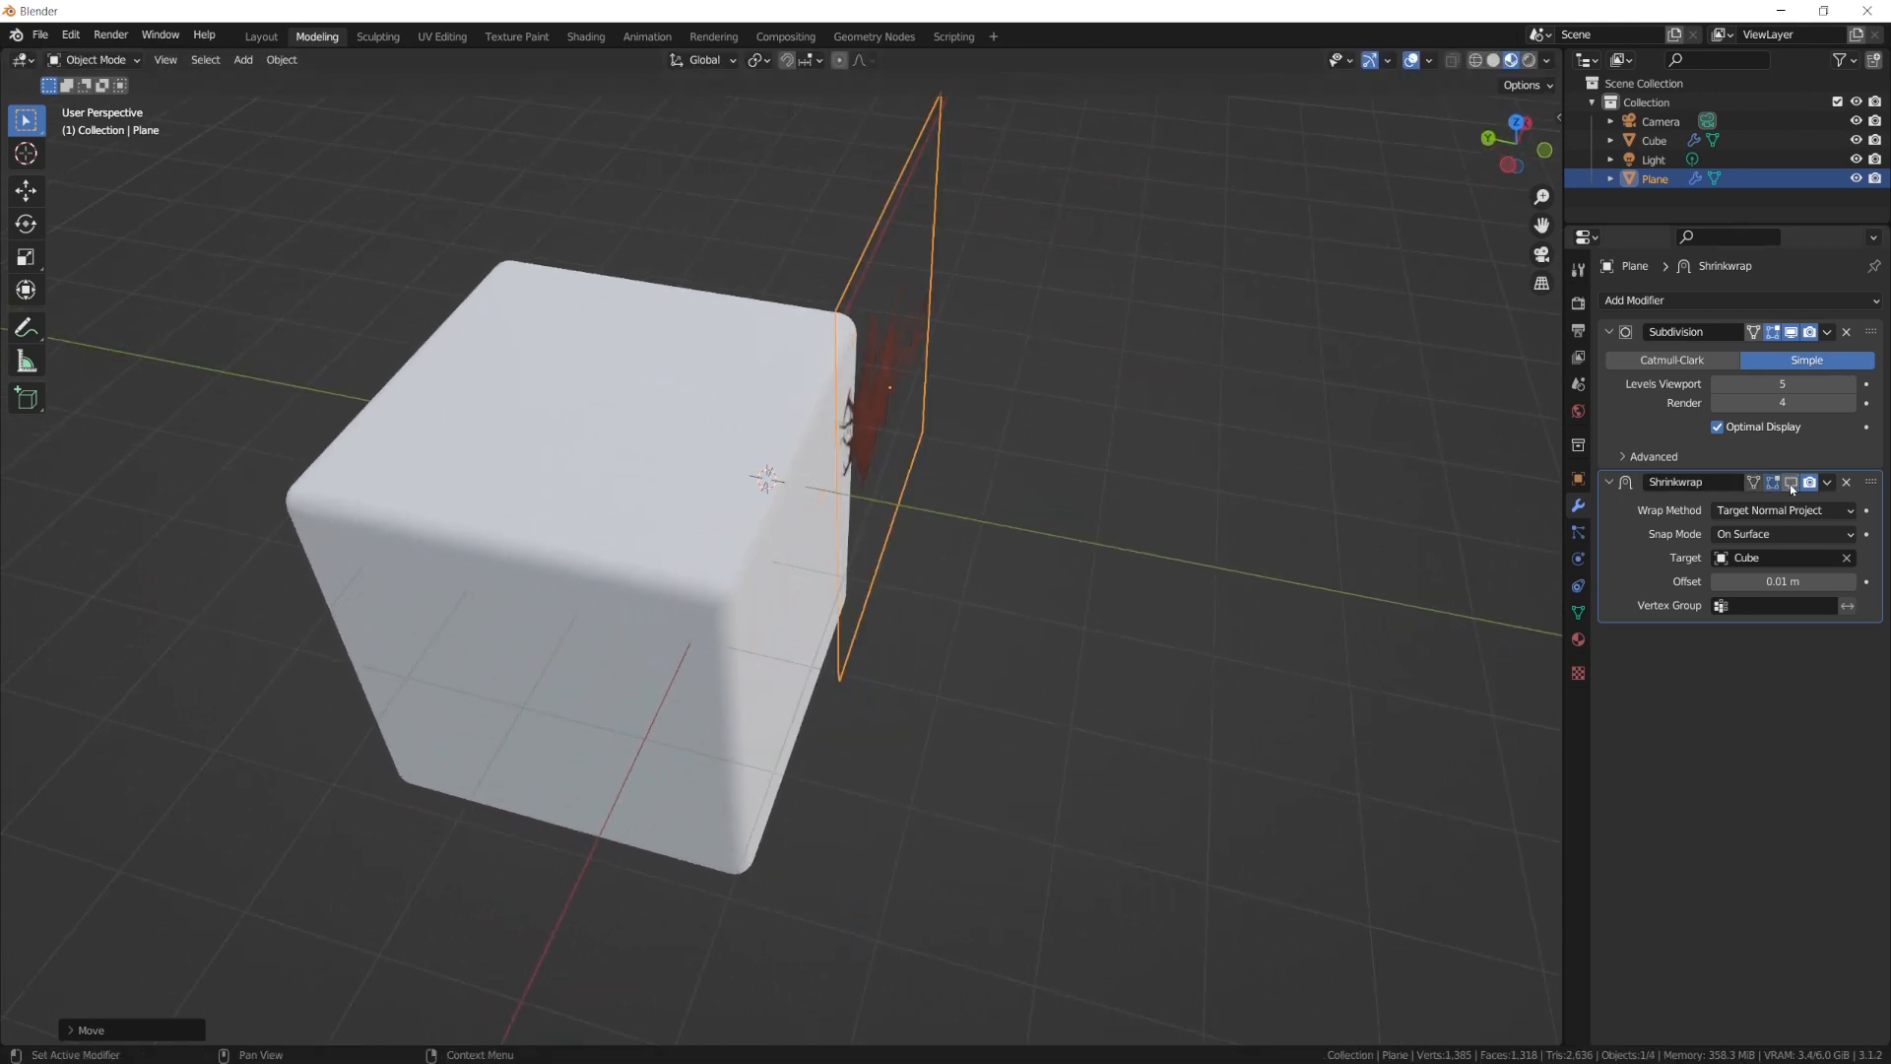
key(g)
key(y)
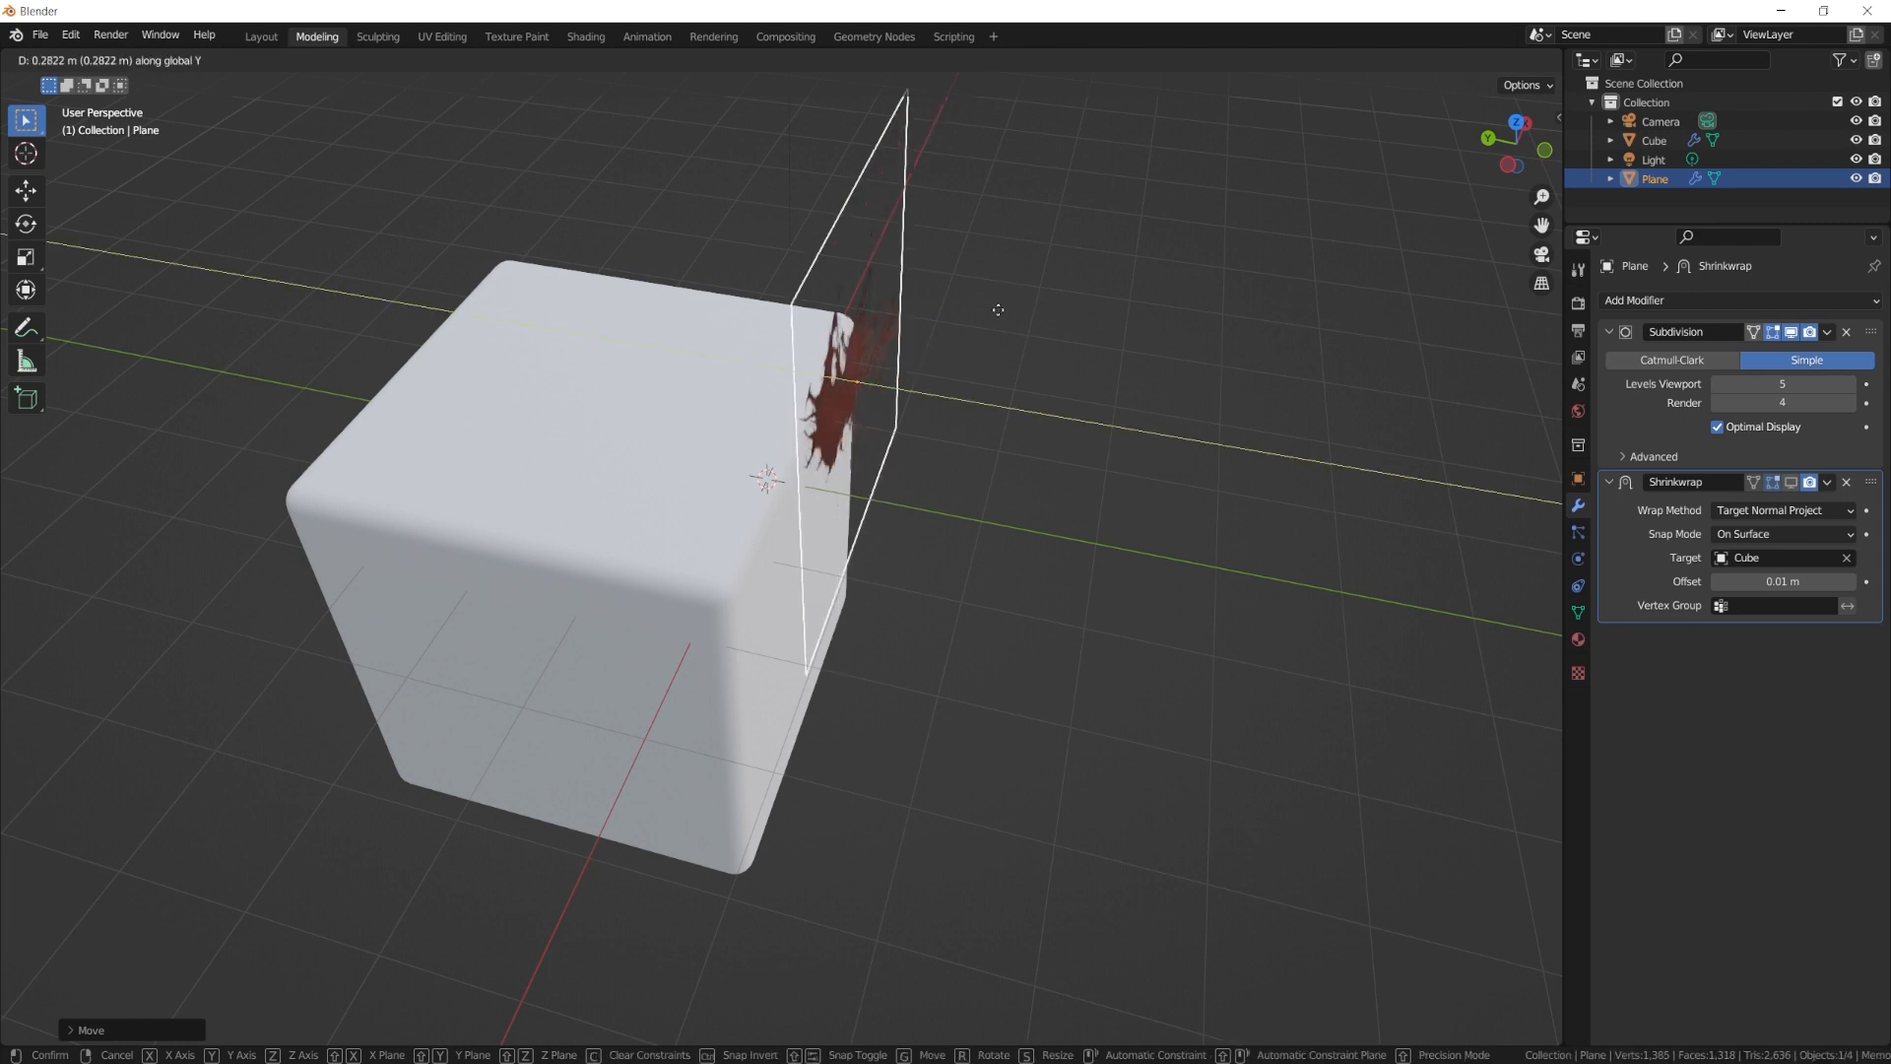
click(823, 307)
key(g)
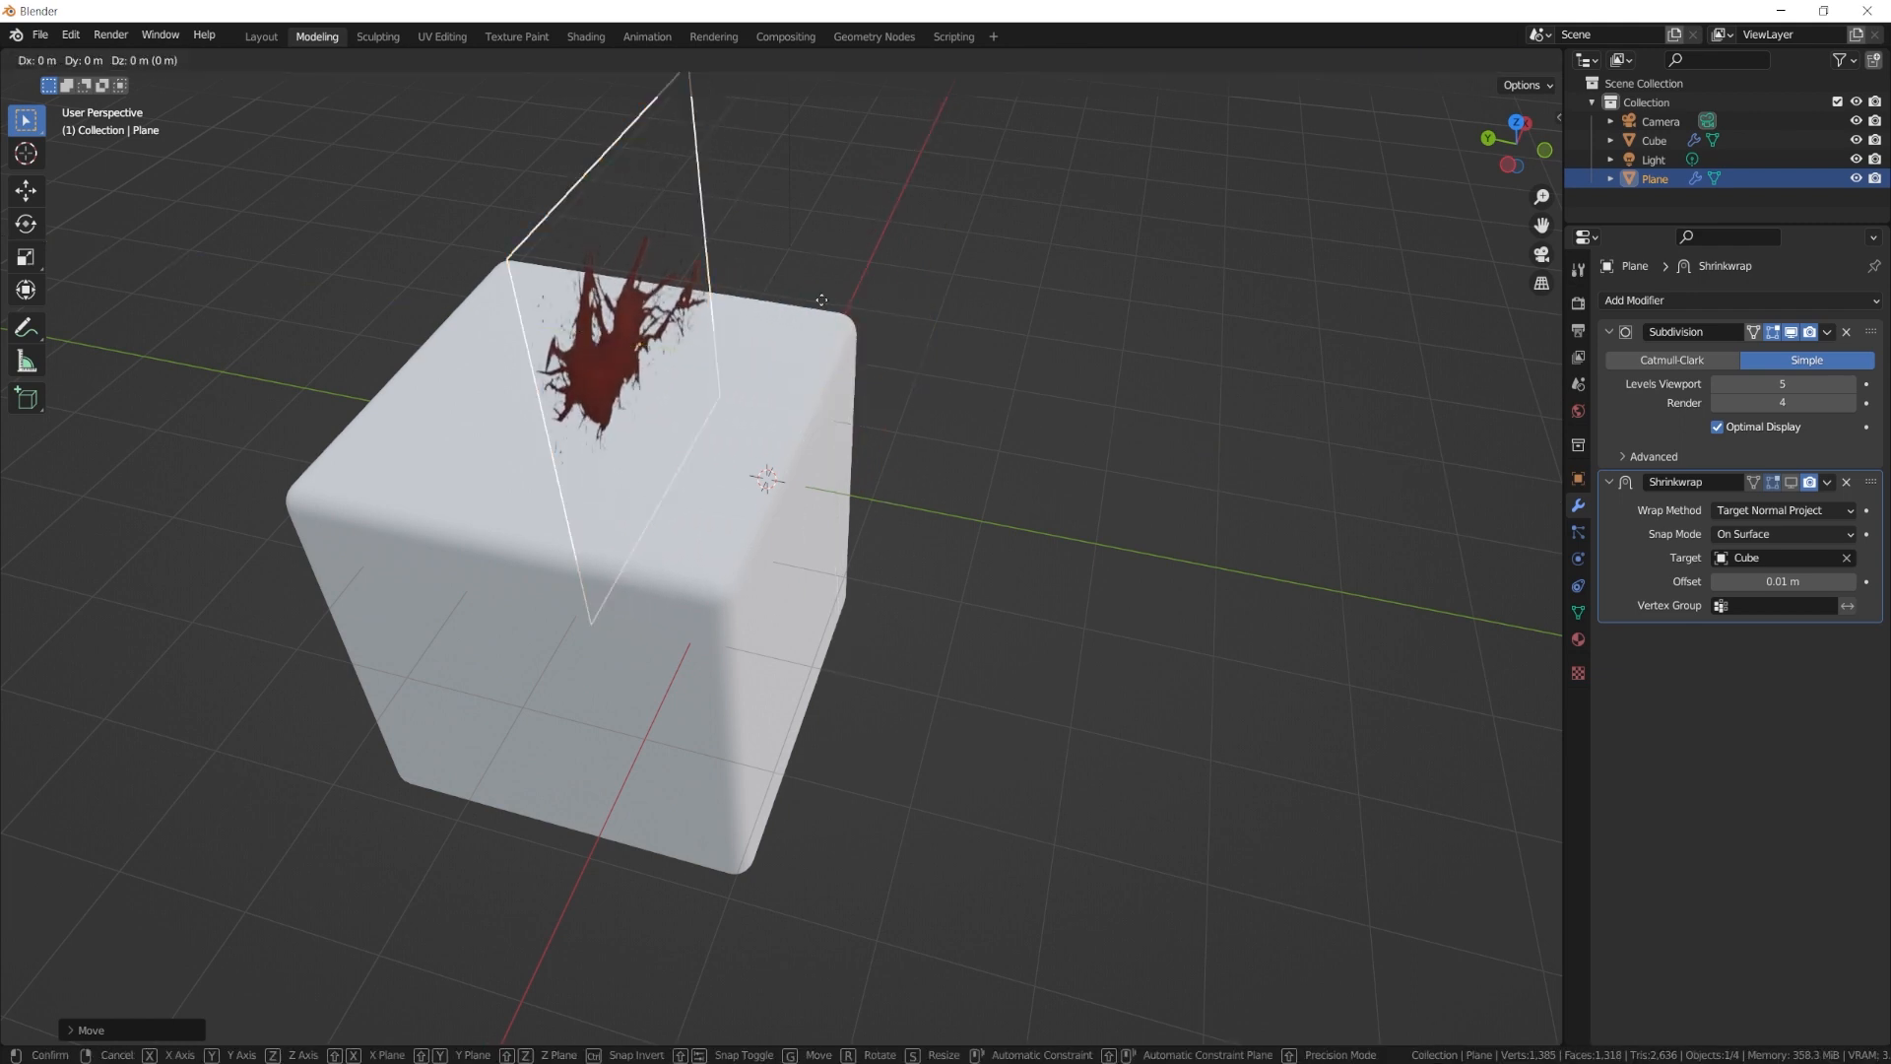
key(y)
click(972, 357)
key(g)
key(x)
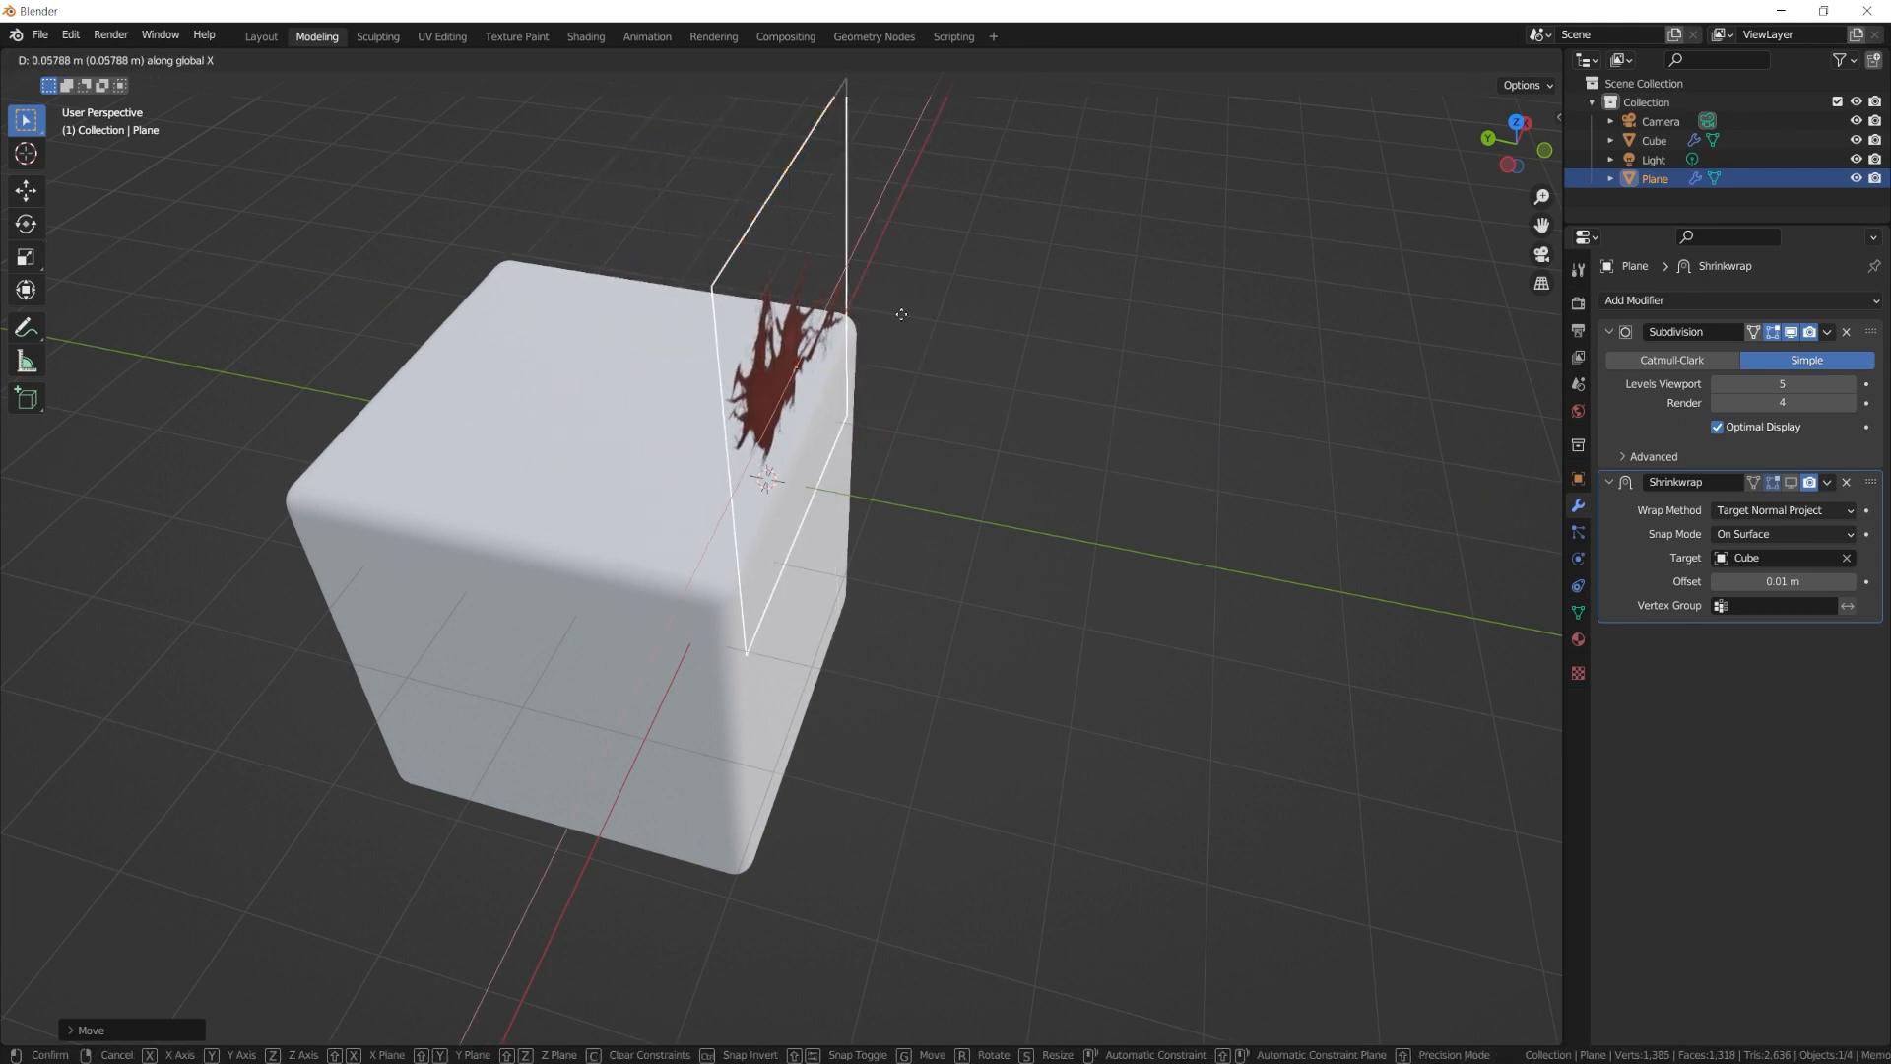
right_click(903, 315)
Rotate the decal plane about the X axis to lie diagonally across the cube's upper edge, and show its Shrinkwrap effect in the viewport.
key(g)
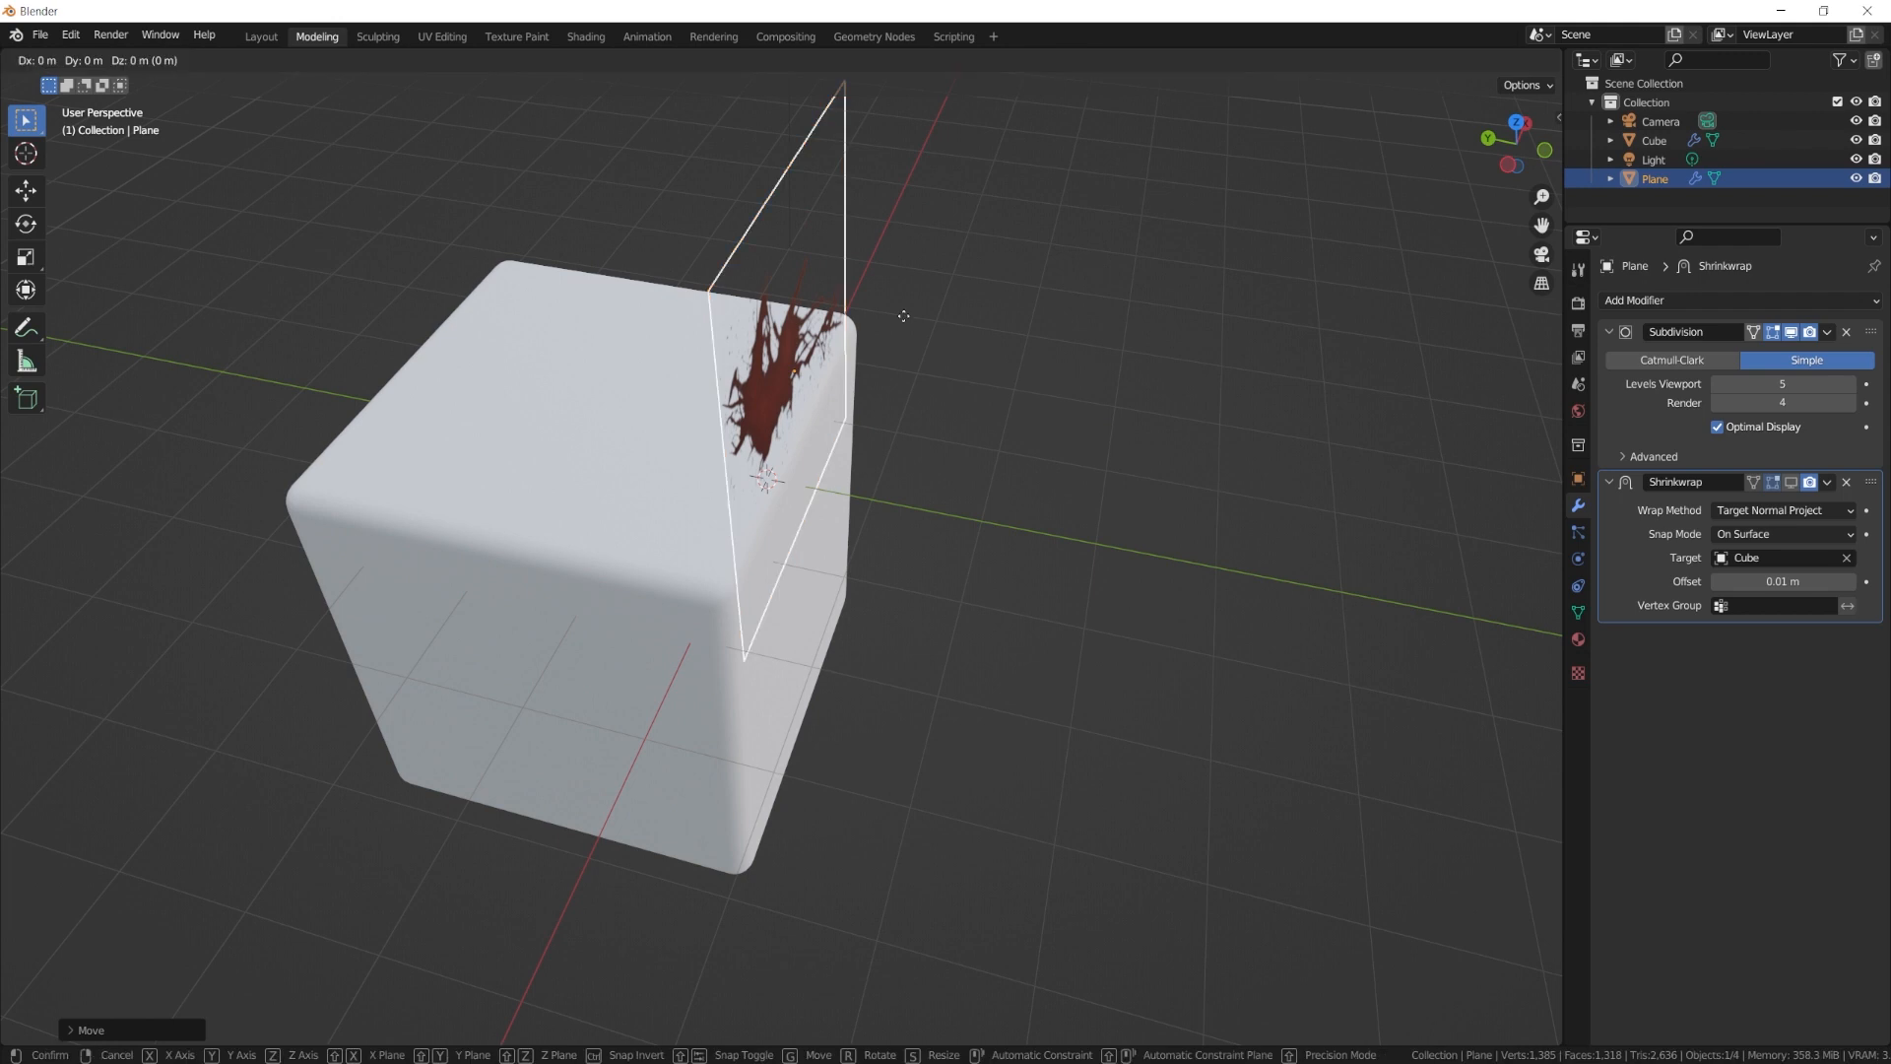
key(x)
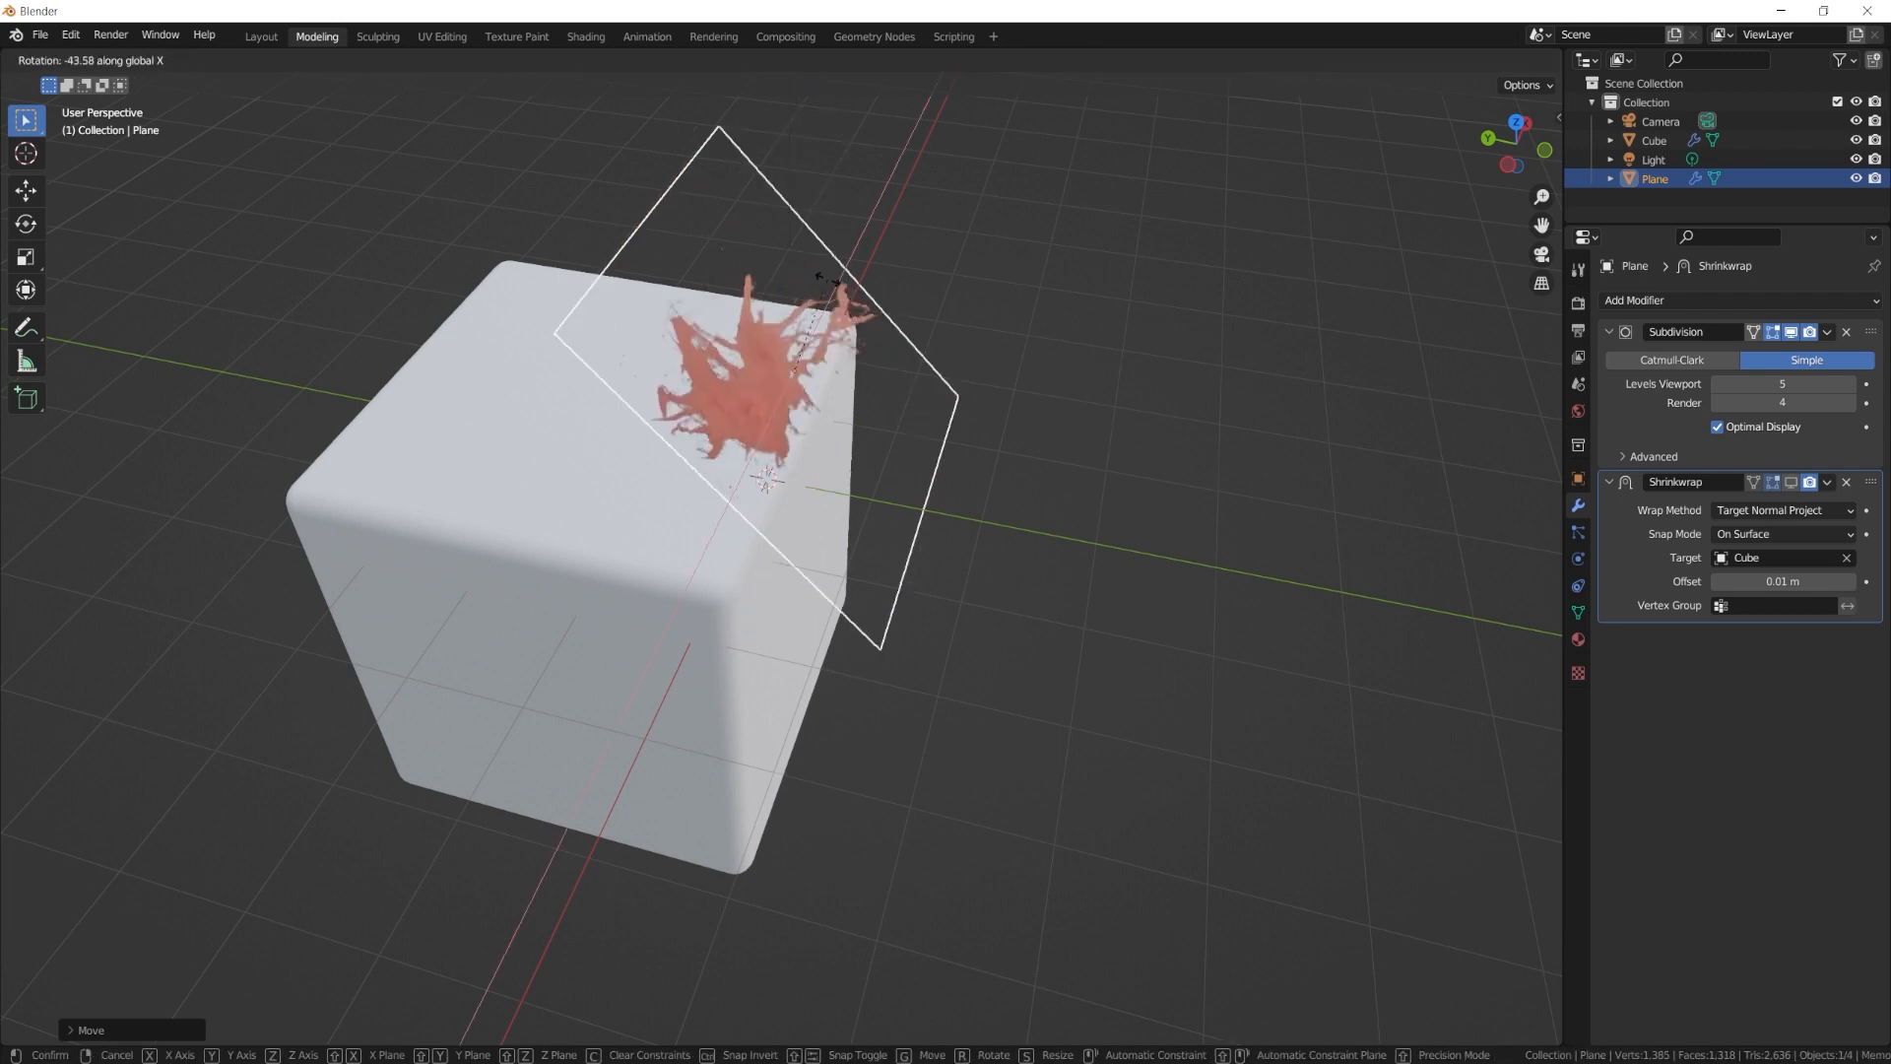
click(833, 287)
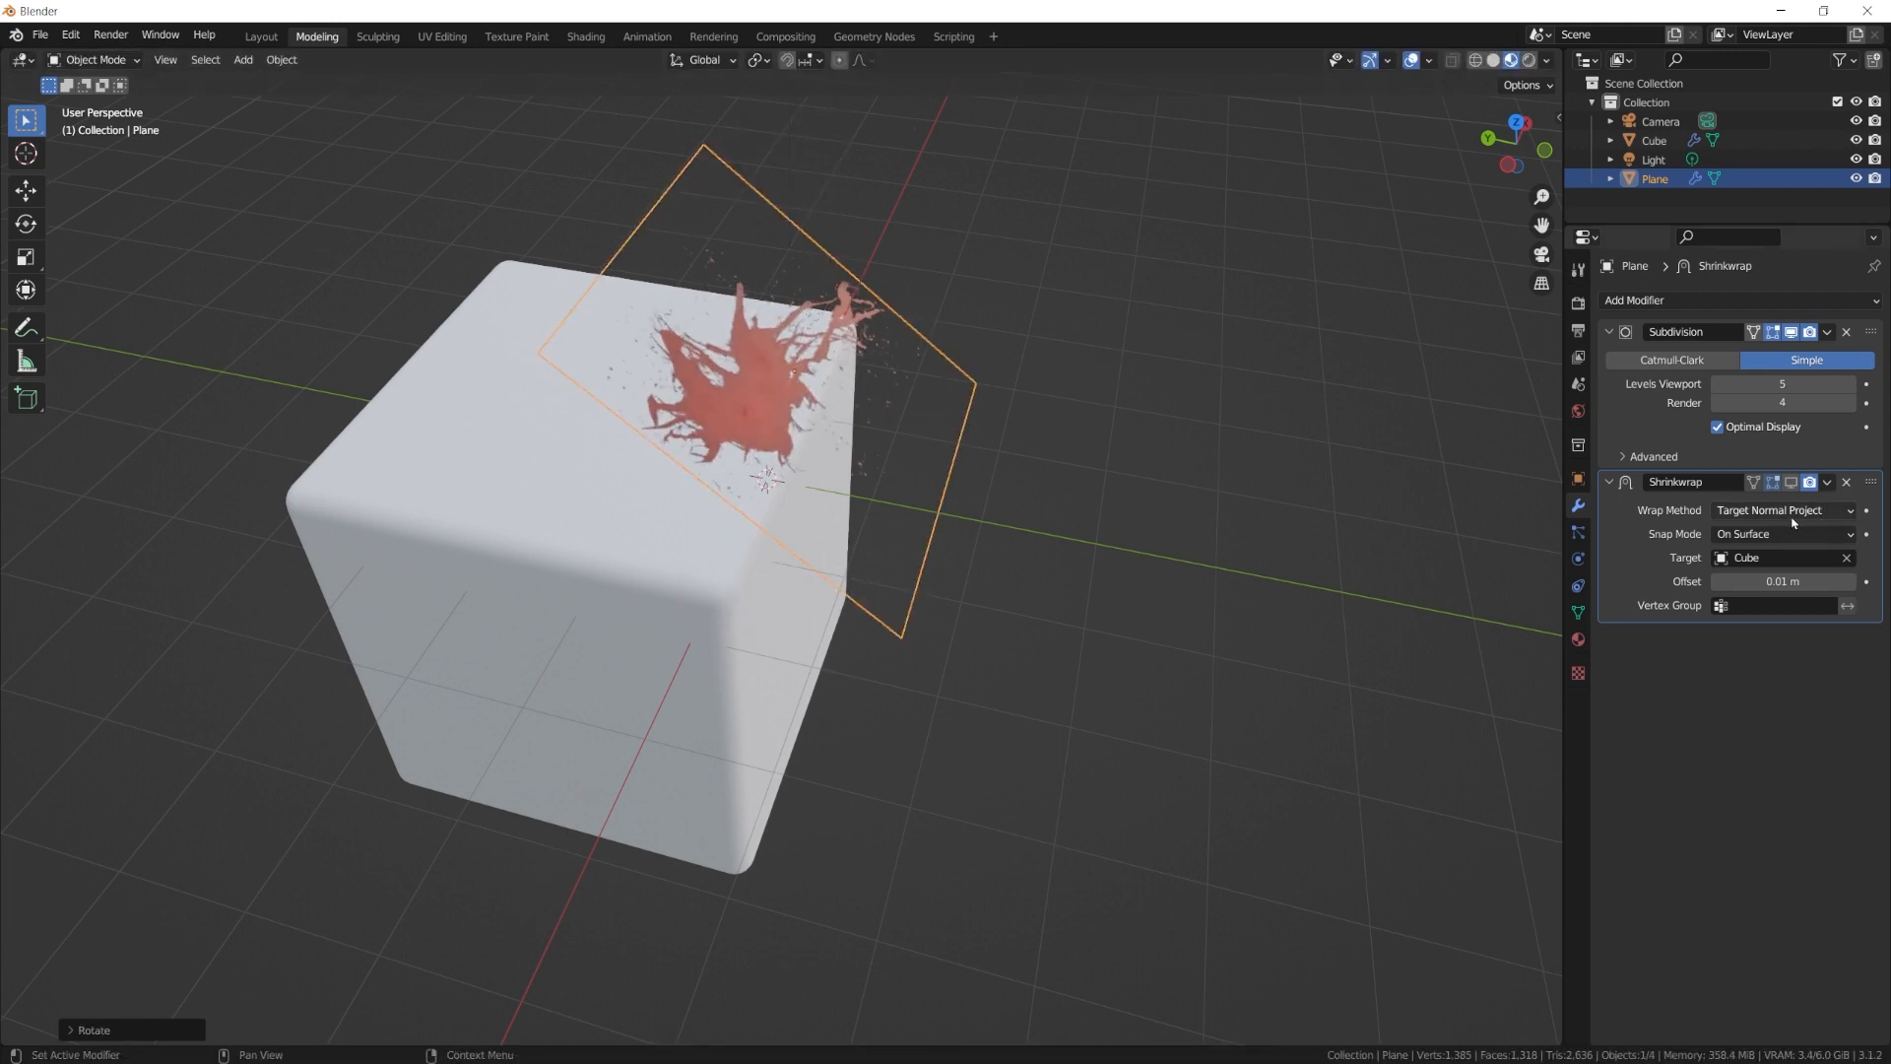
click(1791, 482)
scroll(992, 427, up, 5)
scroll(992, 426, down, 3)
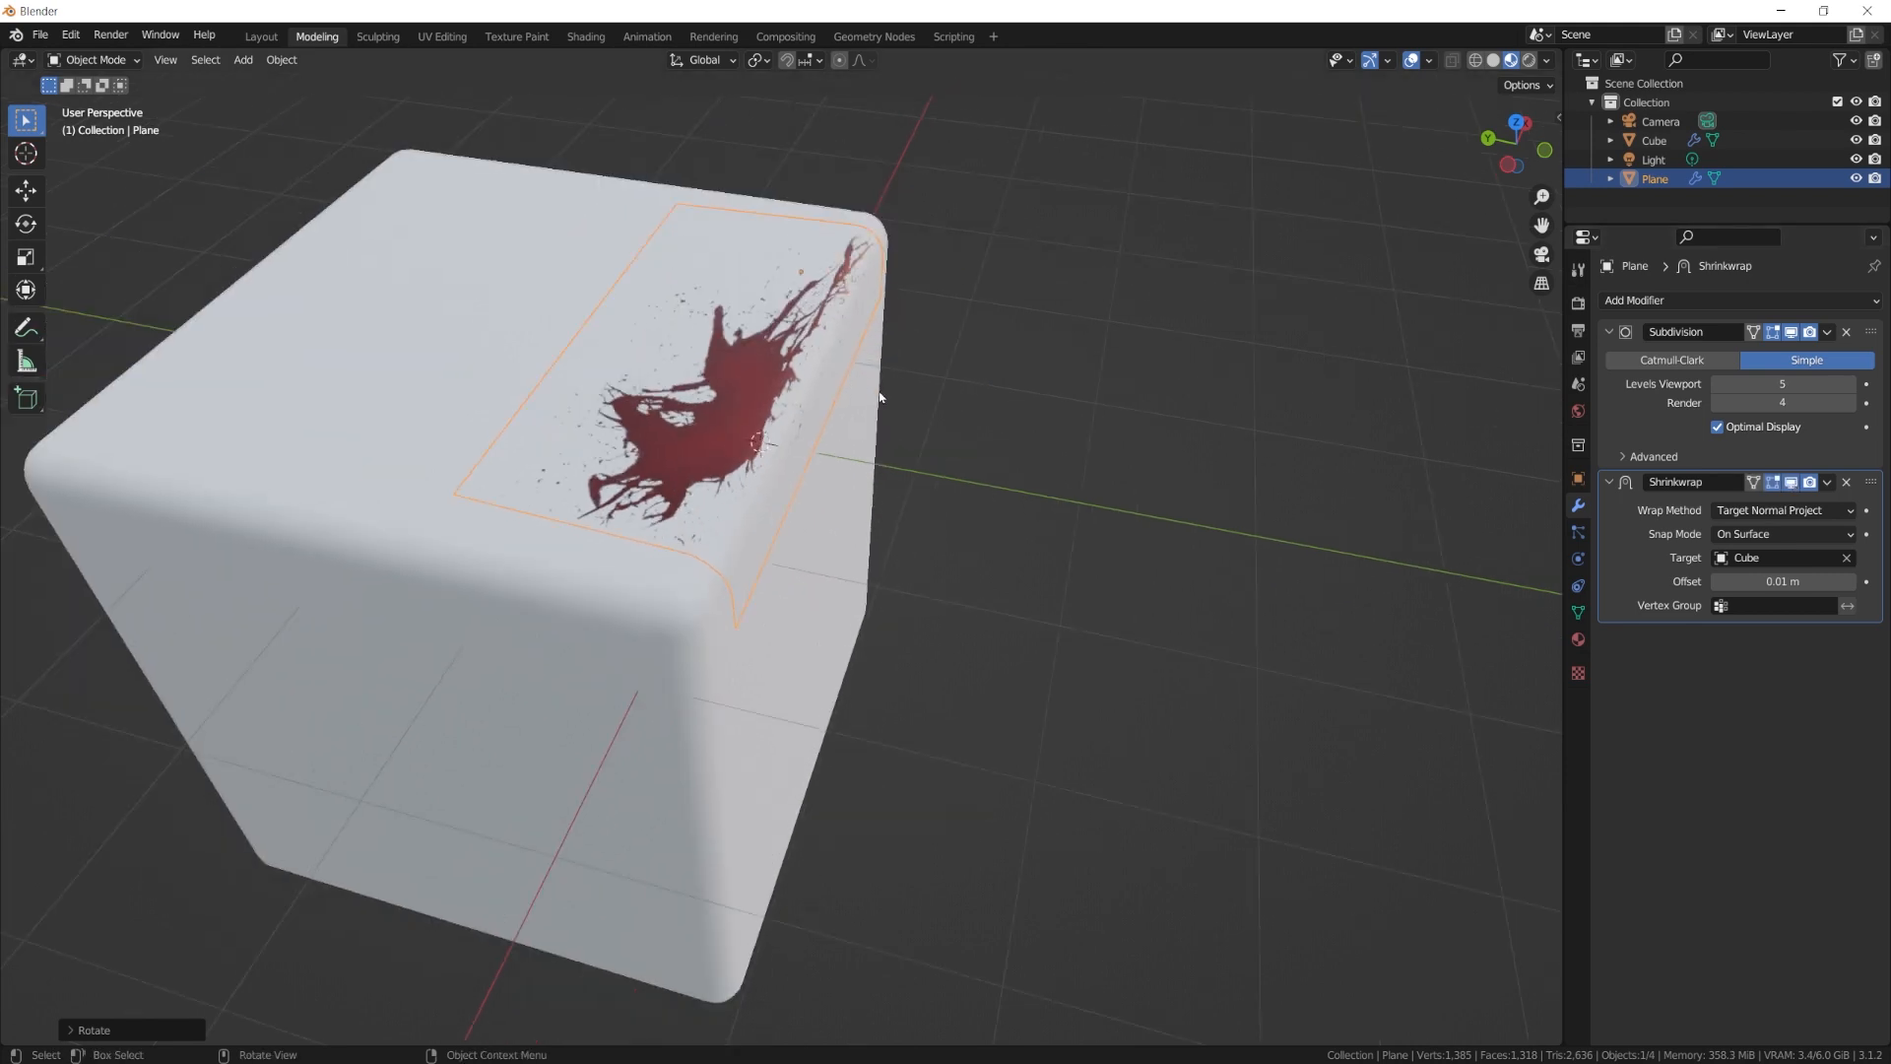
Shift the decal along the Y axis on the cube's top and scale it down to about 0.6.
key(g)
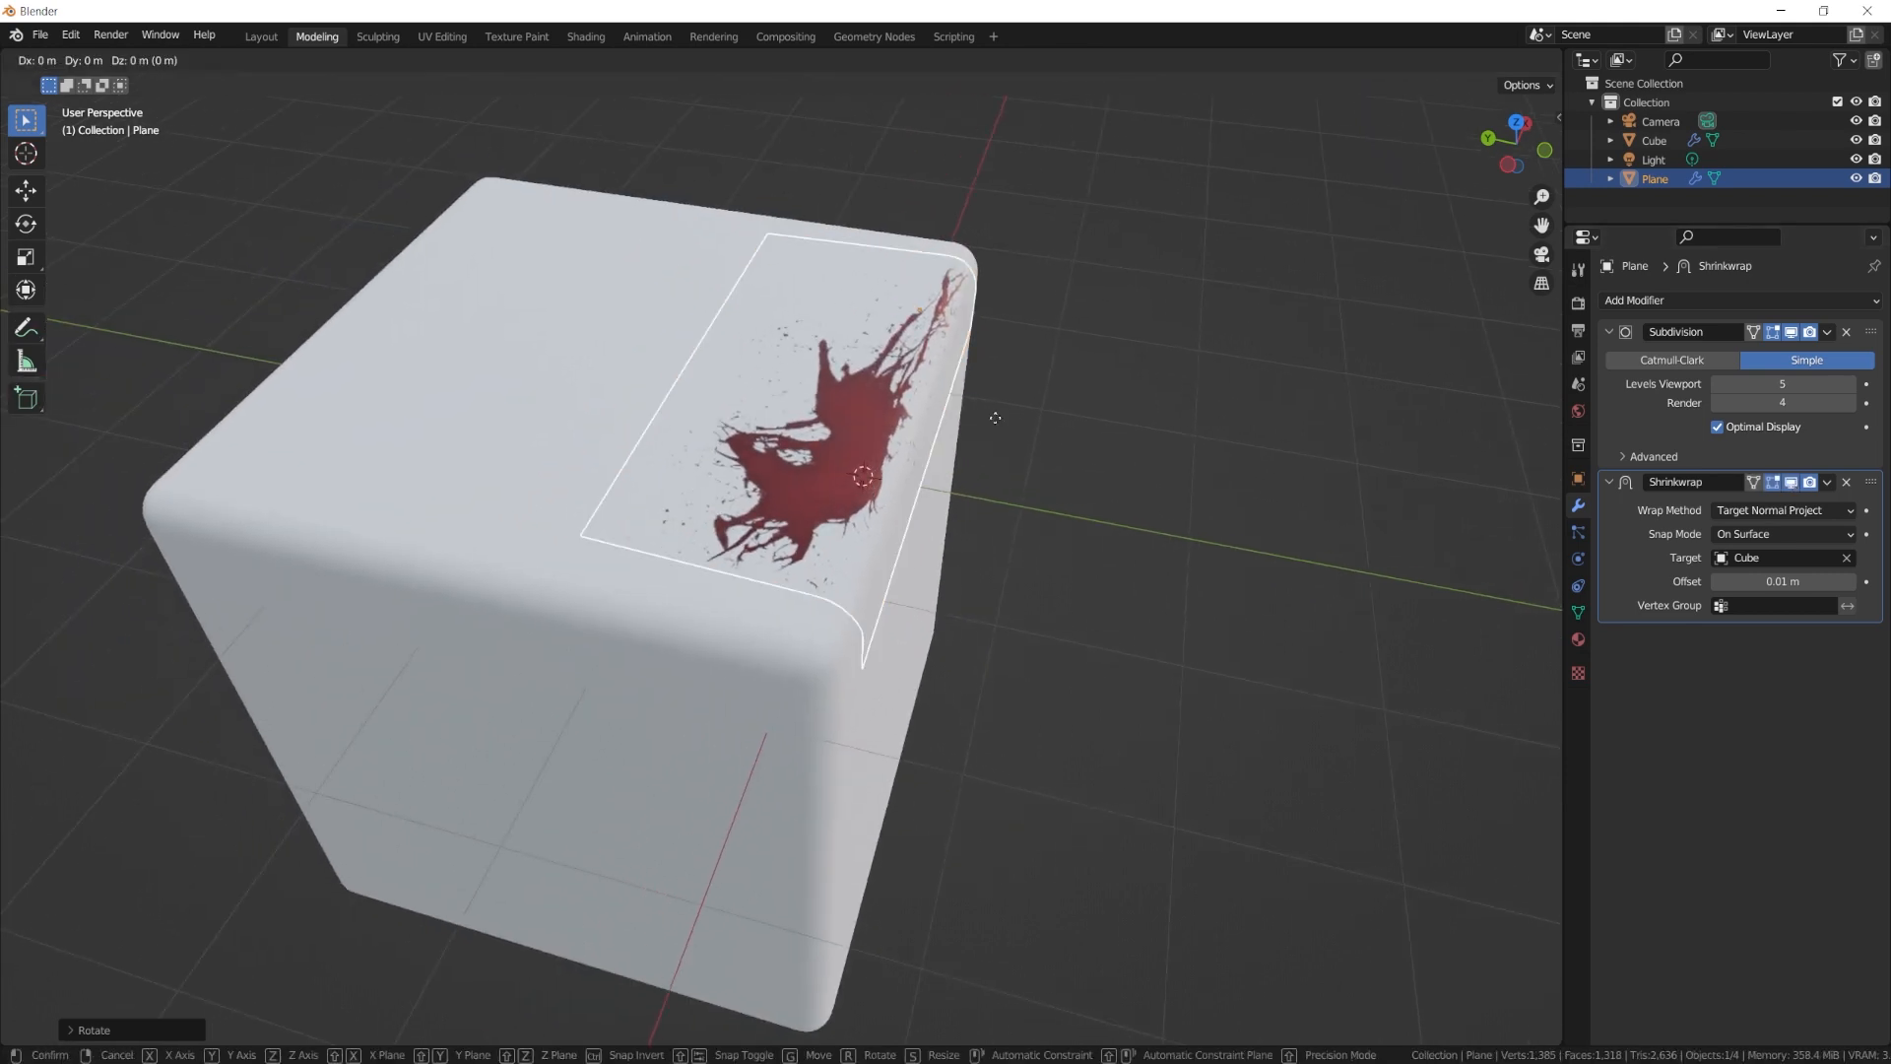
key(y)
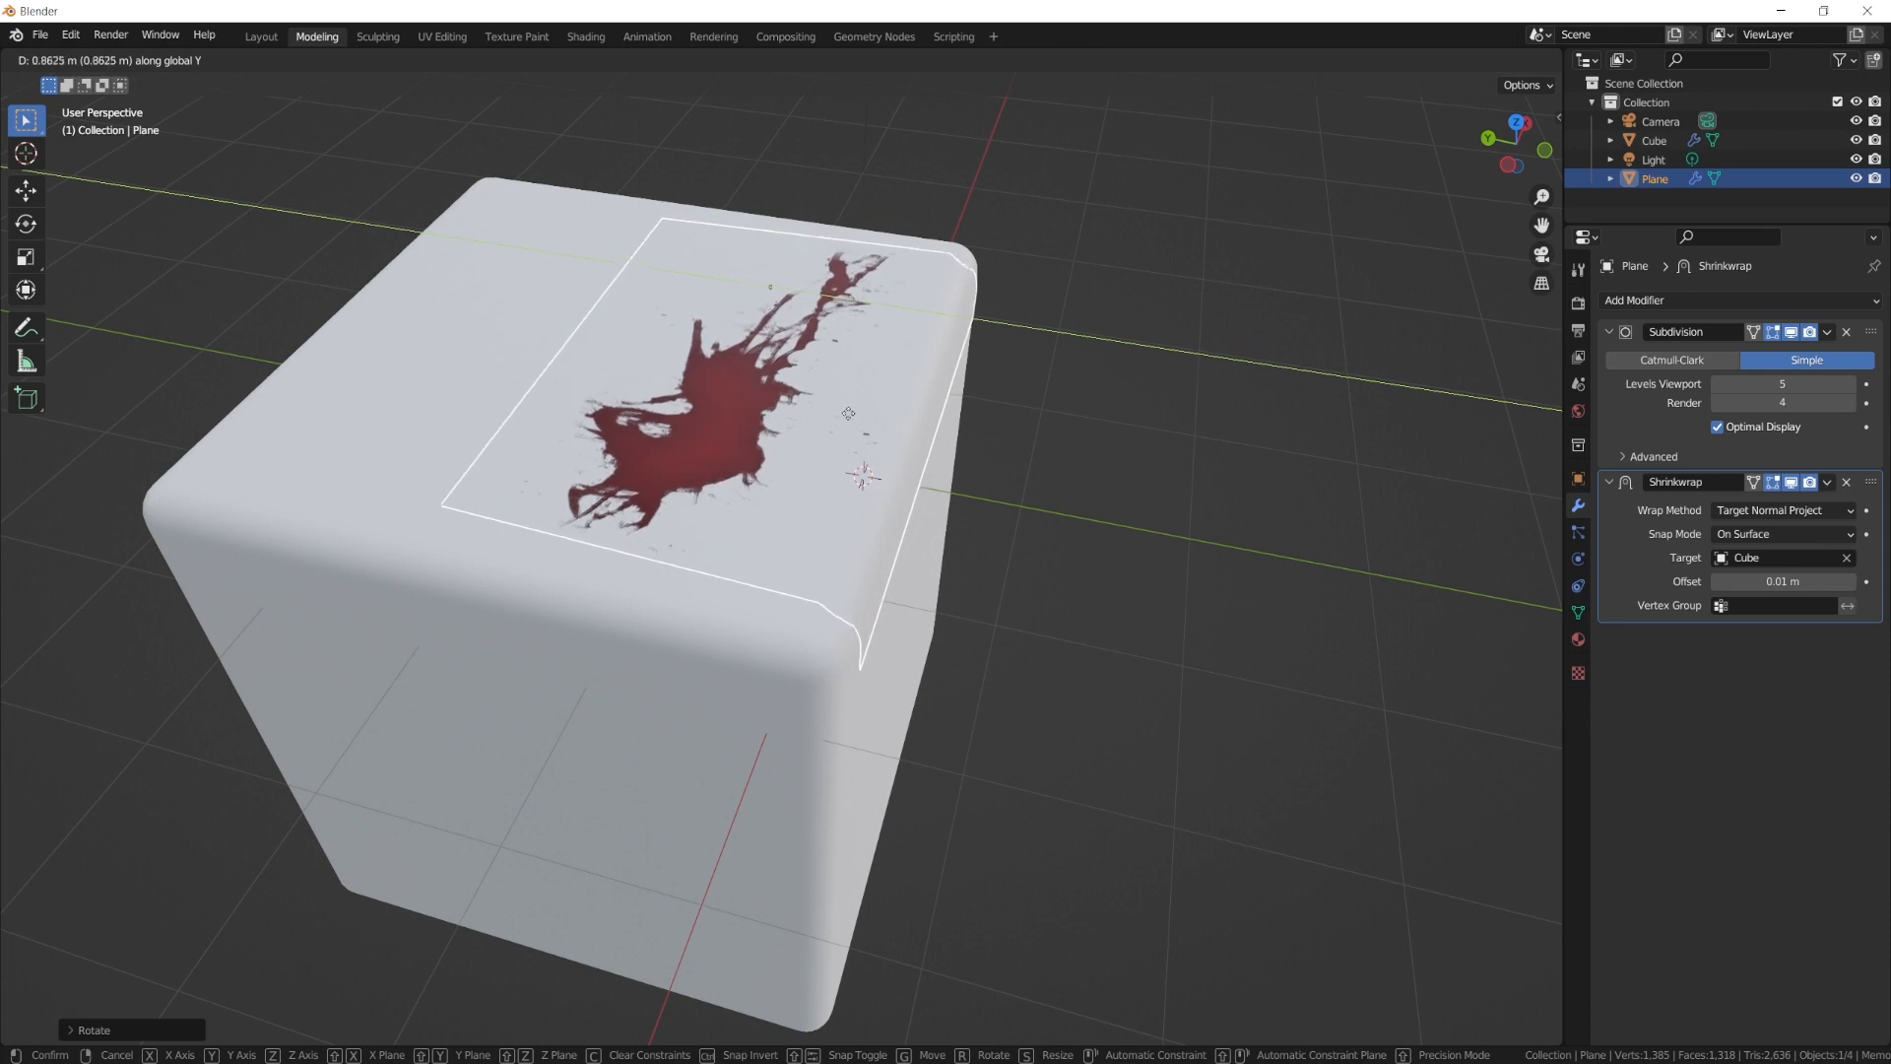
click(959, 485)
key(s)
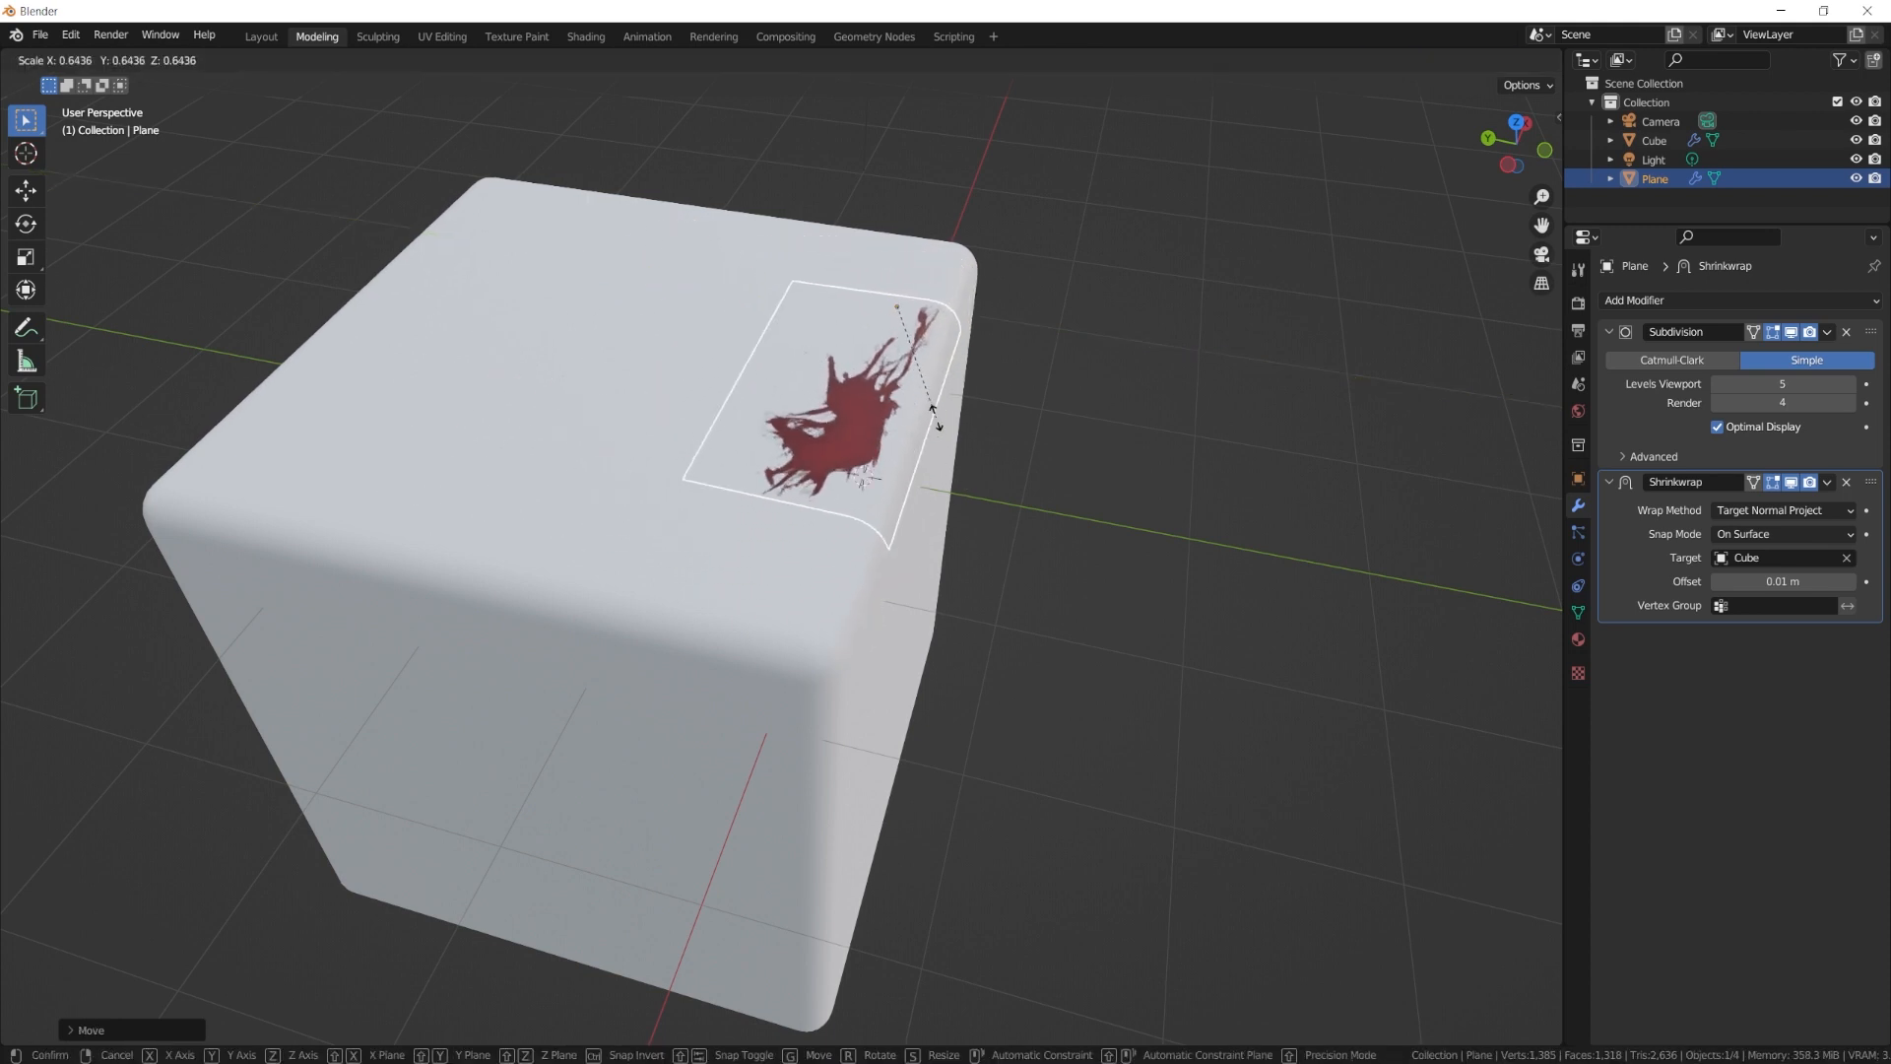
click(931, 404)
middle_drag(931, 404, 896, 433)
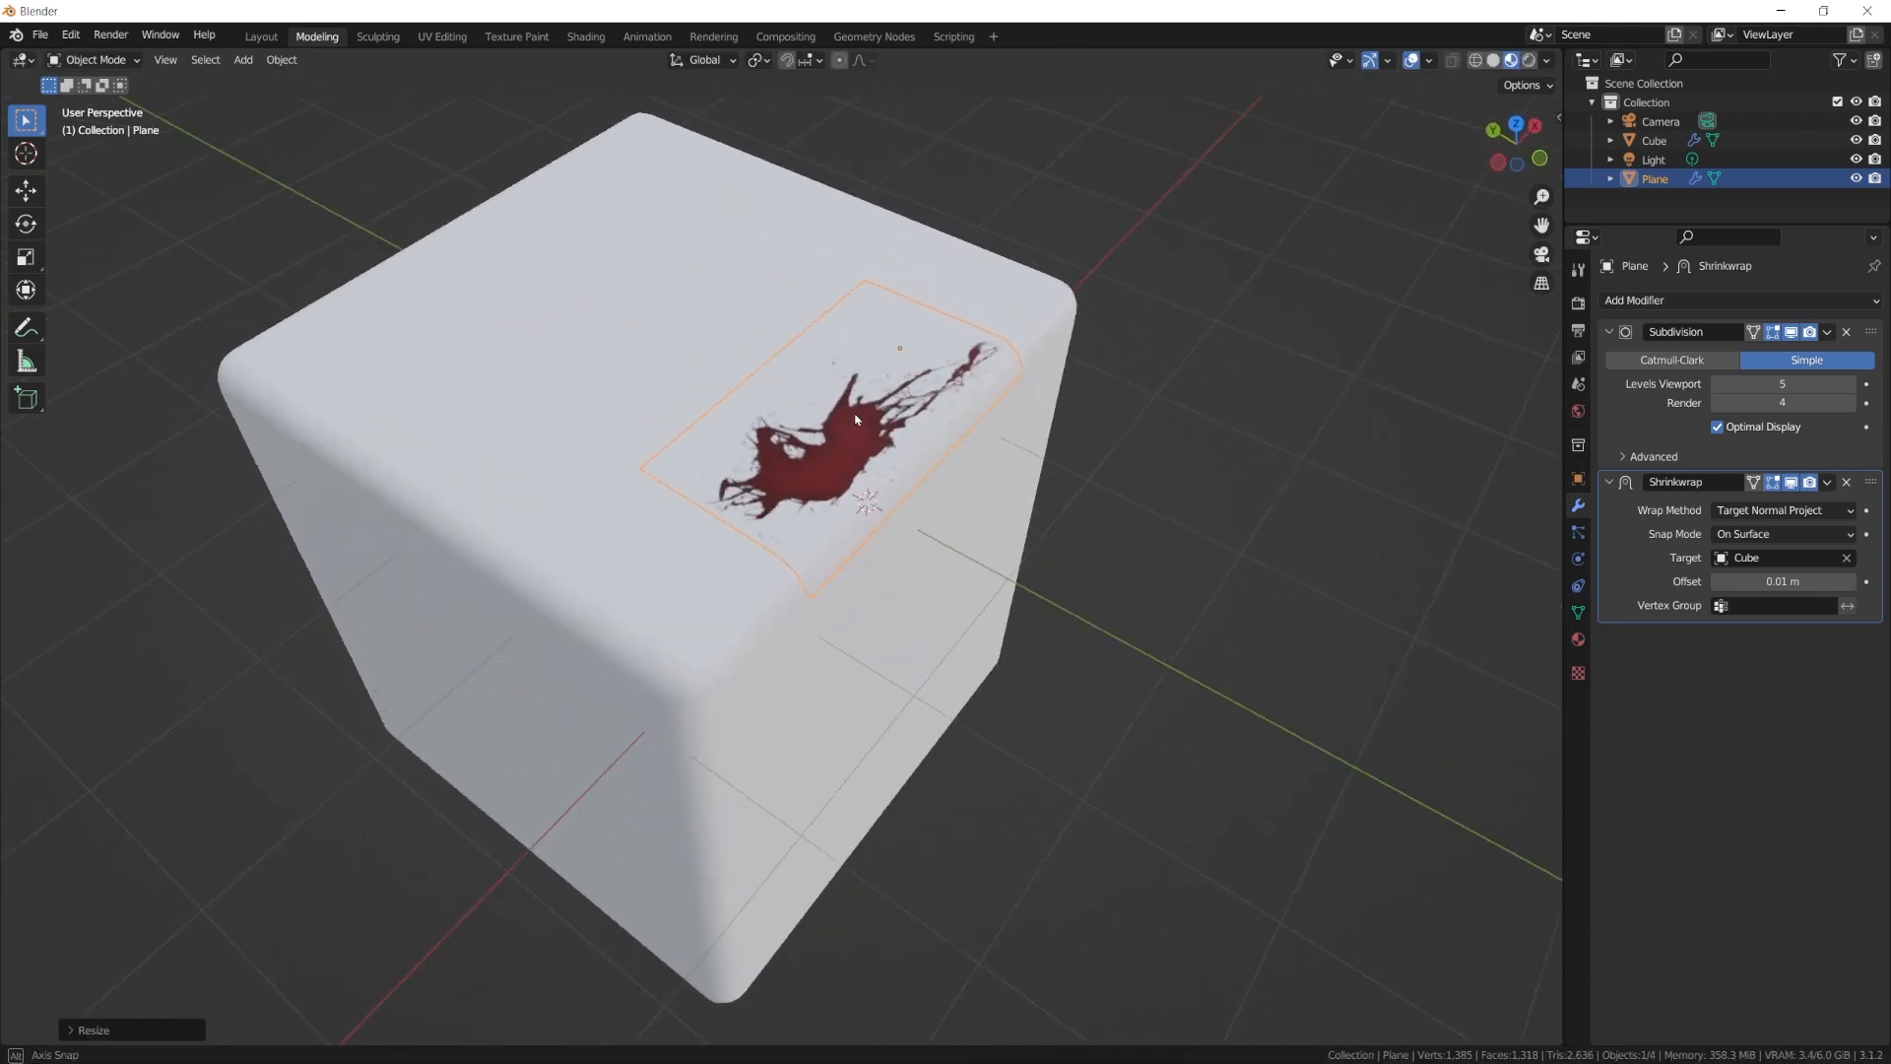
scroll(896, 433, up, 4)
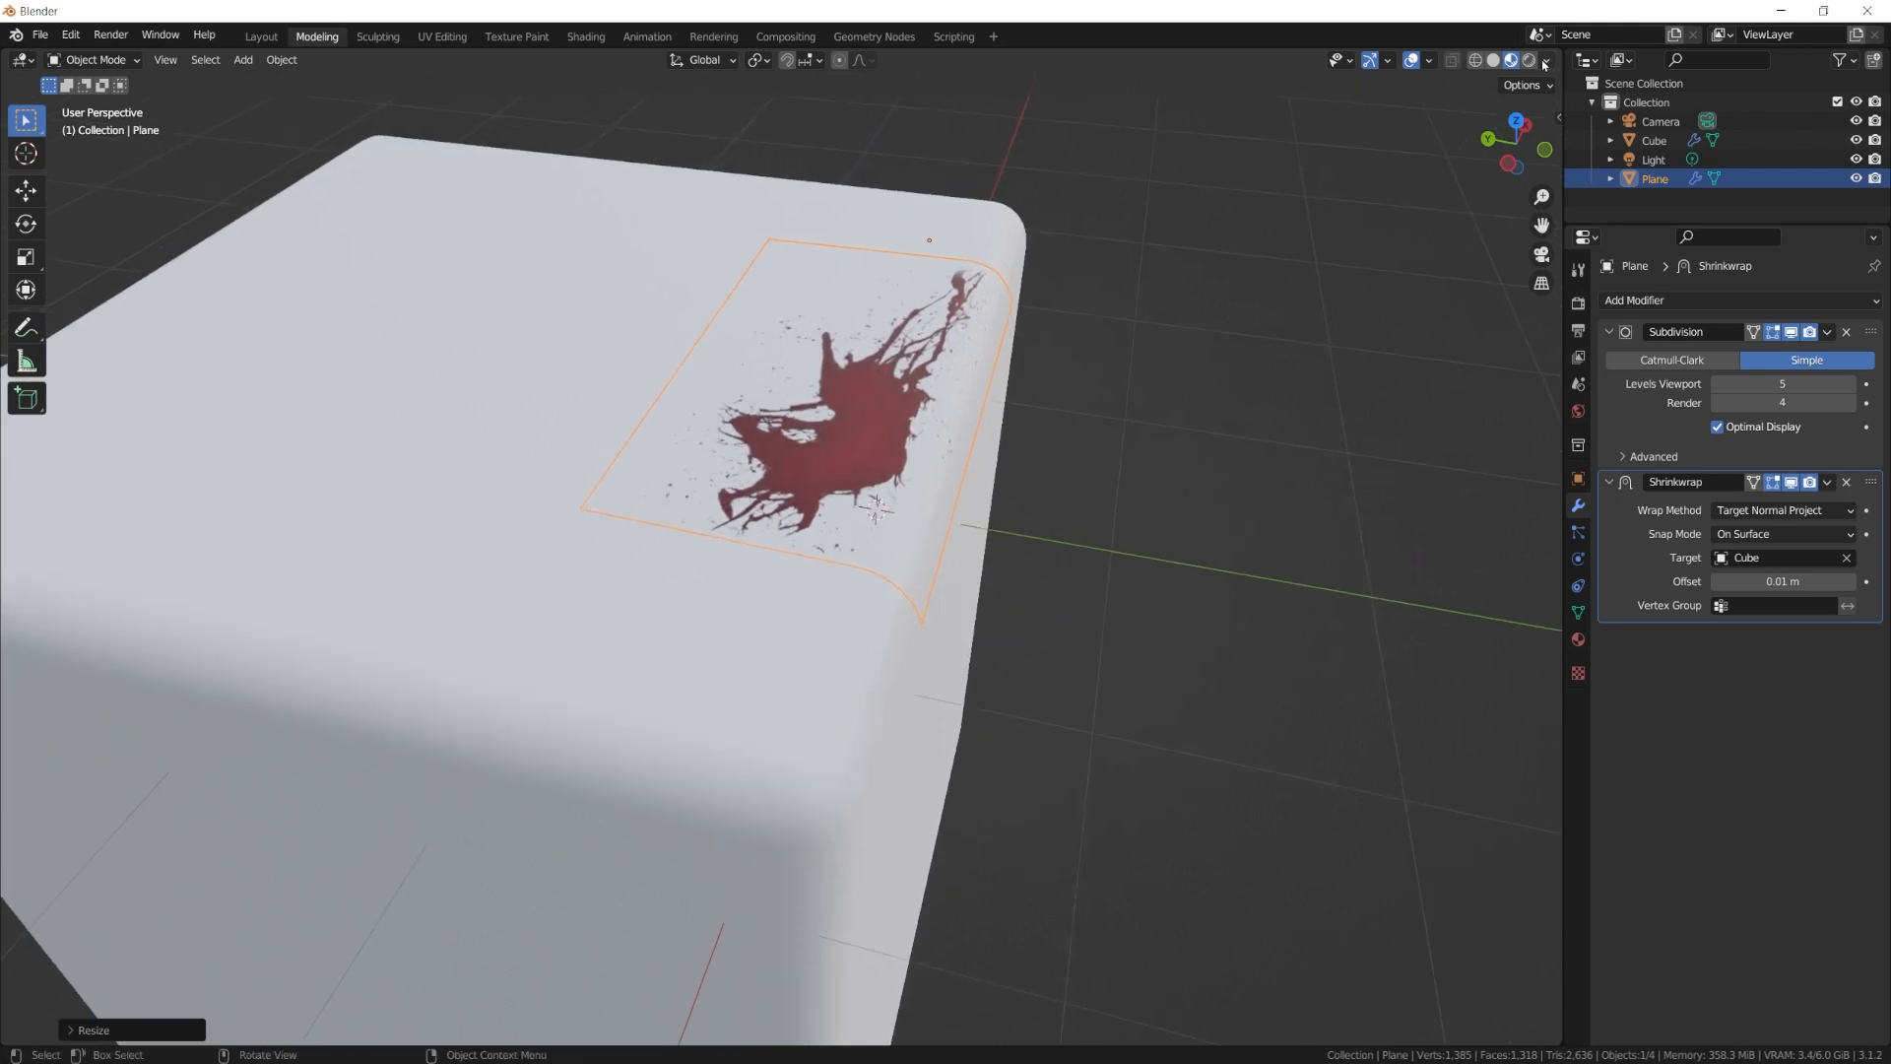
Switch the viewport to rendered shading, inspect the decal on the rounded edge, and deselect the plane.
click(1530, 61)
mouse_move(1084, 371)
middle_down()
mouse_move(1055, 358)
mouse_move(1060, 426)
mouse_move(1189, 437)
mouse_move(1051, 456)
mouse_move(1094, 473)
mouse_move(1019, 493)
mouse_move(1020, 527)
middle_up()
click(1189, 437)
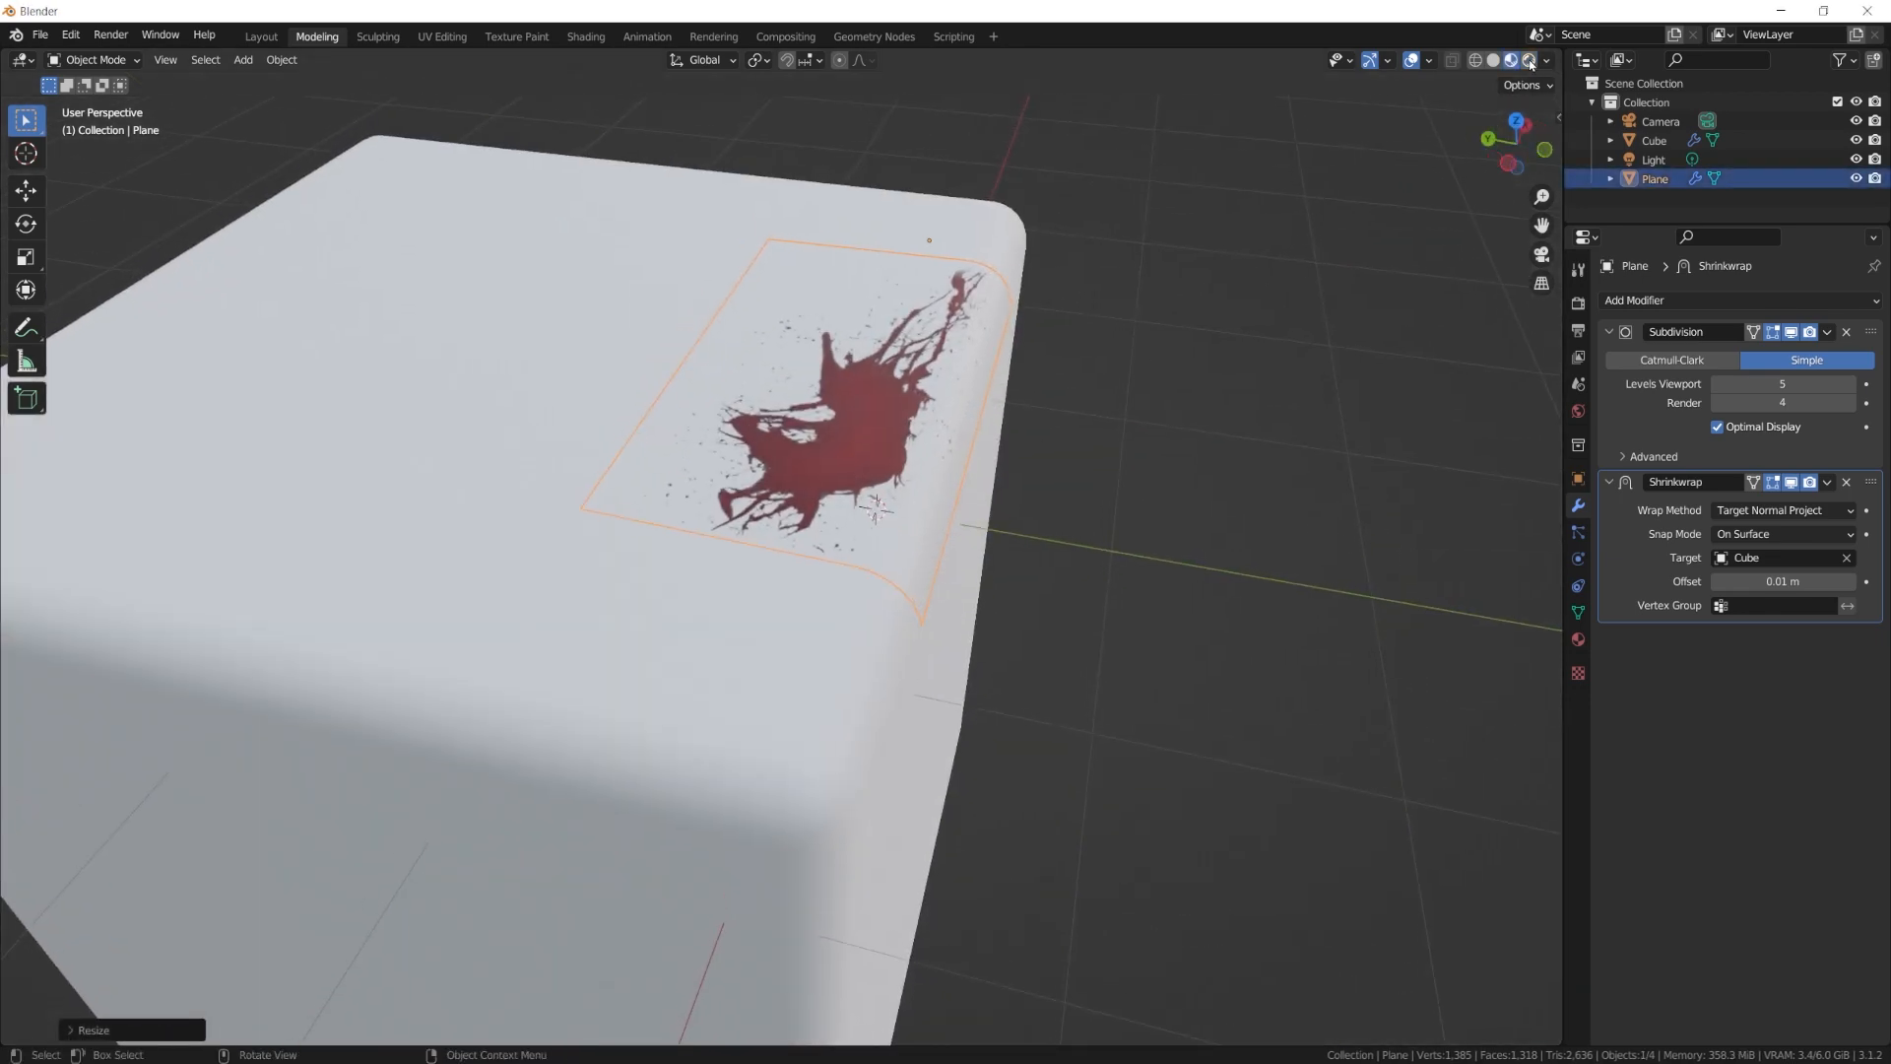
click(1529, 62)
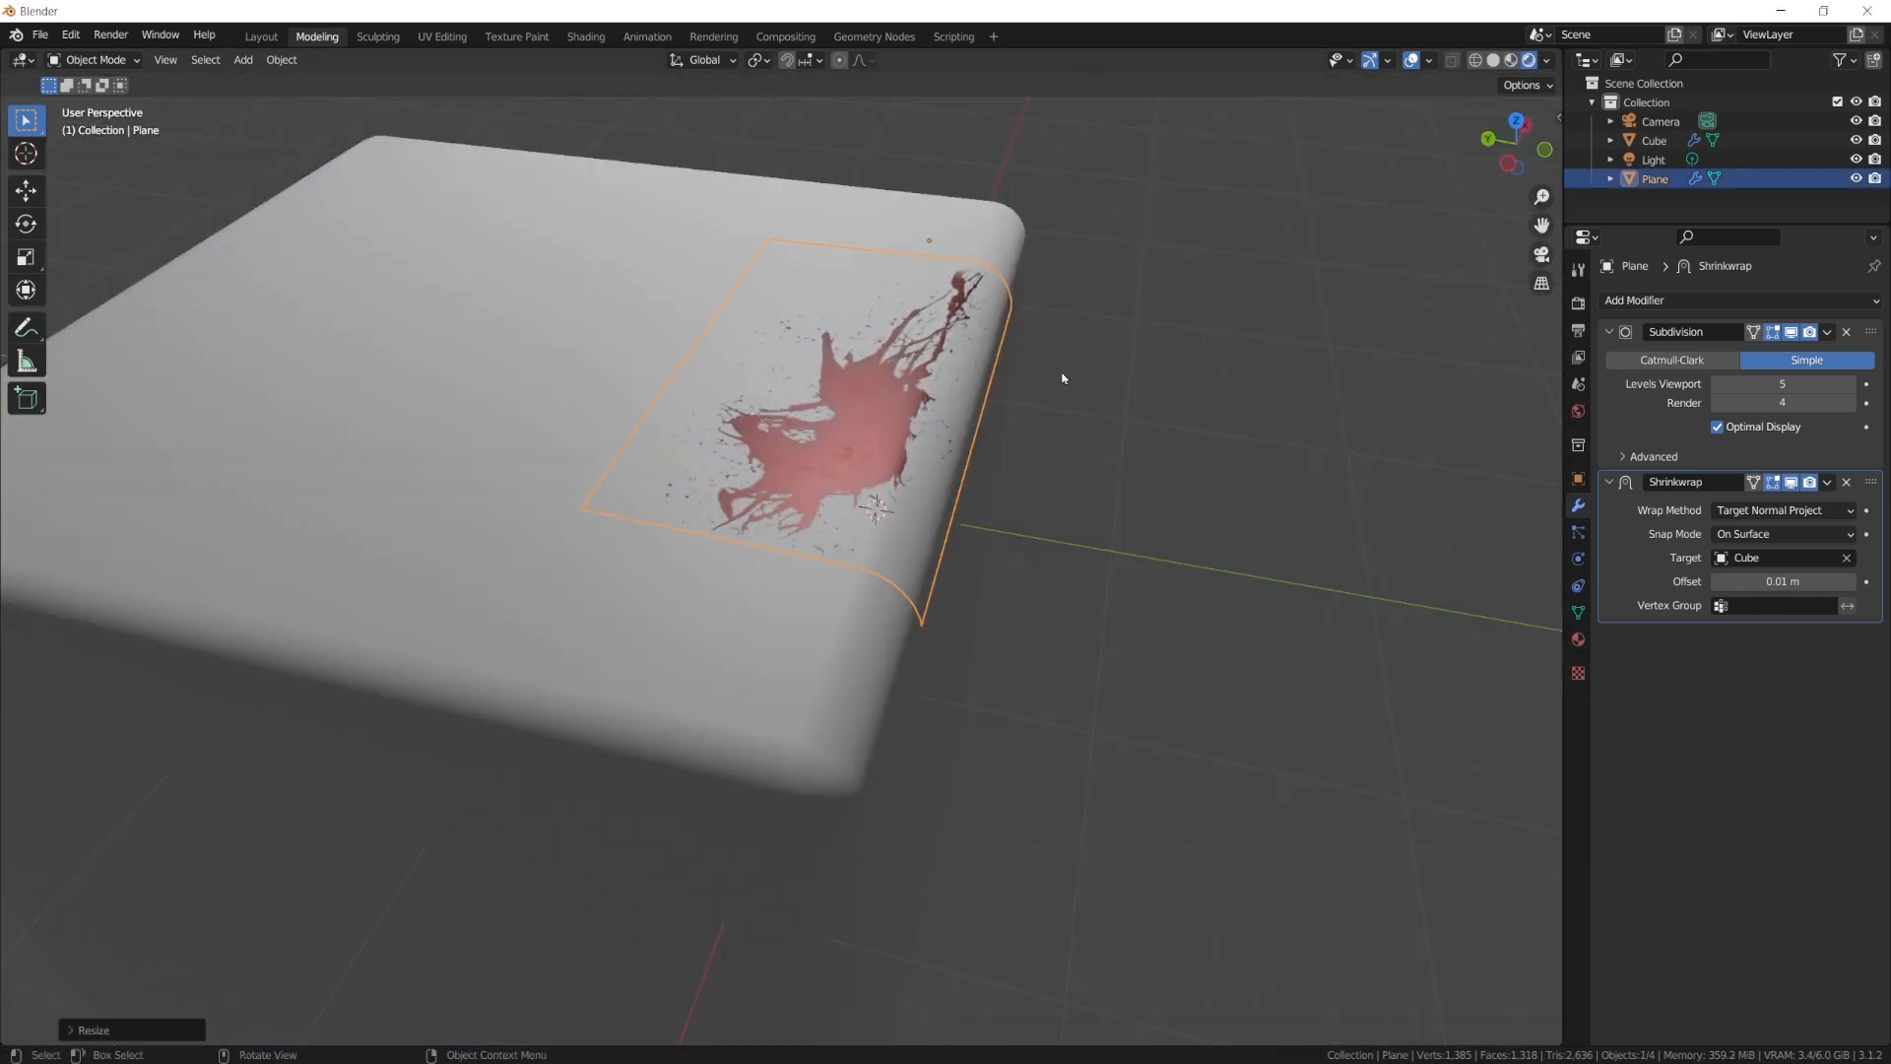
mouse_move(1060, 385)
middle_down()
mouse_move(1059, 359)
mouse_move(1068, 467)
mouse_move(1092, 464)
mouse_move(1025, 482)
mouse_move(1019, 511)
middle_up()
click(1095, 466)
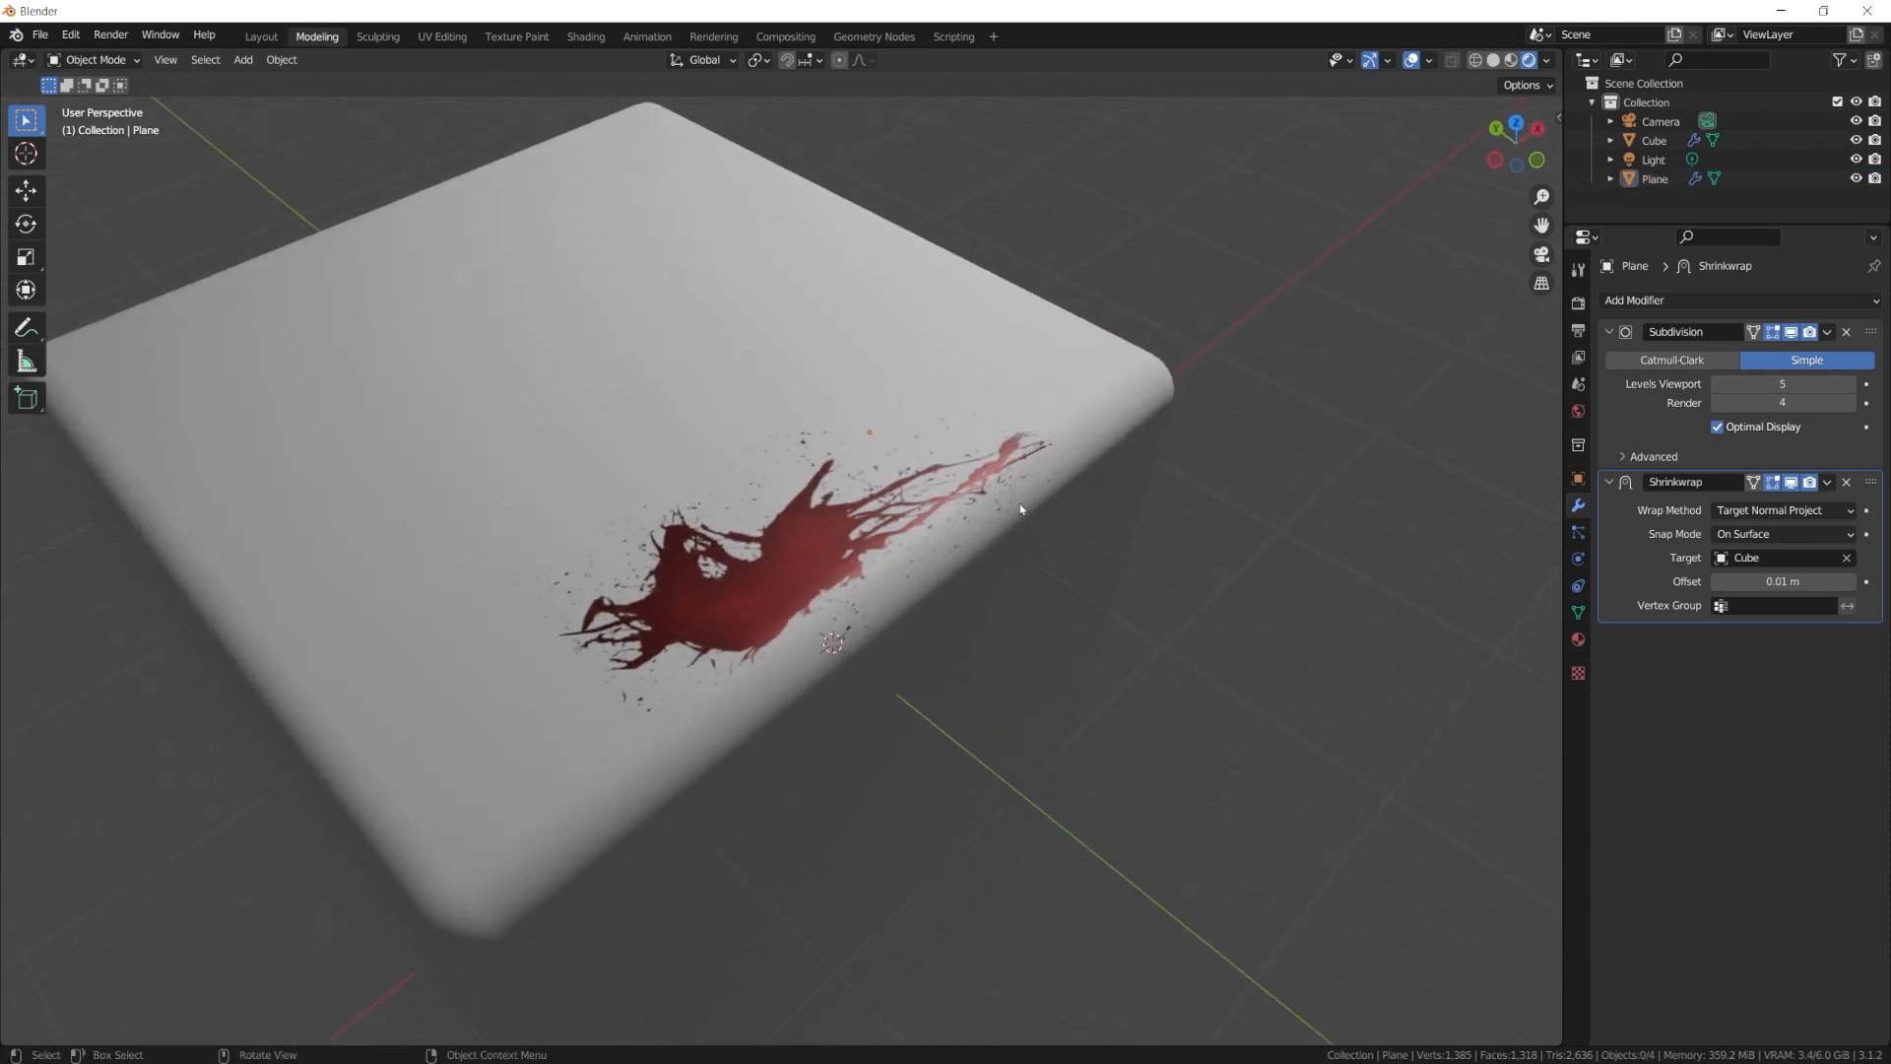